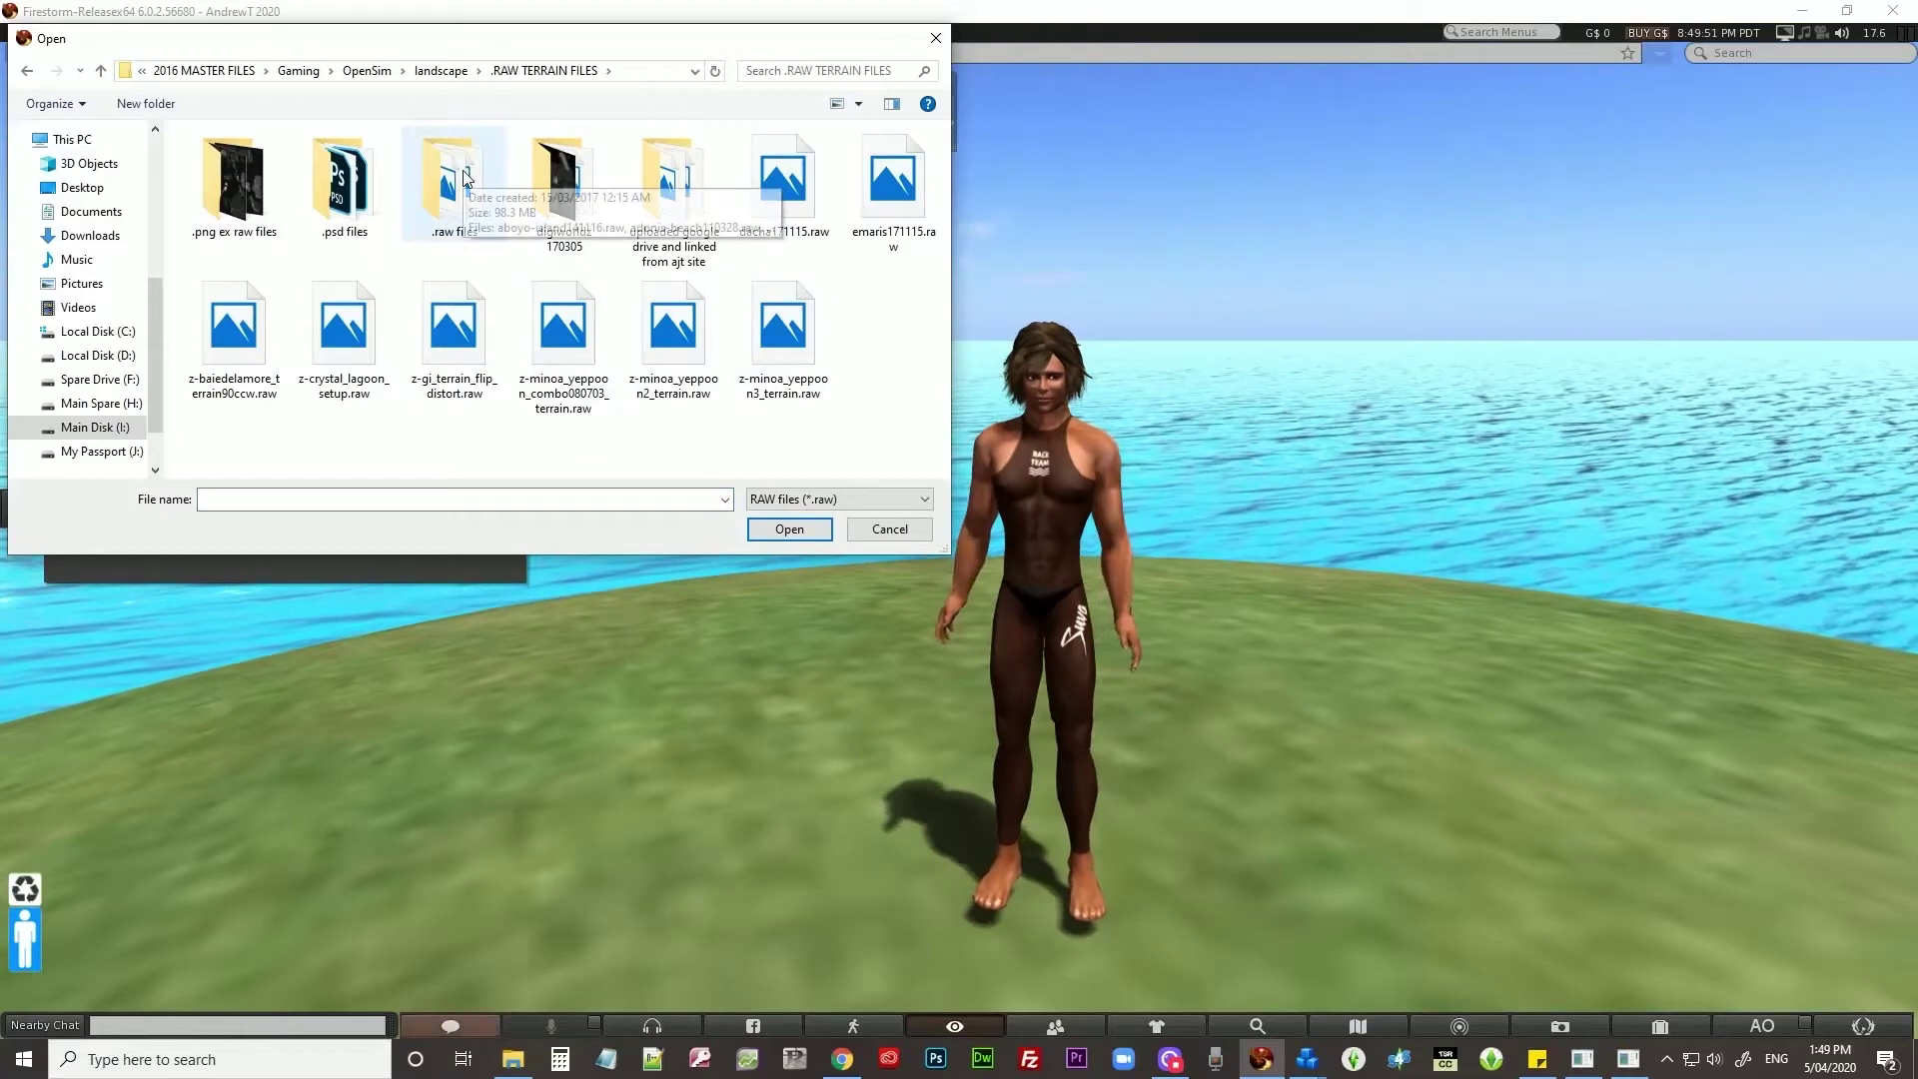
Upload alantay-island170305.raw as the region terrain, then close the notice and Terrain panel.
{"action": "double_click", "coordinate": [459, 179]}
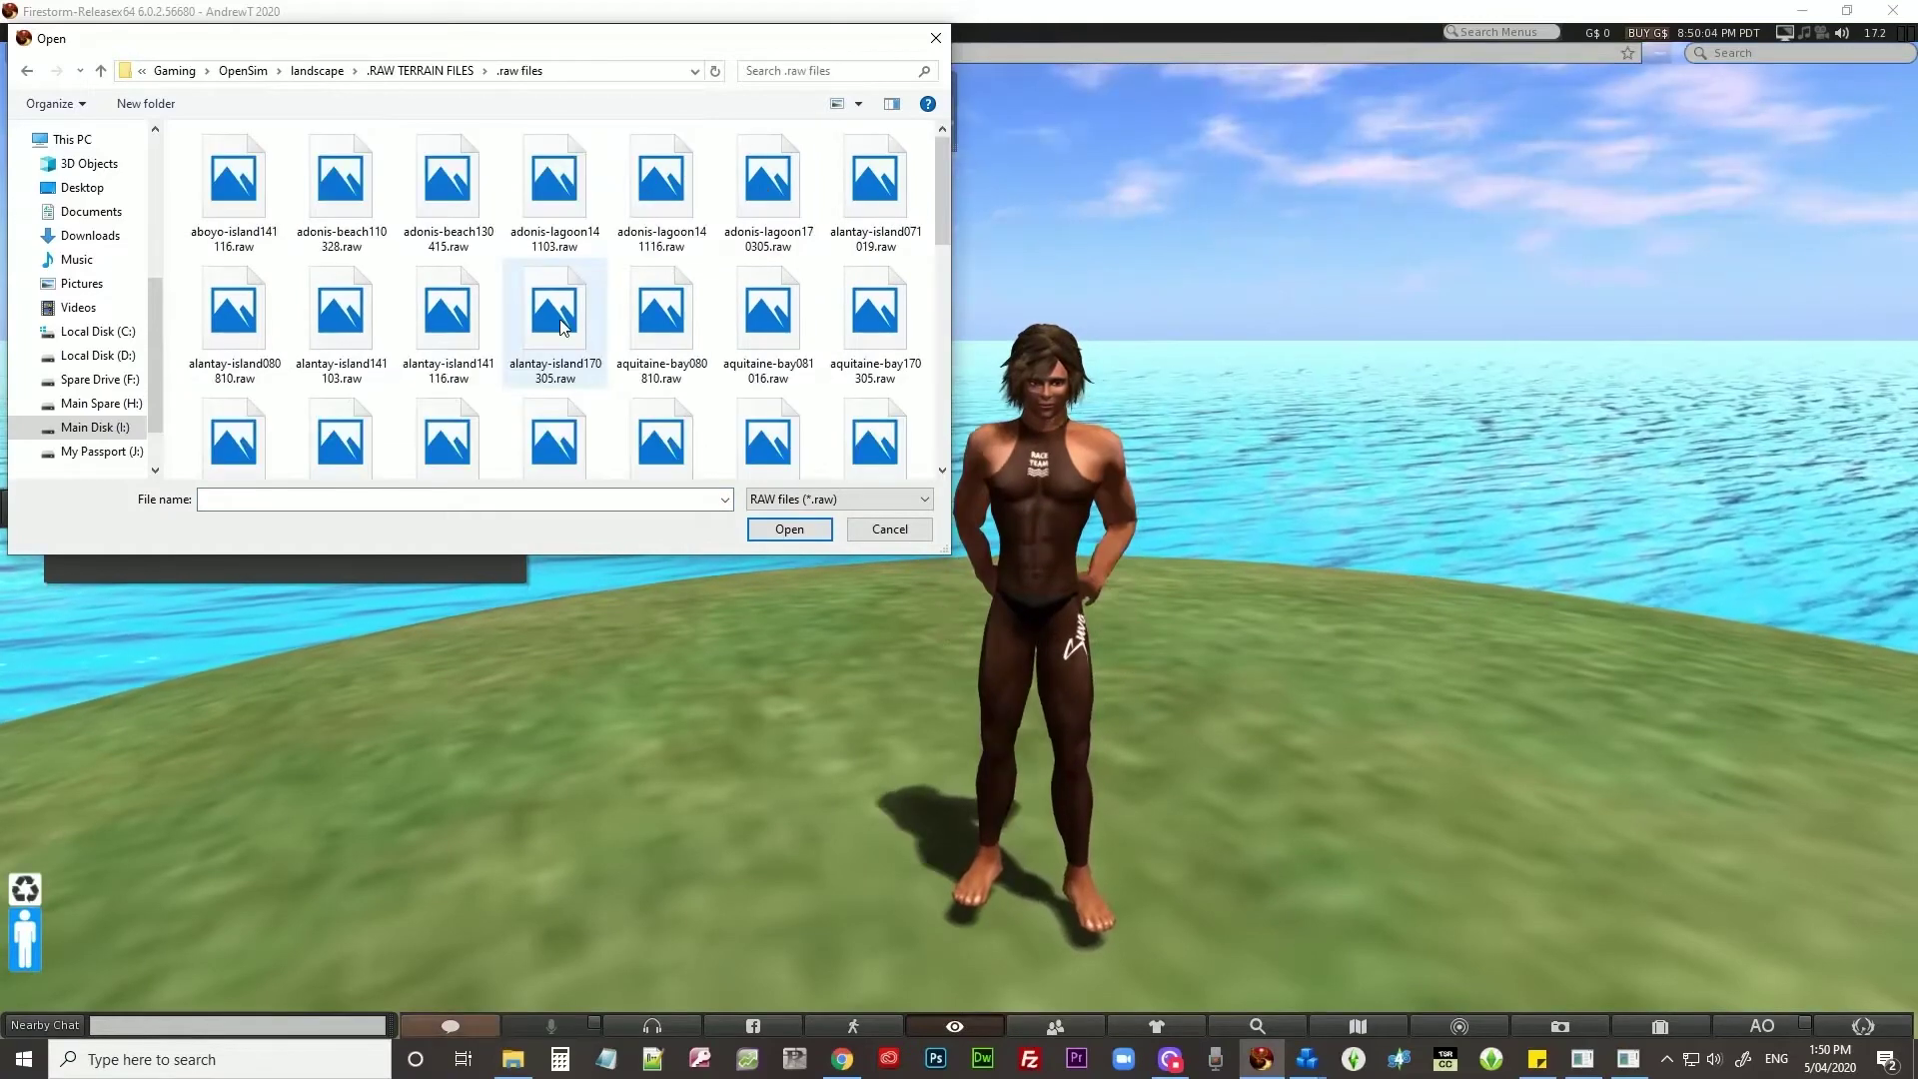
{"action": "left_click", "coordinate": [560, 326]}
{"action": "double_click", "coordinate": [560, 320]}
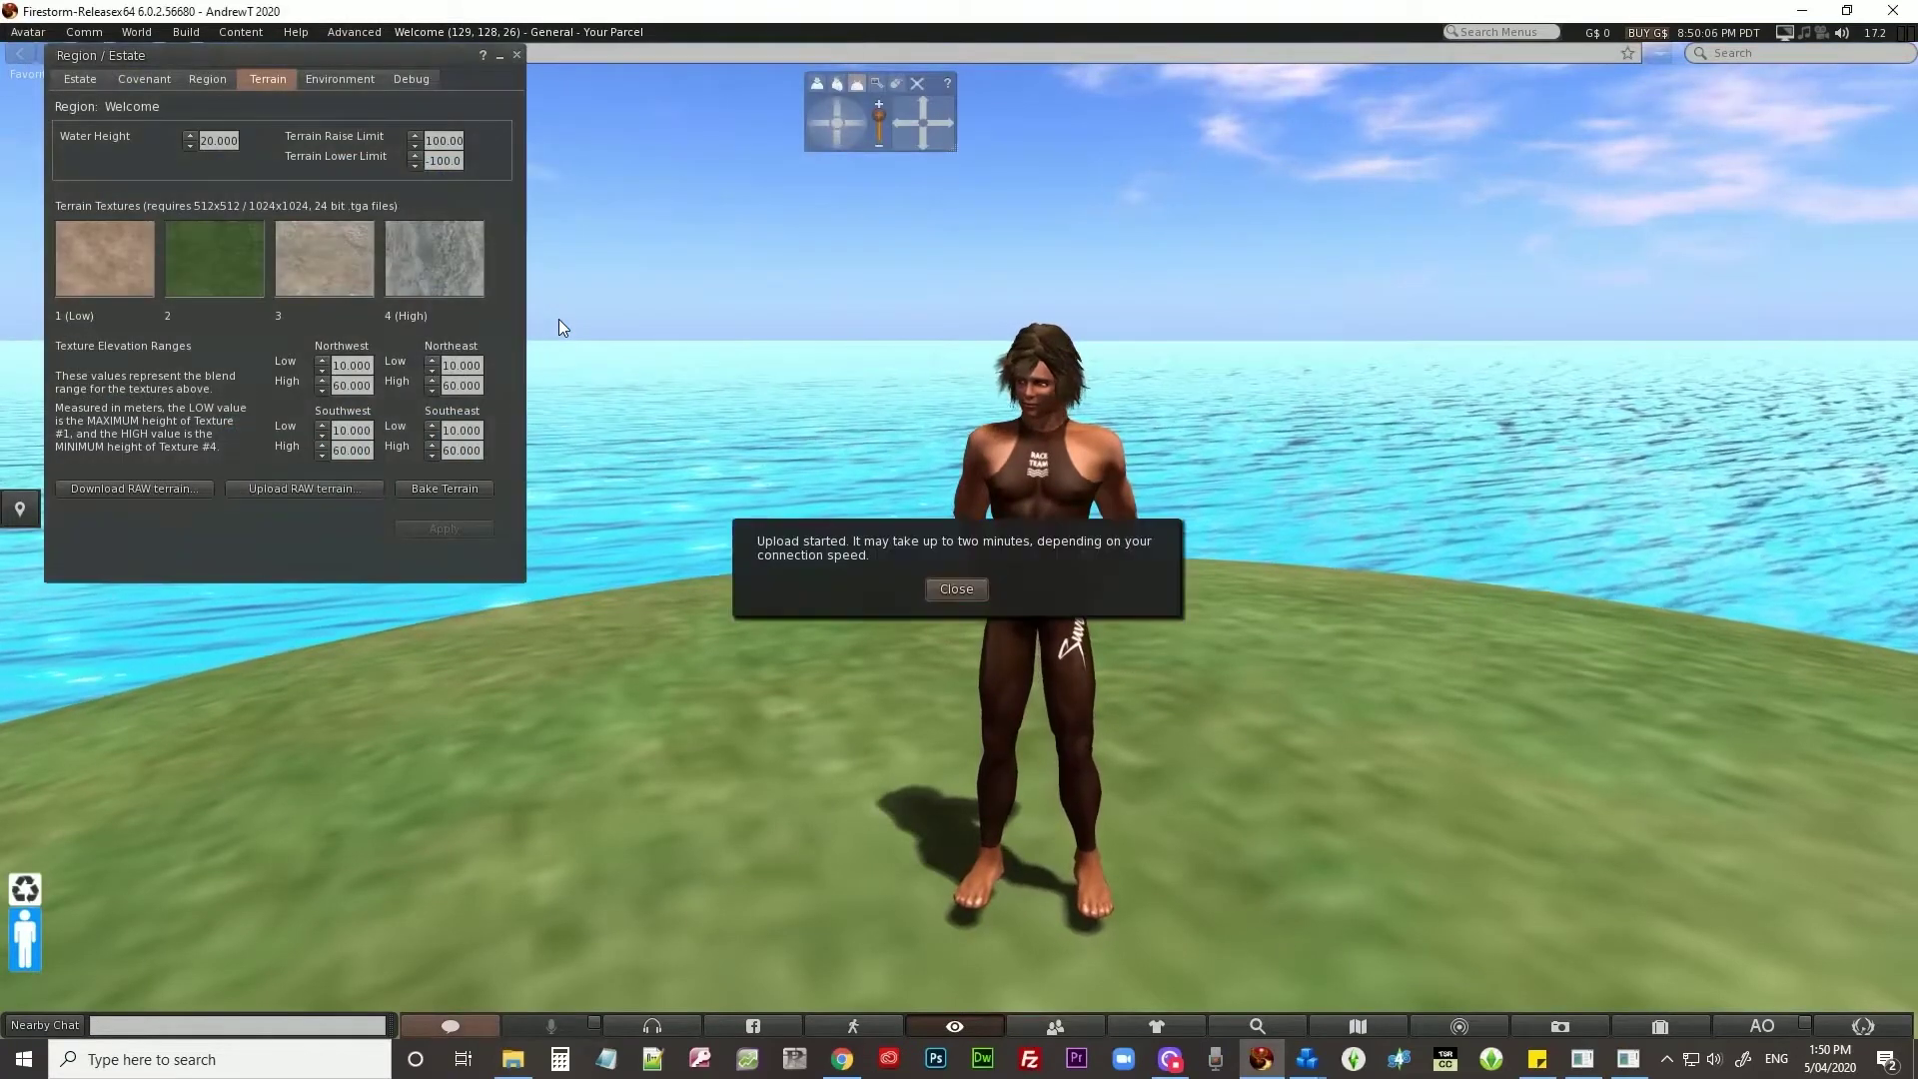
{"action": "left_click", "coordinate": [973, 595]}
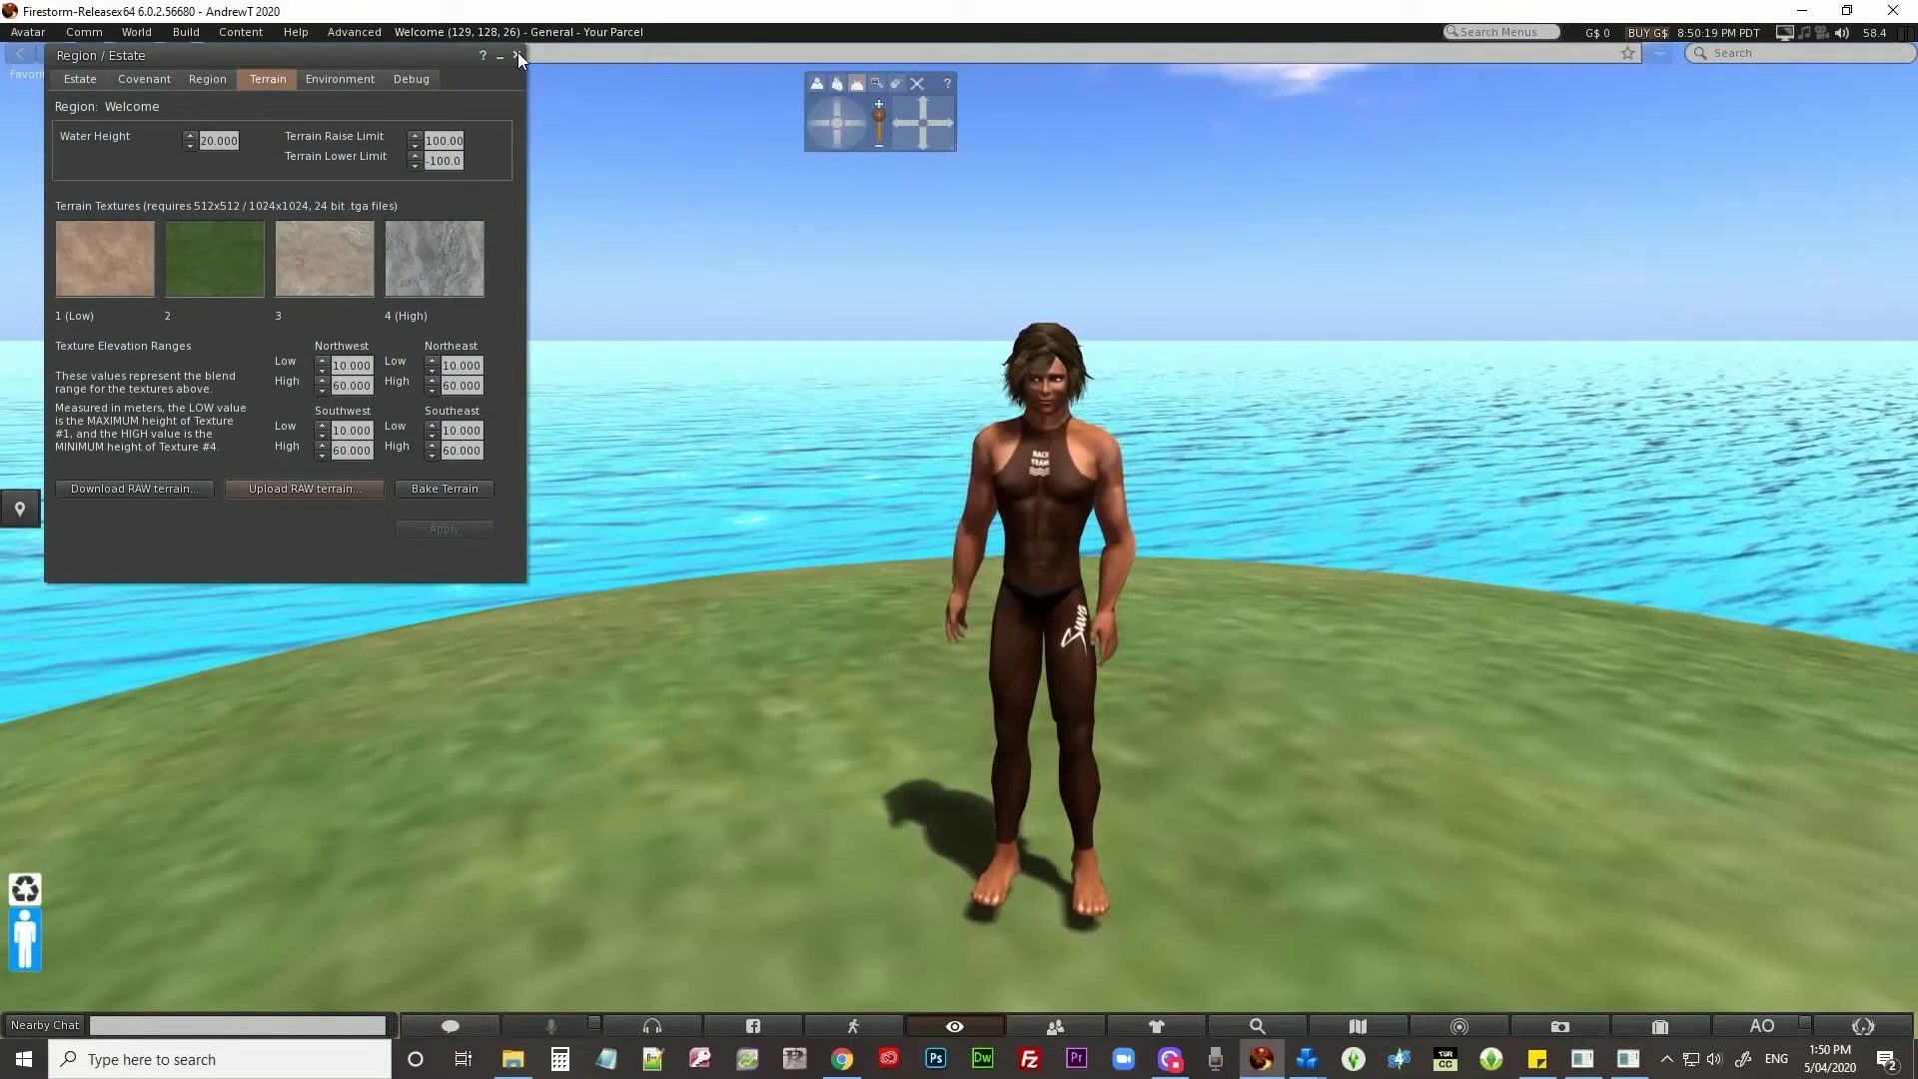
{"action": "left_click", "coordinate": [517, 54]}
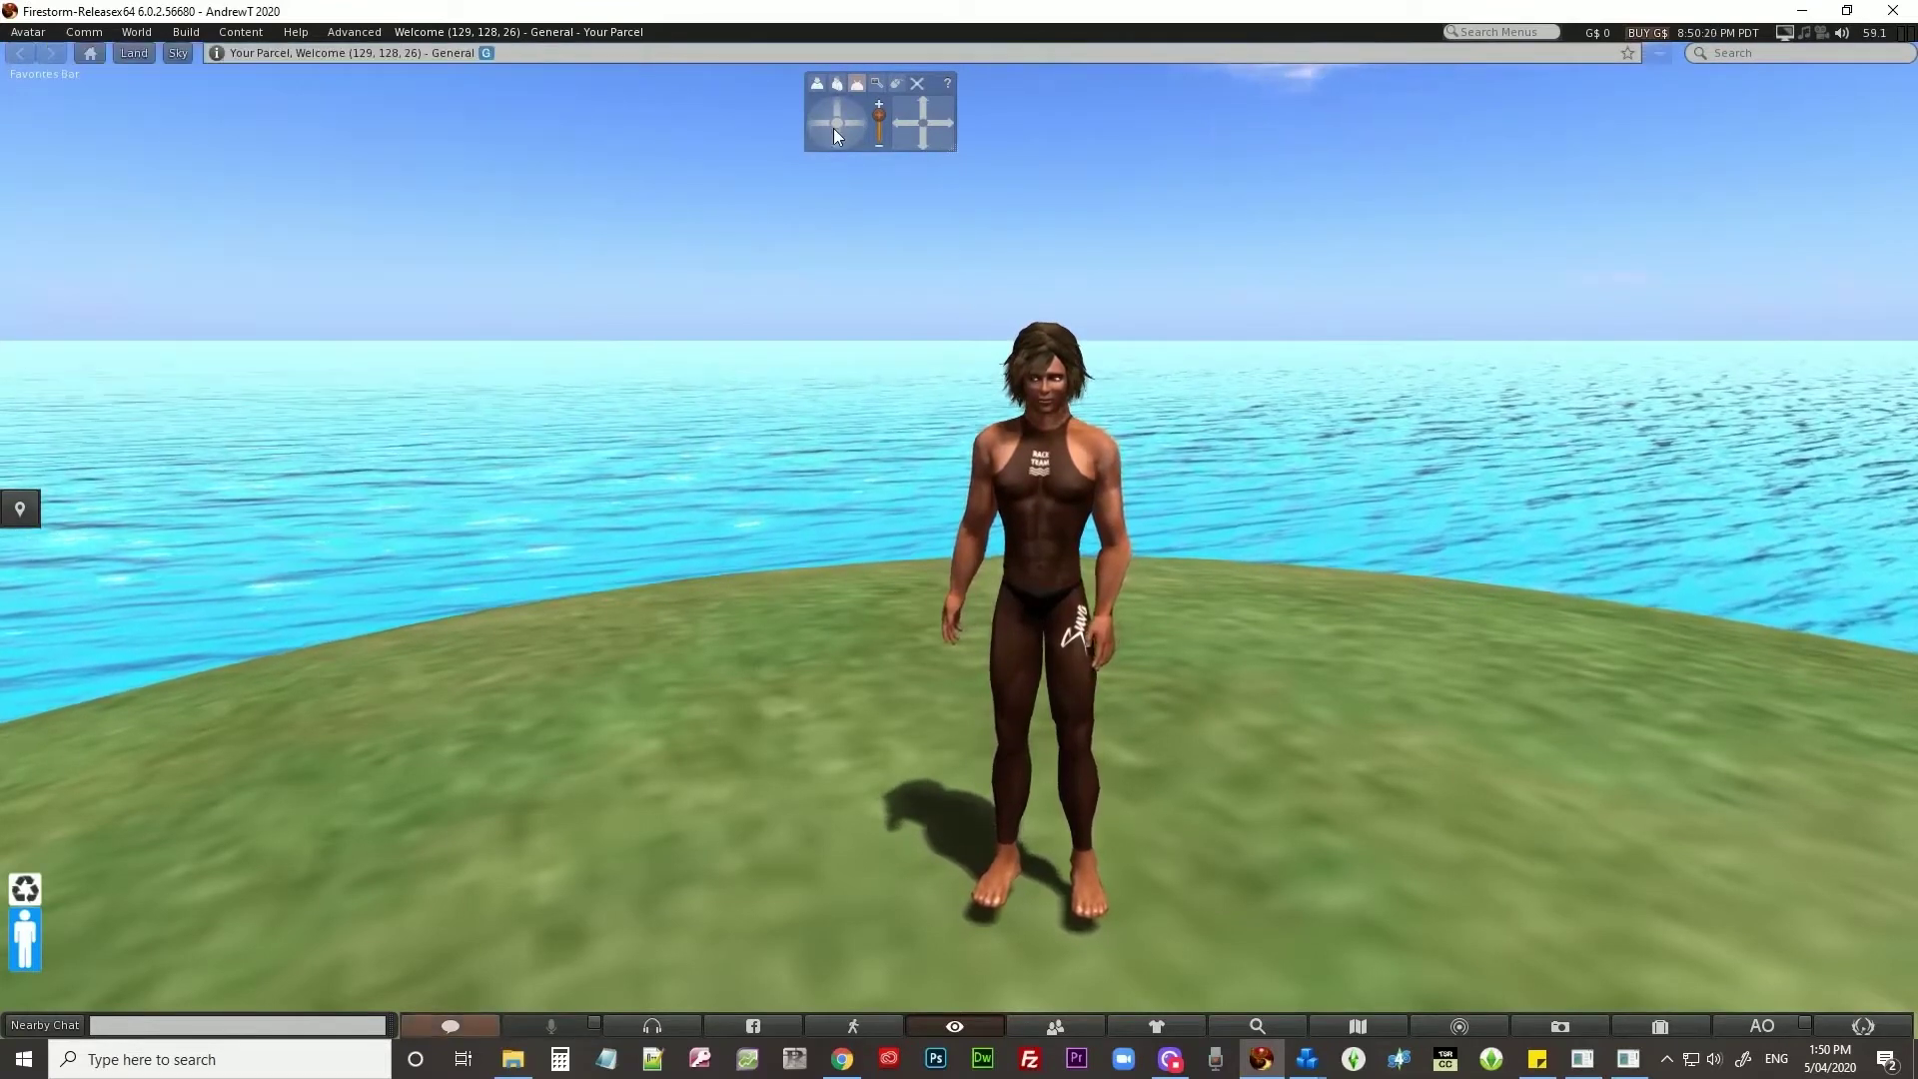
{"action": "left_click", "coordinate": [859, 124]}
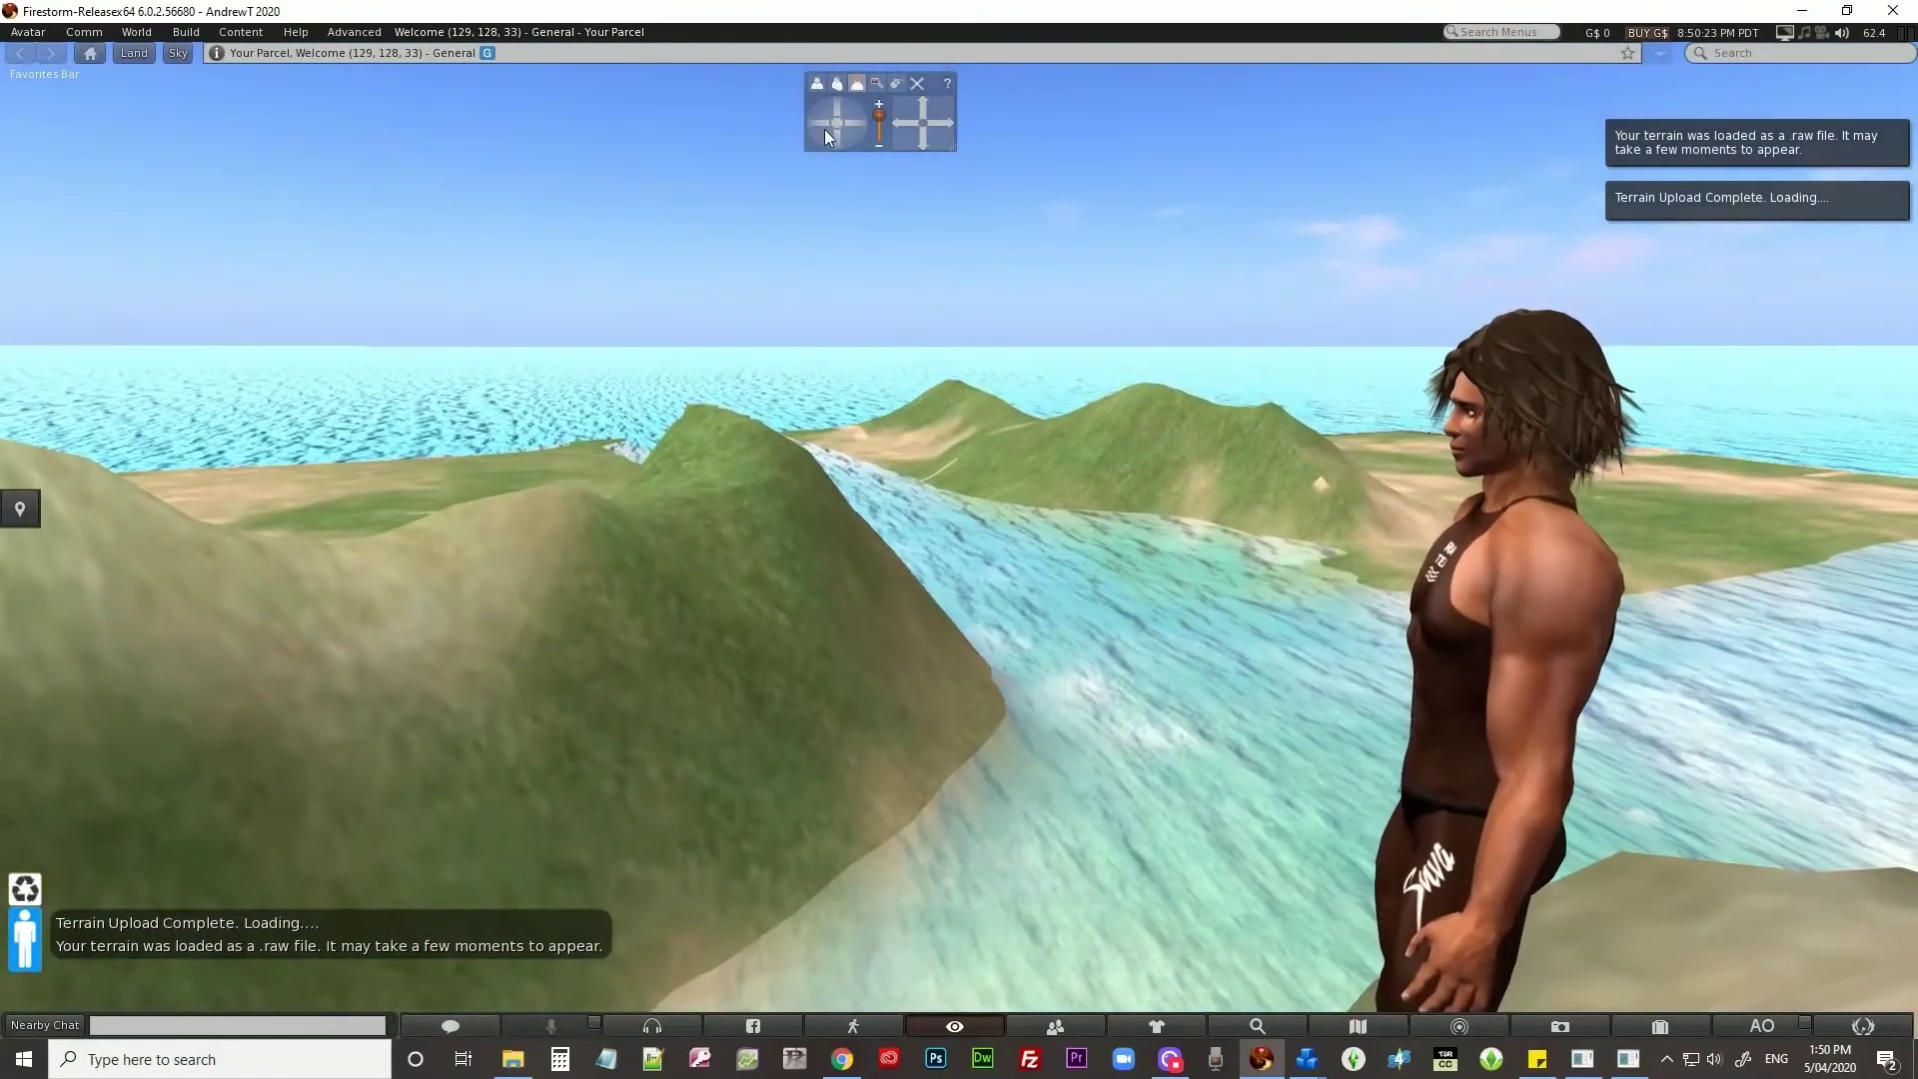
Add the sign-off to the IAR & OAR ticket message and enter the spam verification characters.
{"action": "left_click", "coordinate": [824, 128]}
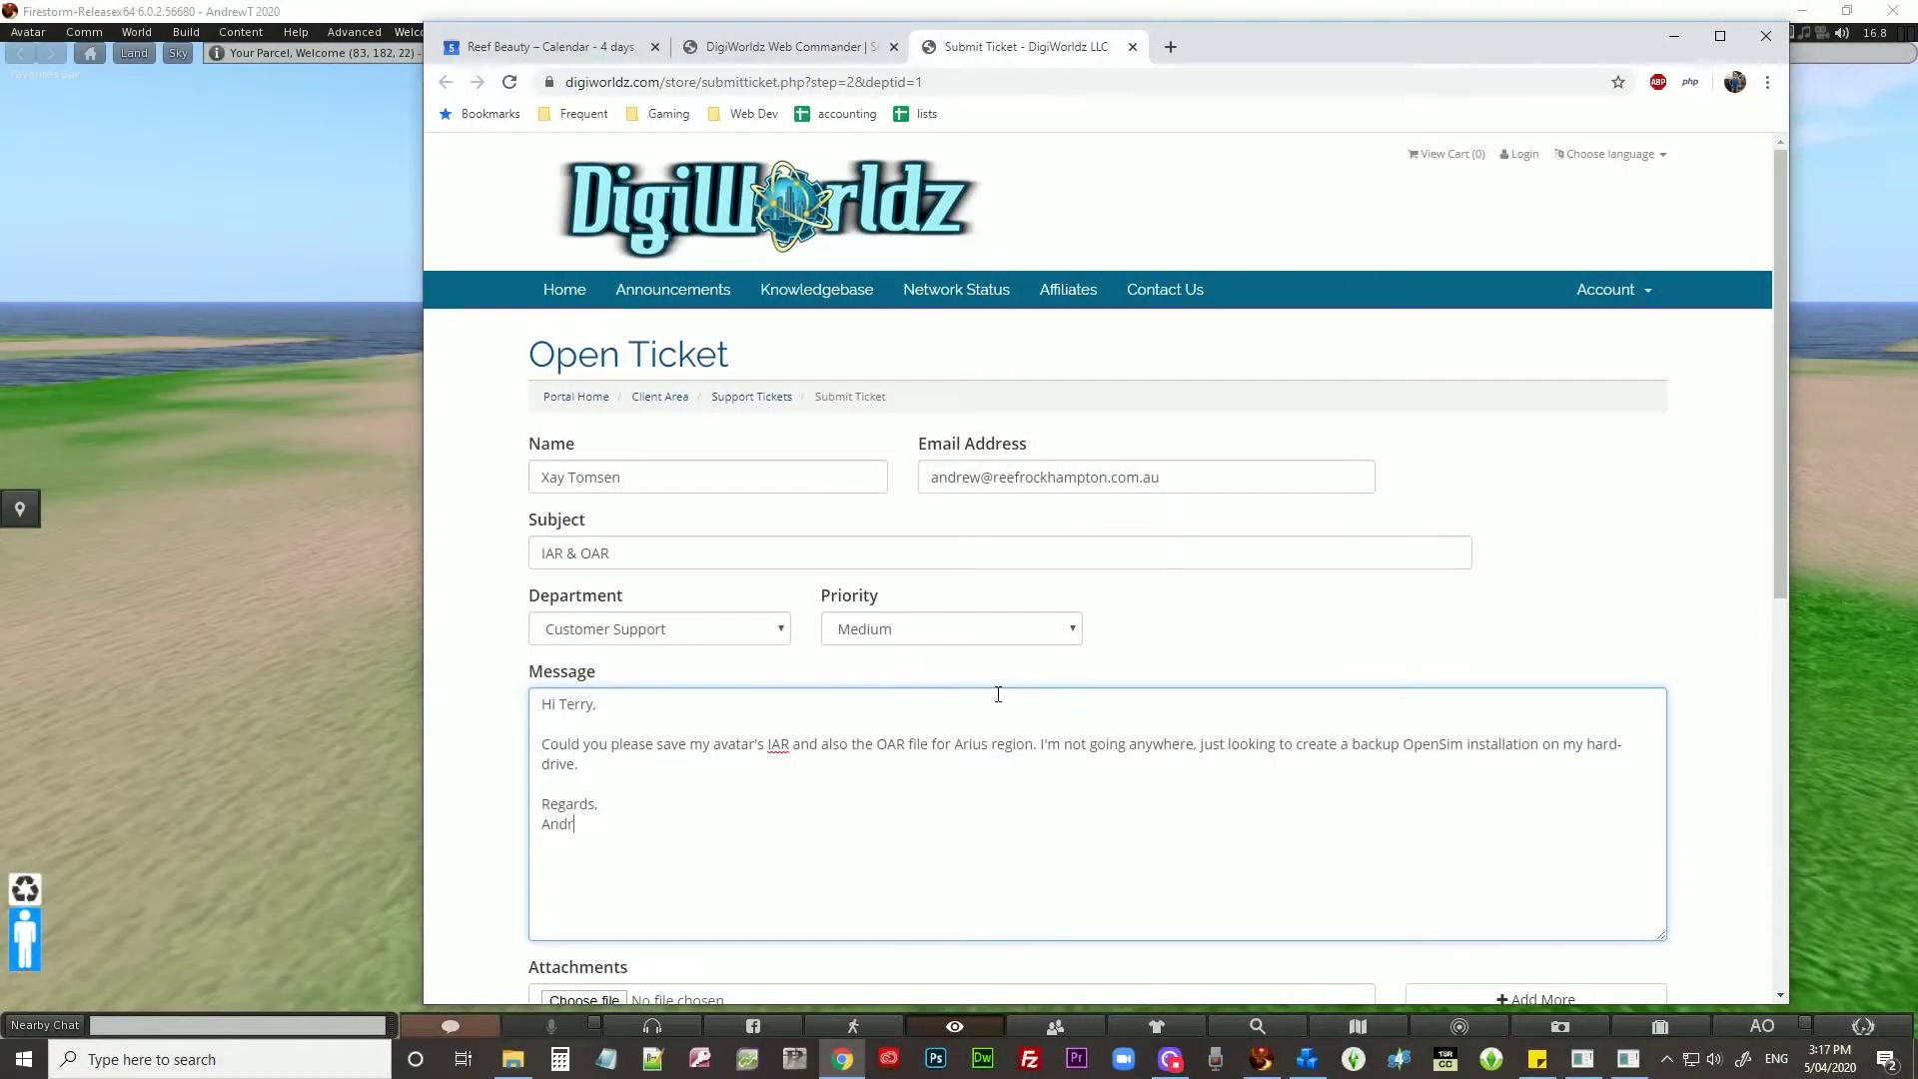
{"action": "type", "text": "ew/Xay"}
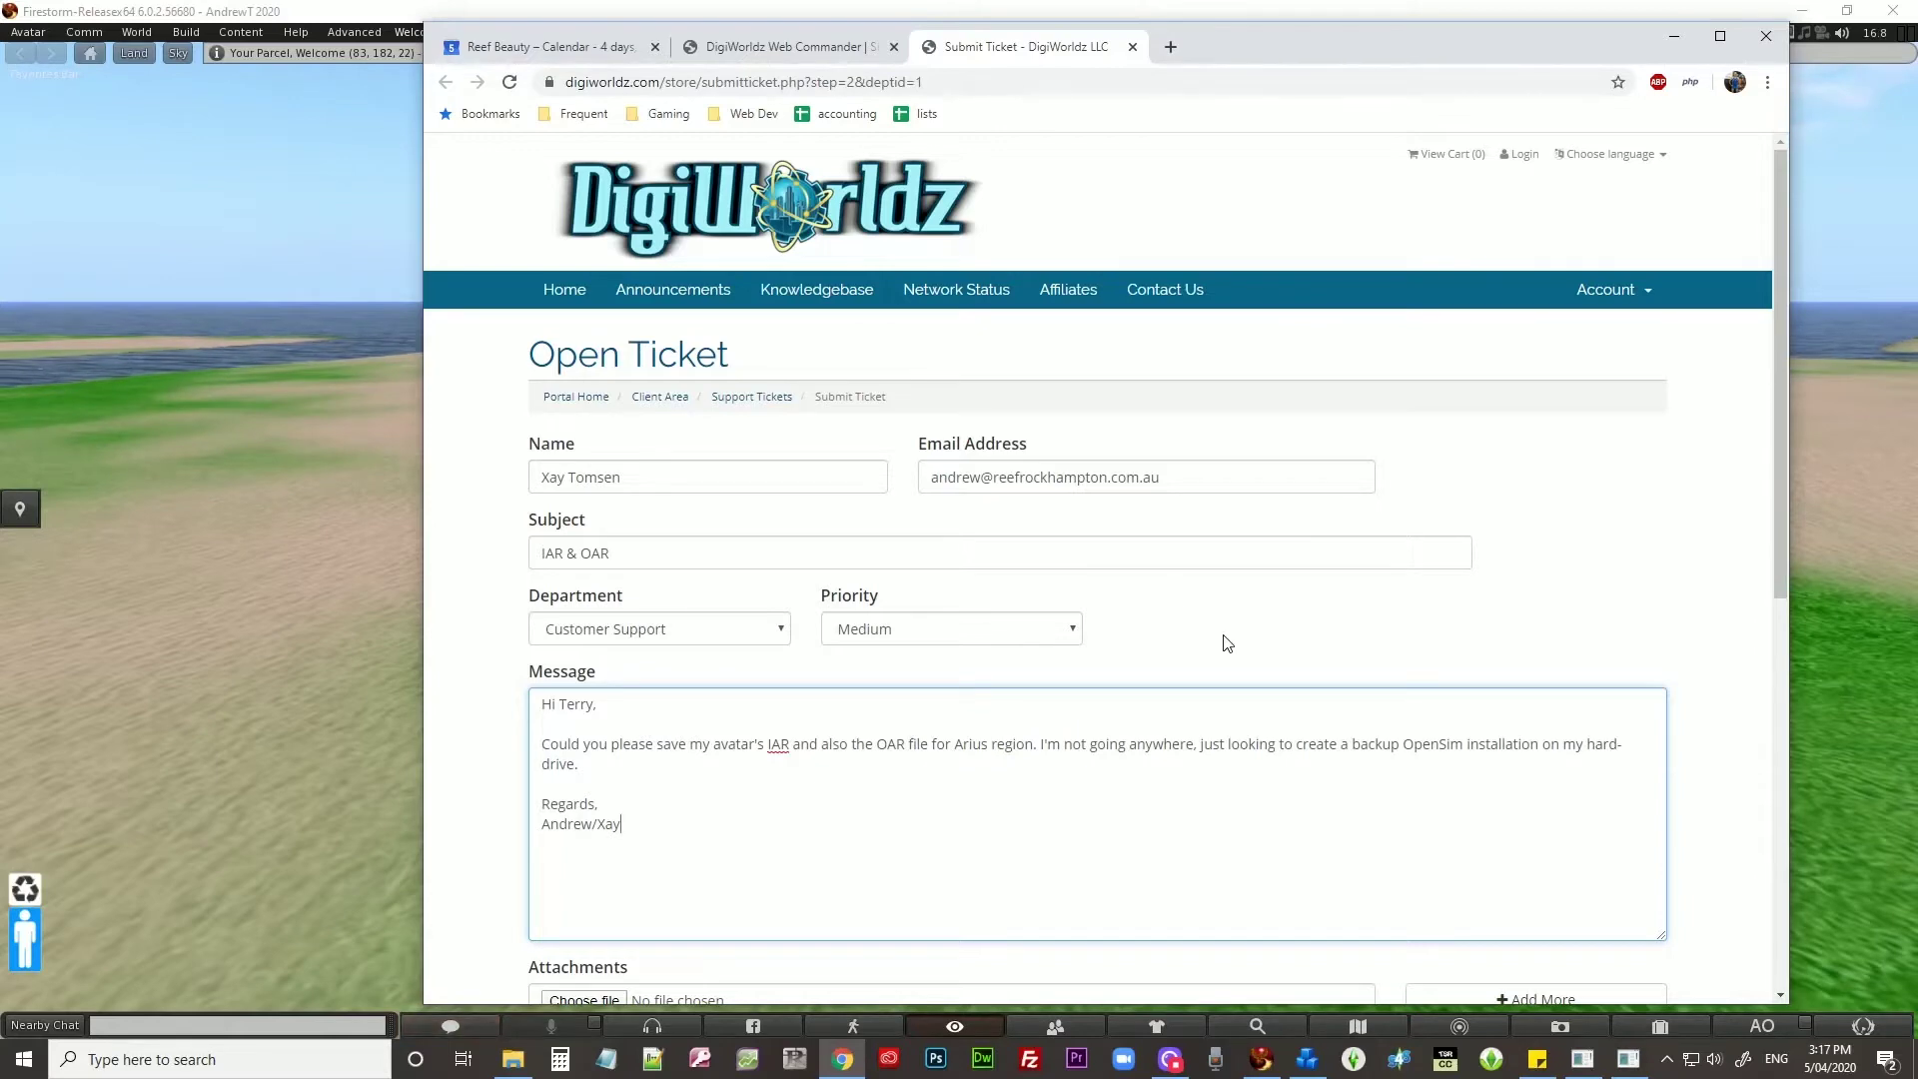
{"action": "scroll", "coordinate": [1242, 646], "scroll_direction": "down", "scroll_amount": 1}
{"action": "scroll", "coordinate": [1243, 645], "scroll_direction": "down", "scroll_amount": 5}
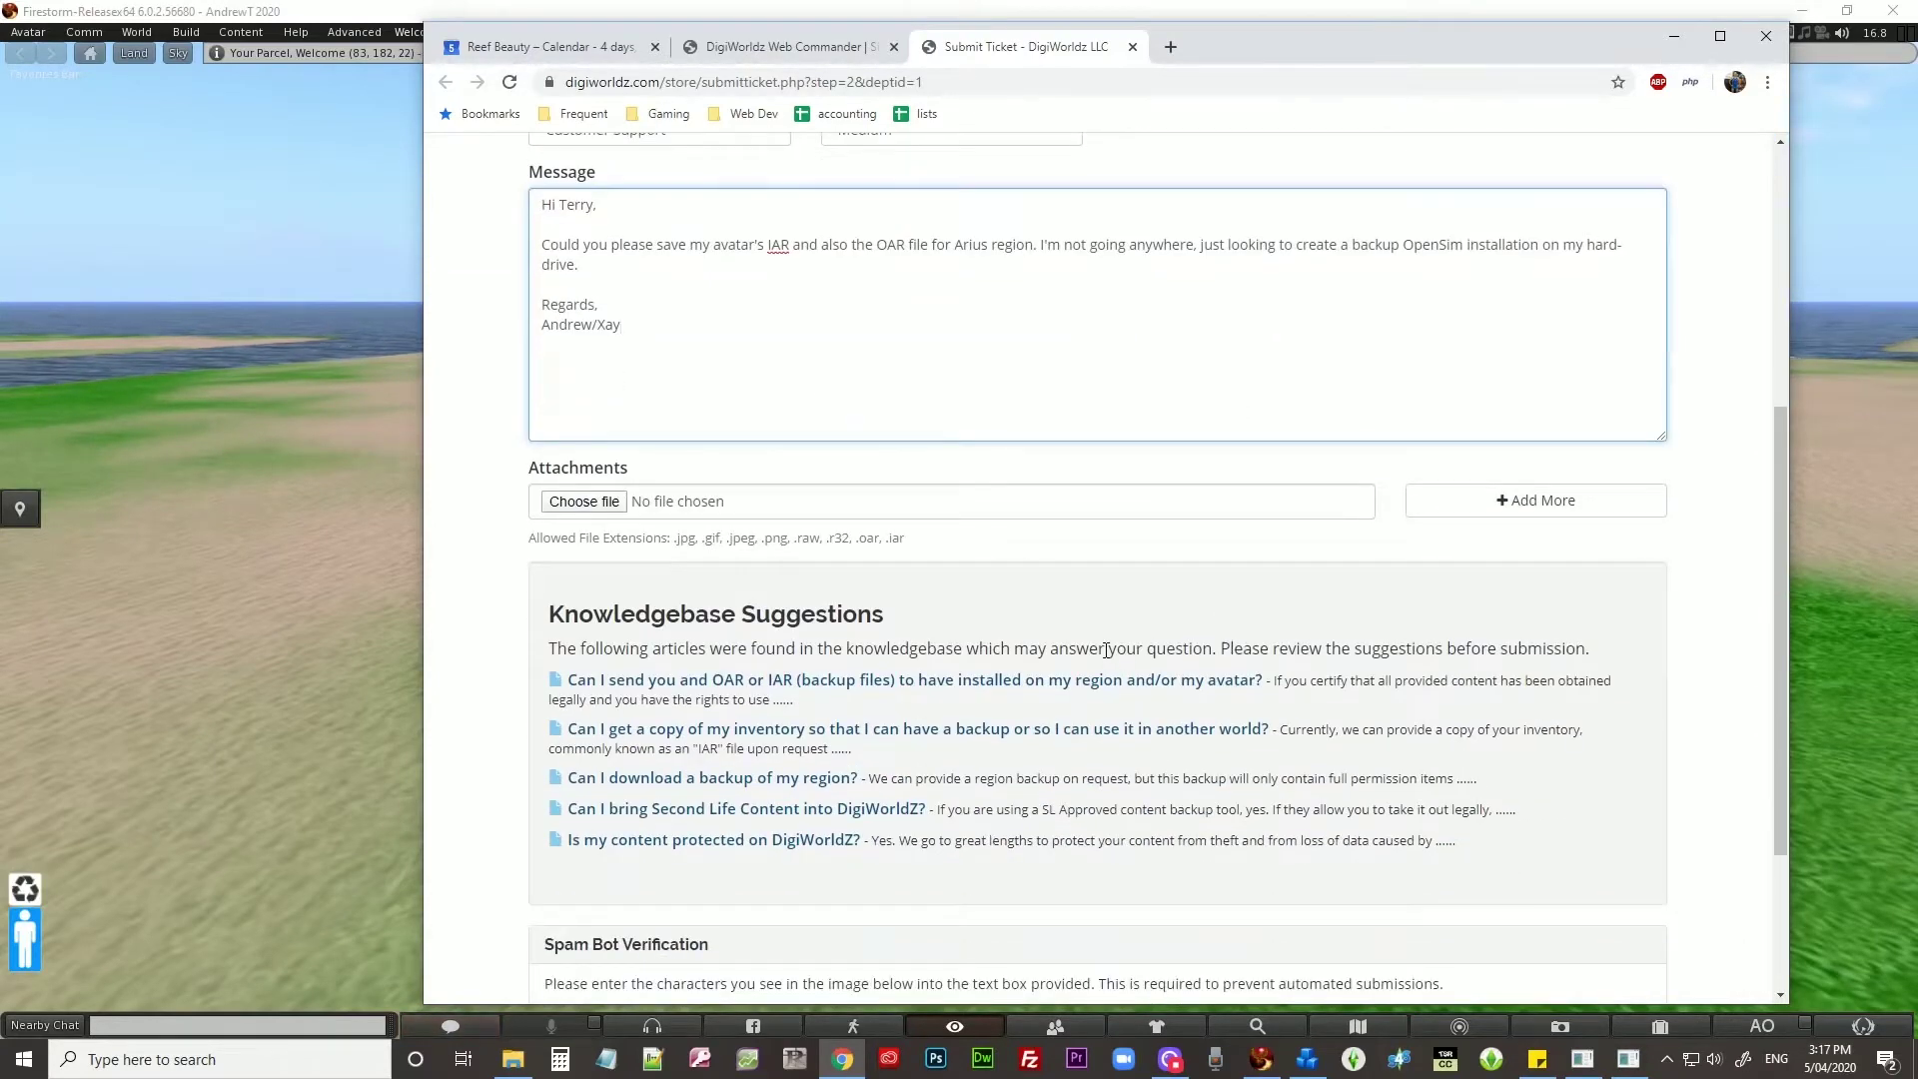
{"action": "scroll", "coordinate": [1149, 700], "scroll_direction": "down", "scroll_amount": 3}
{"action": "left_click", "coordinate": [1115, 761]}
{"action": "type", "text": "C5"}
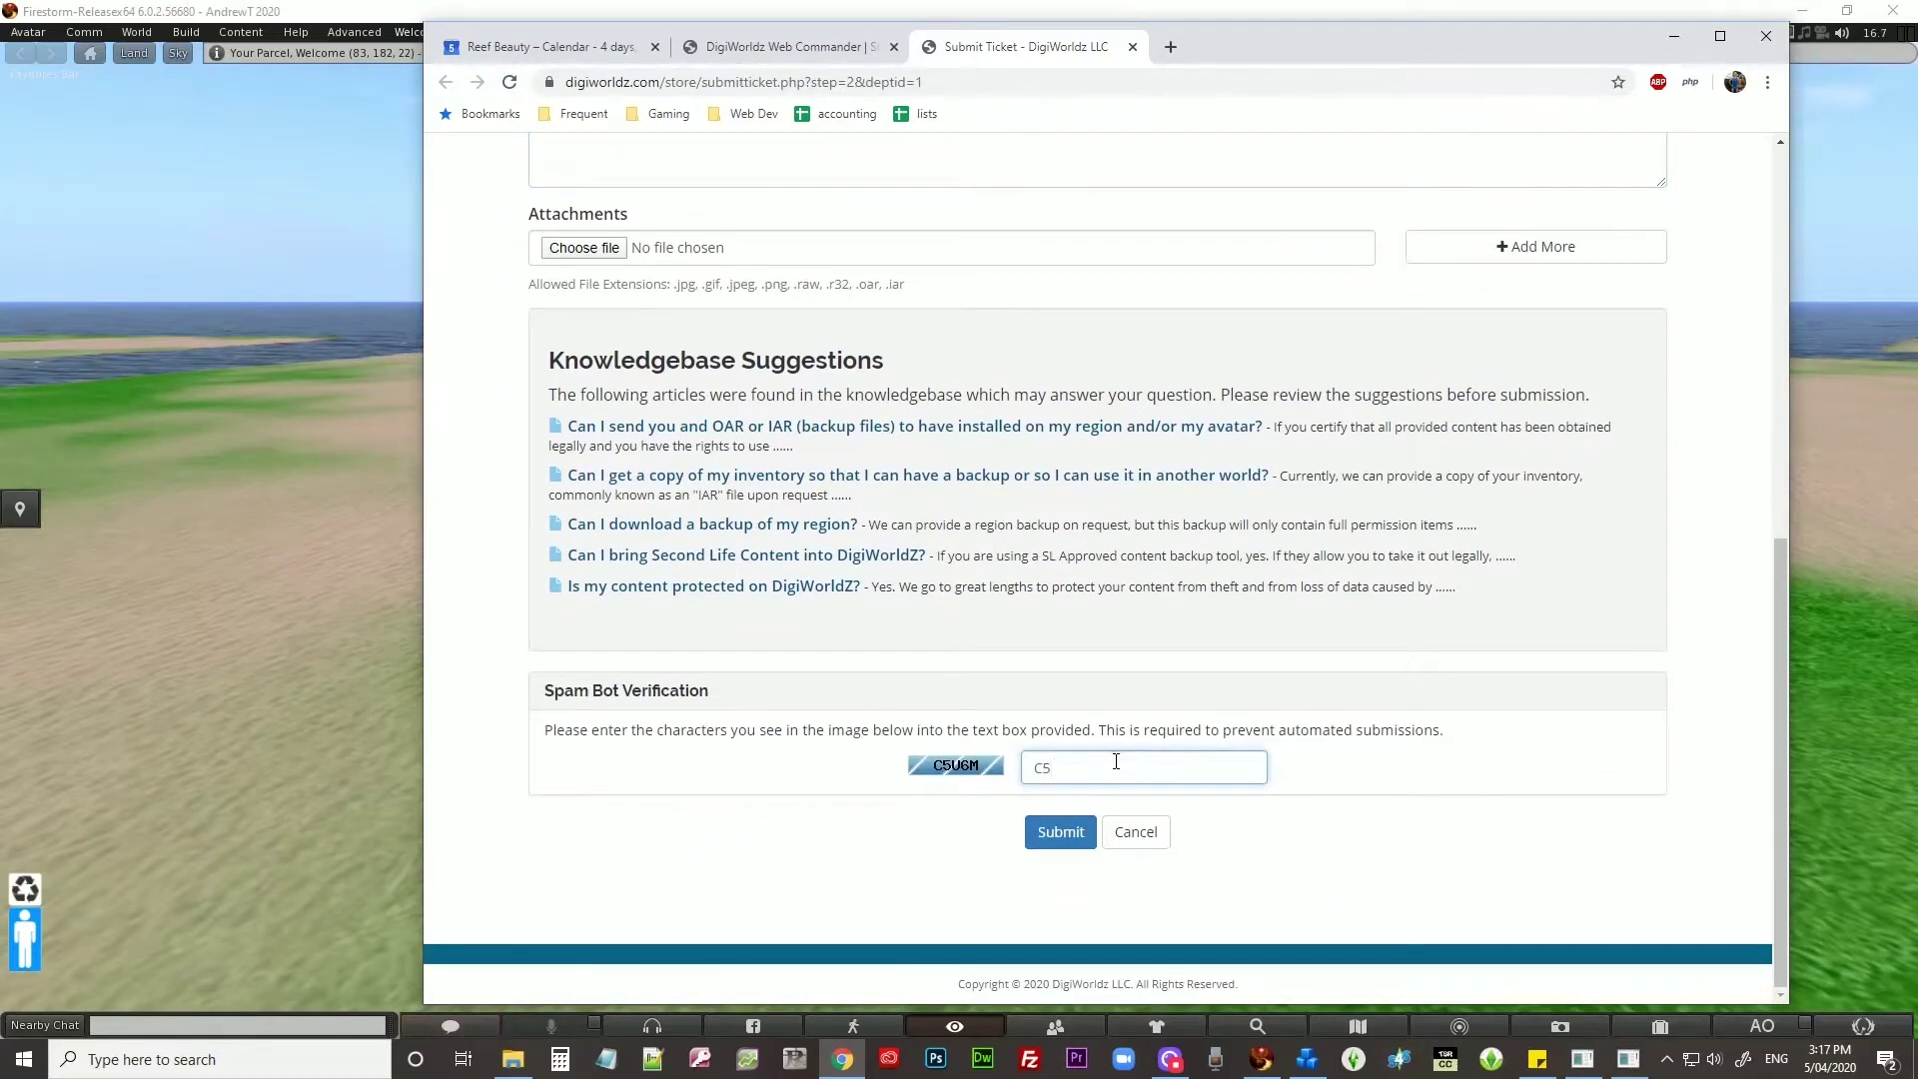
{"action": "type", "text": "U6"}
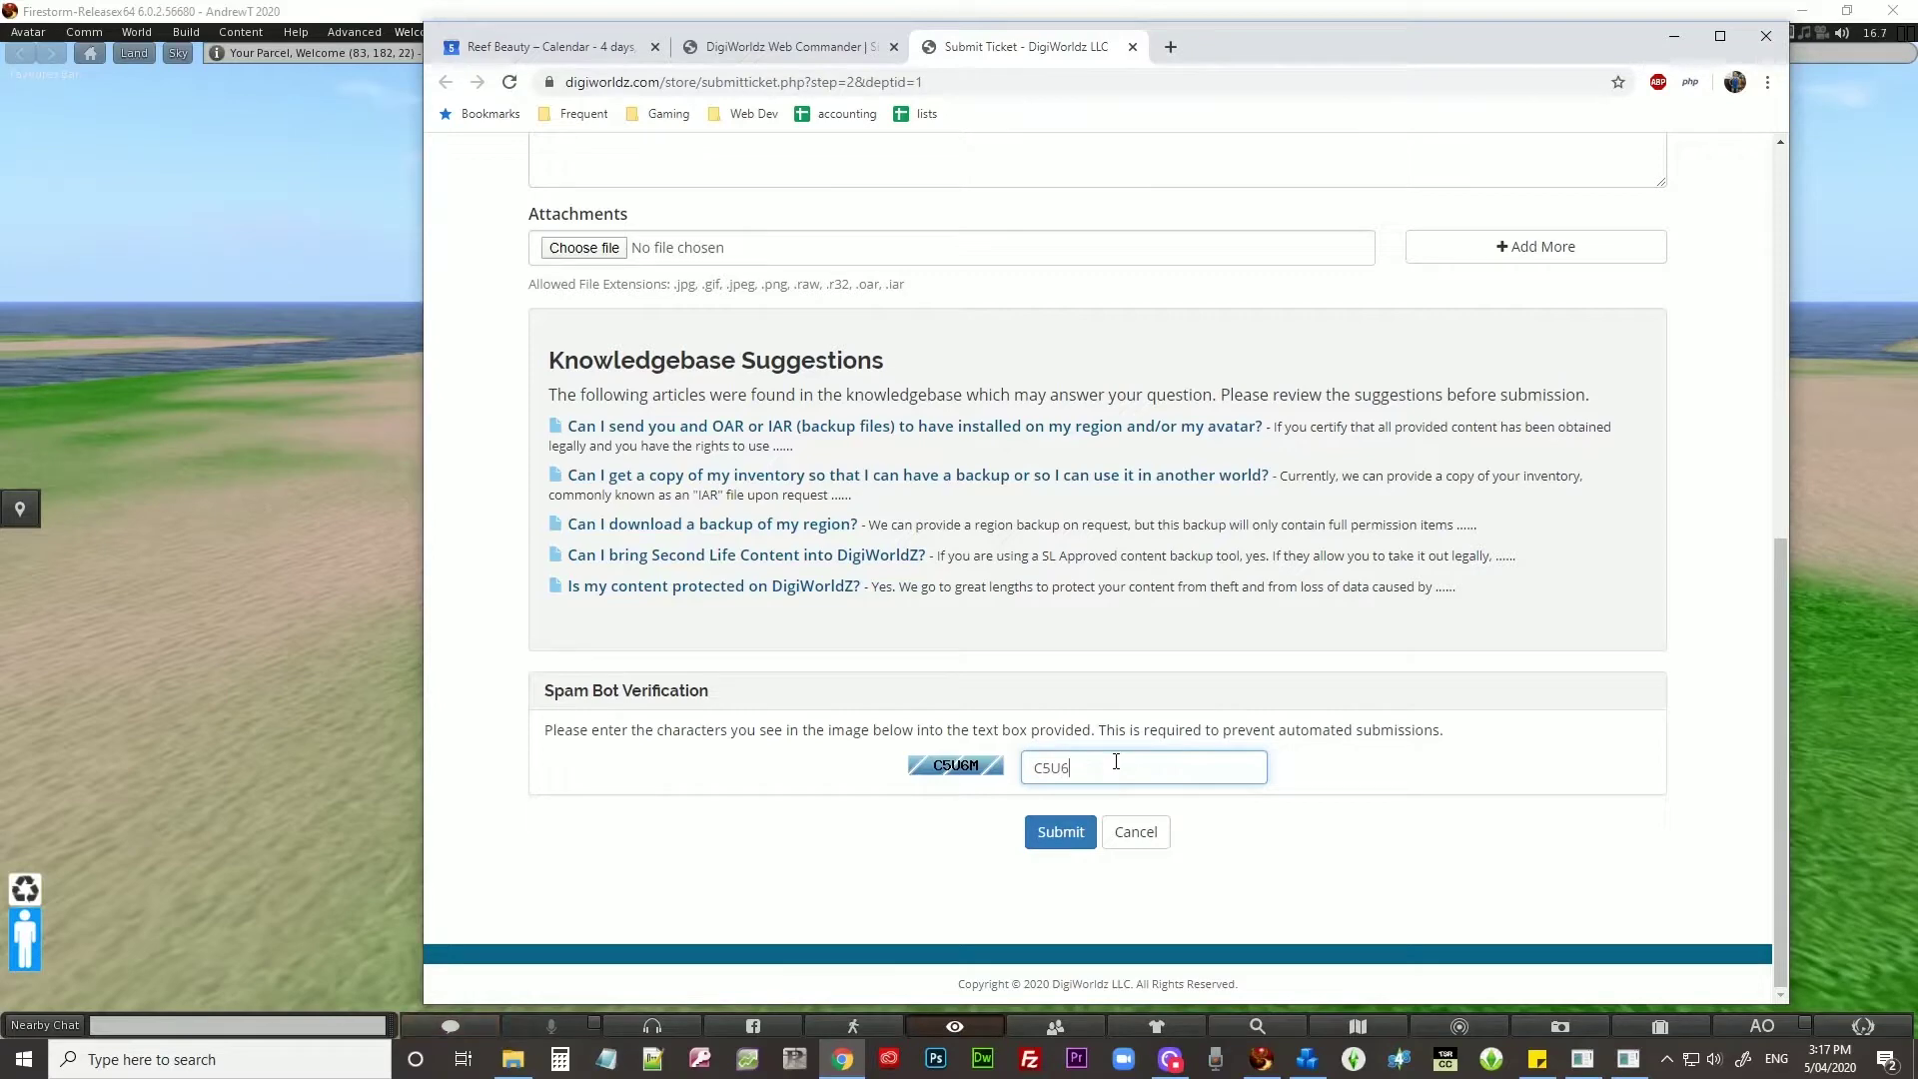
{"action": "type", "text": "M"}
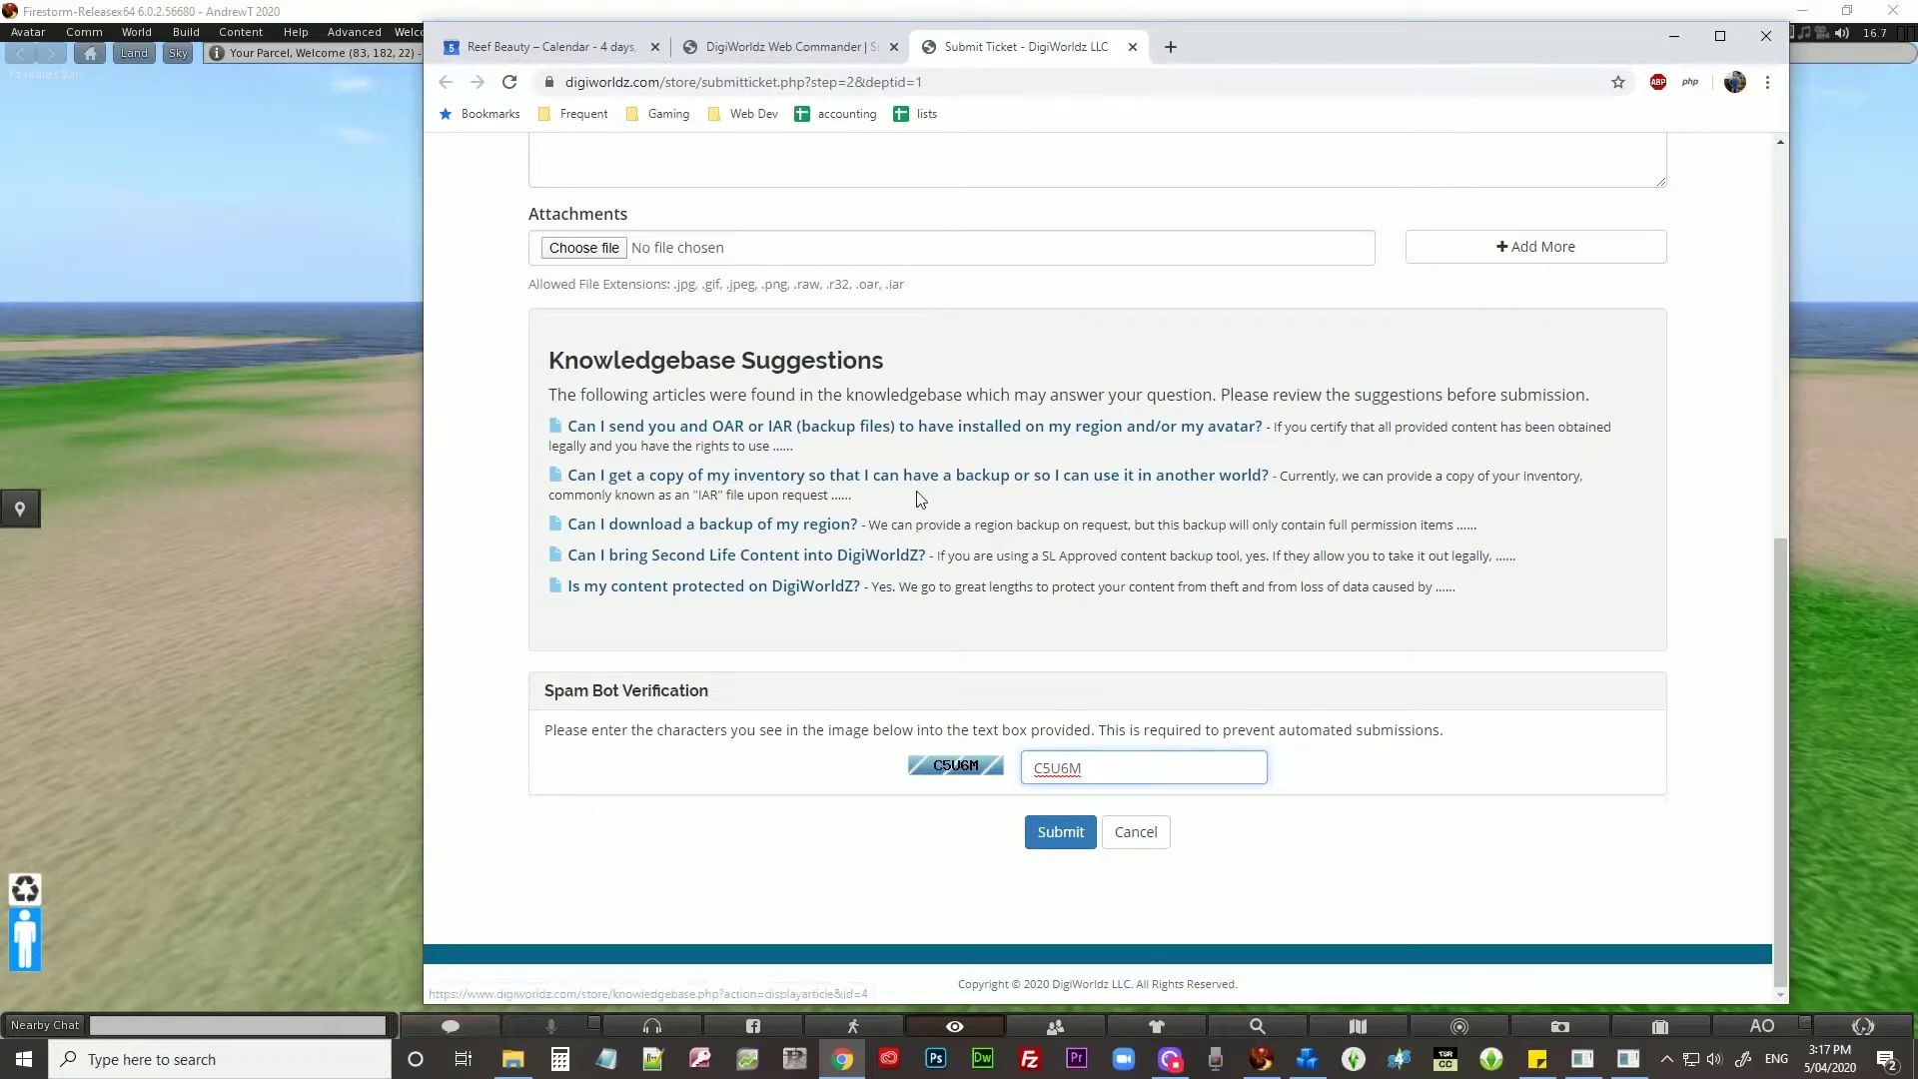
Submit the ticket, then check the Welcome region (1227,3317) on the World Map and close it.
{"action": "left_click", "coordinate": [1061, 833]}
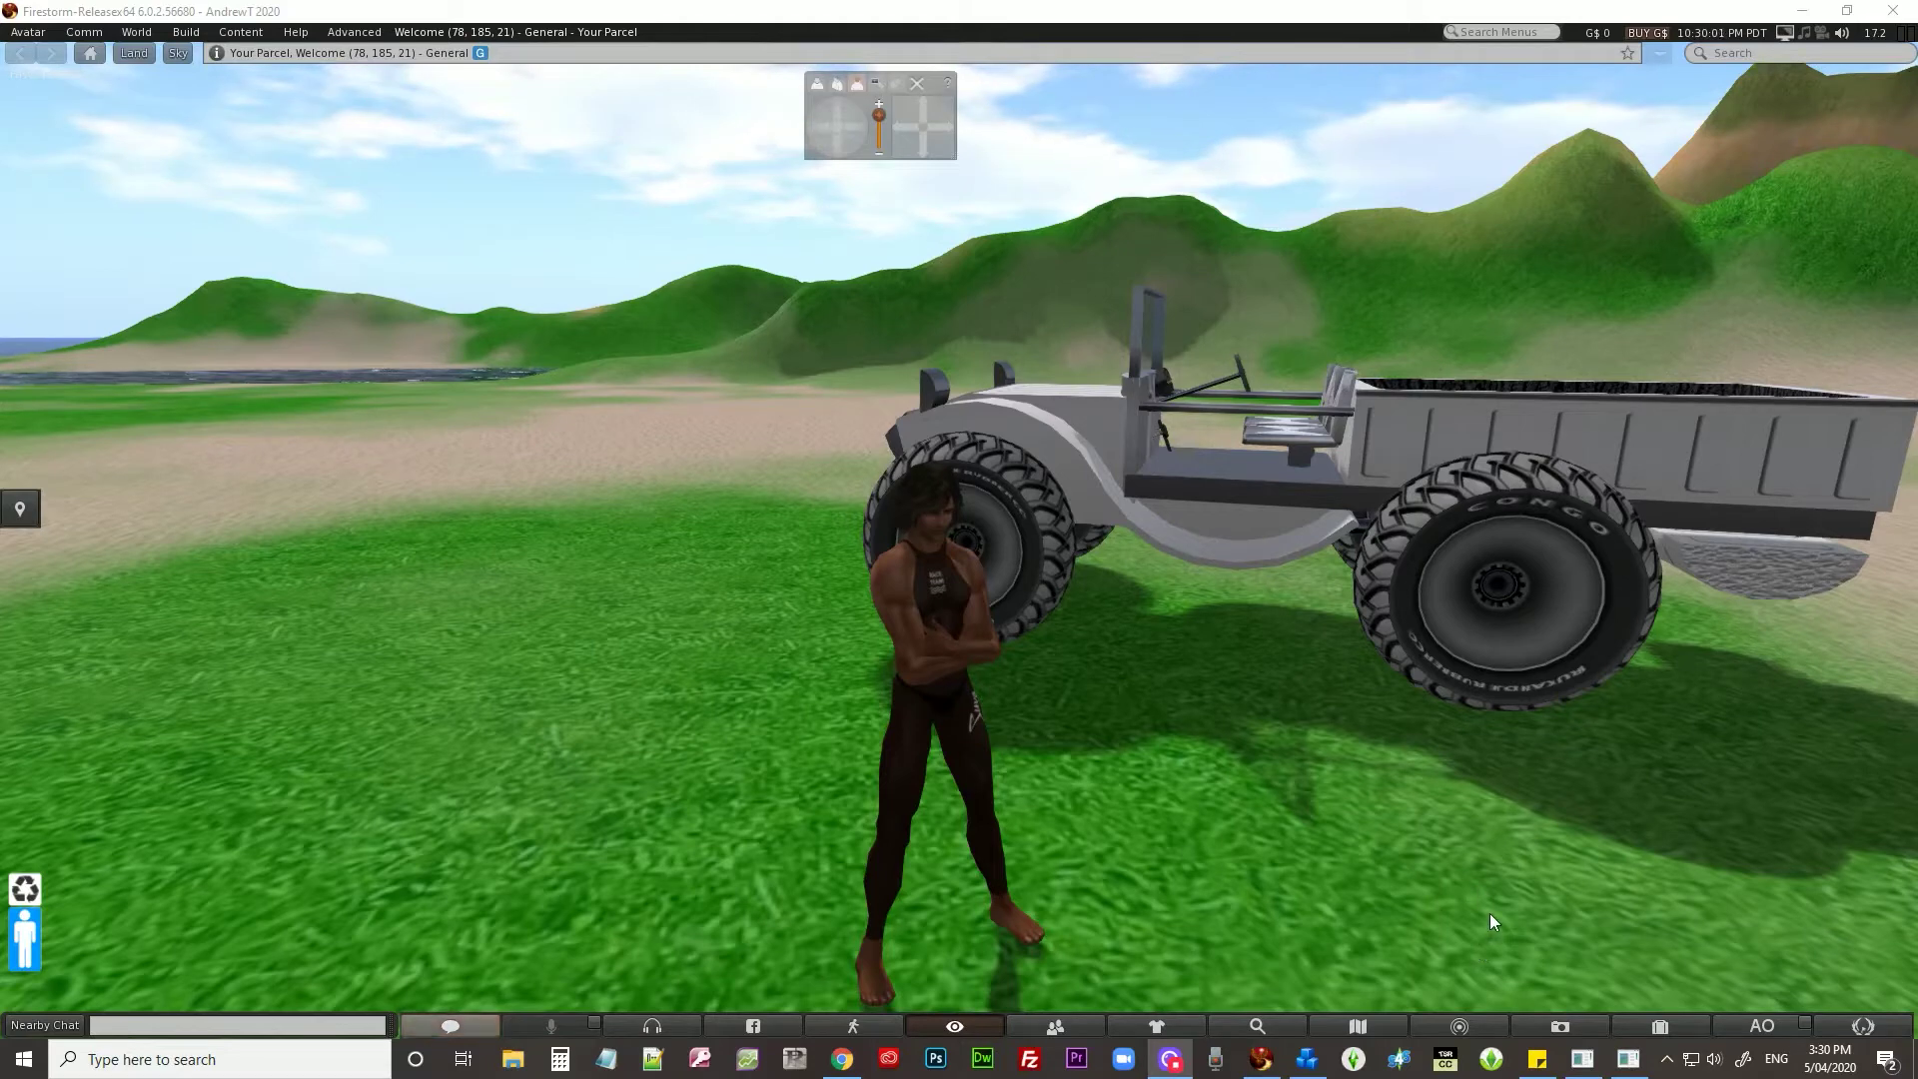
{"action": "left_click", "coordinate": [1360, 1026]}
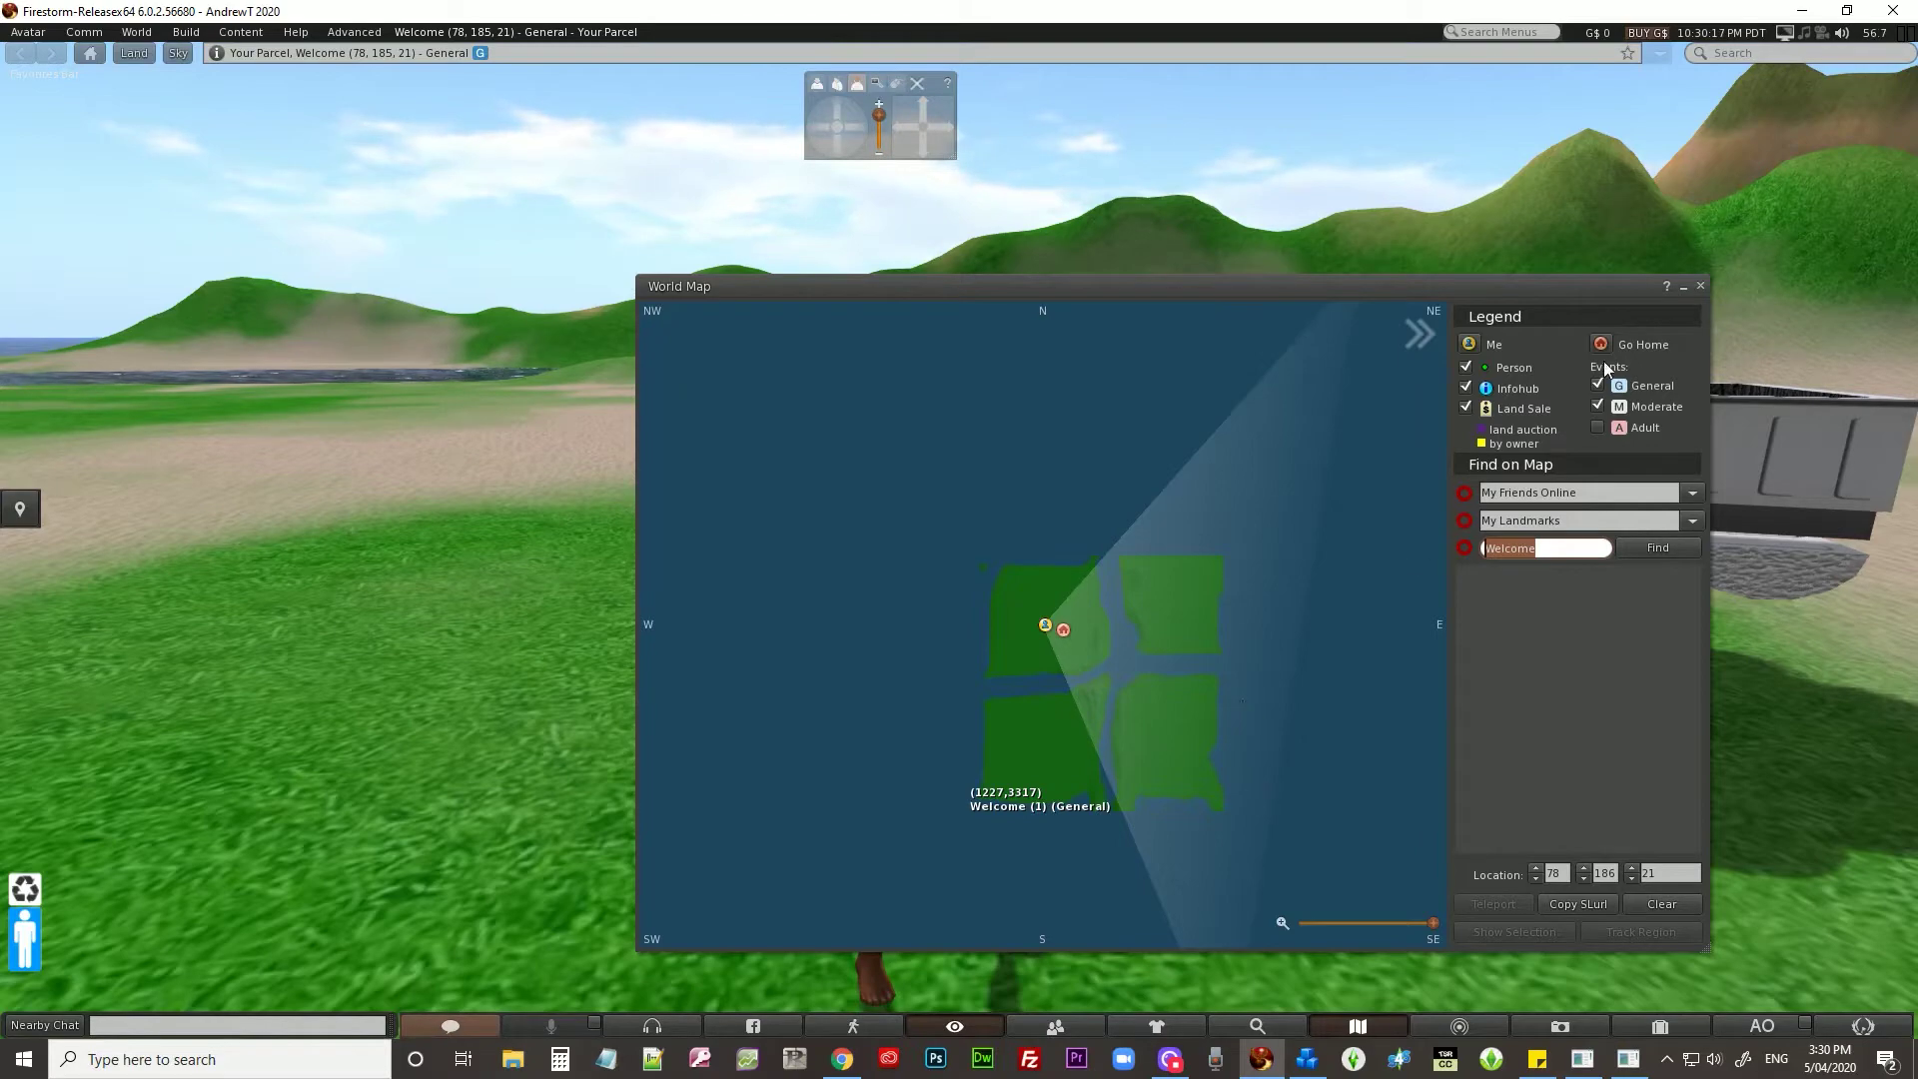
{"action": "left_click", "coordinate": [1698, 287]}
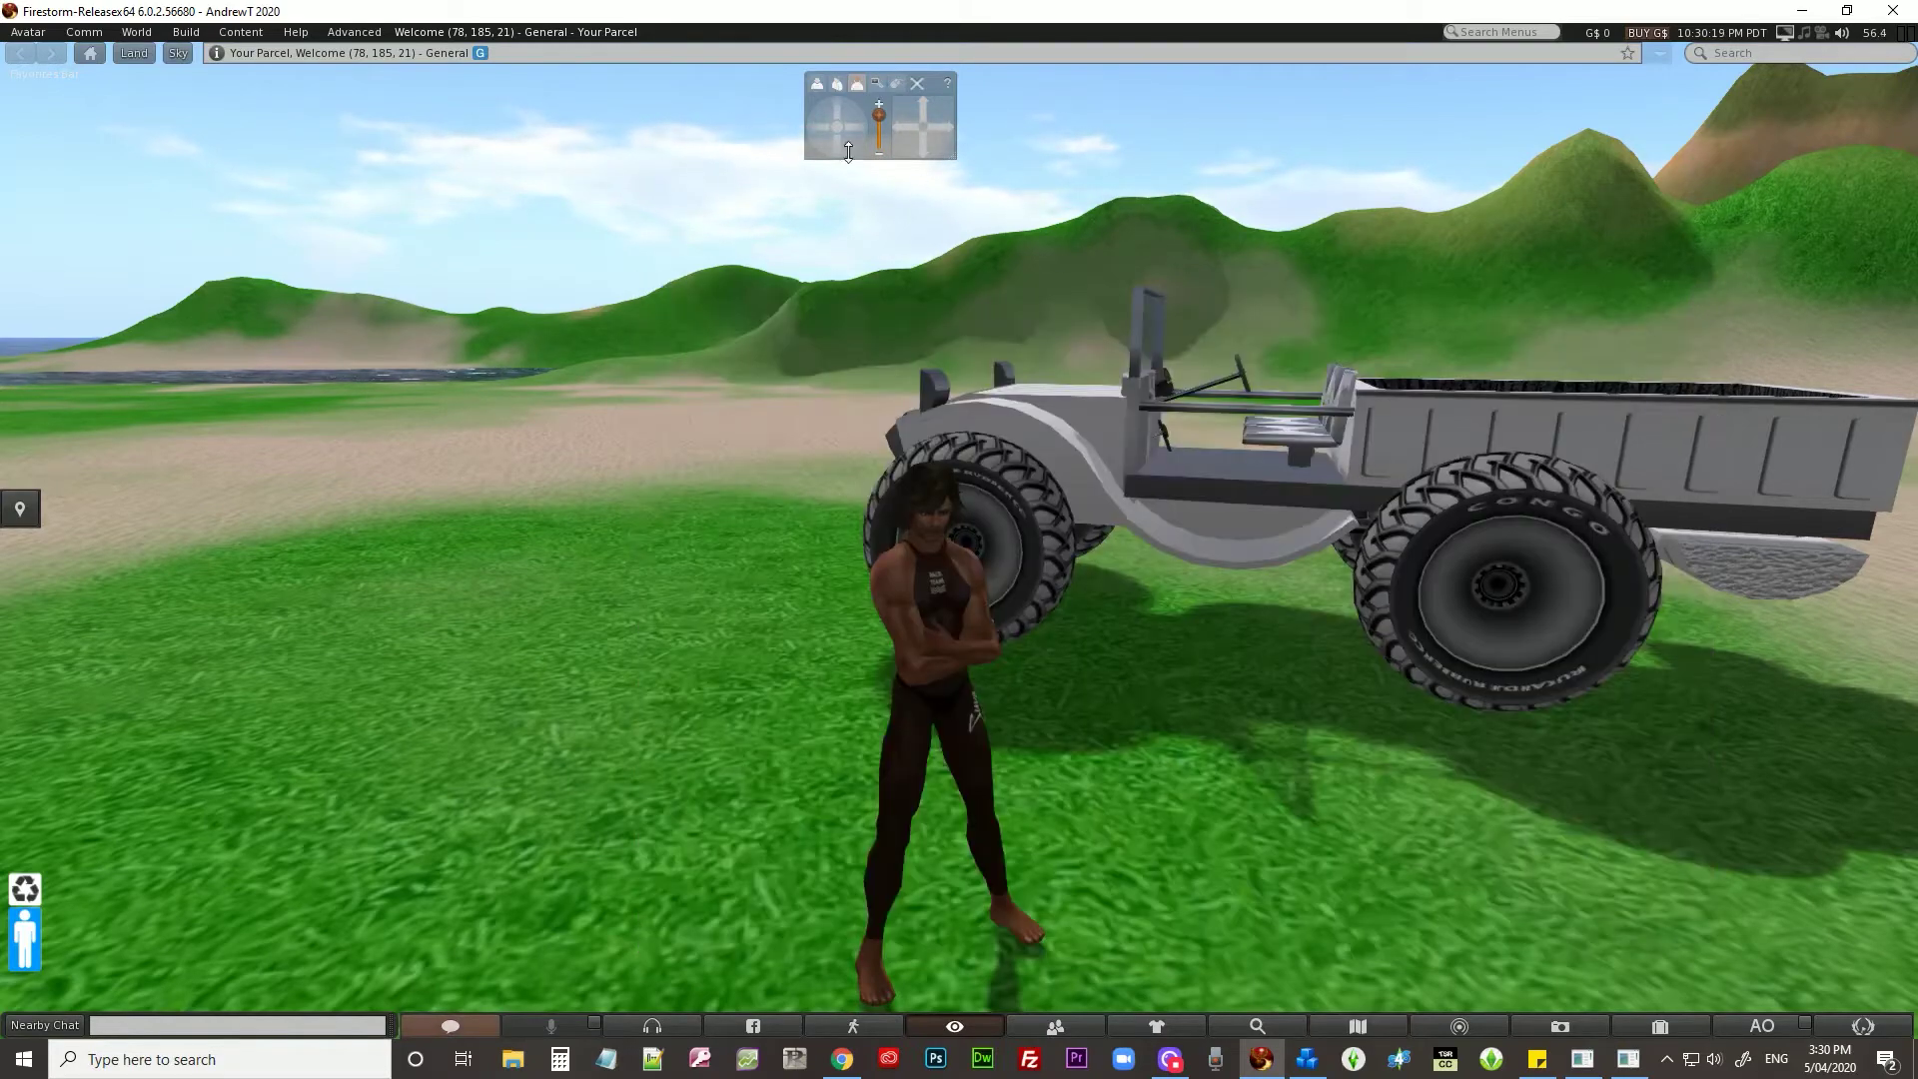
Orbit, zoom out and pan the camera to view the four-quadrant island from high above.
{"action": "left_click_drag", "start_coordinate": [830, 105], "coordinate": [926, 107]}
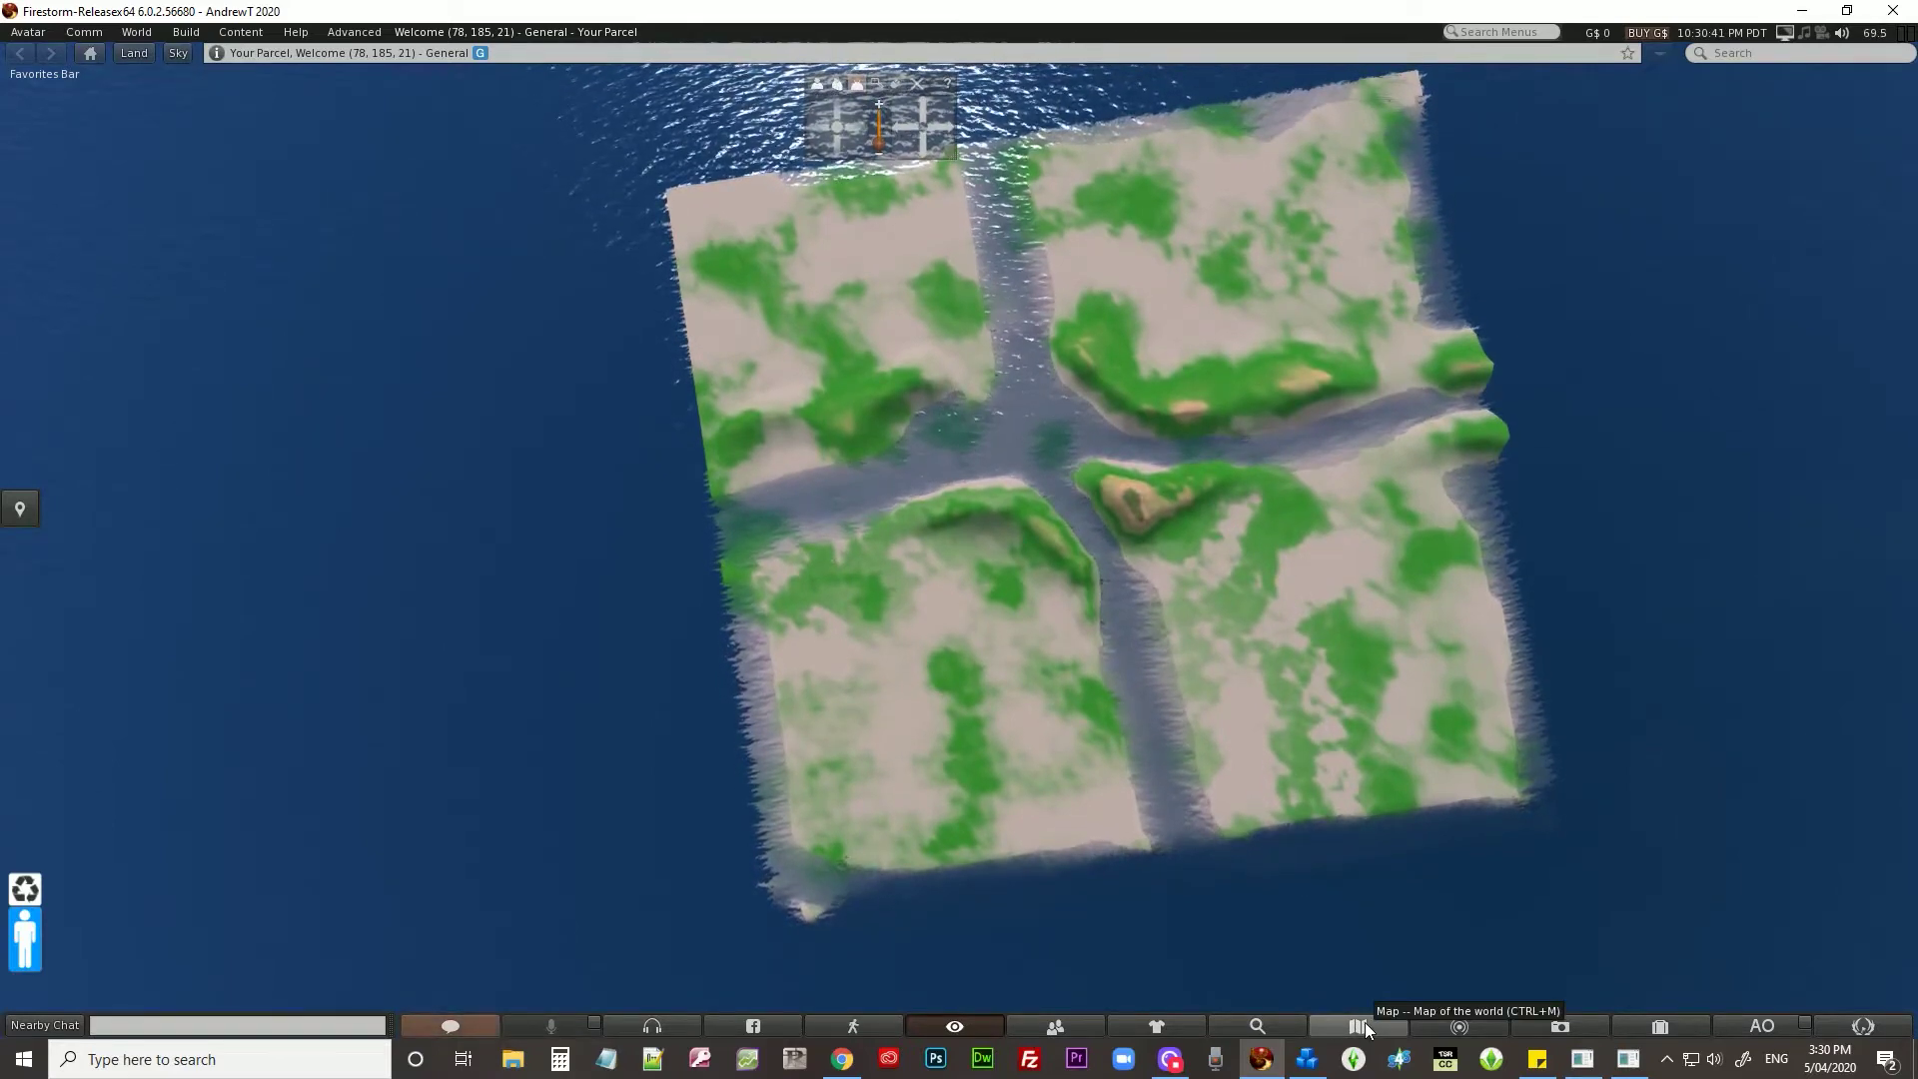
{"action": "left_click", "coordinate": [1365, 1021]}
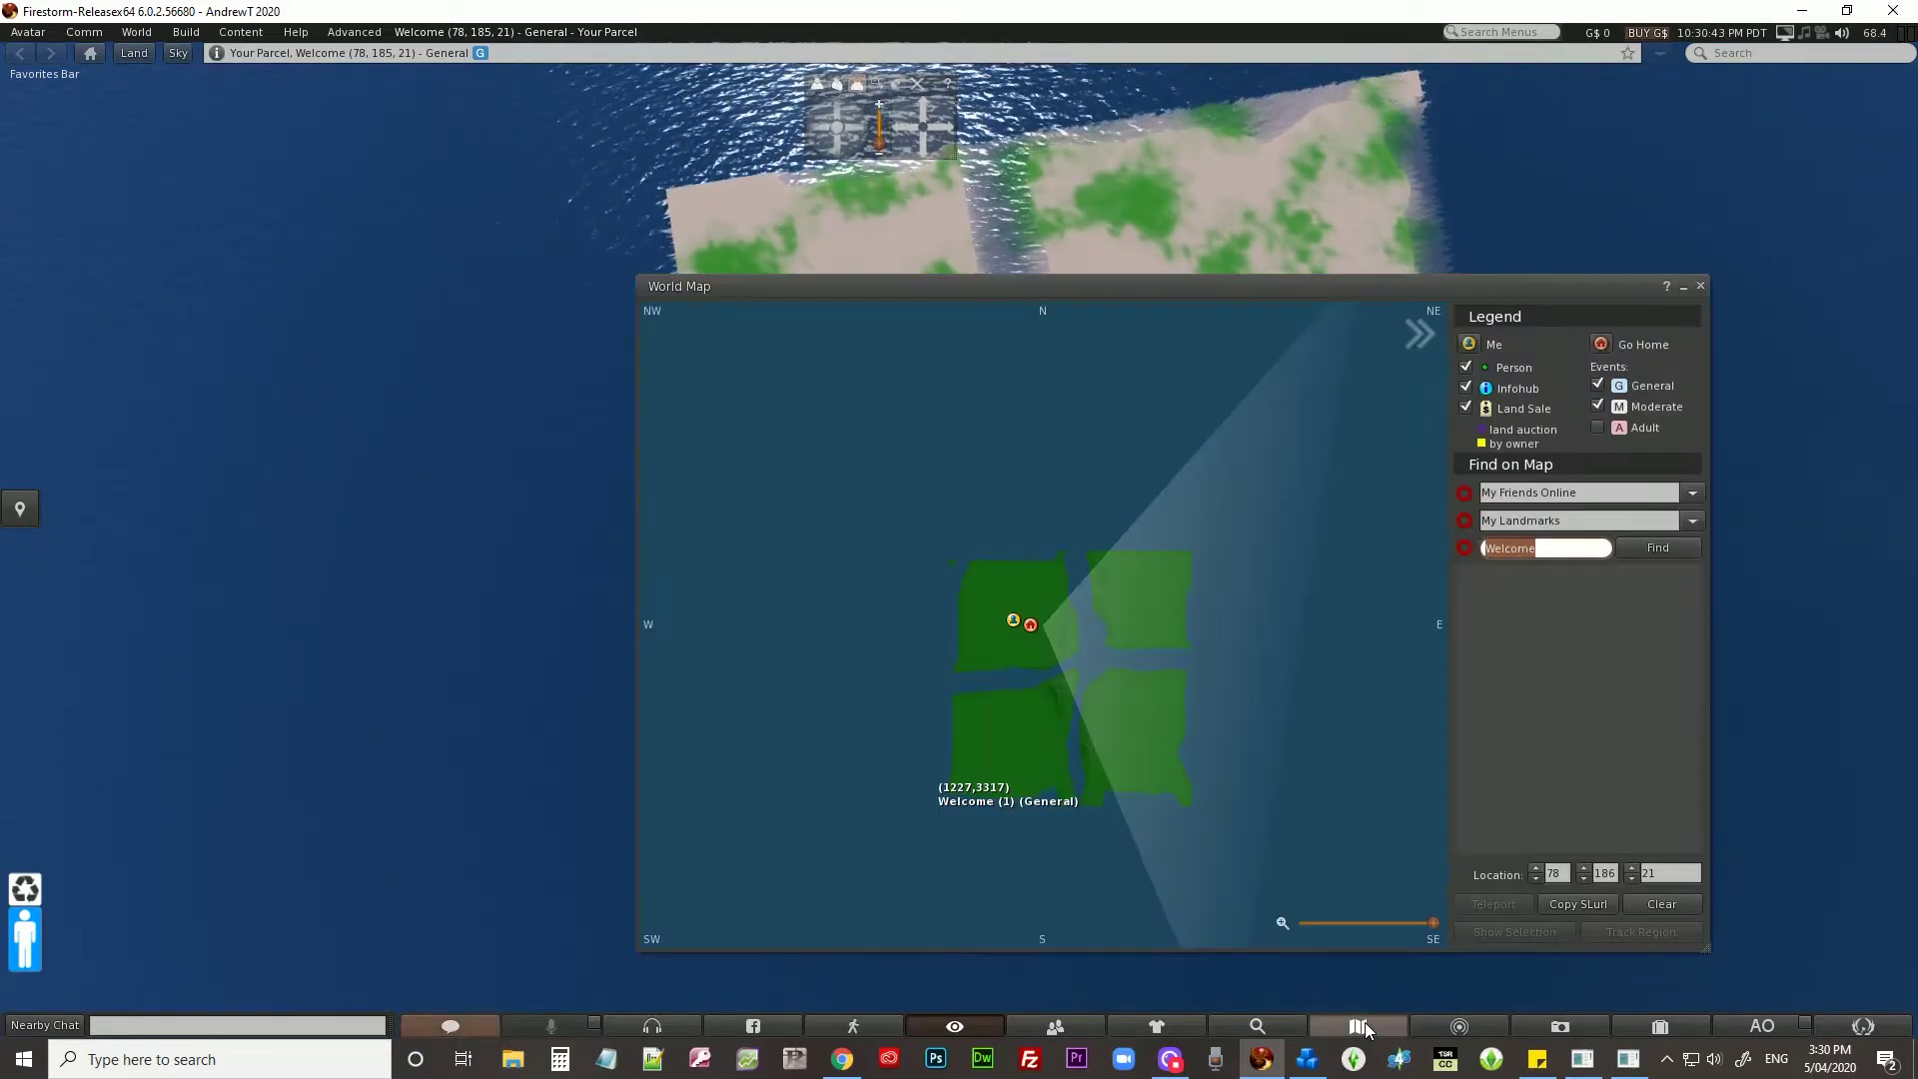
{"action": "left_click", "coordinate": [1364, 1022]}
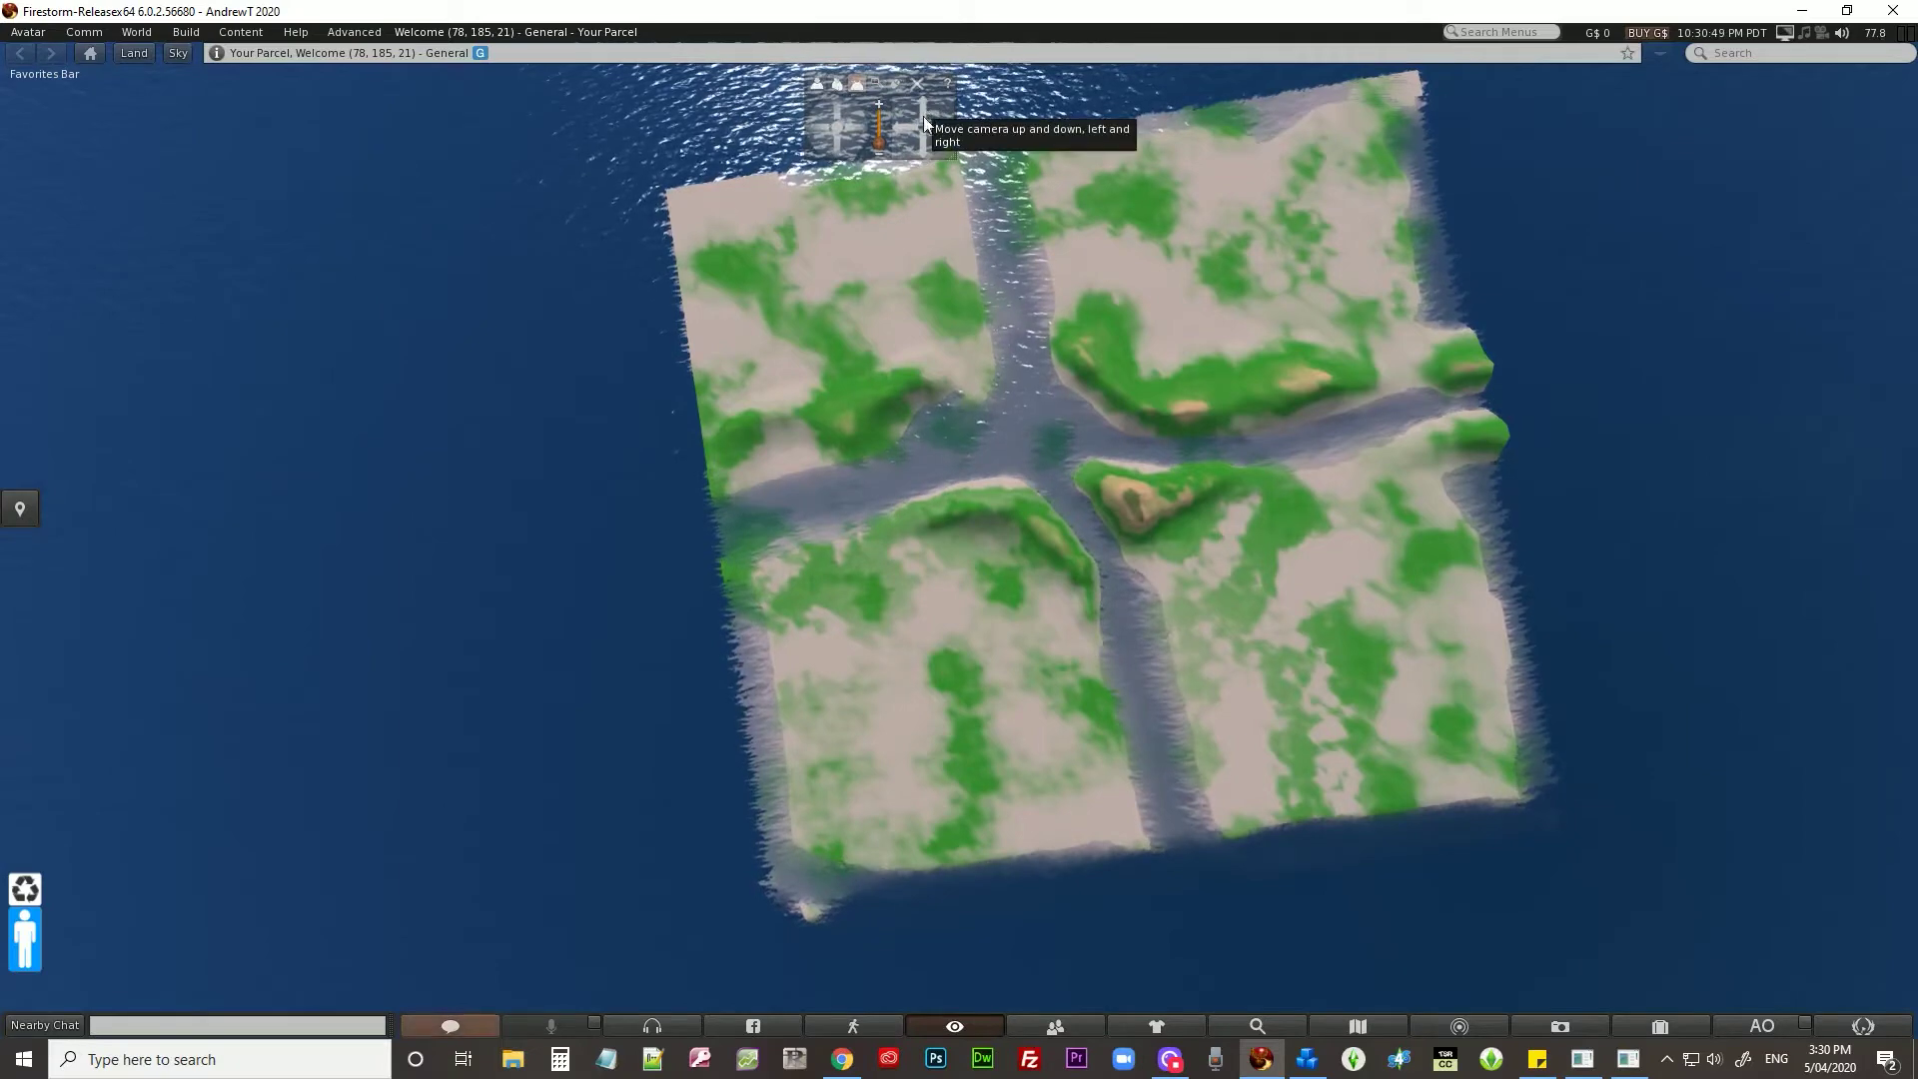
{"action": "scroll", "coordinate": [1023, 429], "scroll_direction": "down", "scroll_amount": 5}
{"action": "scroll", "coordinate": [1023, 430], "scroll_direction": "down", "scroll_amount": 8}
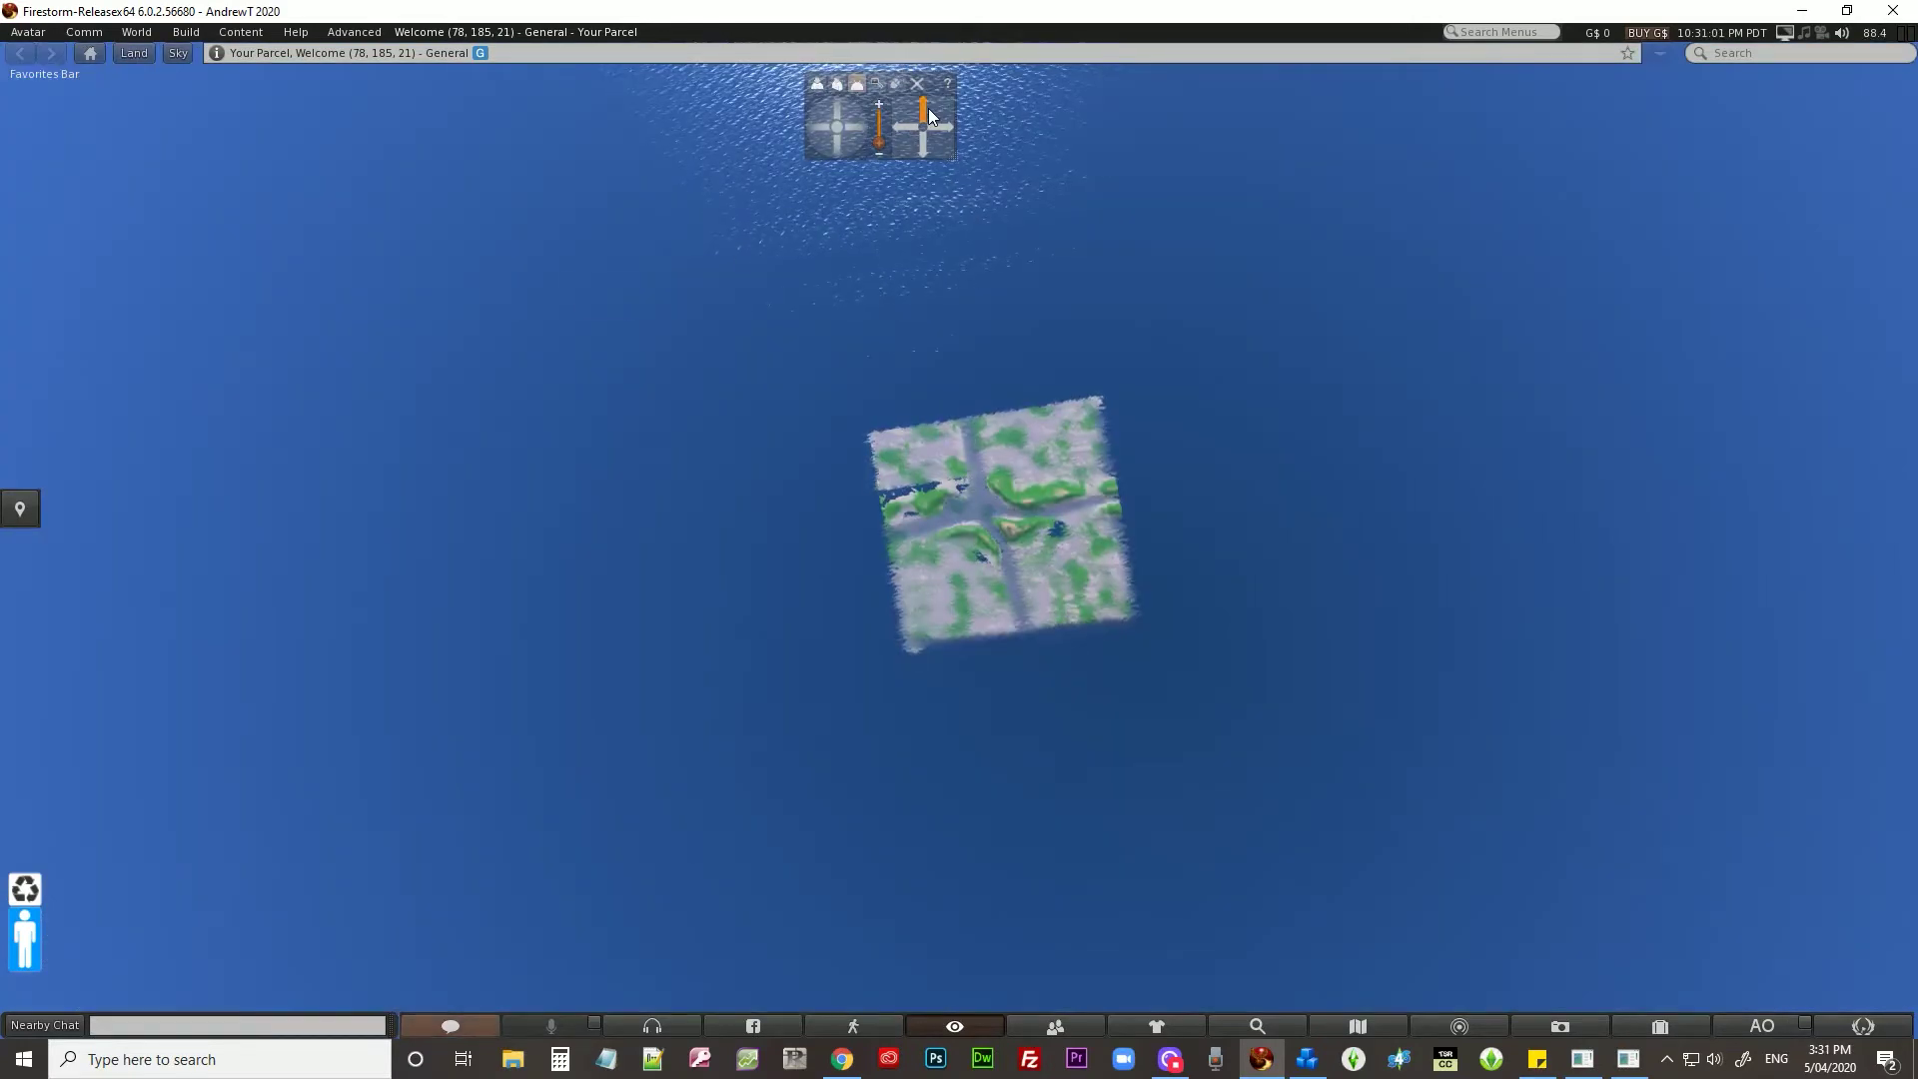
{"action": "left_click", "coordinate": [929, 110]}
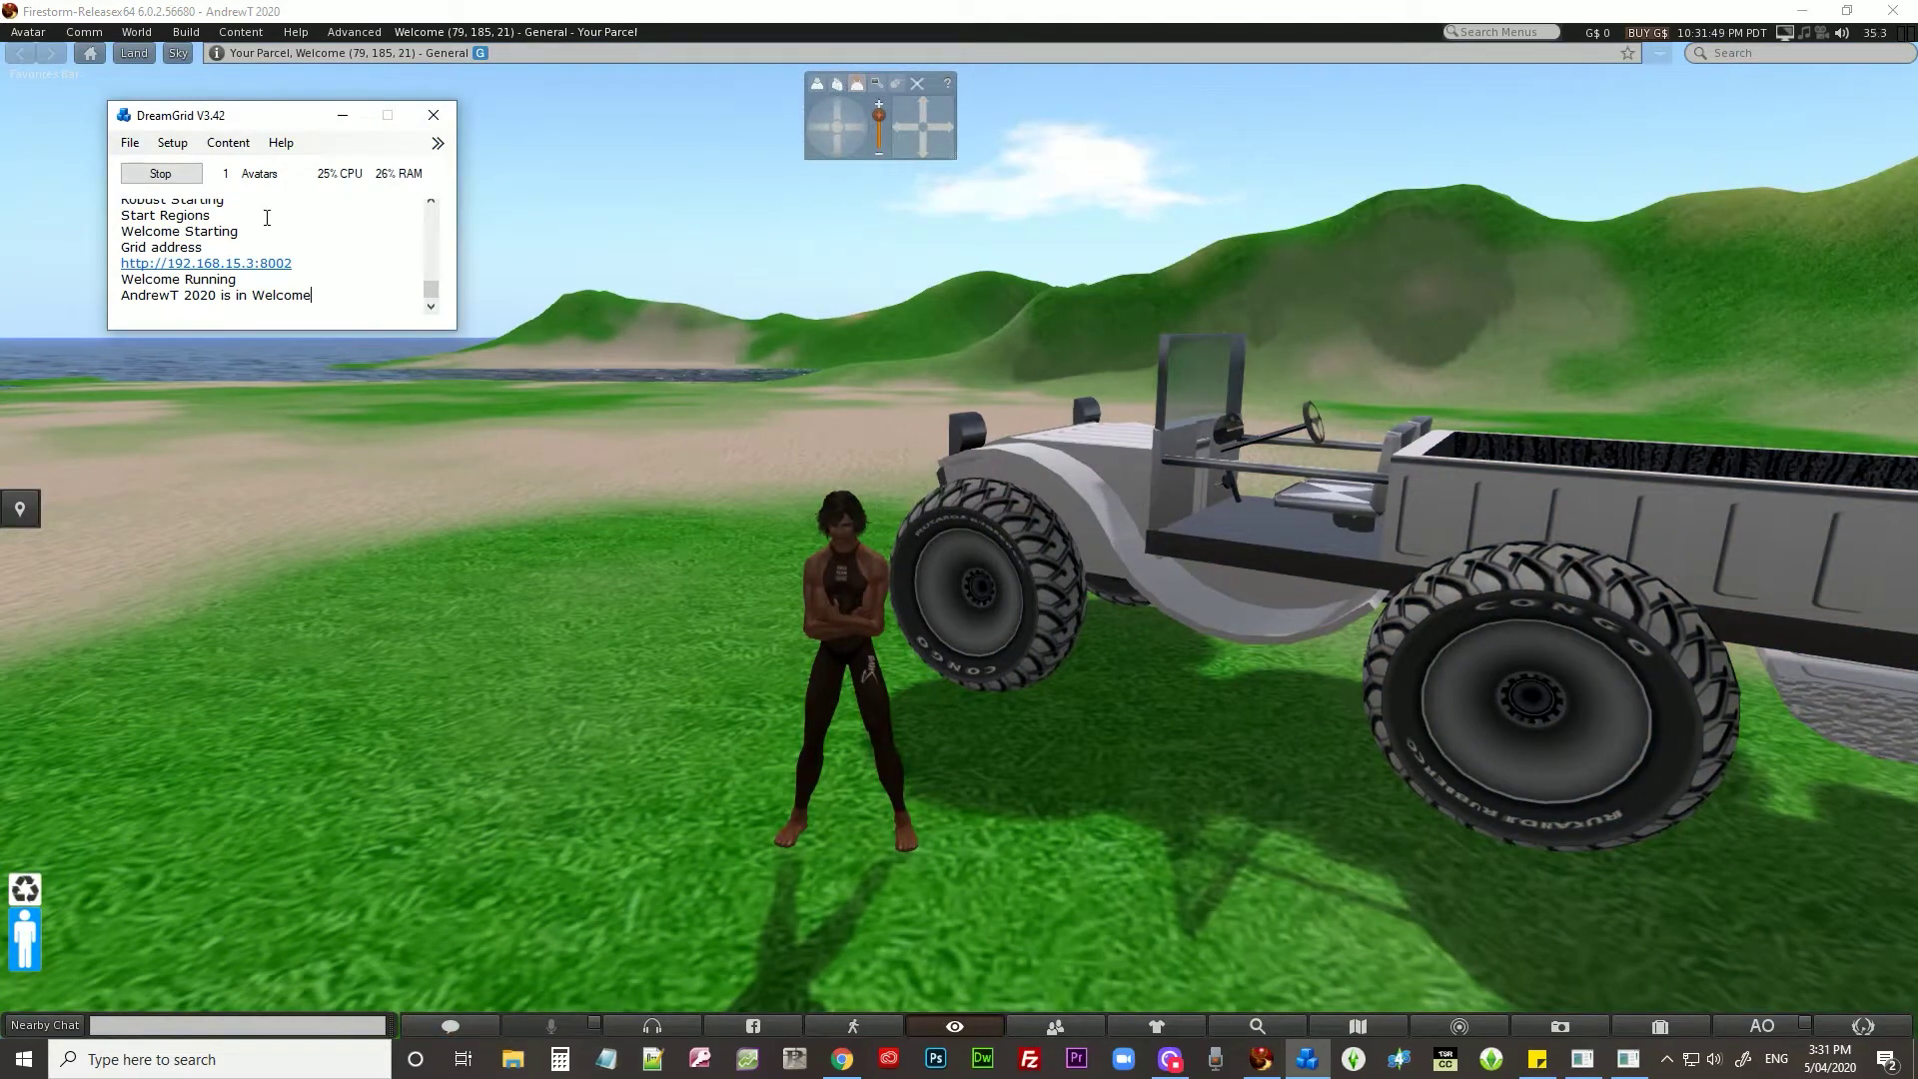
Open Setup > Regions to list the Welcome region running as 1X1 on port 8004.
{"action": "left_click", "coordinate": [169, 144]}
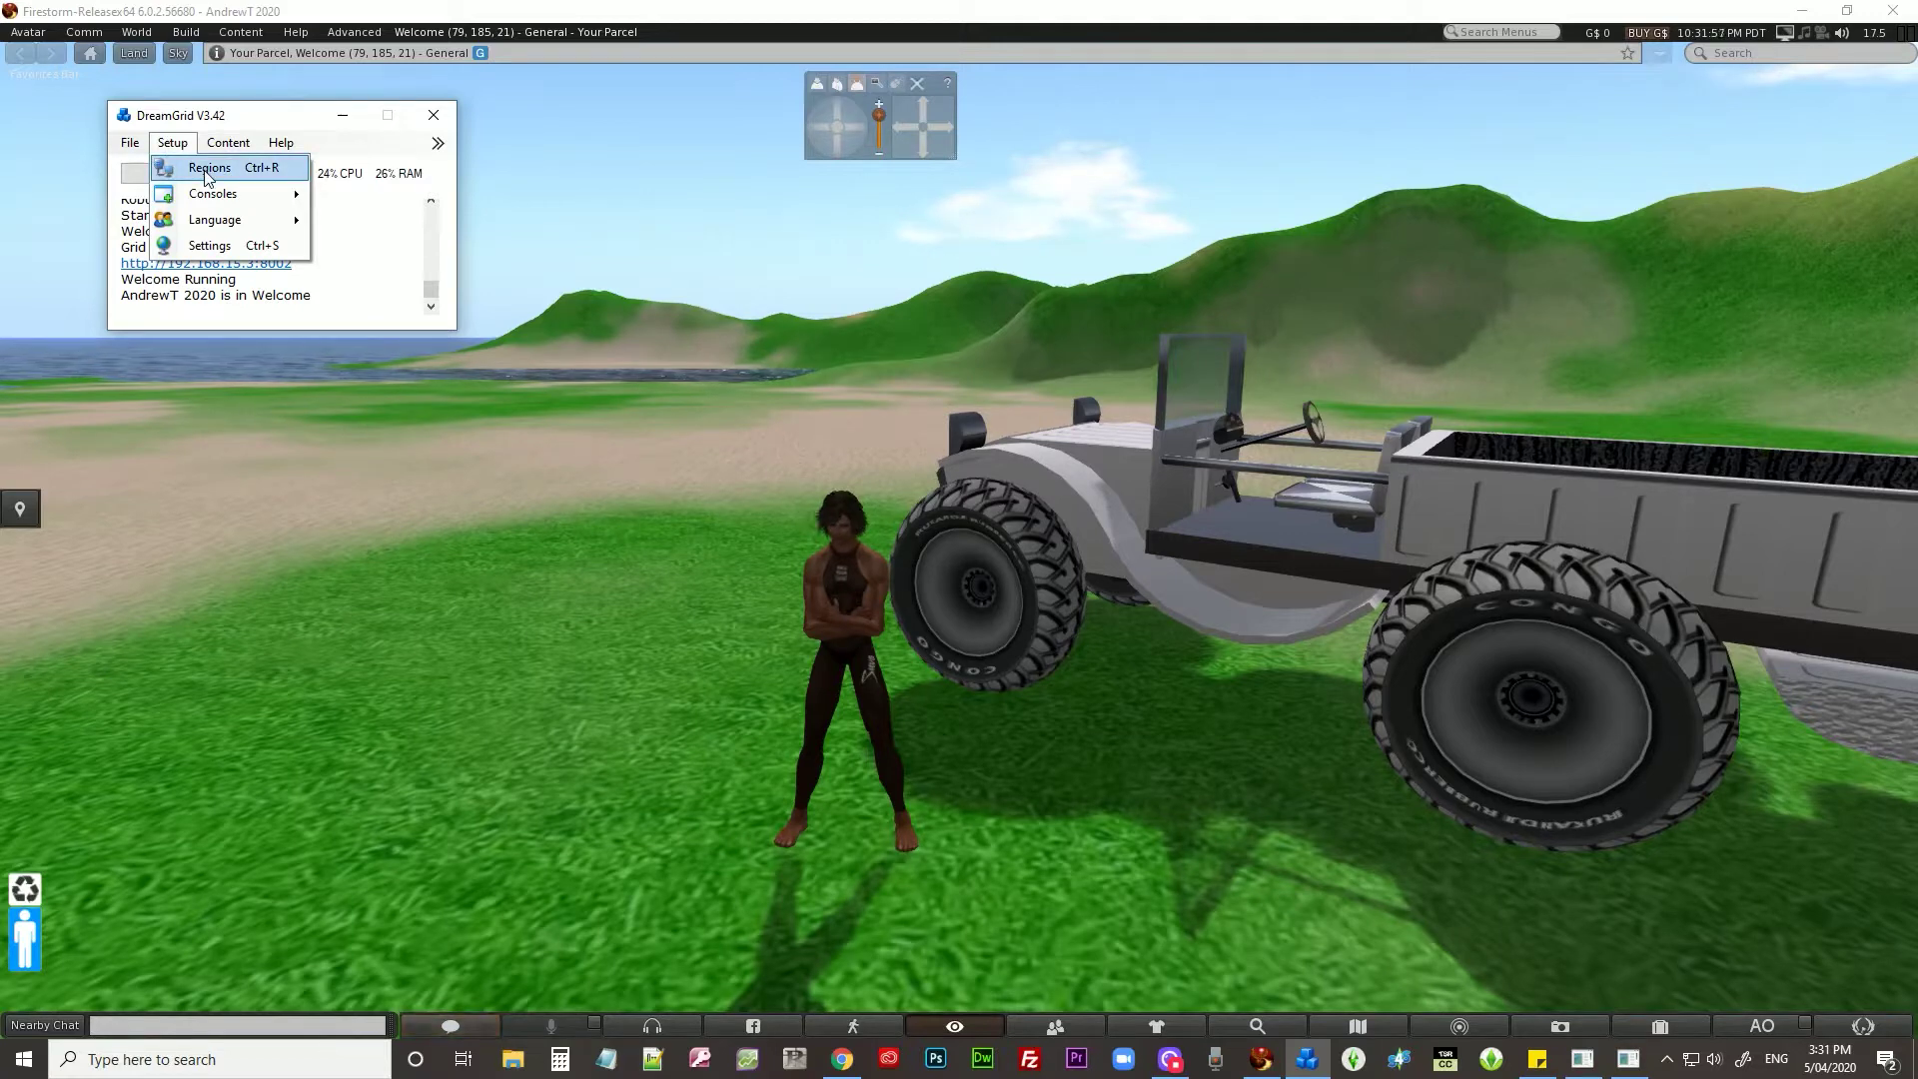
{"action": "left_click", "coordinate": [206, 170]}
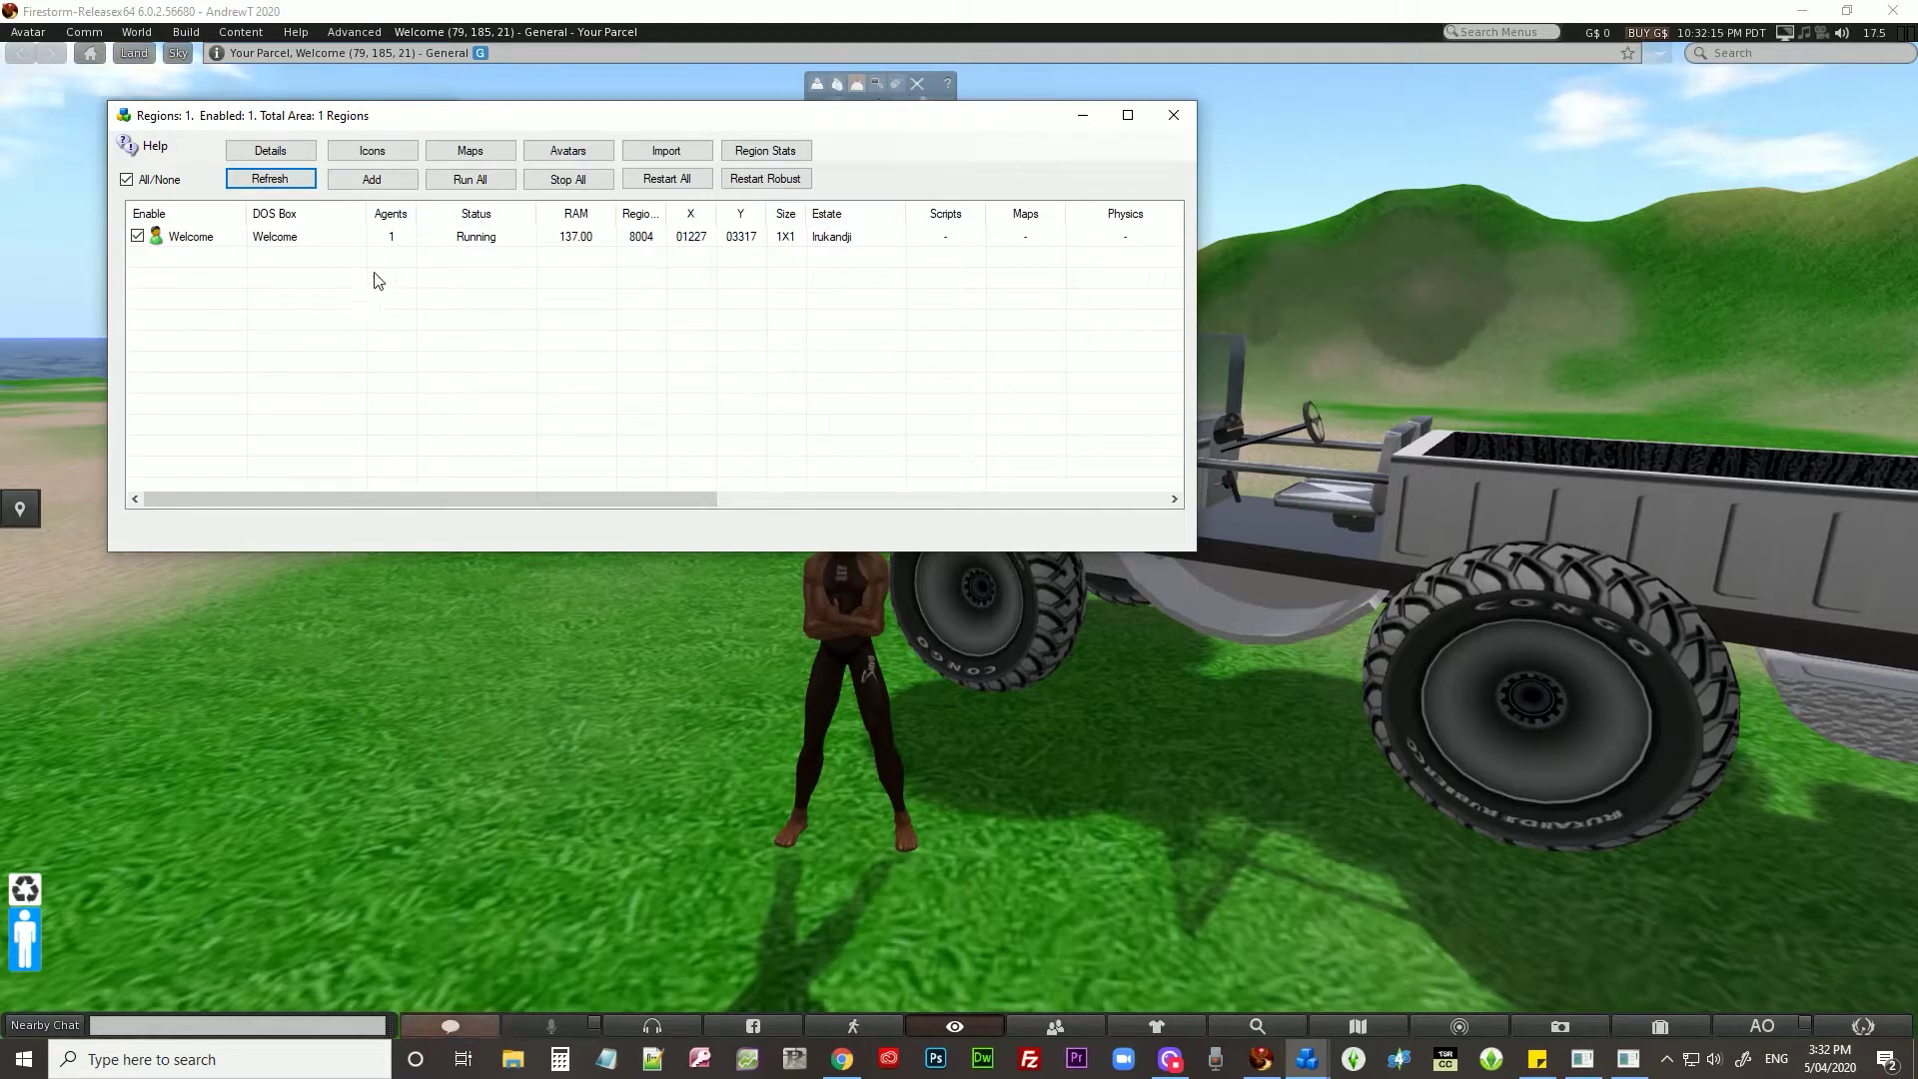
Add a new region, move its form aside, and name it 'Kiwi Islands'.
{"action": "left_click", "coordinate": [408, 188]}
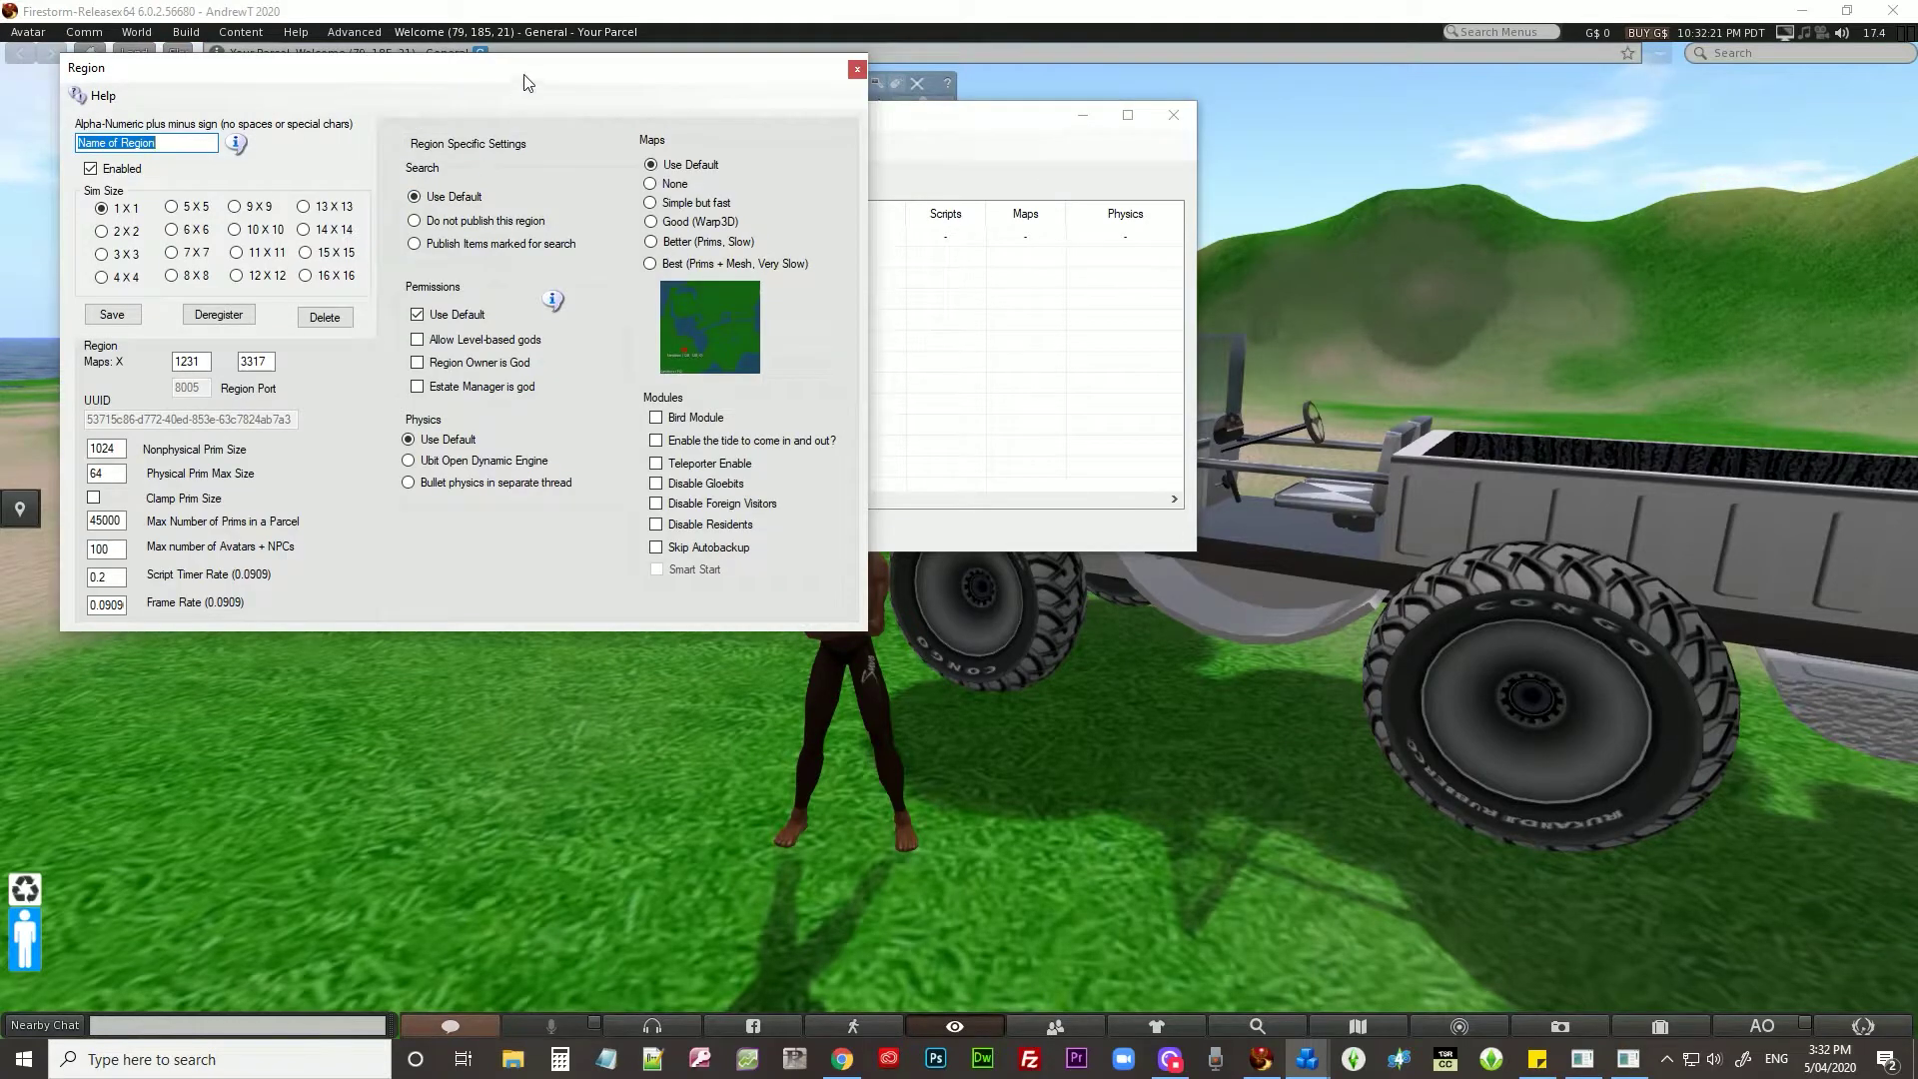
{"action": "left_click_drag", "start_coordinate": [527, 82], "coordinate": [1144, 360]}
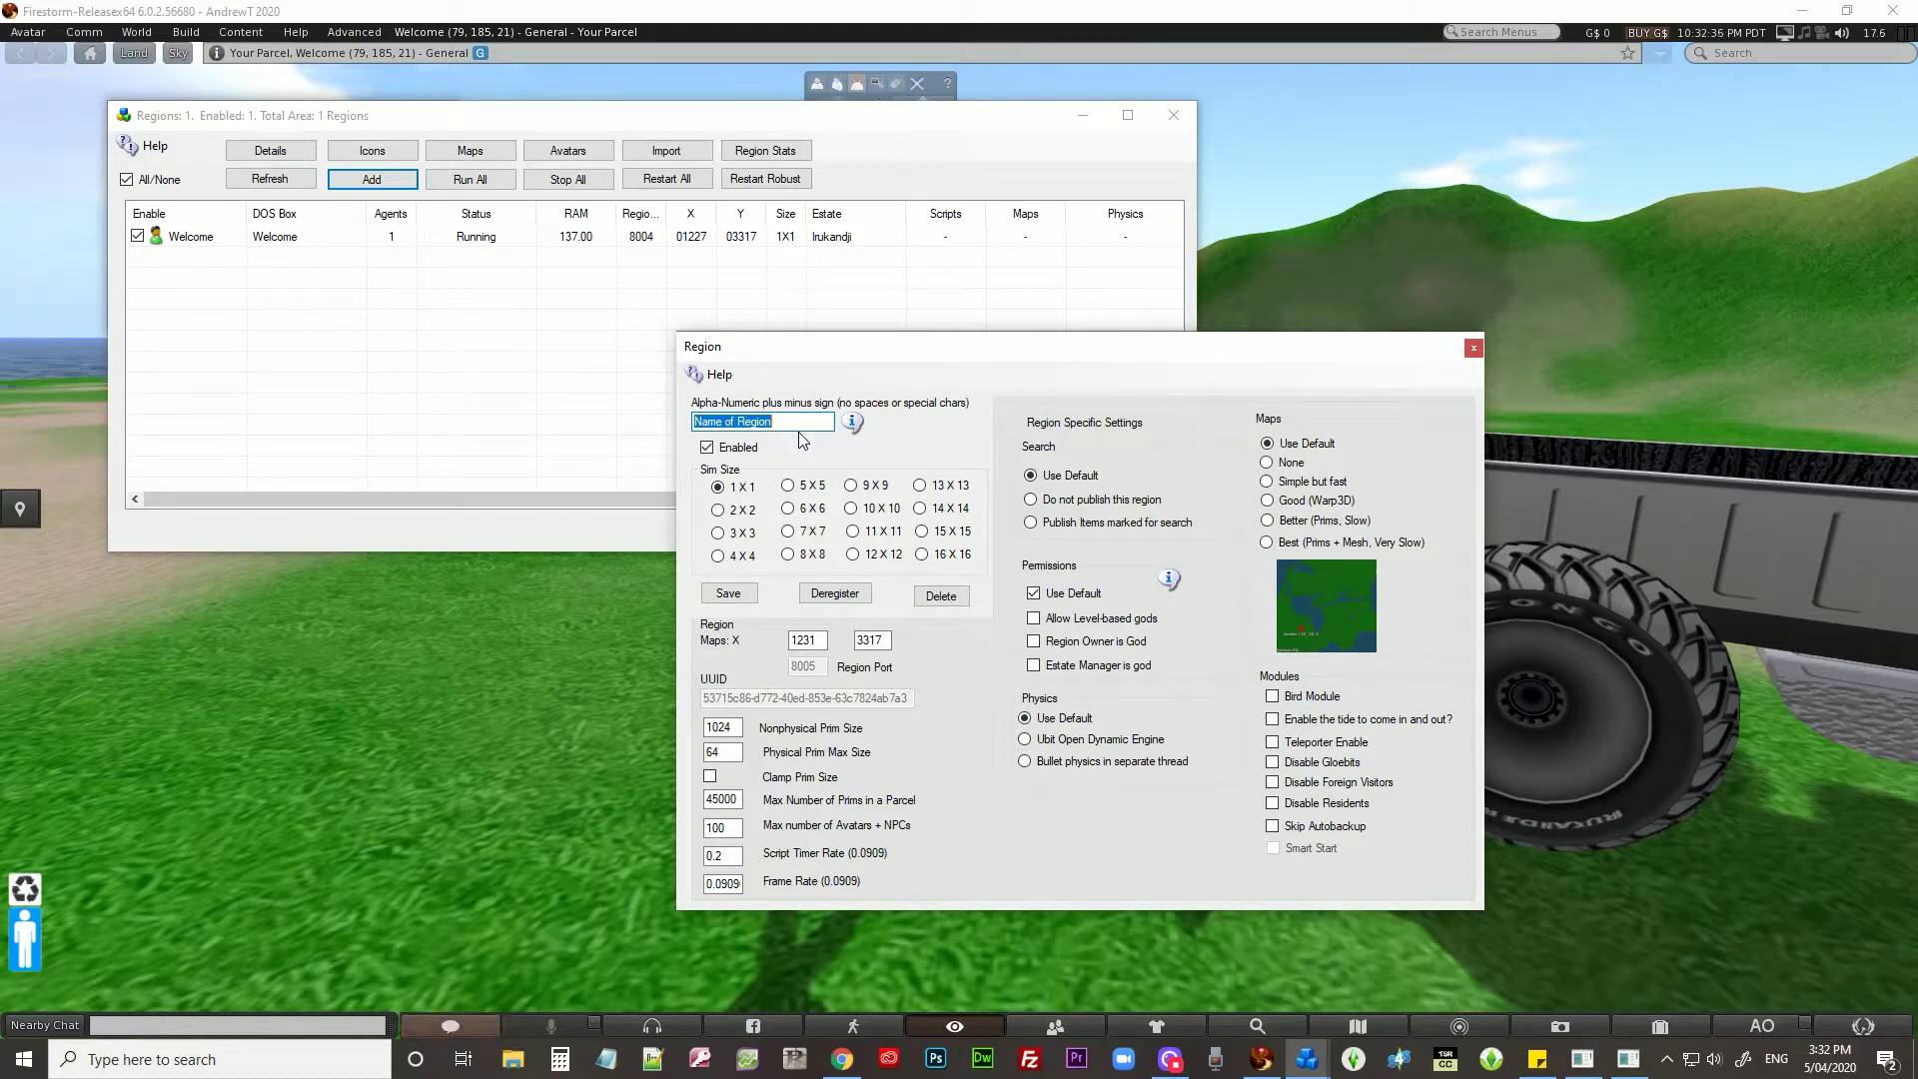
{"action": "type", "text": "Kiwi"}
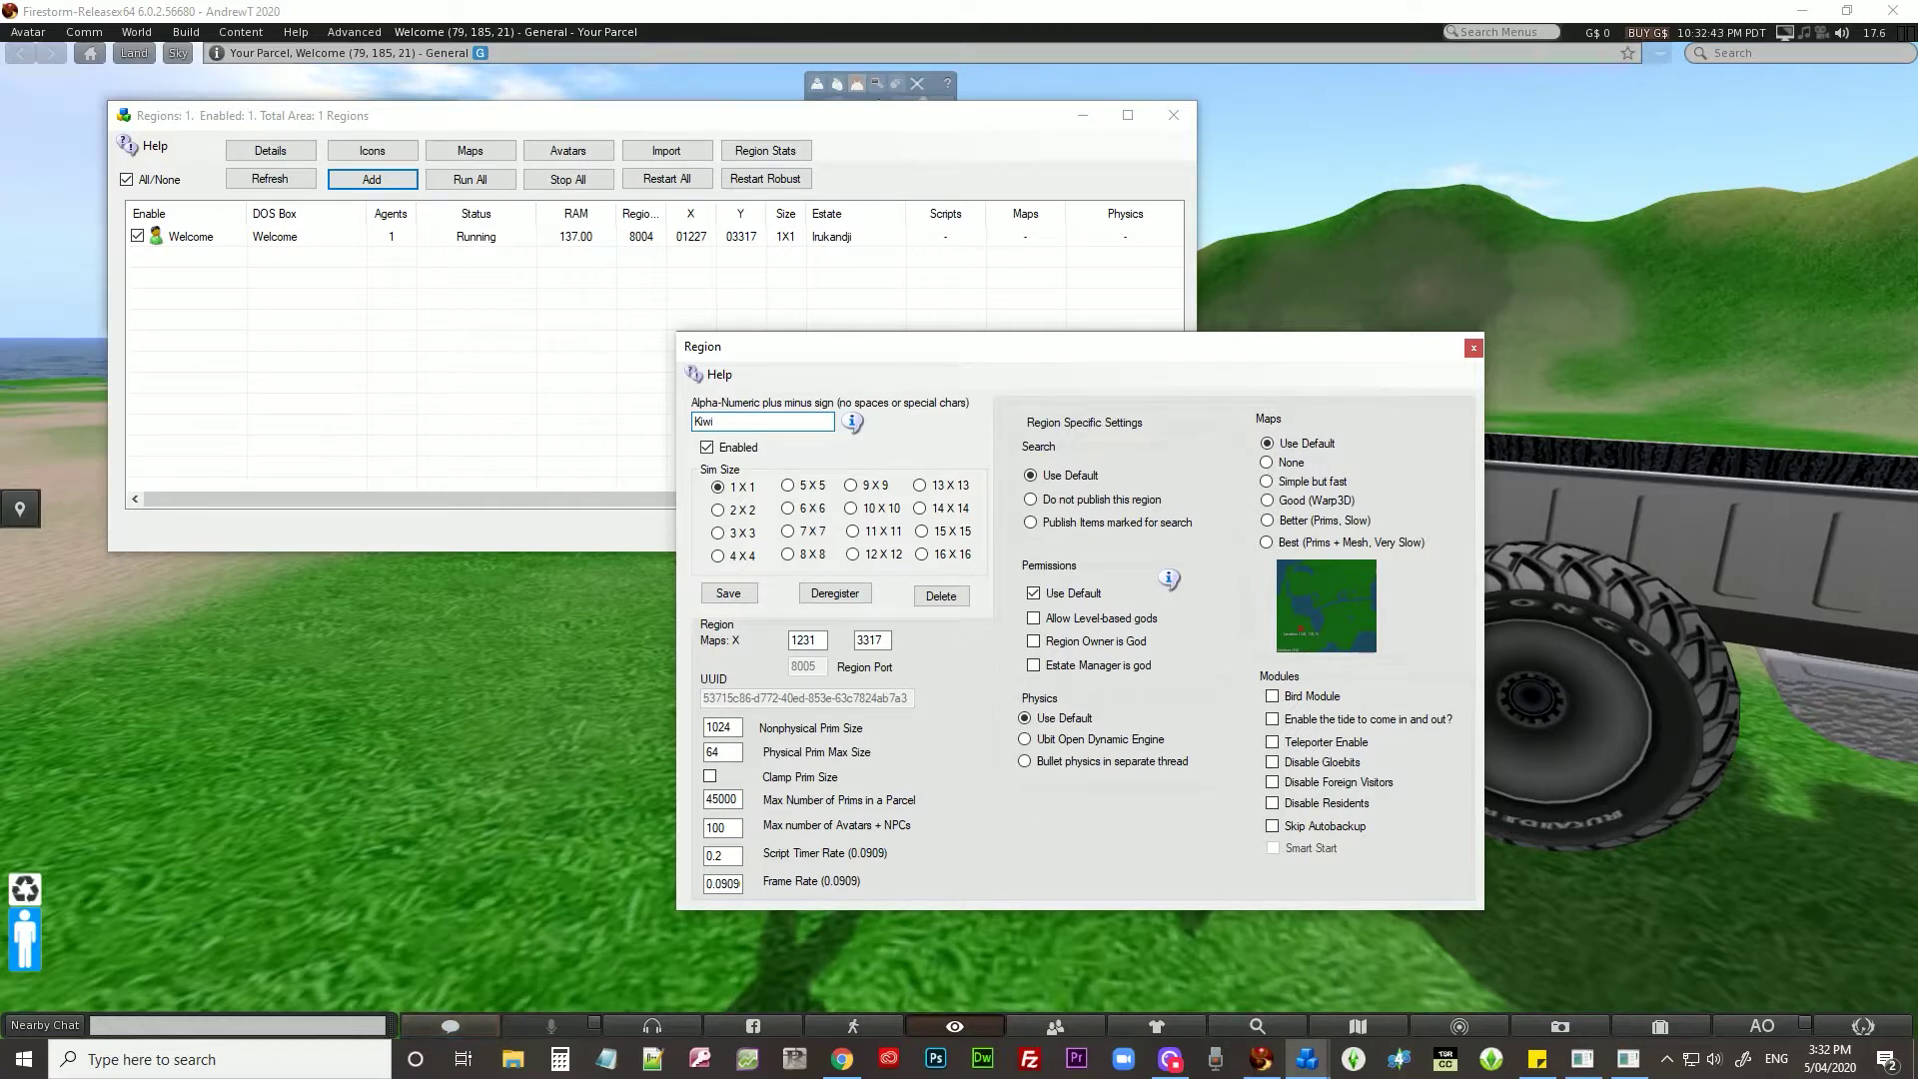
{"action": "type", "text": " Islands"}
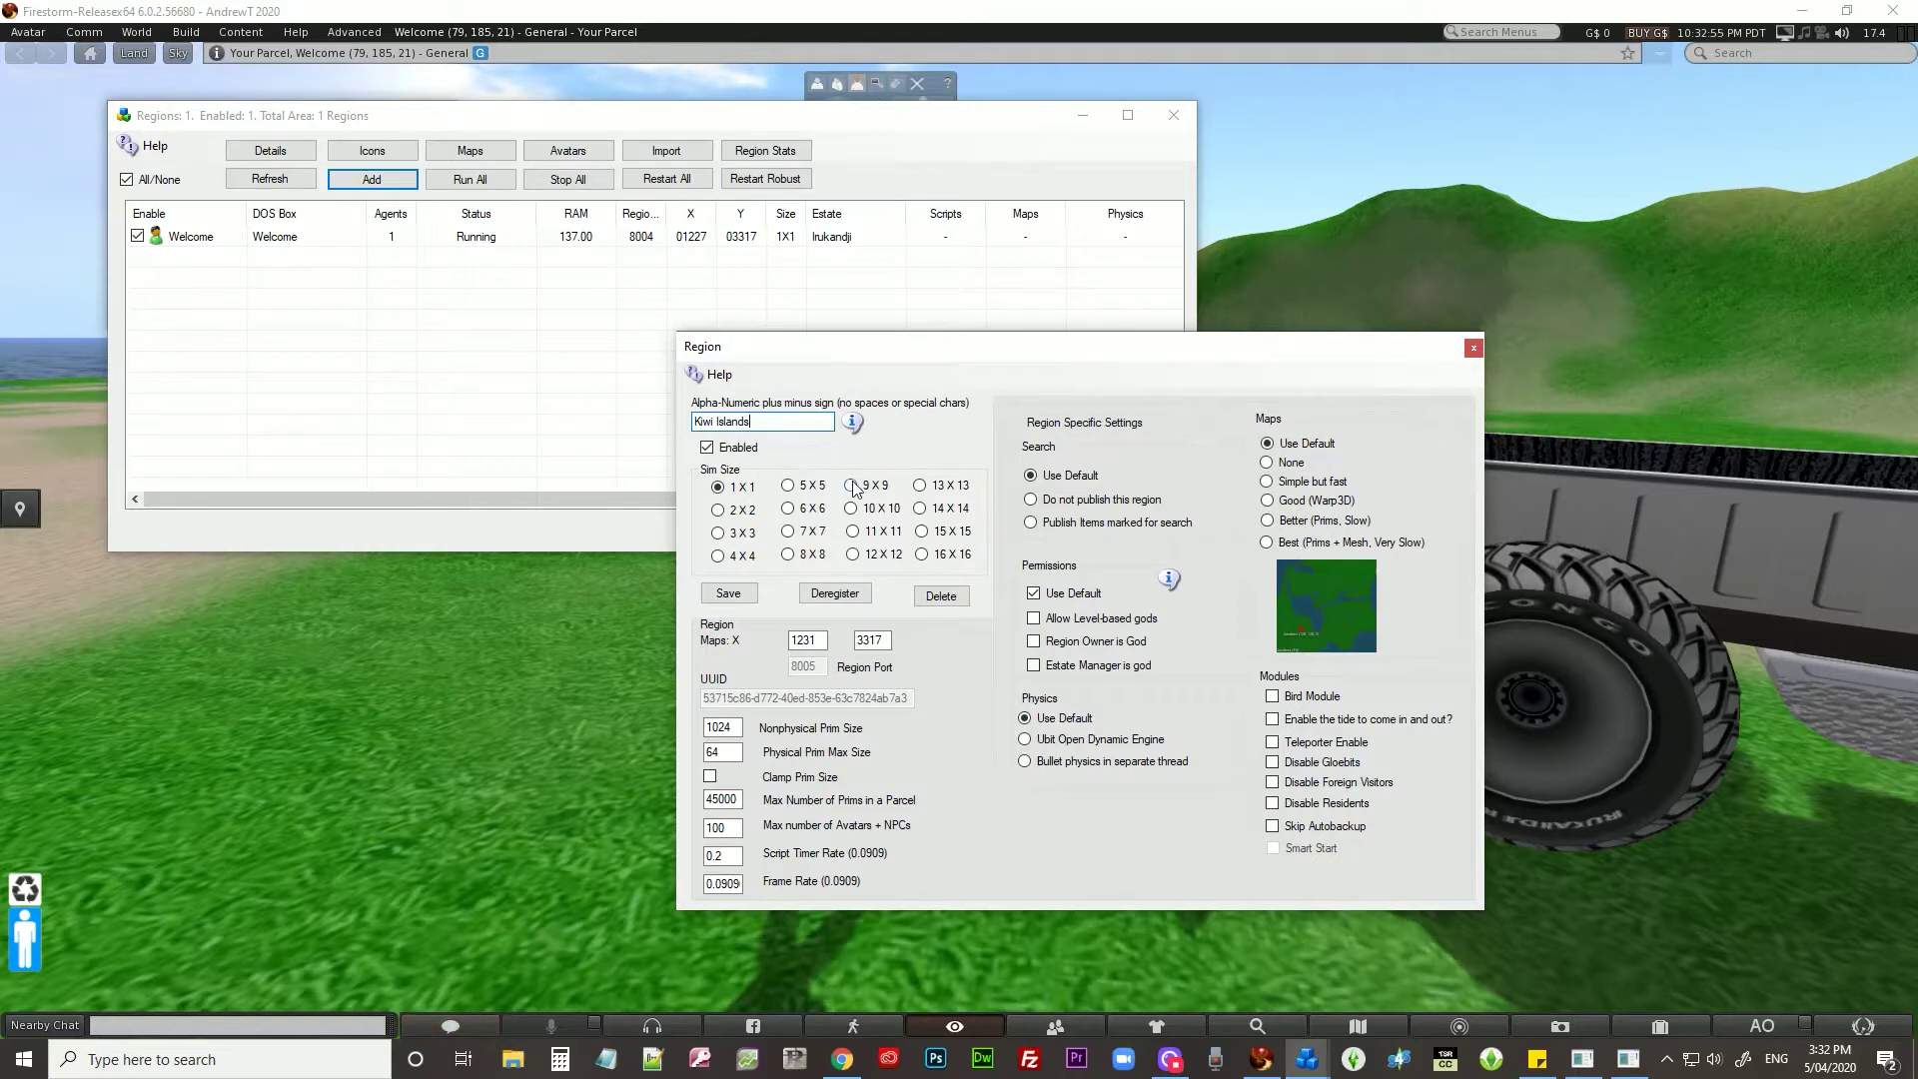
Make the Kiwi Islands region 4 X 4 and set its map quality to Good (Warp3D).
{"action": "left_click", "coordinate": [719, 556]}
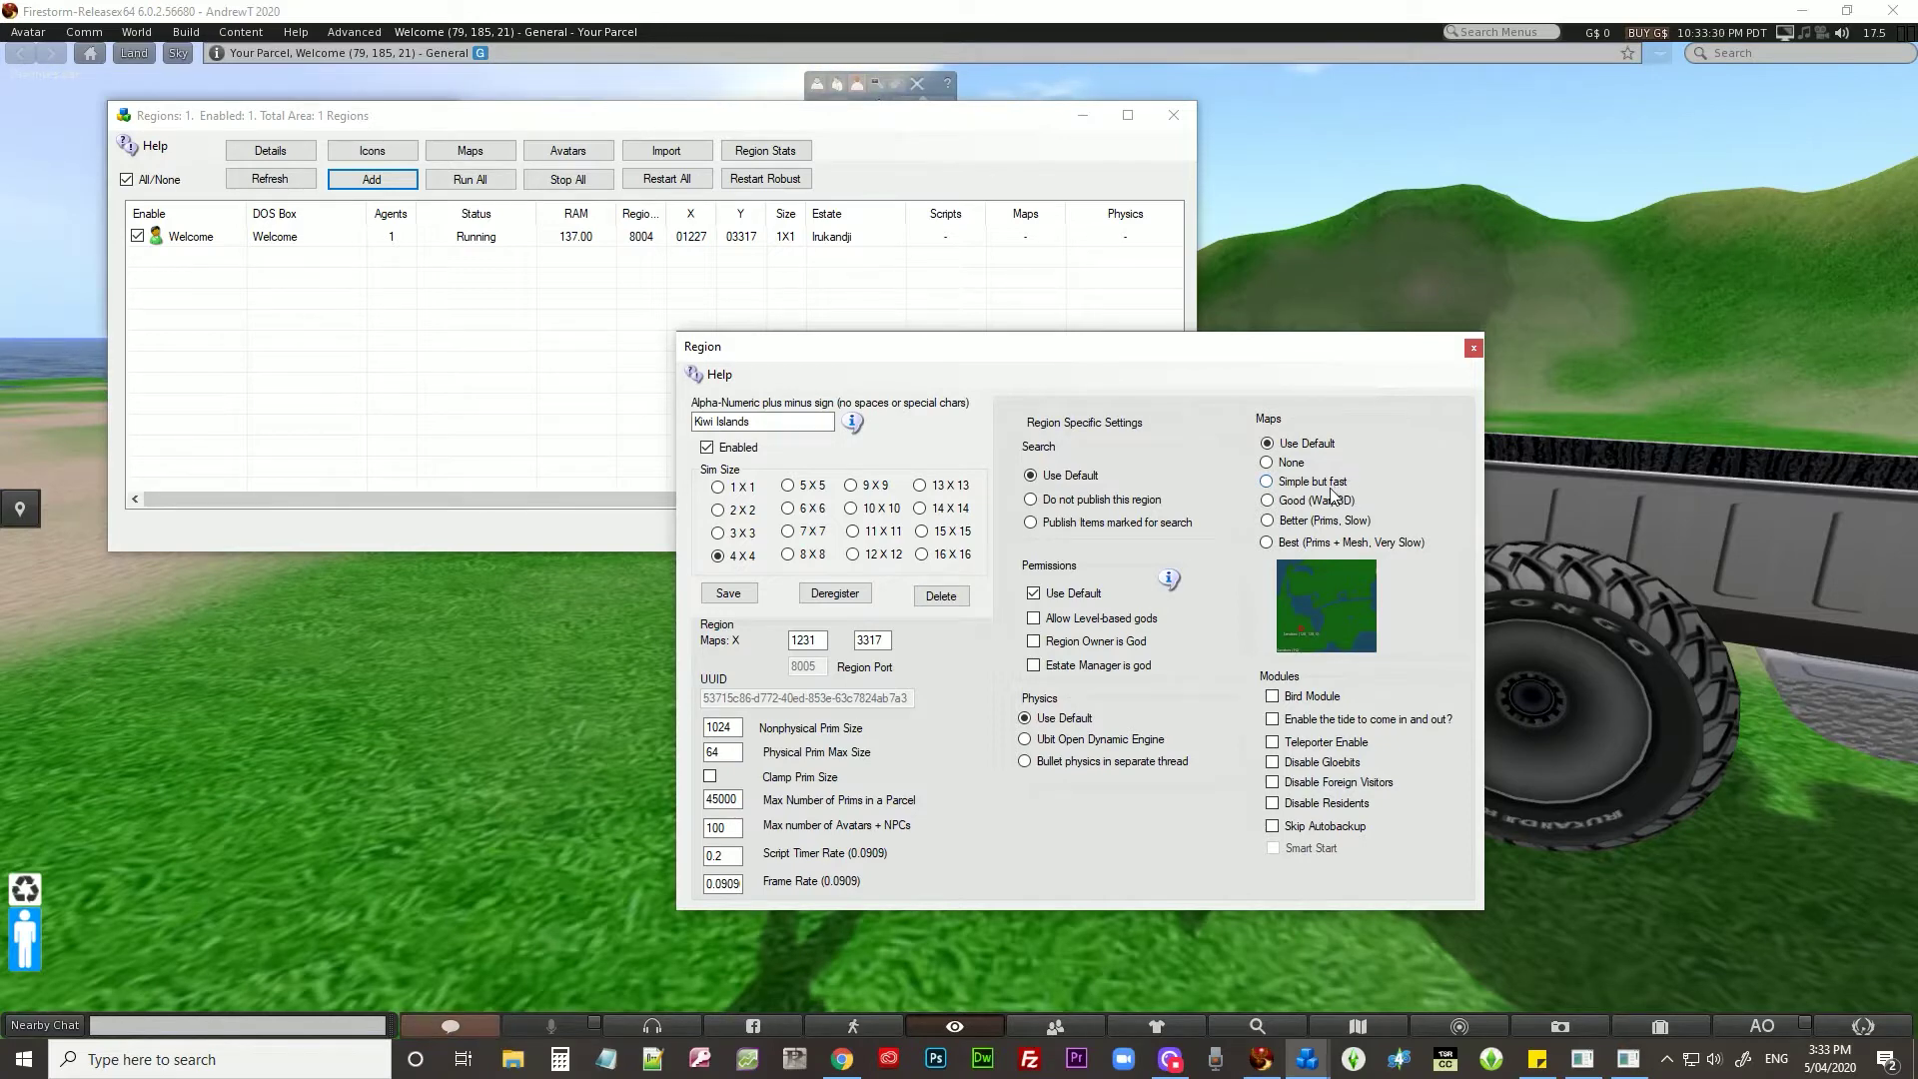
{"action": "left_click", "coordinate": [1270, 502]}
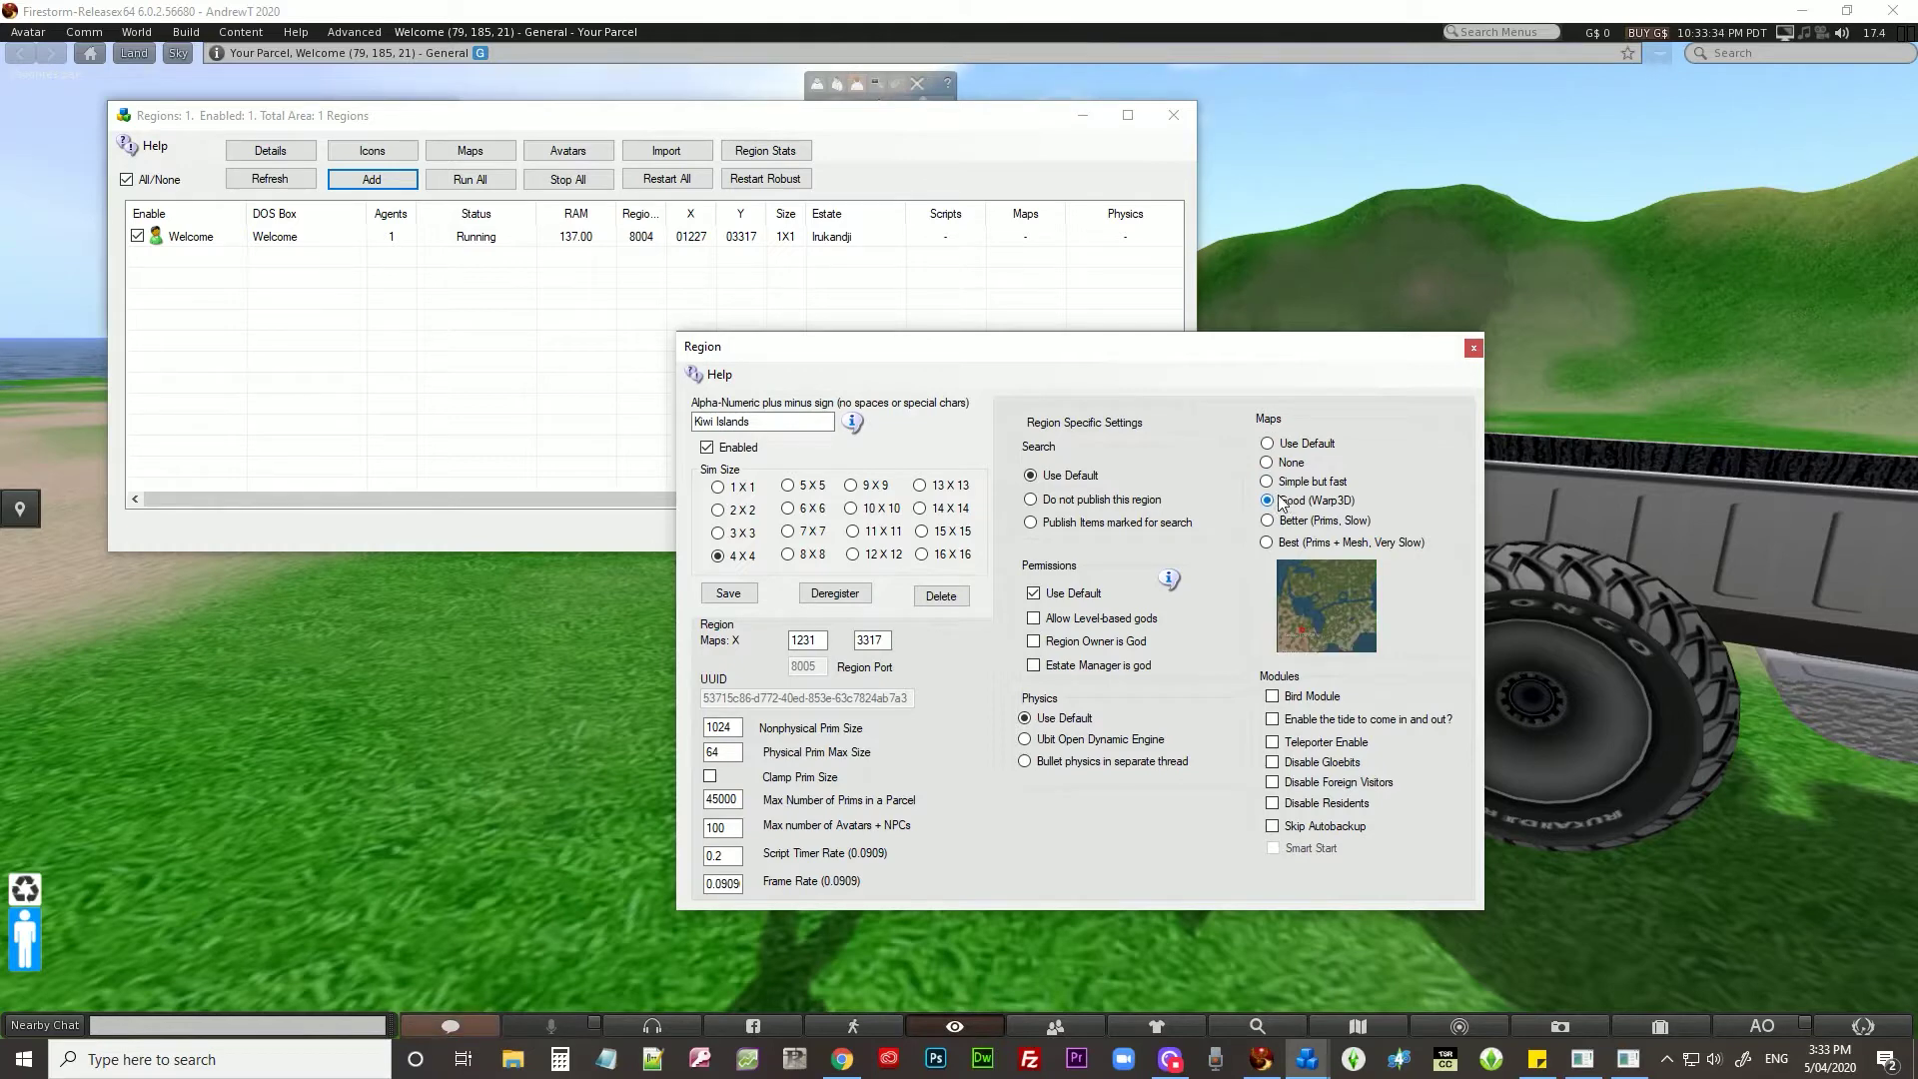
{"action": "left_click", "coordinate": [1268, 520]}
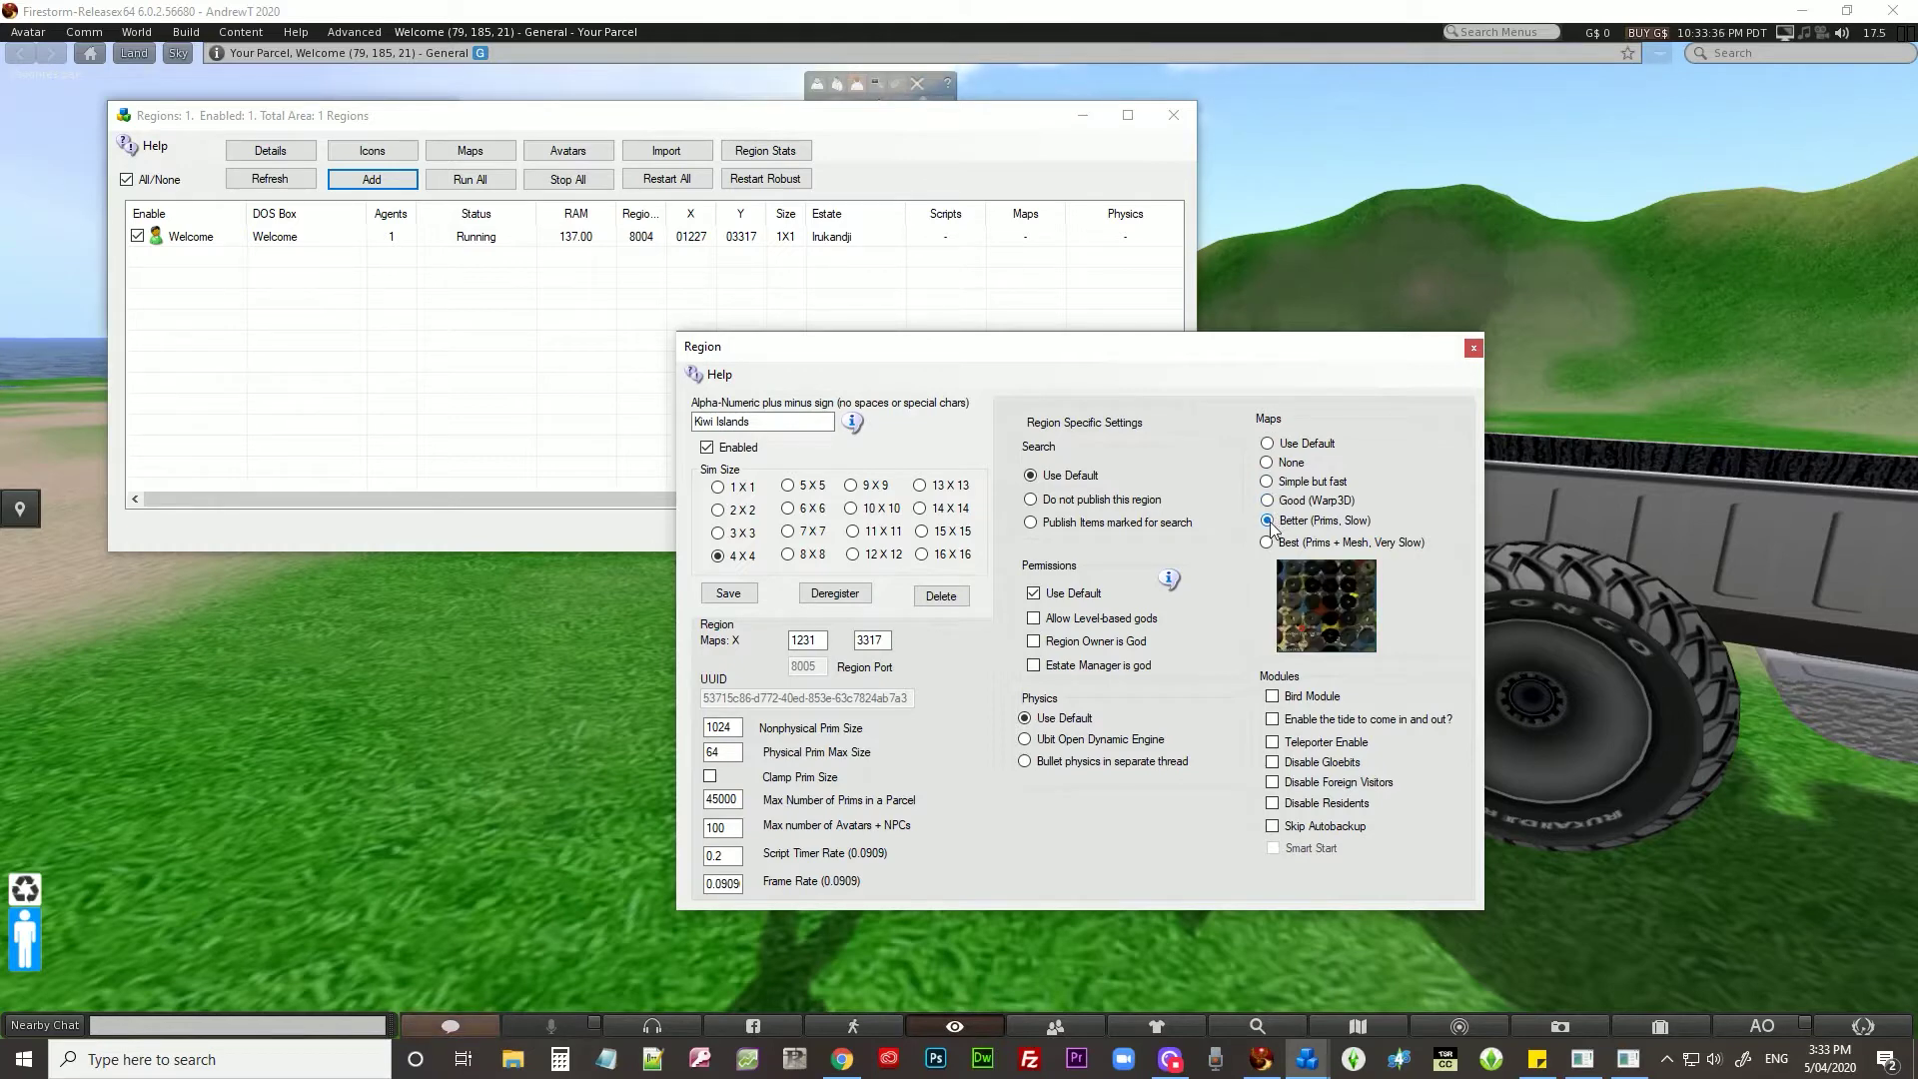
{"action": "left_click", "coordinate": [1268, 542]}
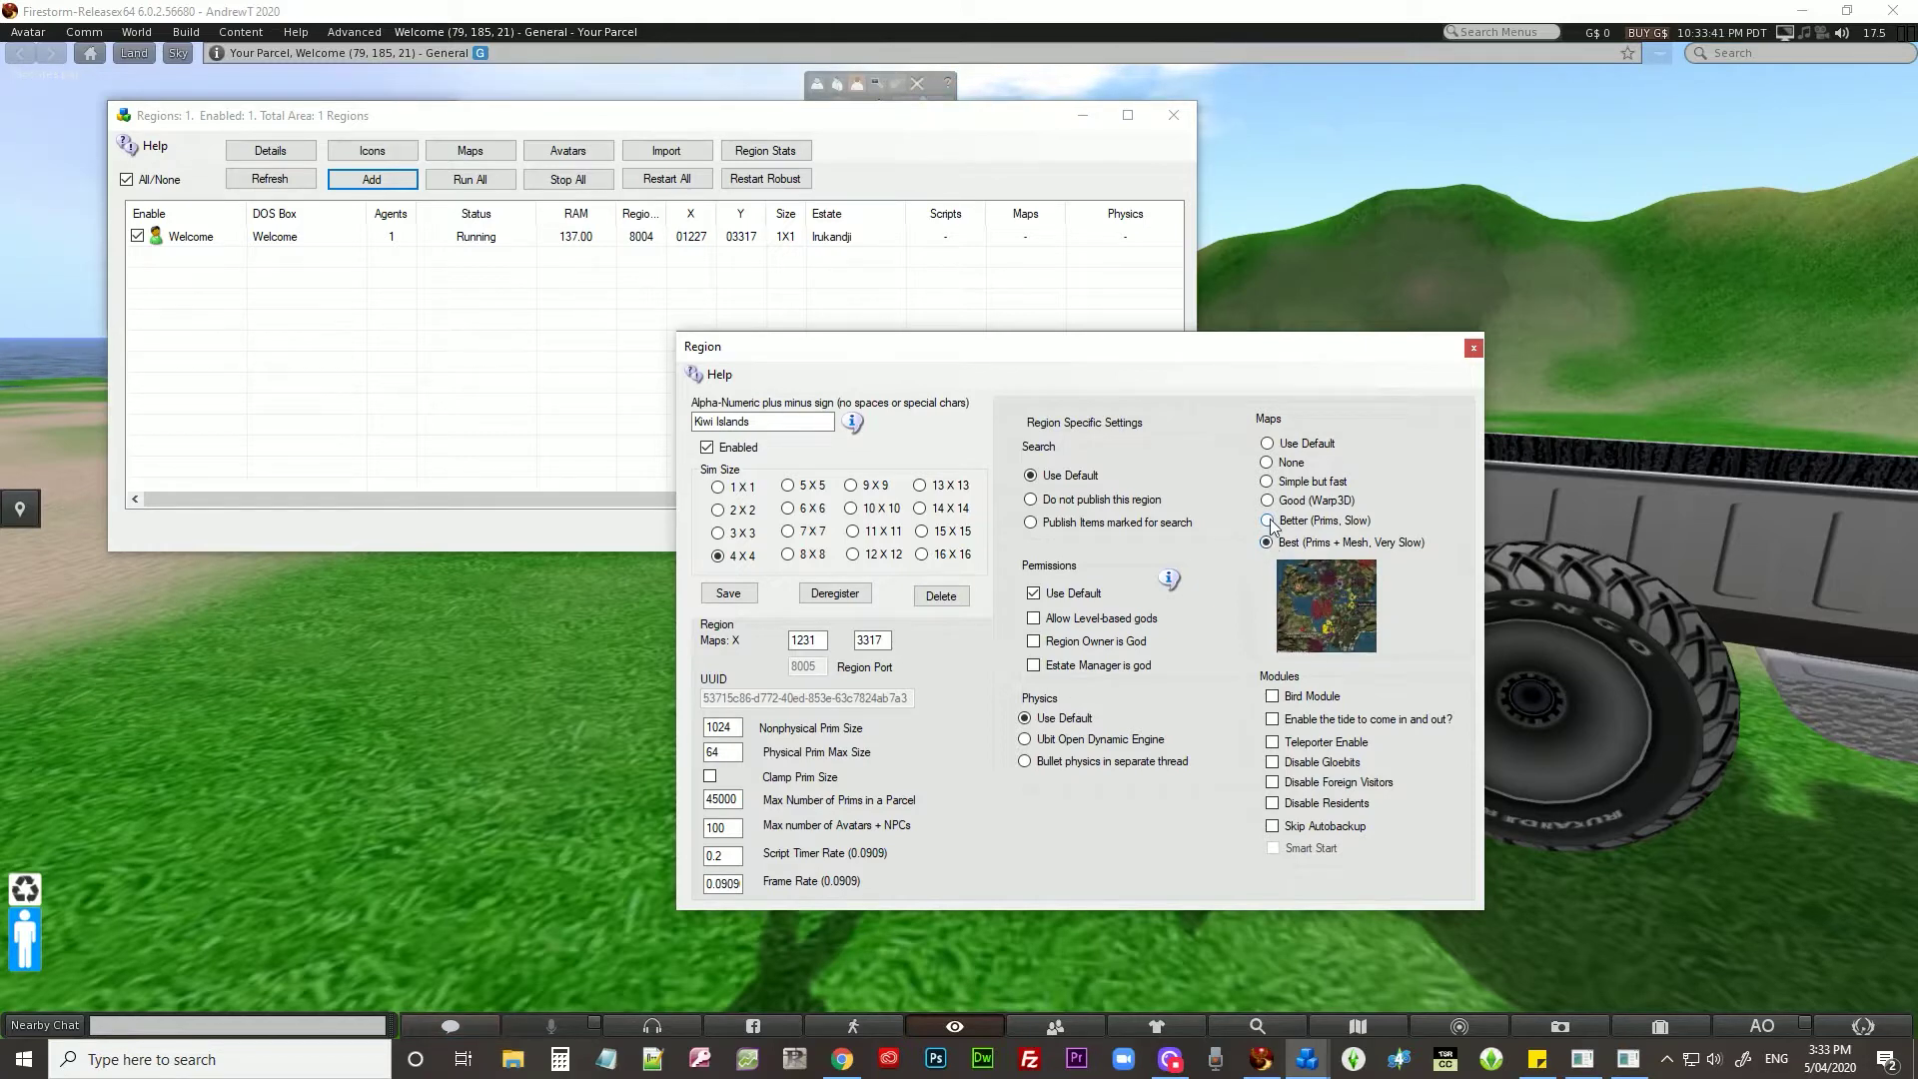
{"action": "left_click", "coordinate": [1267, 502]}
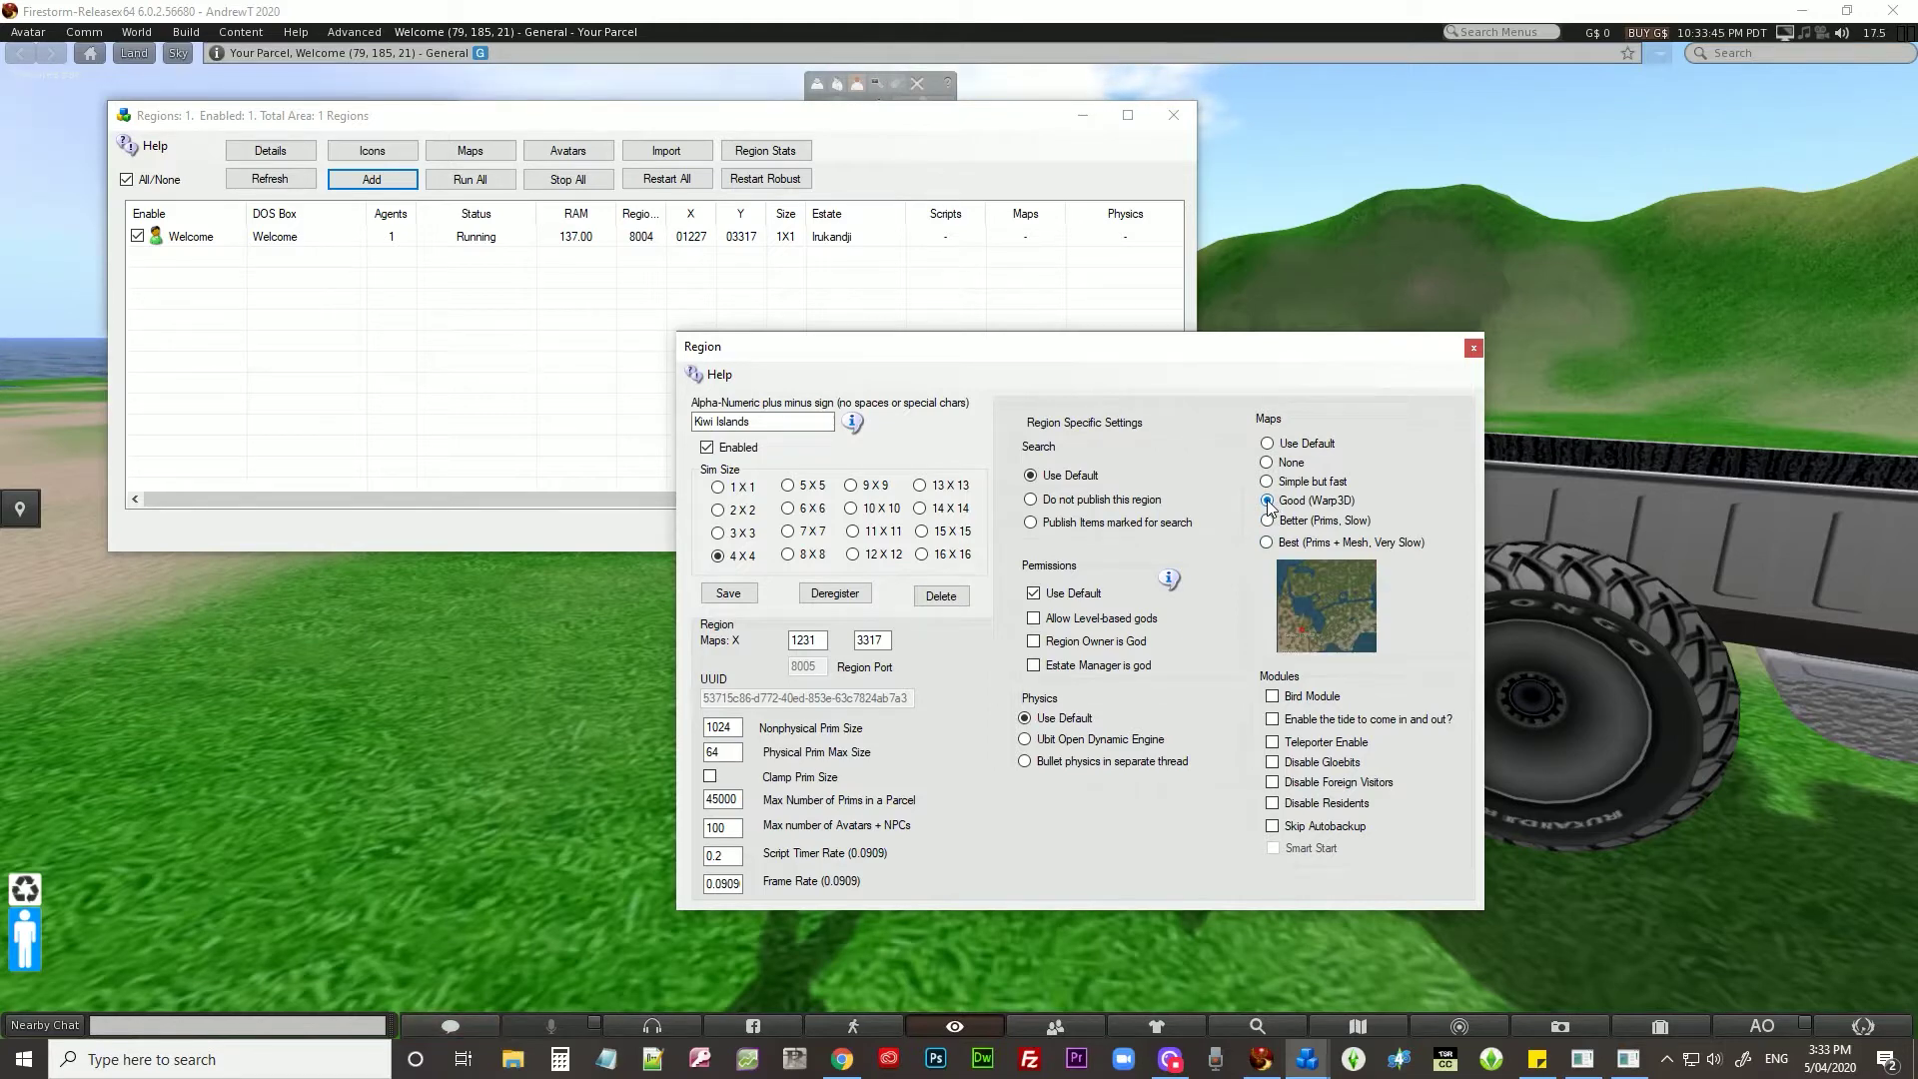
{"action": "left_click", "coordinate": [1266, 482]}
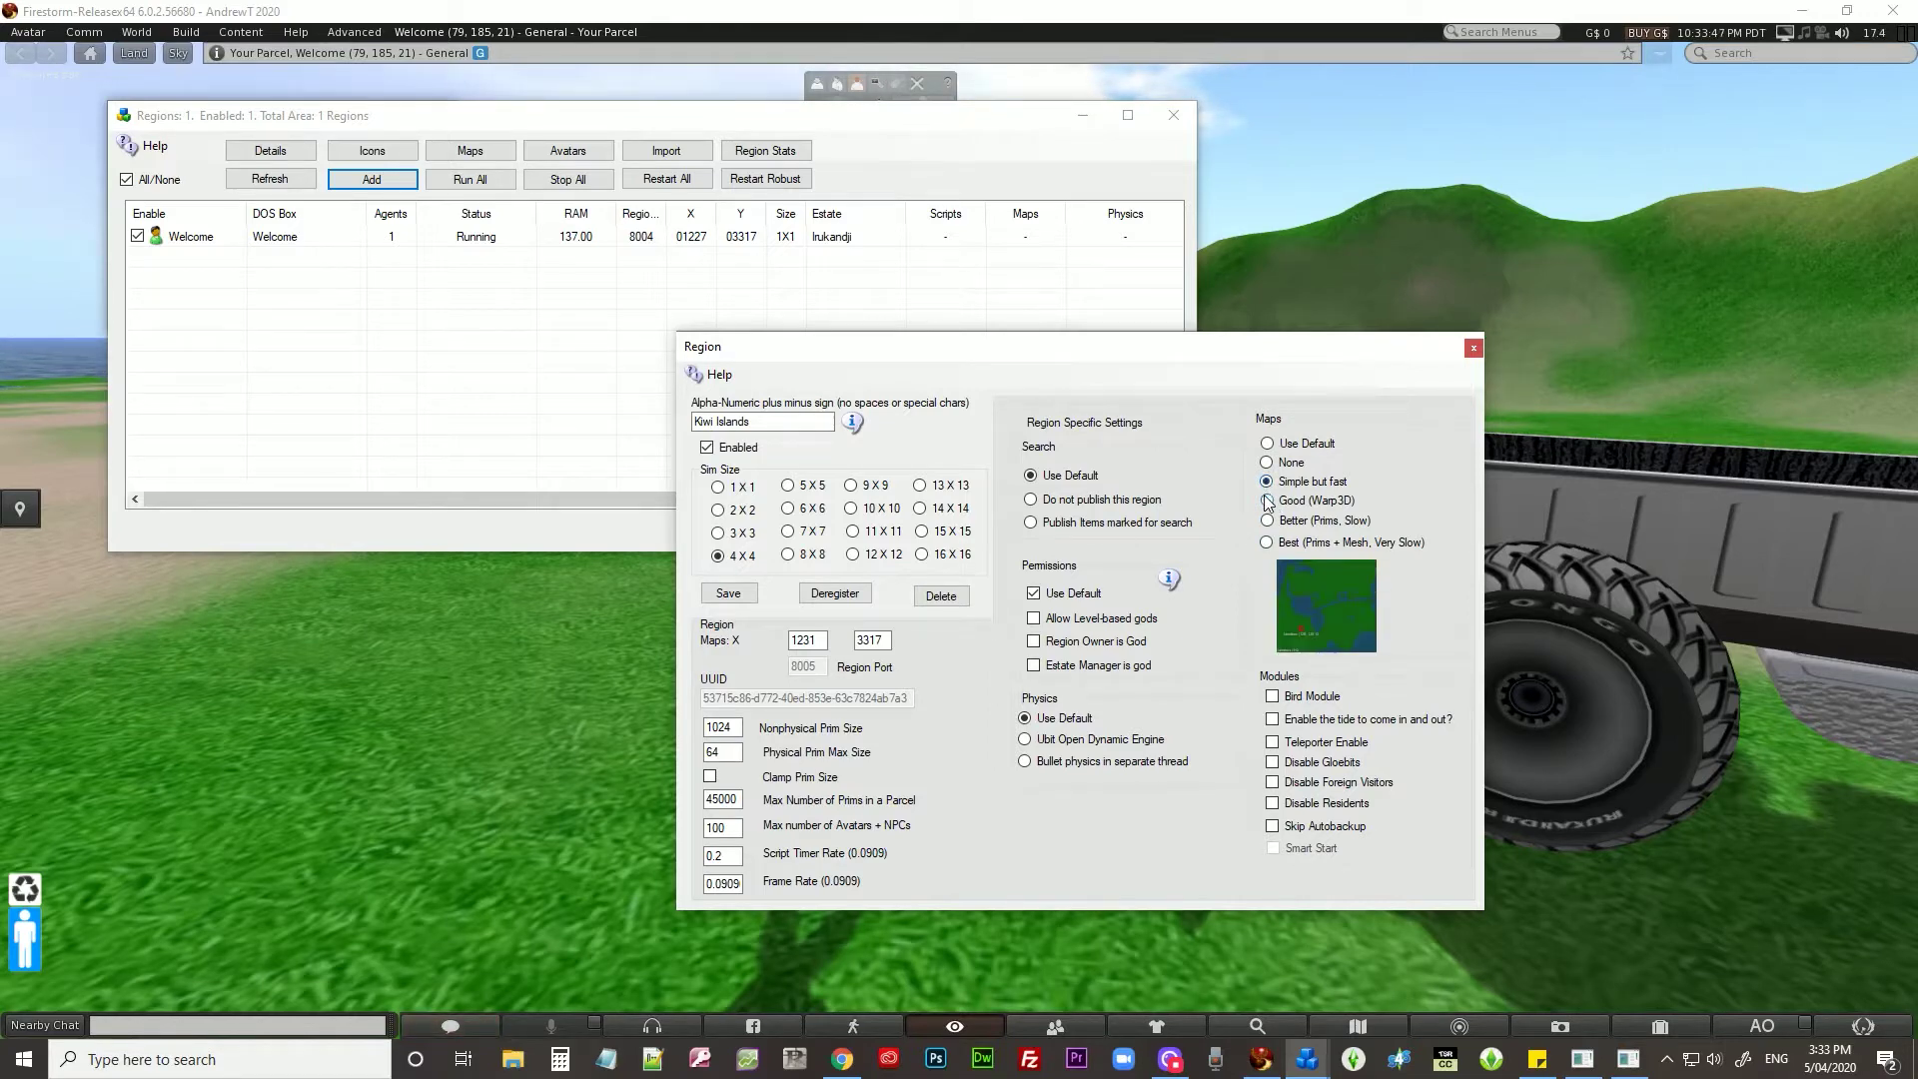
{"action": "left_click", "coordinate": [1267, 443]}
{"action": "left_click", "coordinate": [1266, 463]}
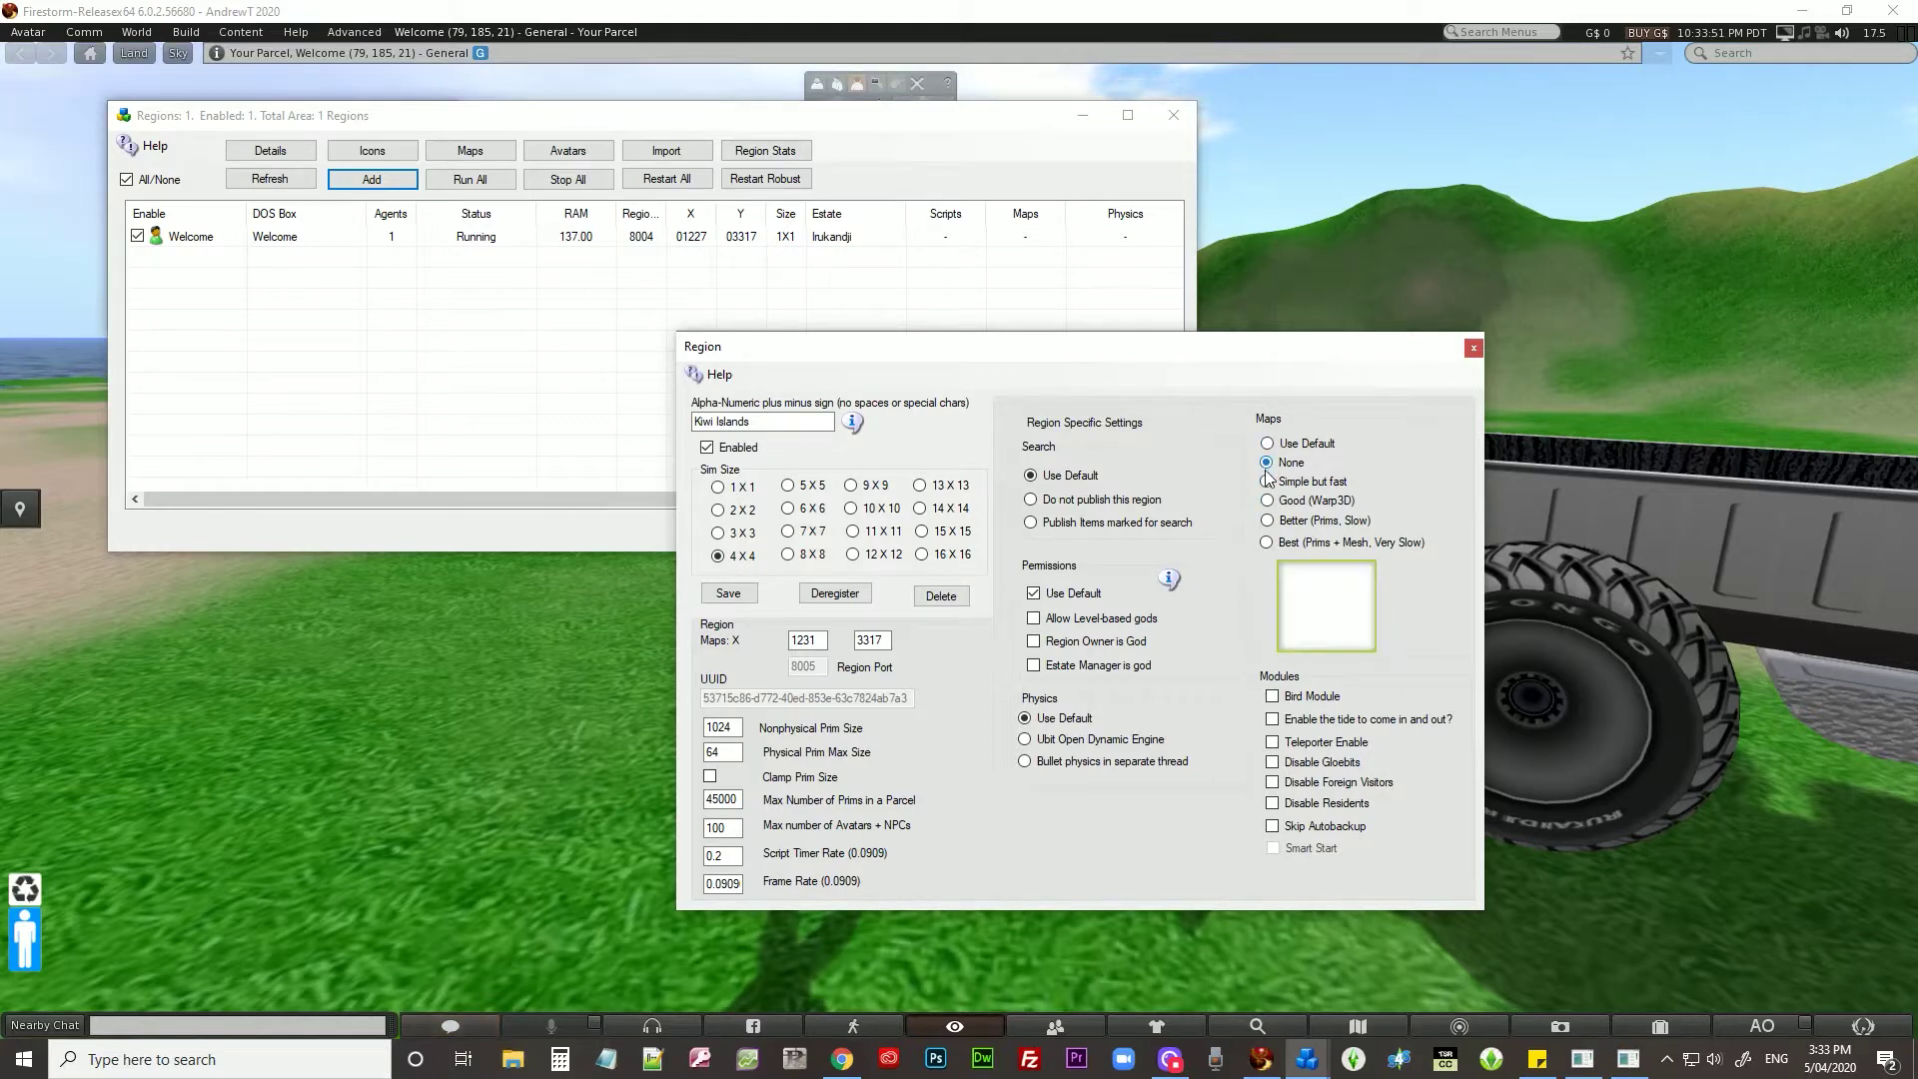
{"action": "left_click", "coordinate": [1268, 500]}
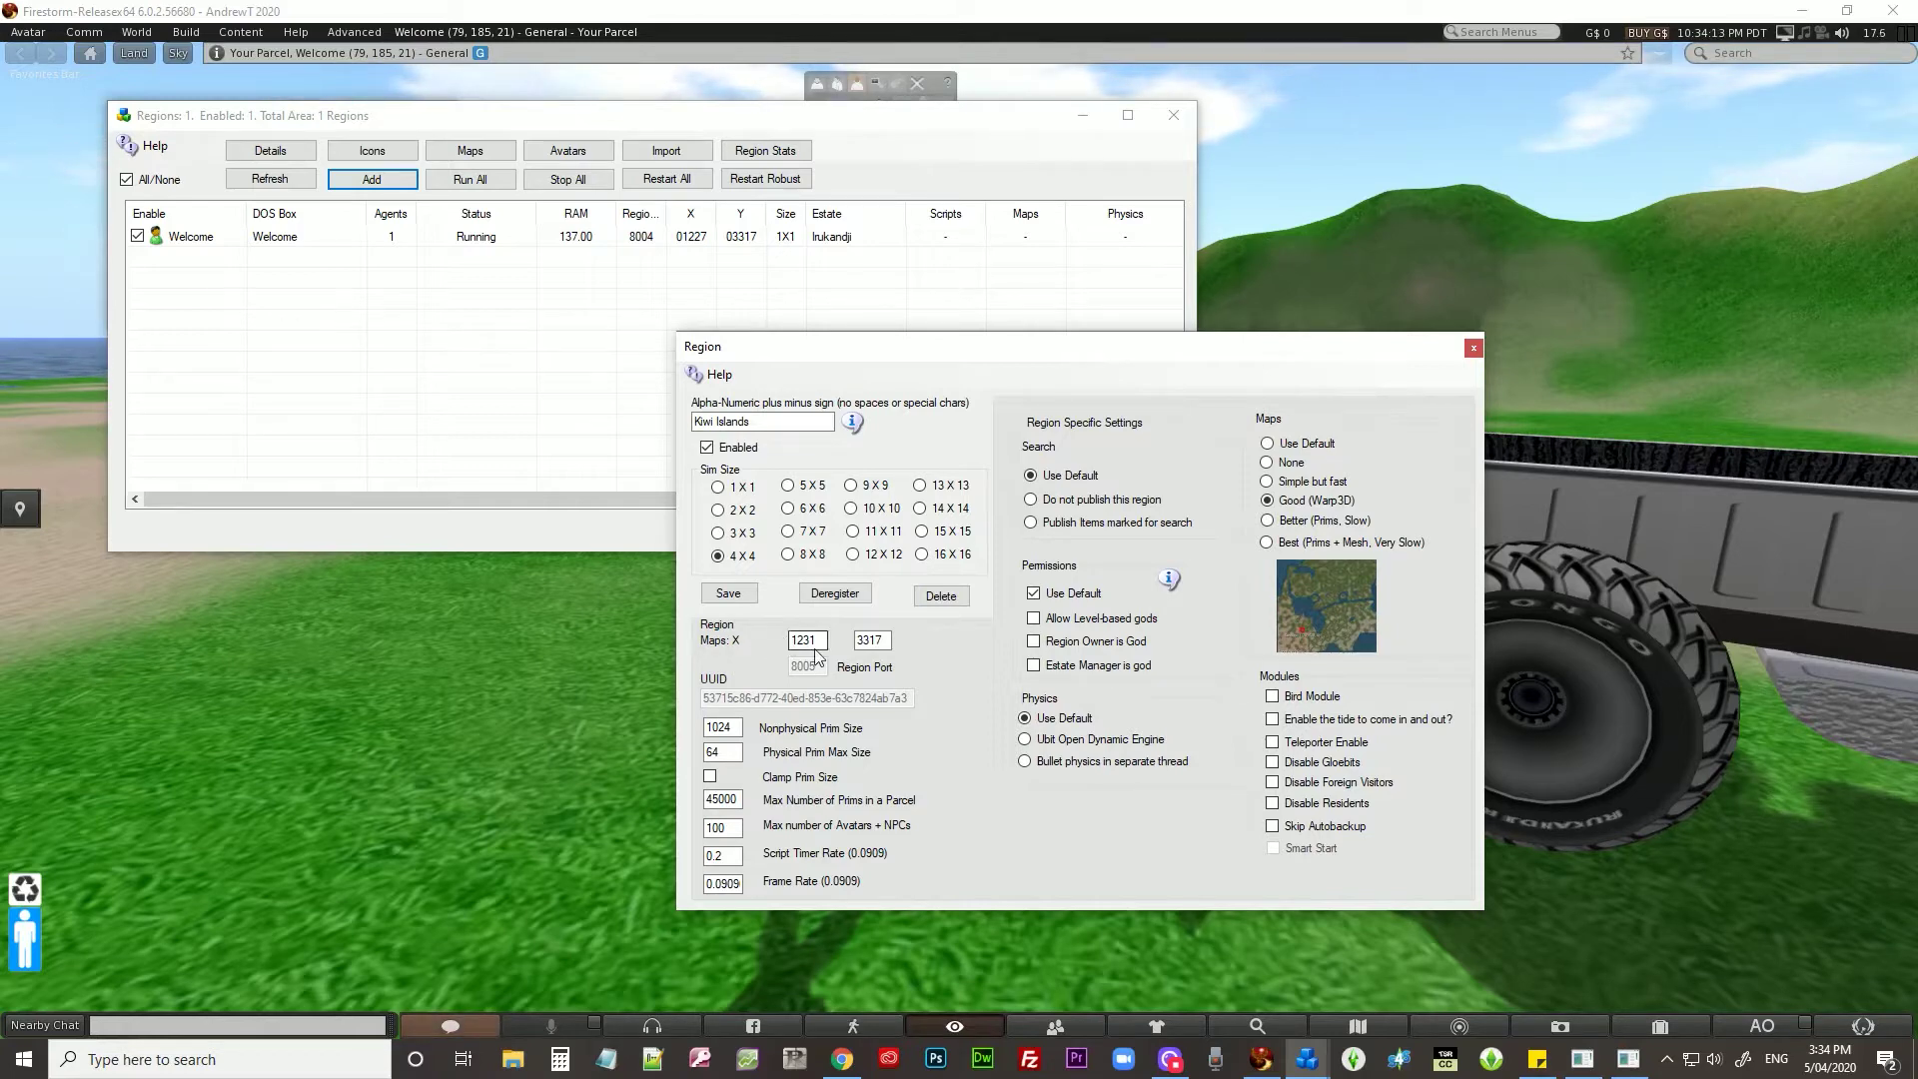
Select the final 1 of the map X coordinate 1231 for replacement.
{"action": "left_click_drag", "start_coordinate": [814, 639], "coordinate": [809, 639]}
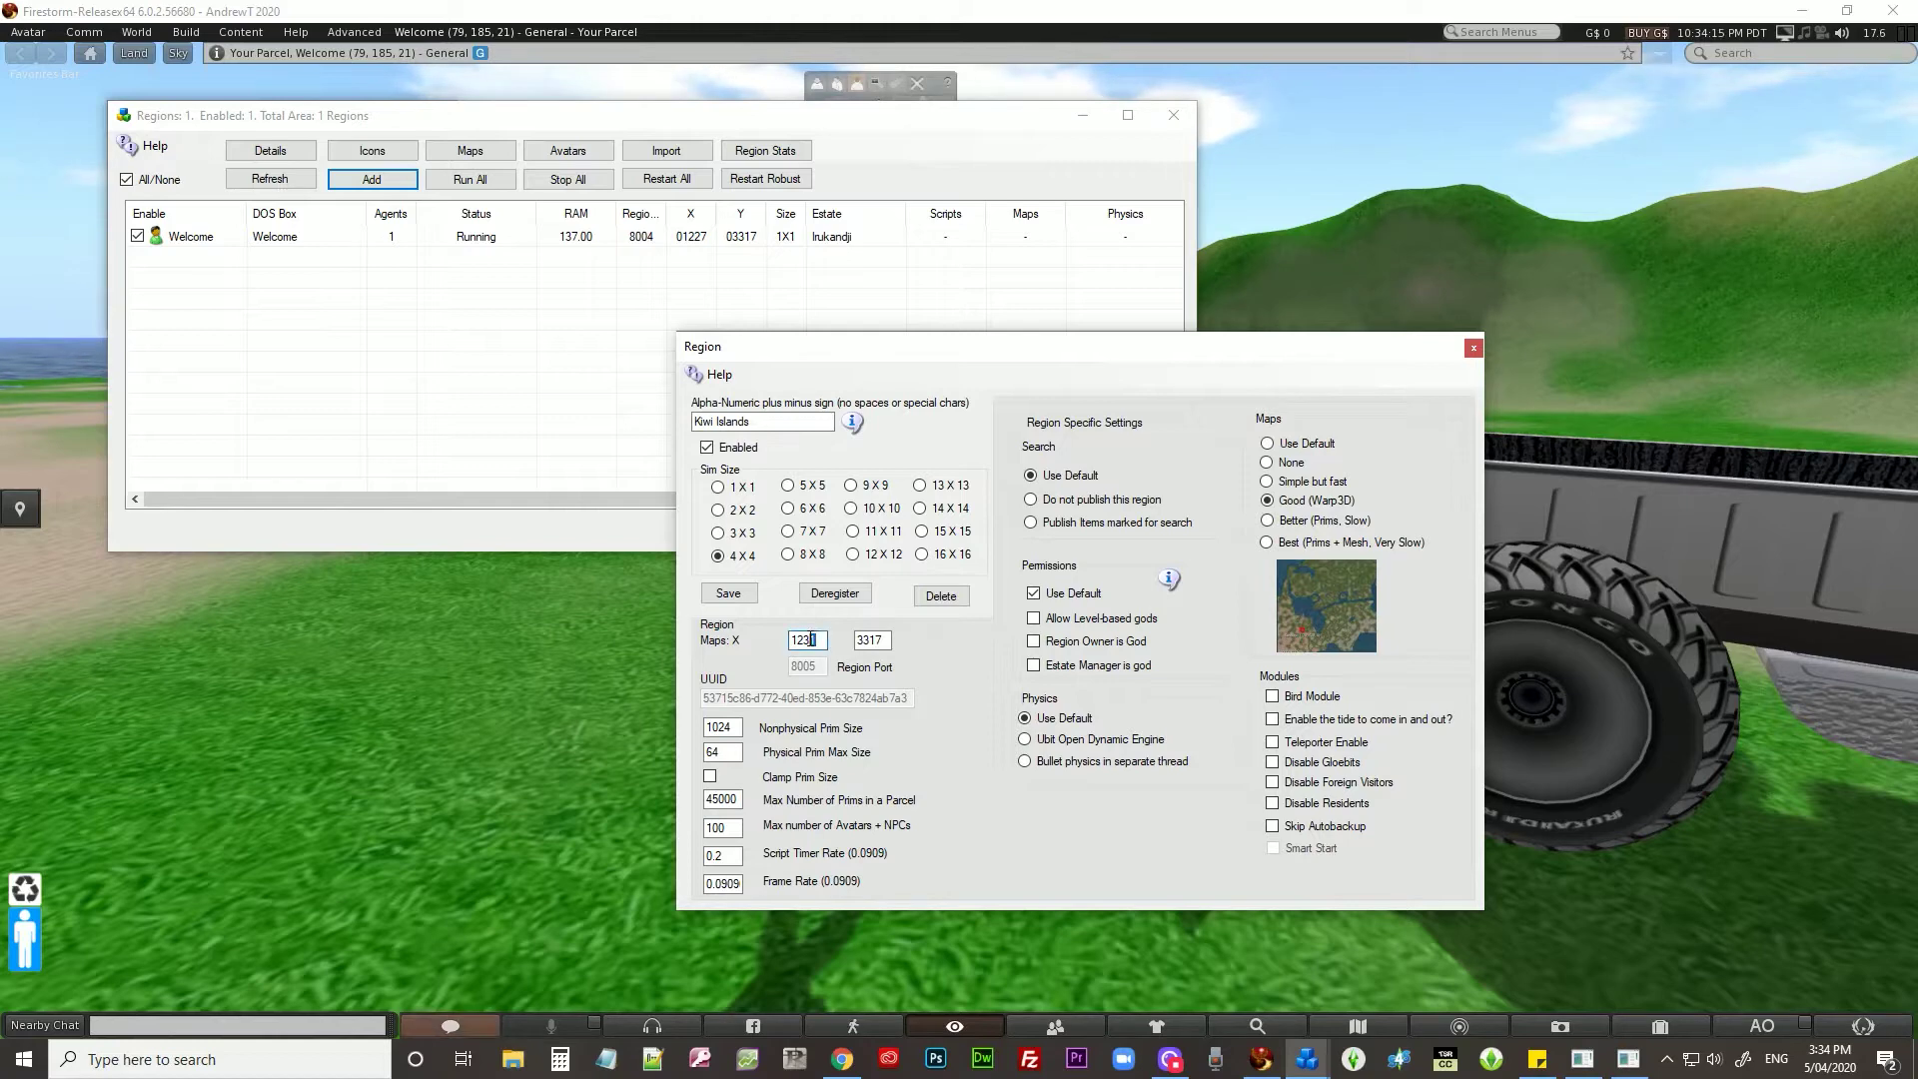
{"action": "left_click", "coordinate": [820, 646]}
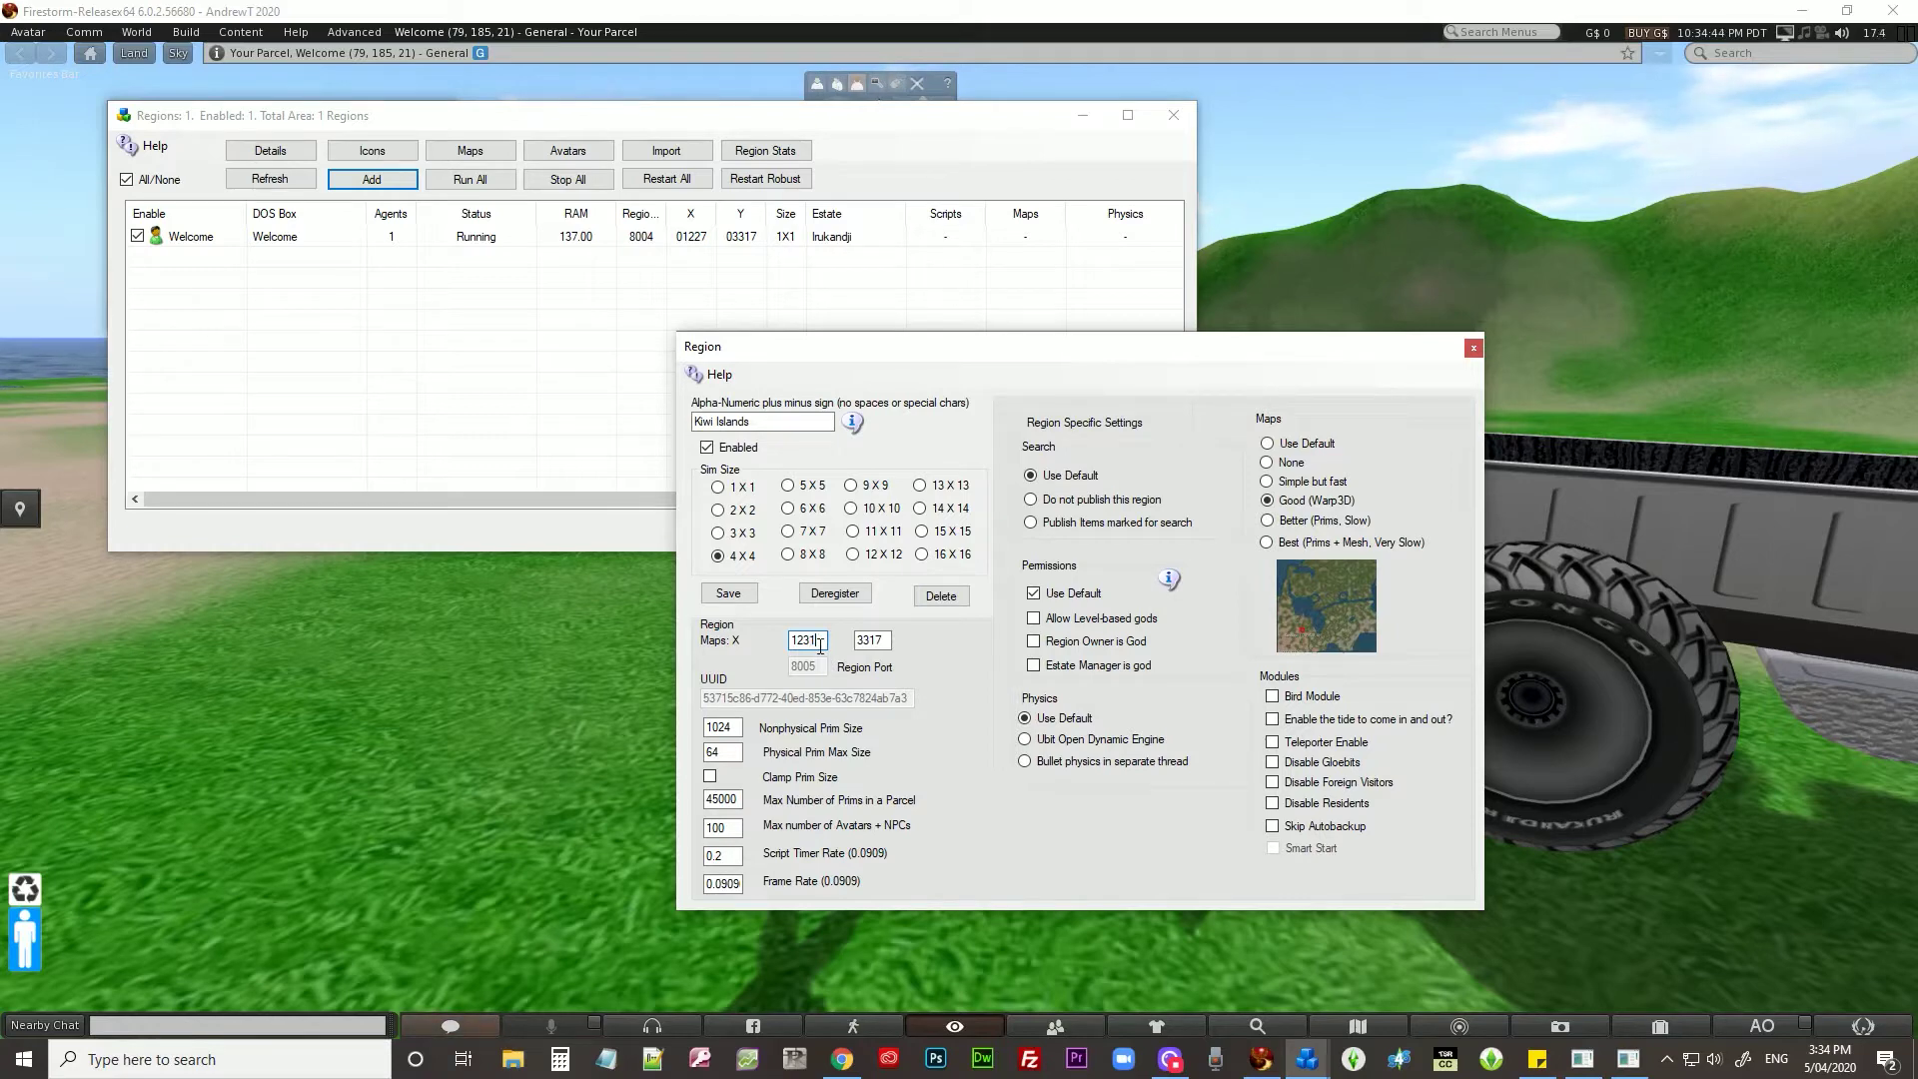
{"action": "left_click_drag", "start_coordinate": [820, 646], "coordinate": [811, 646]}
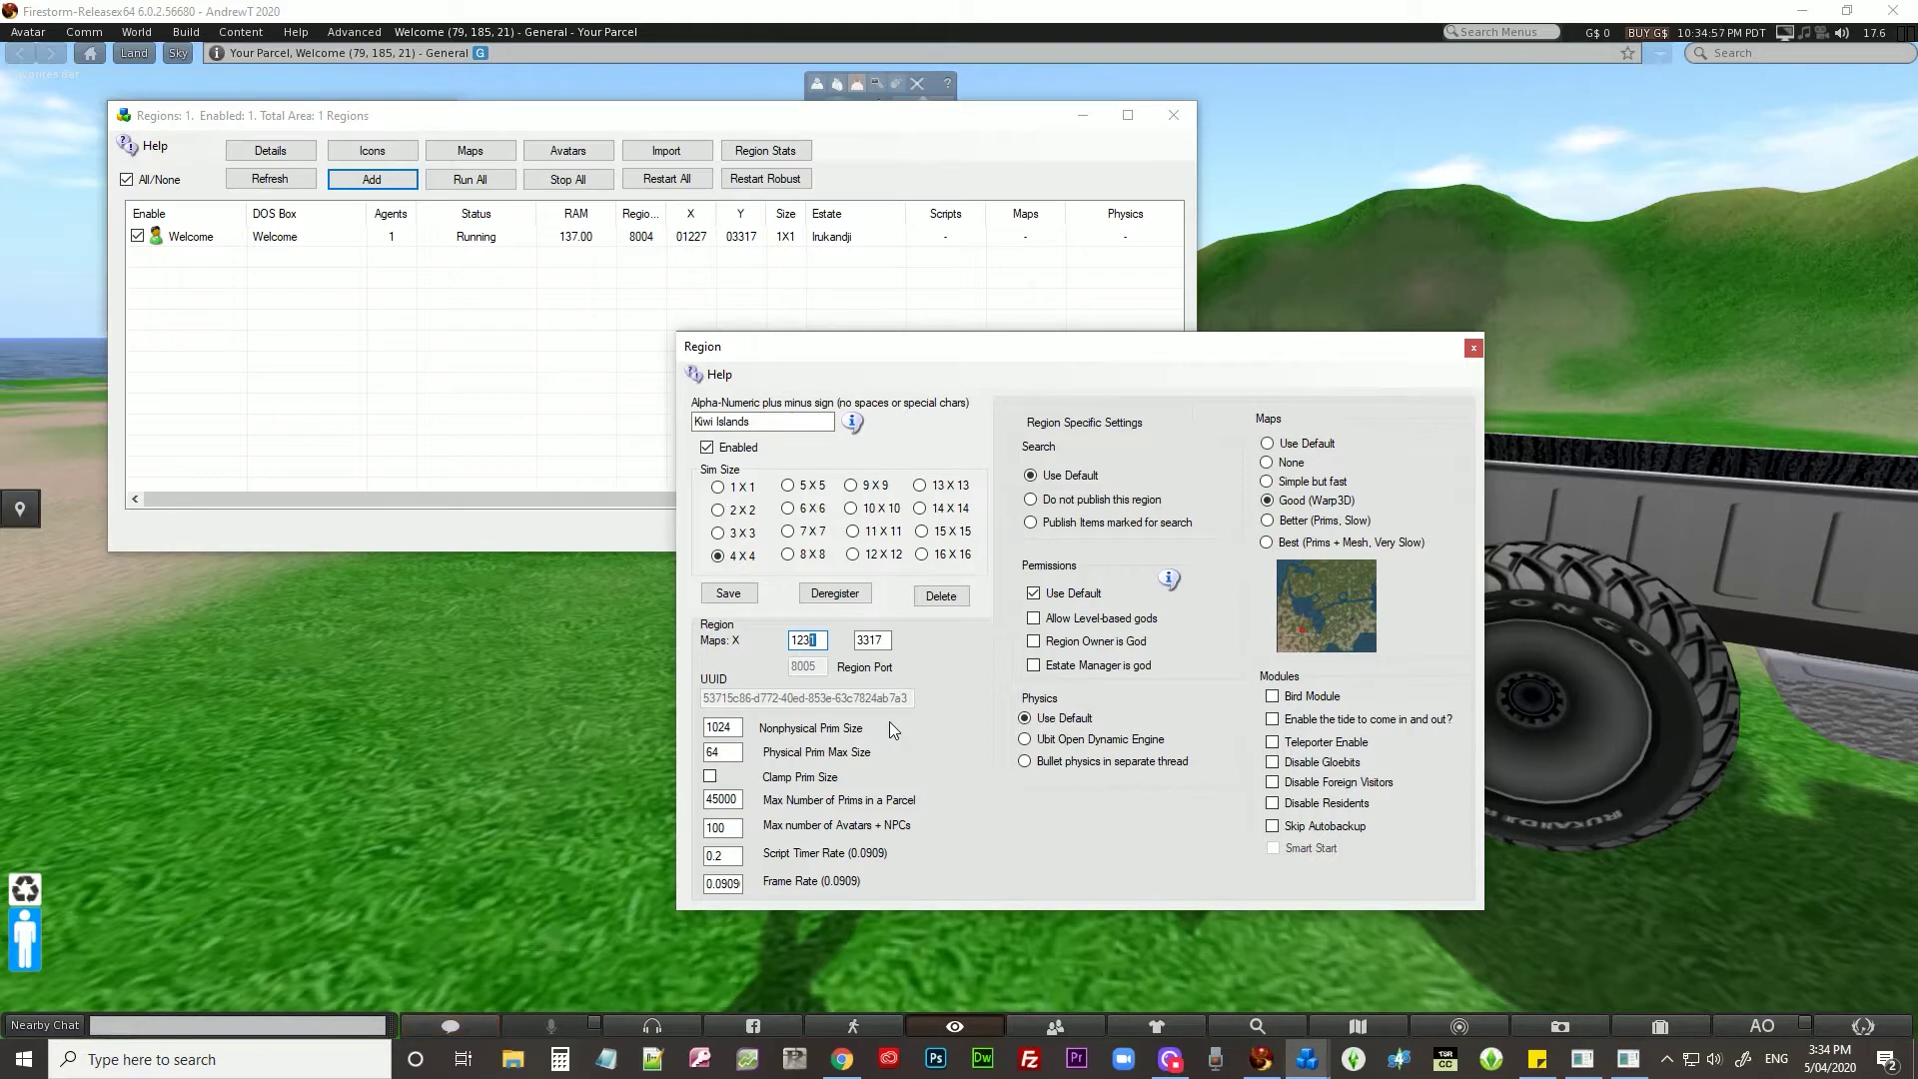
Replace the last digit with 2 so the map X coordinate reads 1232.
{"action": "type", "text": "2"}
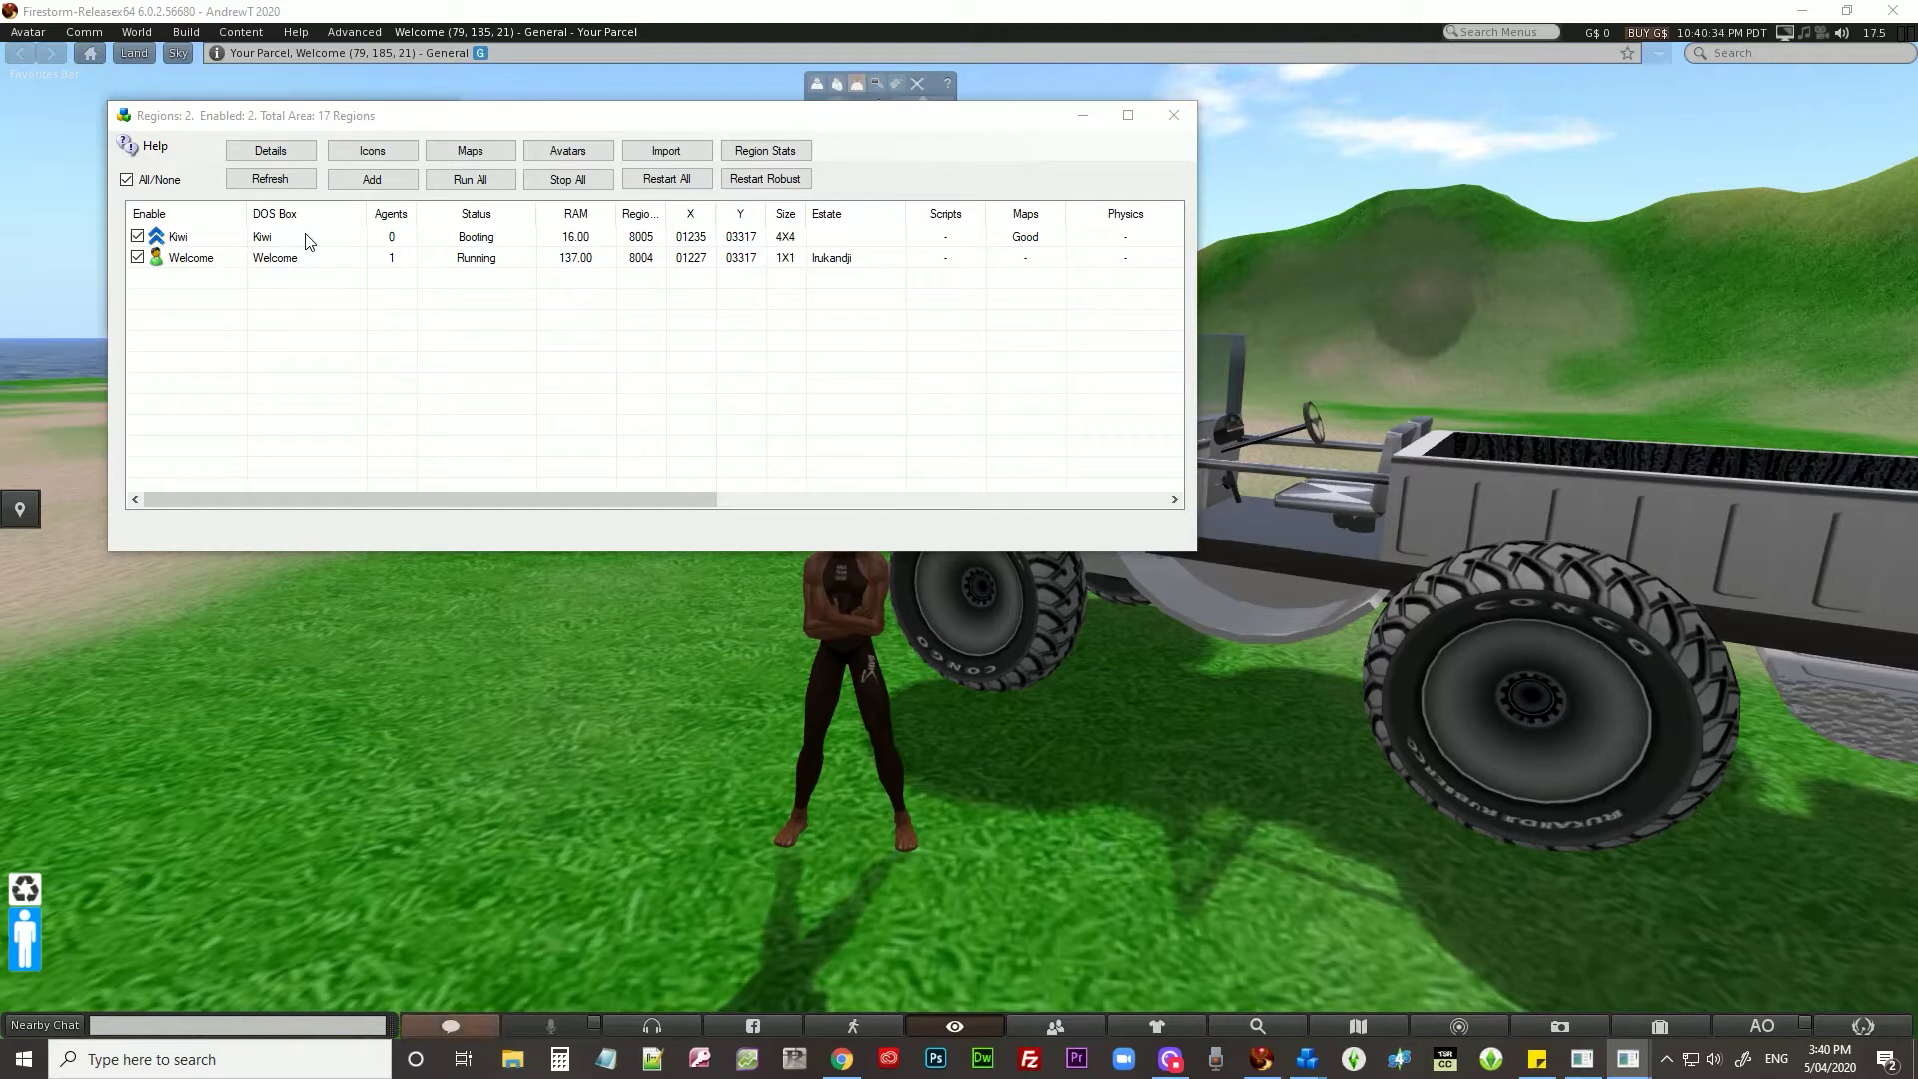
Bring the booting Kiwi region's console window to the front from the taskbar.
{"action": "mouse_move", "coordinate": [1625, 1069]}
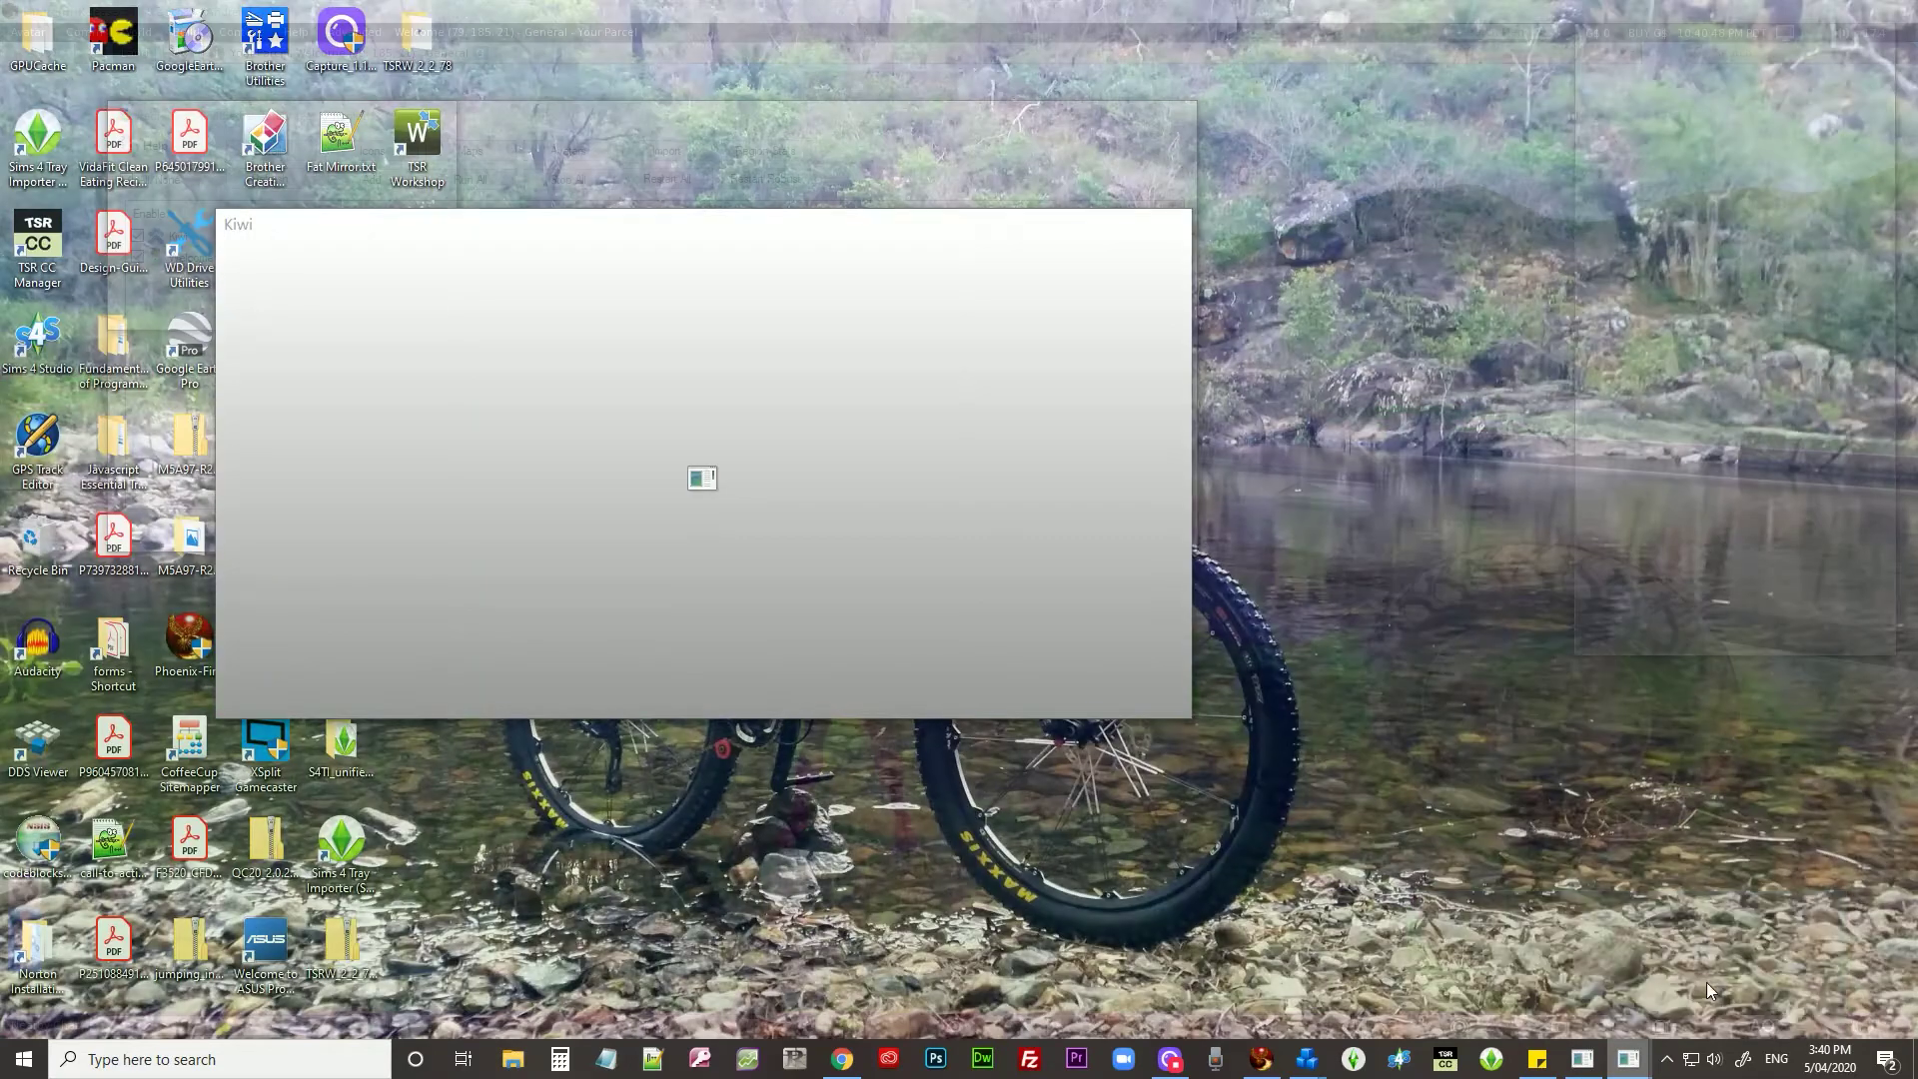
Join the Kiwi console to the existing Irukandji estate, then open Kiwi's actions in the Regions list.
{"action": "left_click", "coordinate": [1706, 982]}
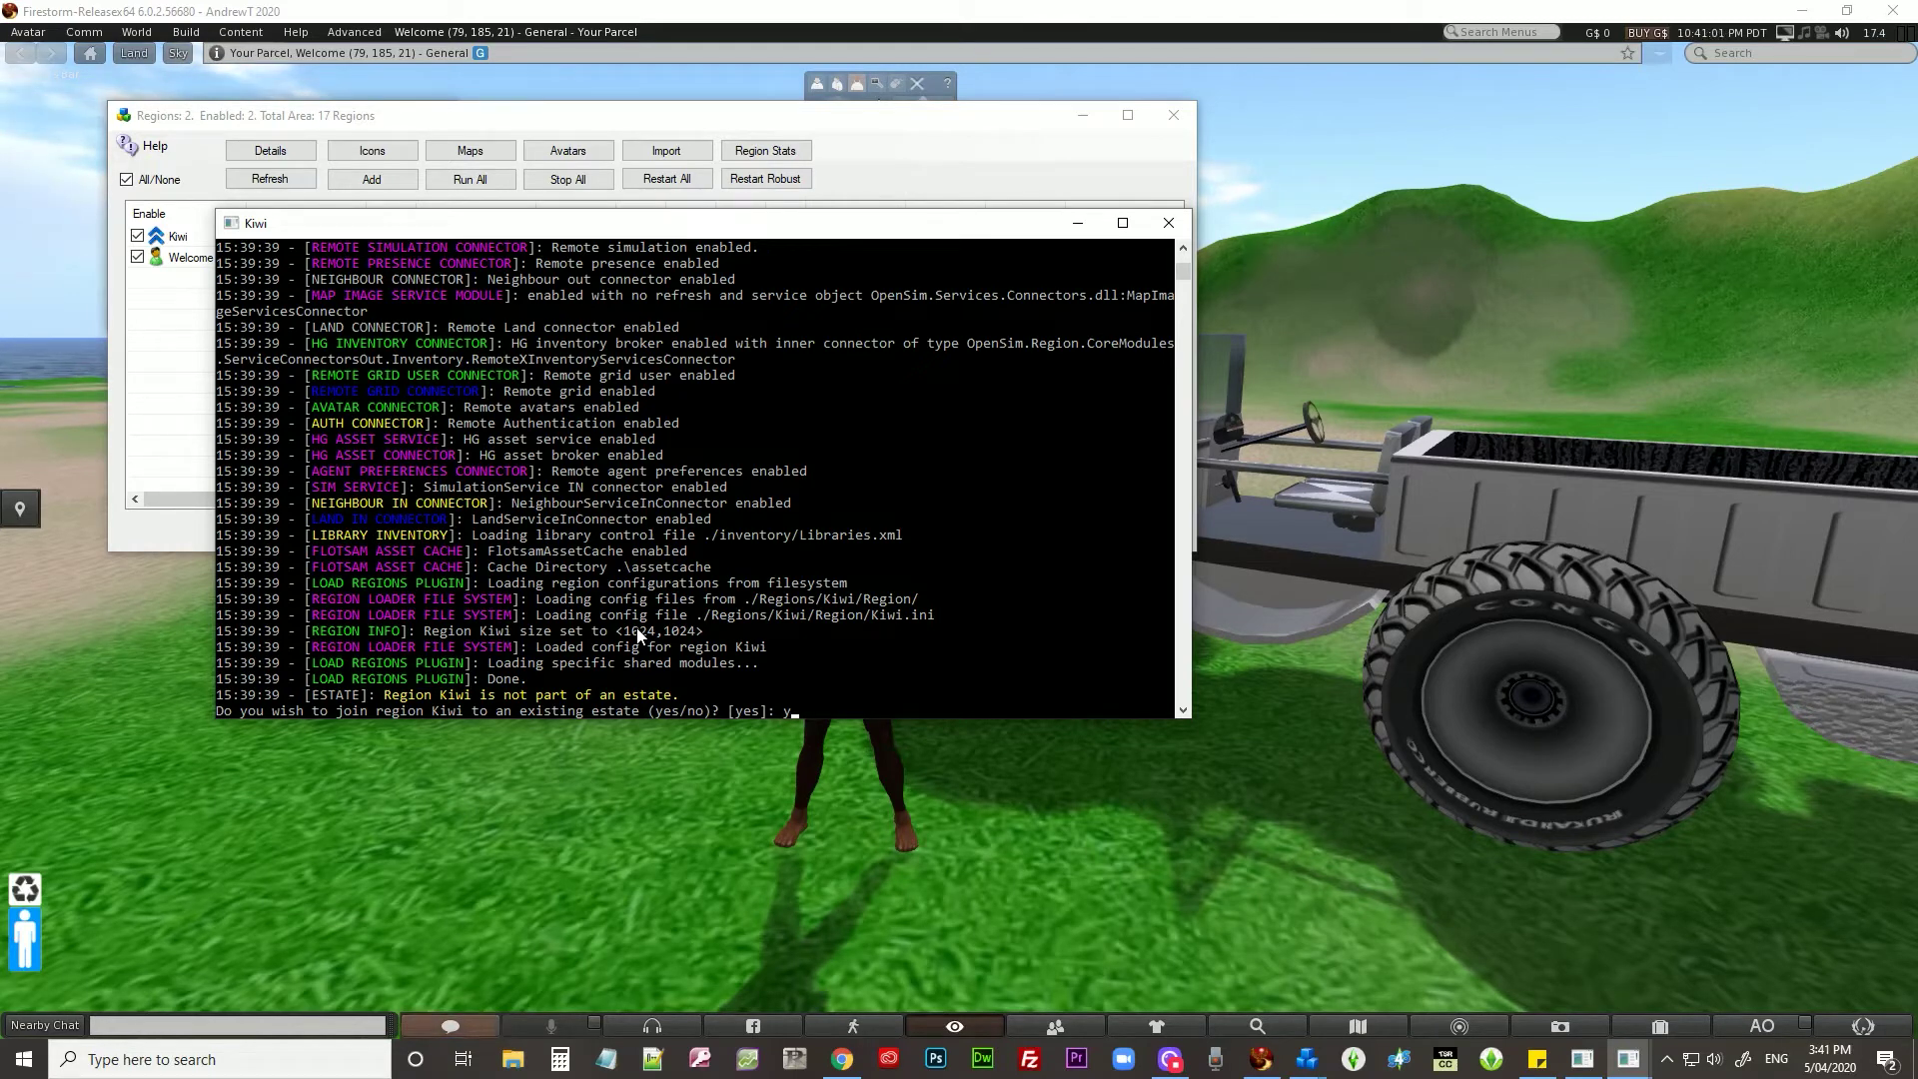
{"action": "type", "text": "es"}
{"action": "key", "text": "Return"}
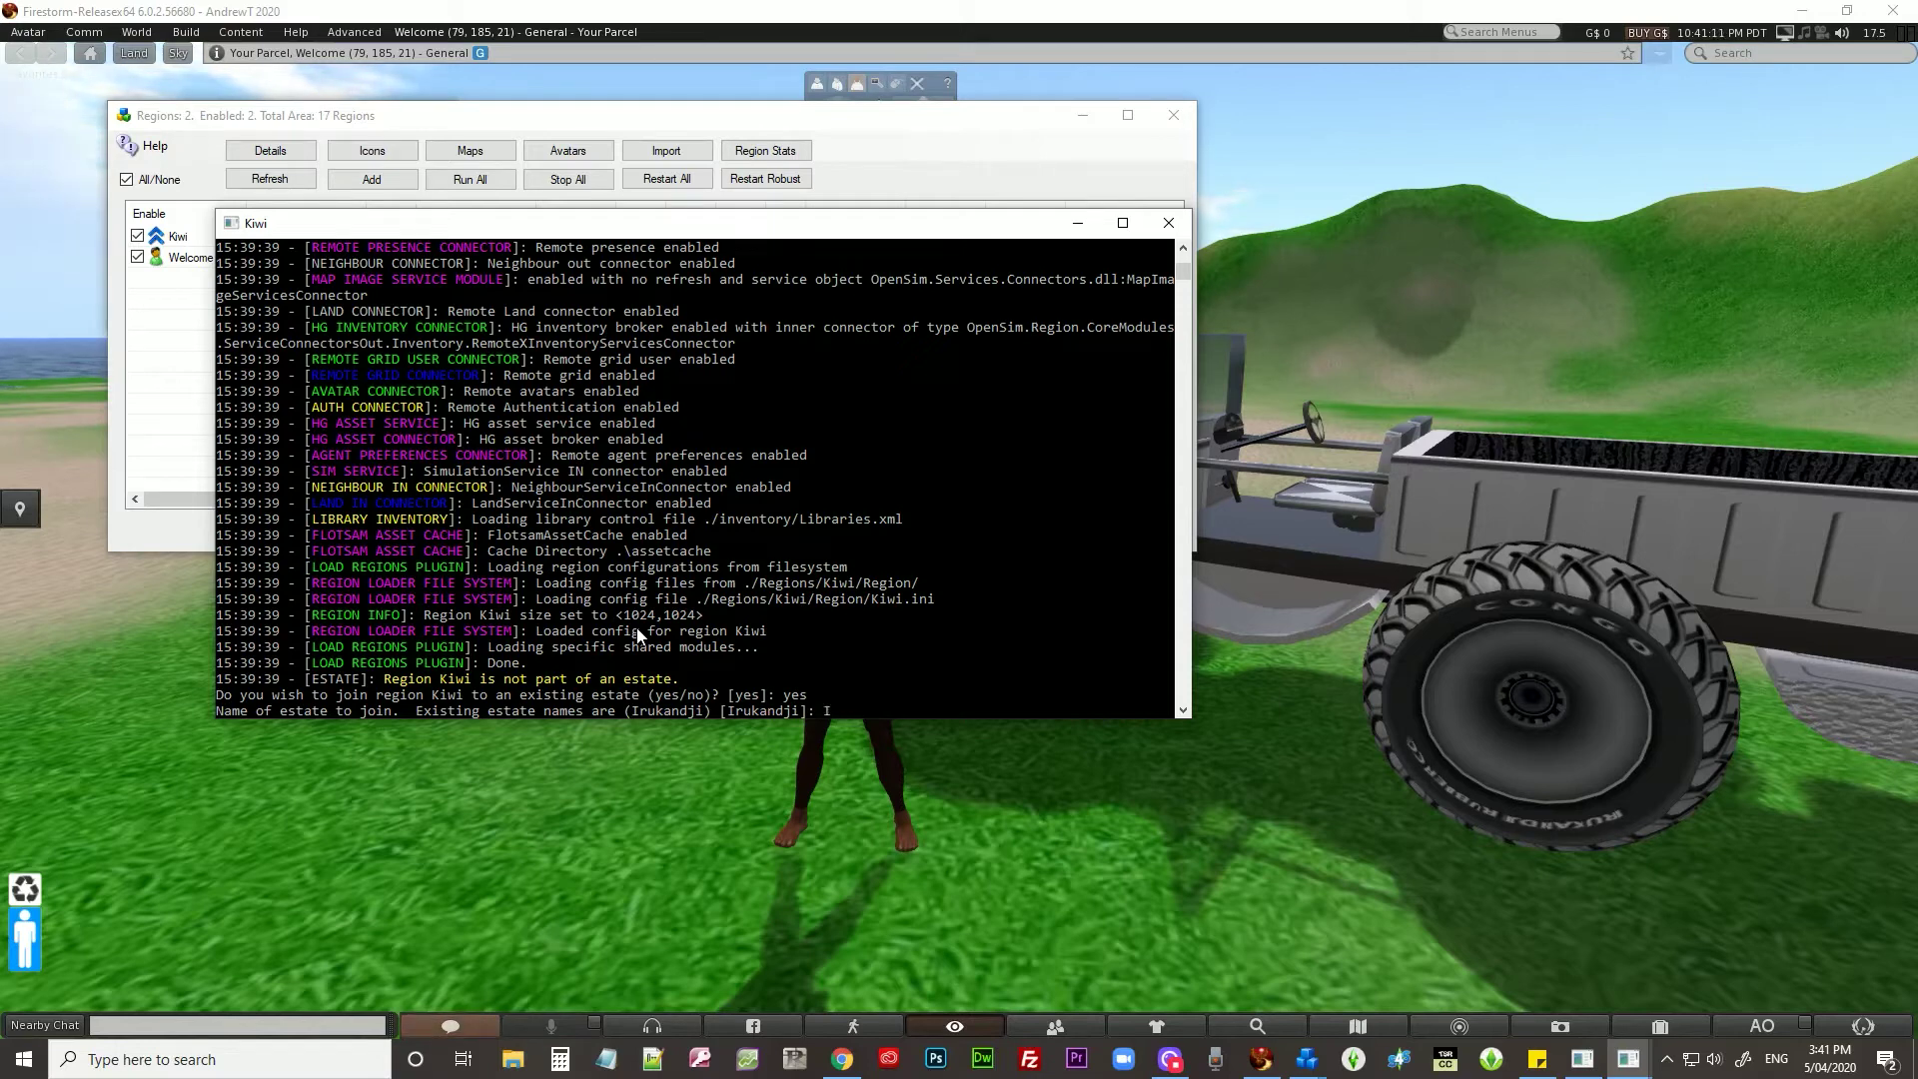
{"action": "type", "text": "andji"}
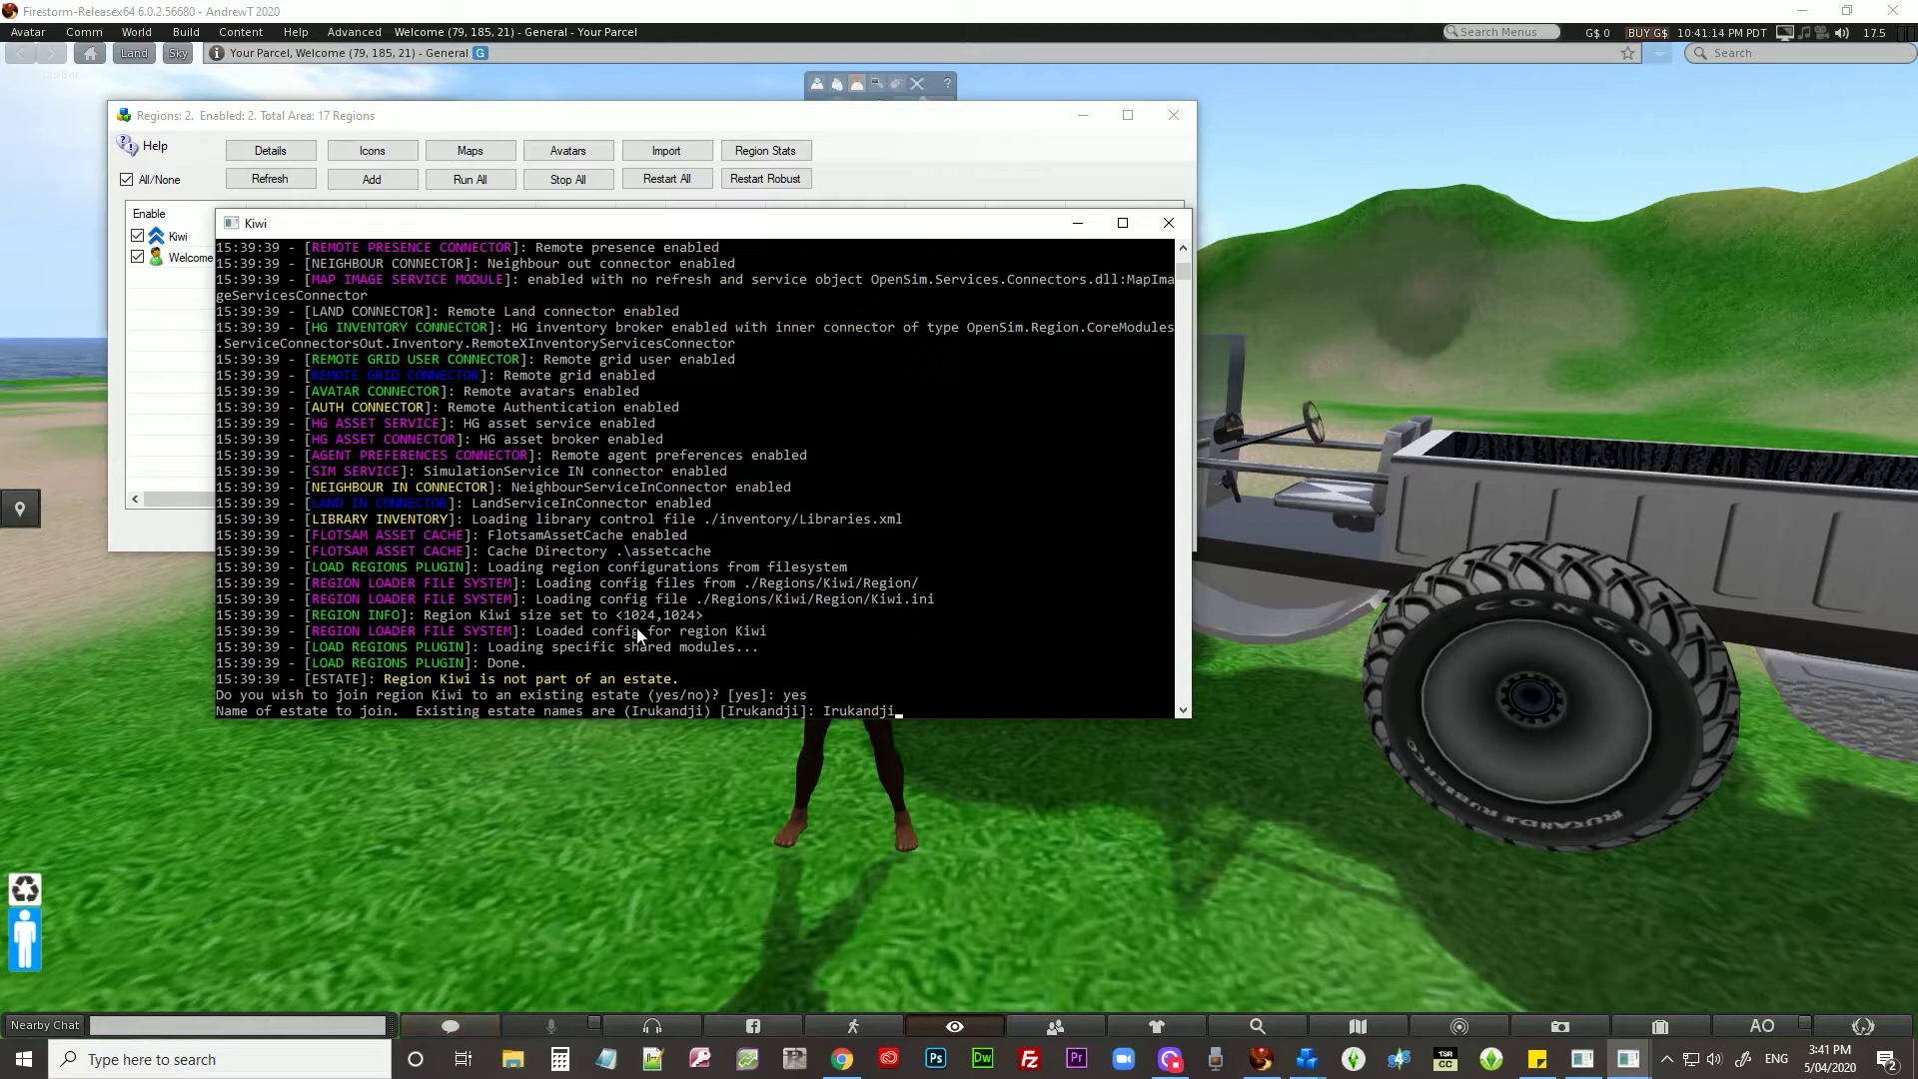
{"action": "key", "text": "Return"}
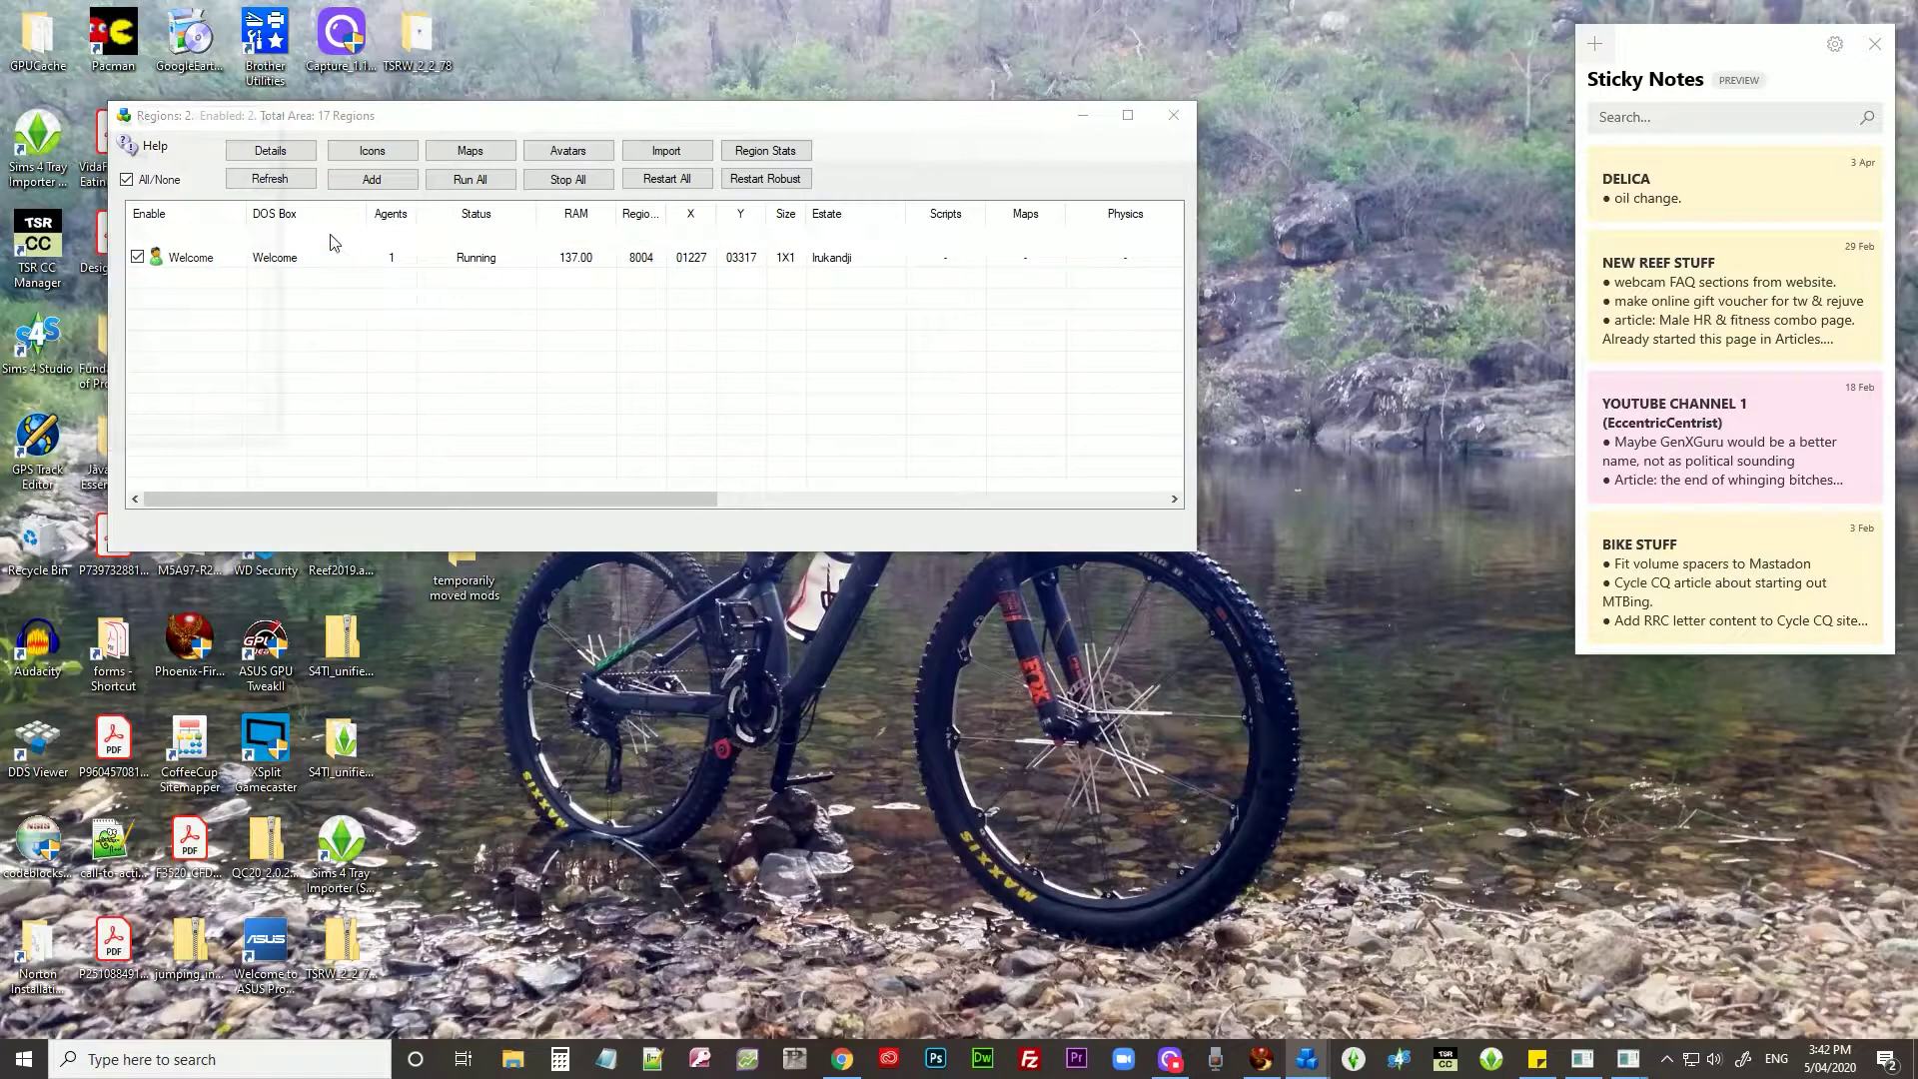
{"action": "double_click", "coordinate": [334, 237]}
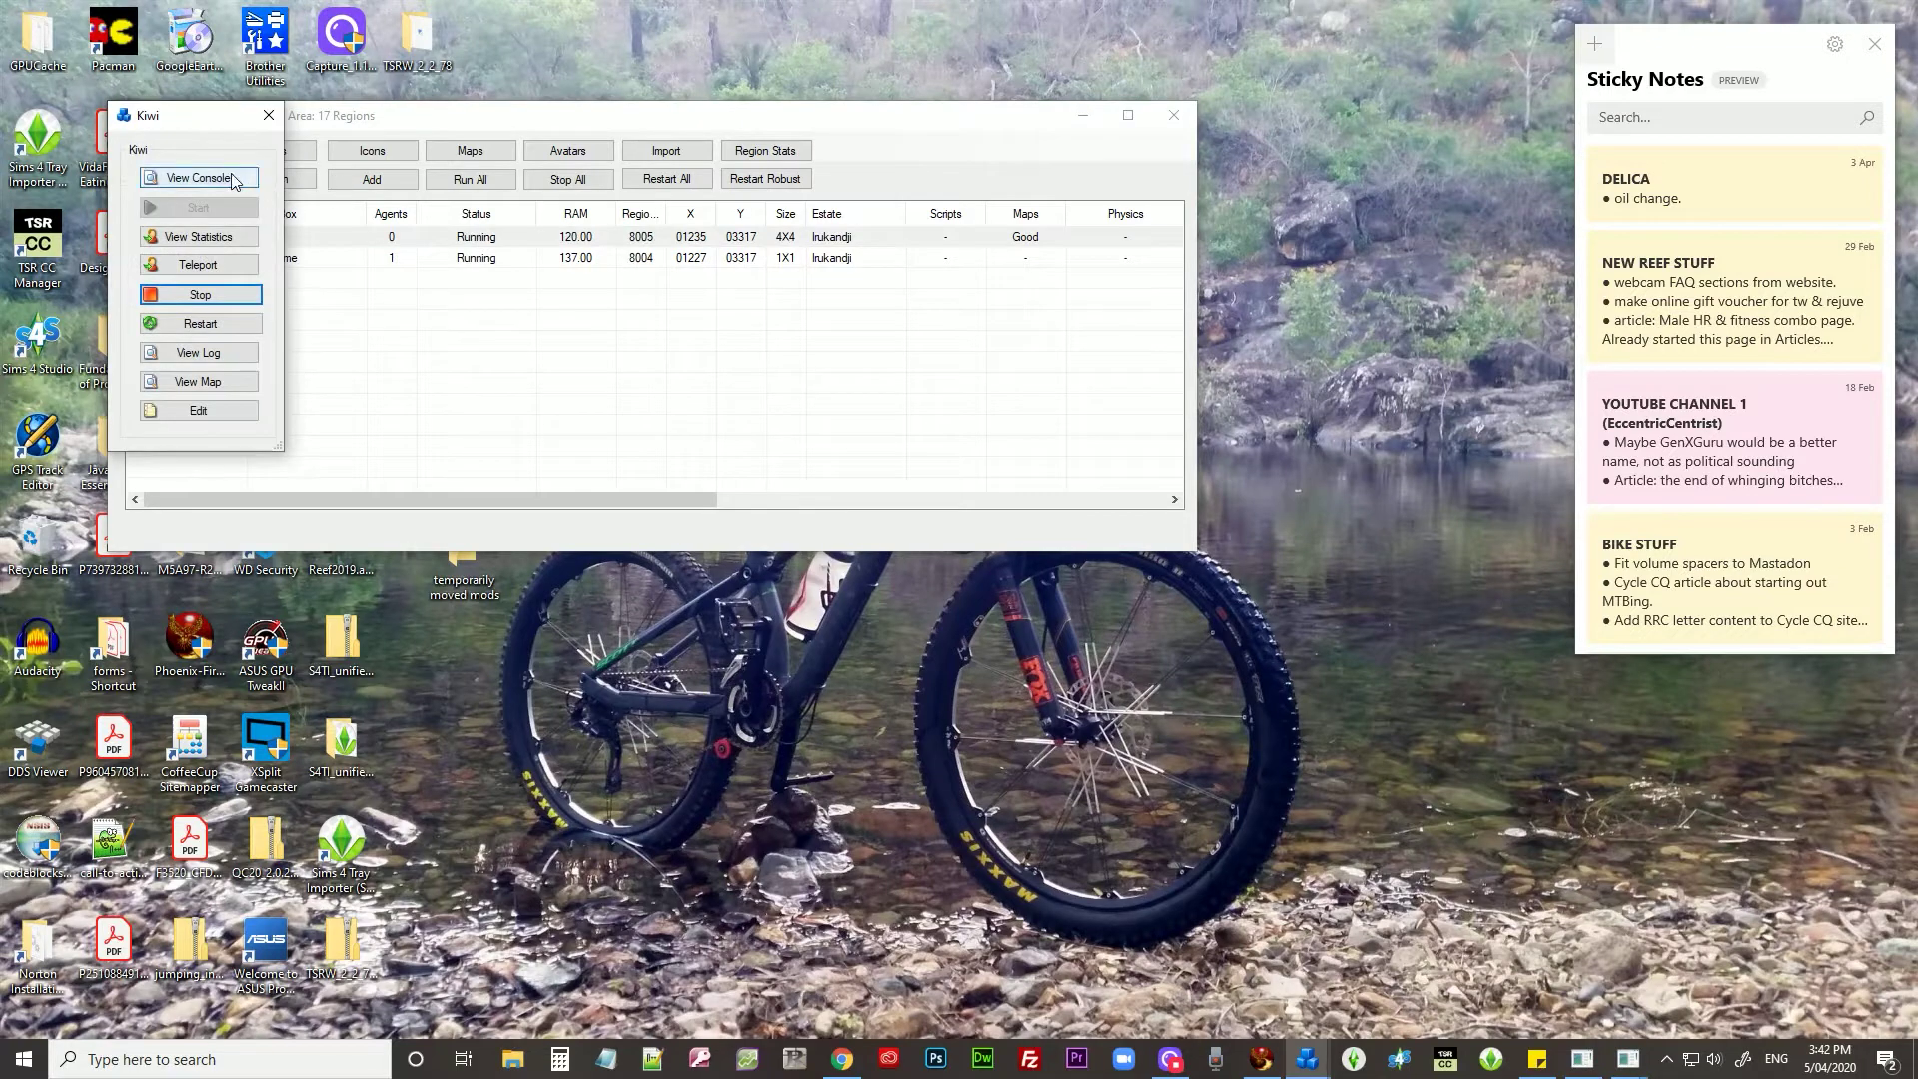
Teleport the avatar from Welcome into Kiwi, arriving at 128, 128, 1.
{"action": "left_click", "coordinate": [224, 266]}
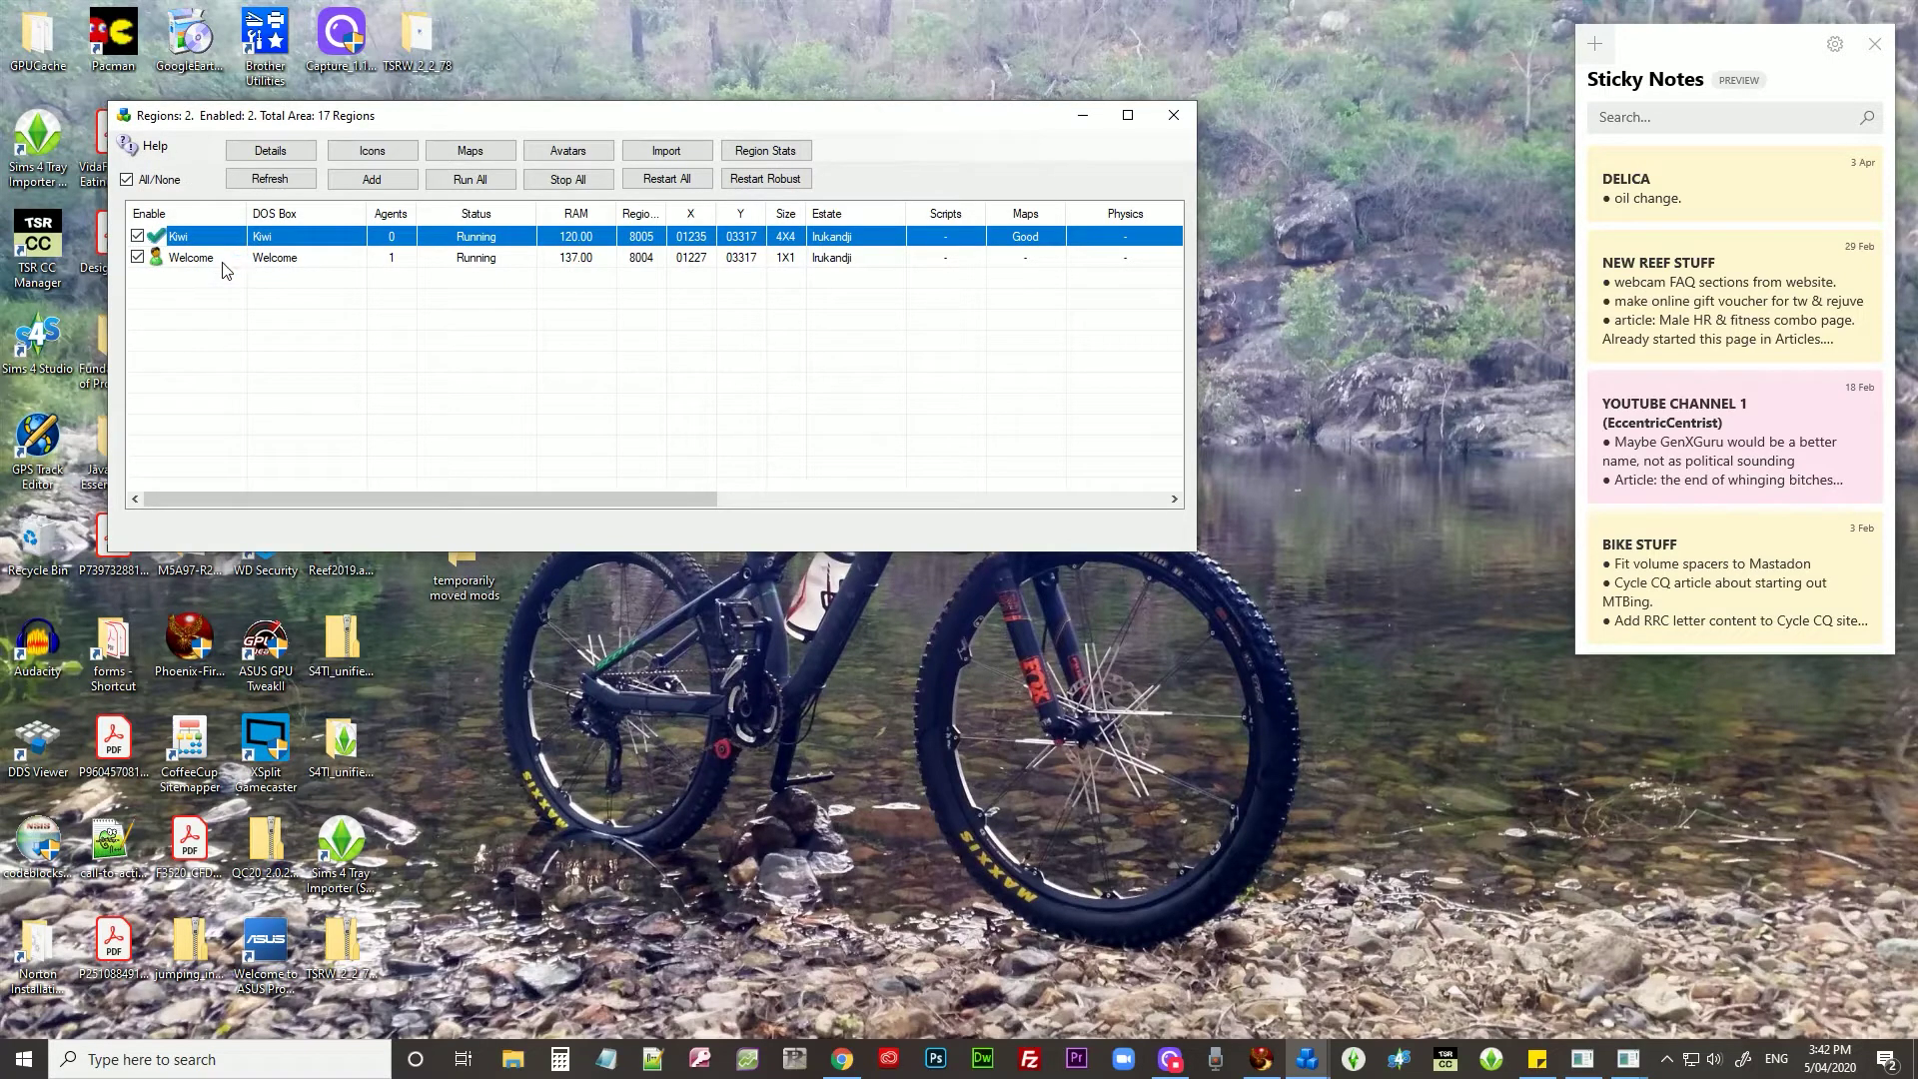
{"action": "left_click", "coordinate": [1261, 1061]}
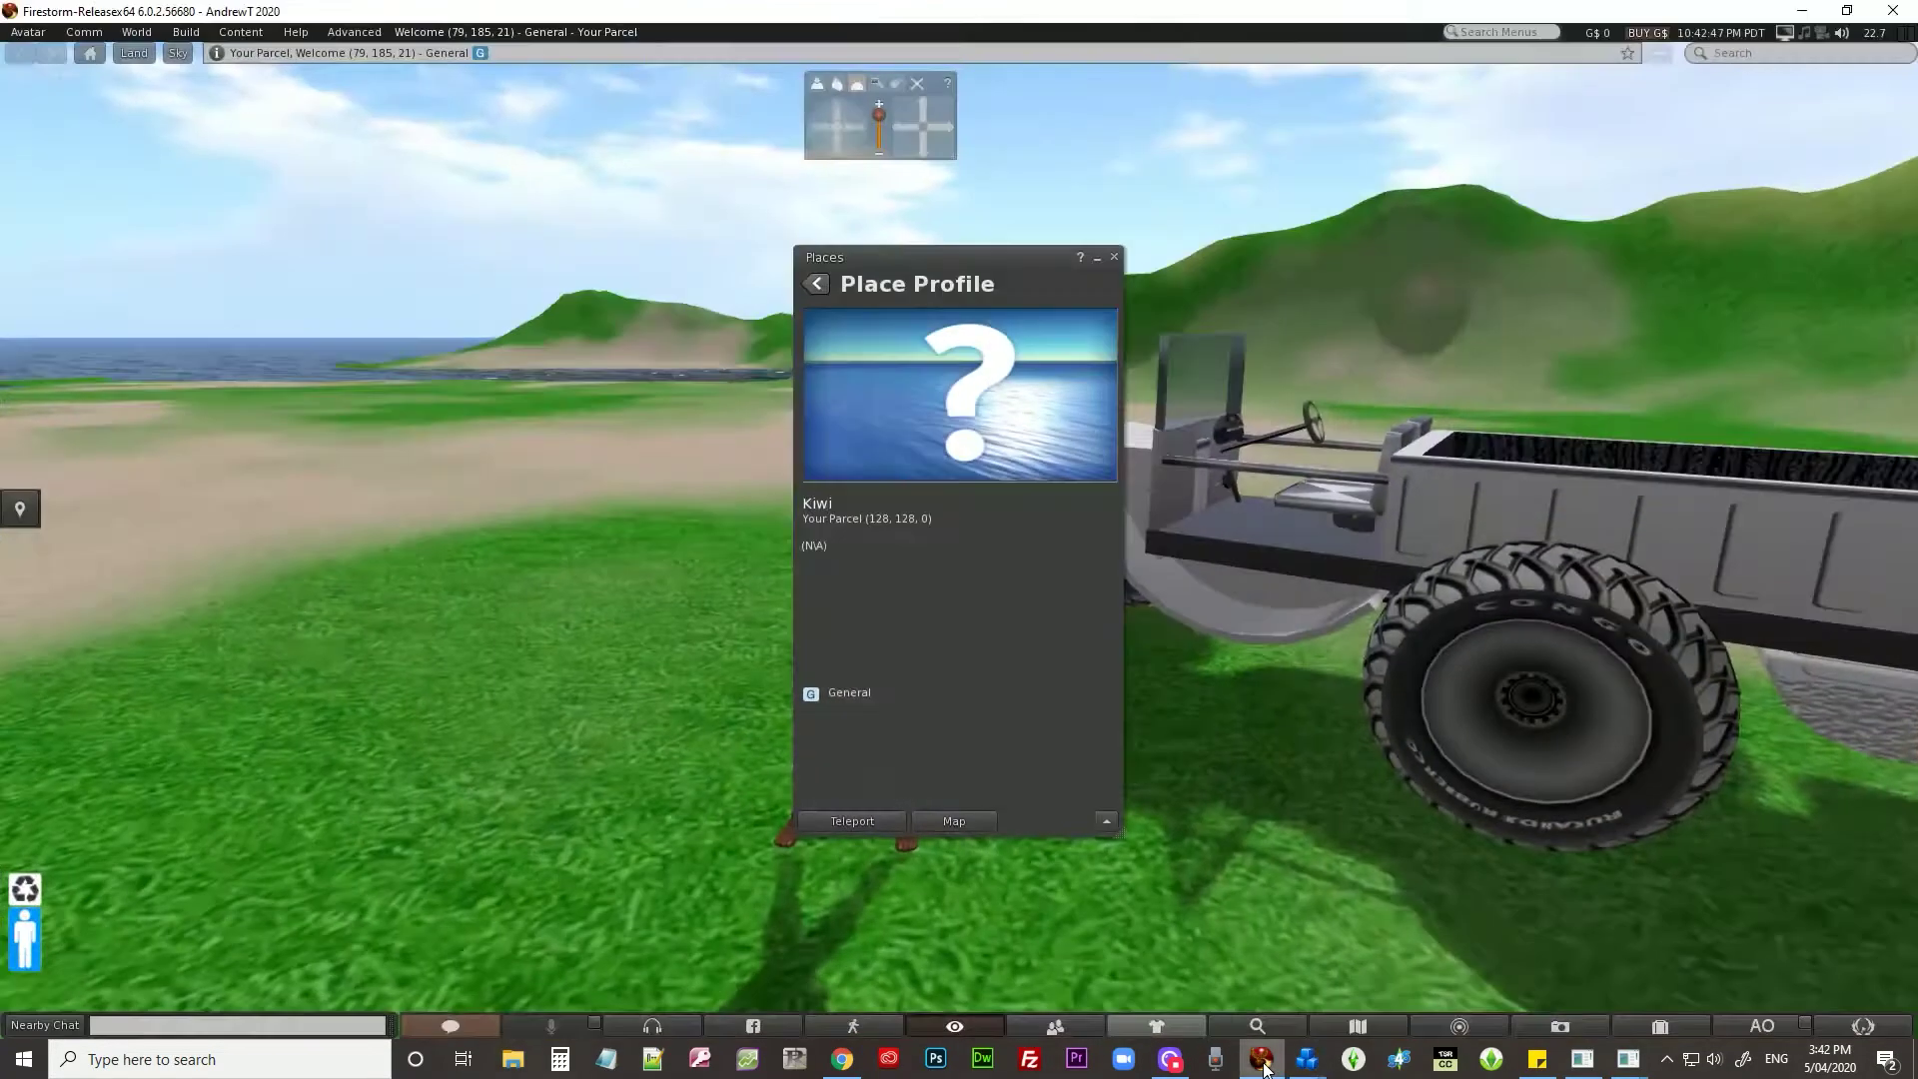
{"action": "left_click", "coordinate": [863, 823]}
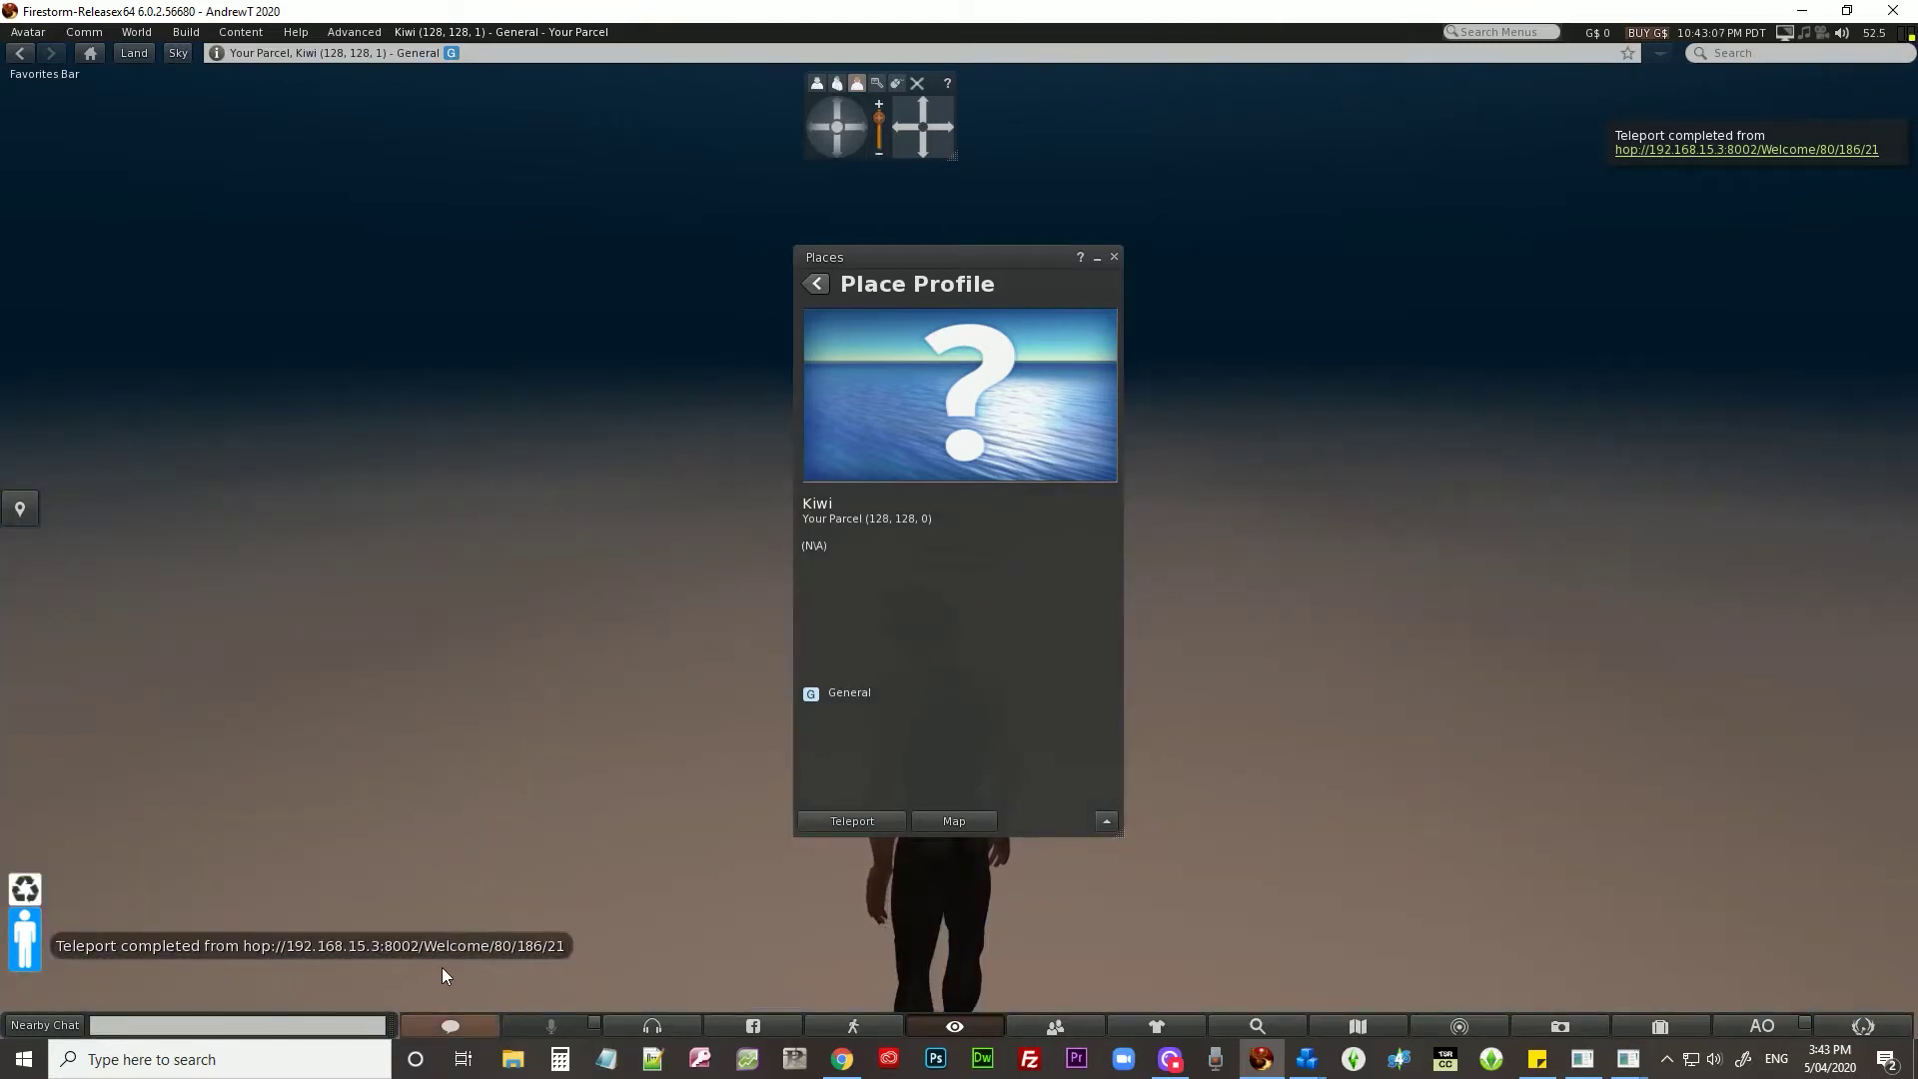
Close the Kiwi place profile, fly up to 50 m and look around the empty sea.
{"action": "left_click", "coordinate": [1114, 257]}
{"action": "key", "text": "Page_Up"}
{"action": "key", "text": "Page_Up"}
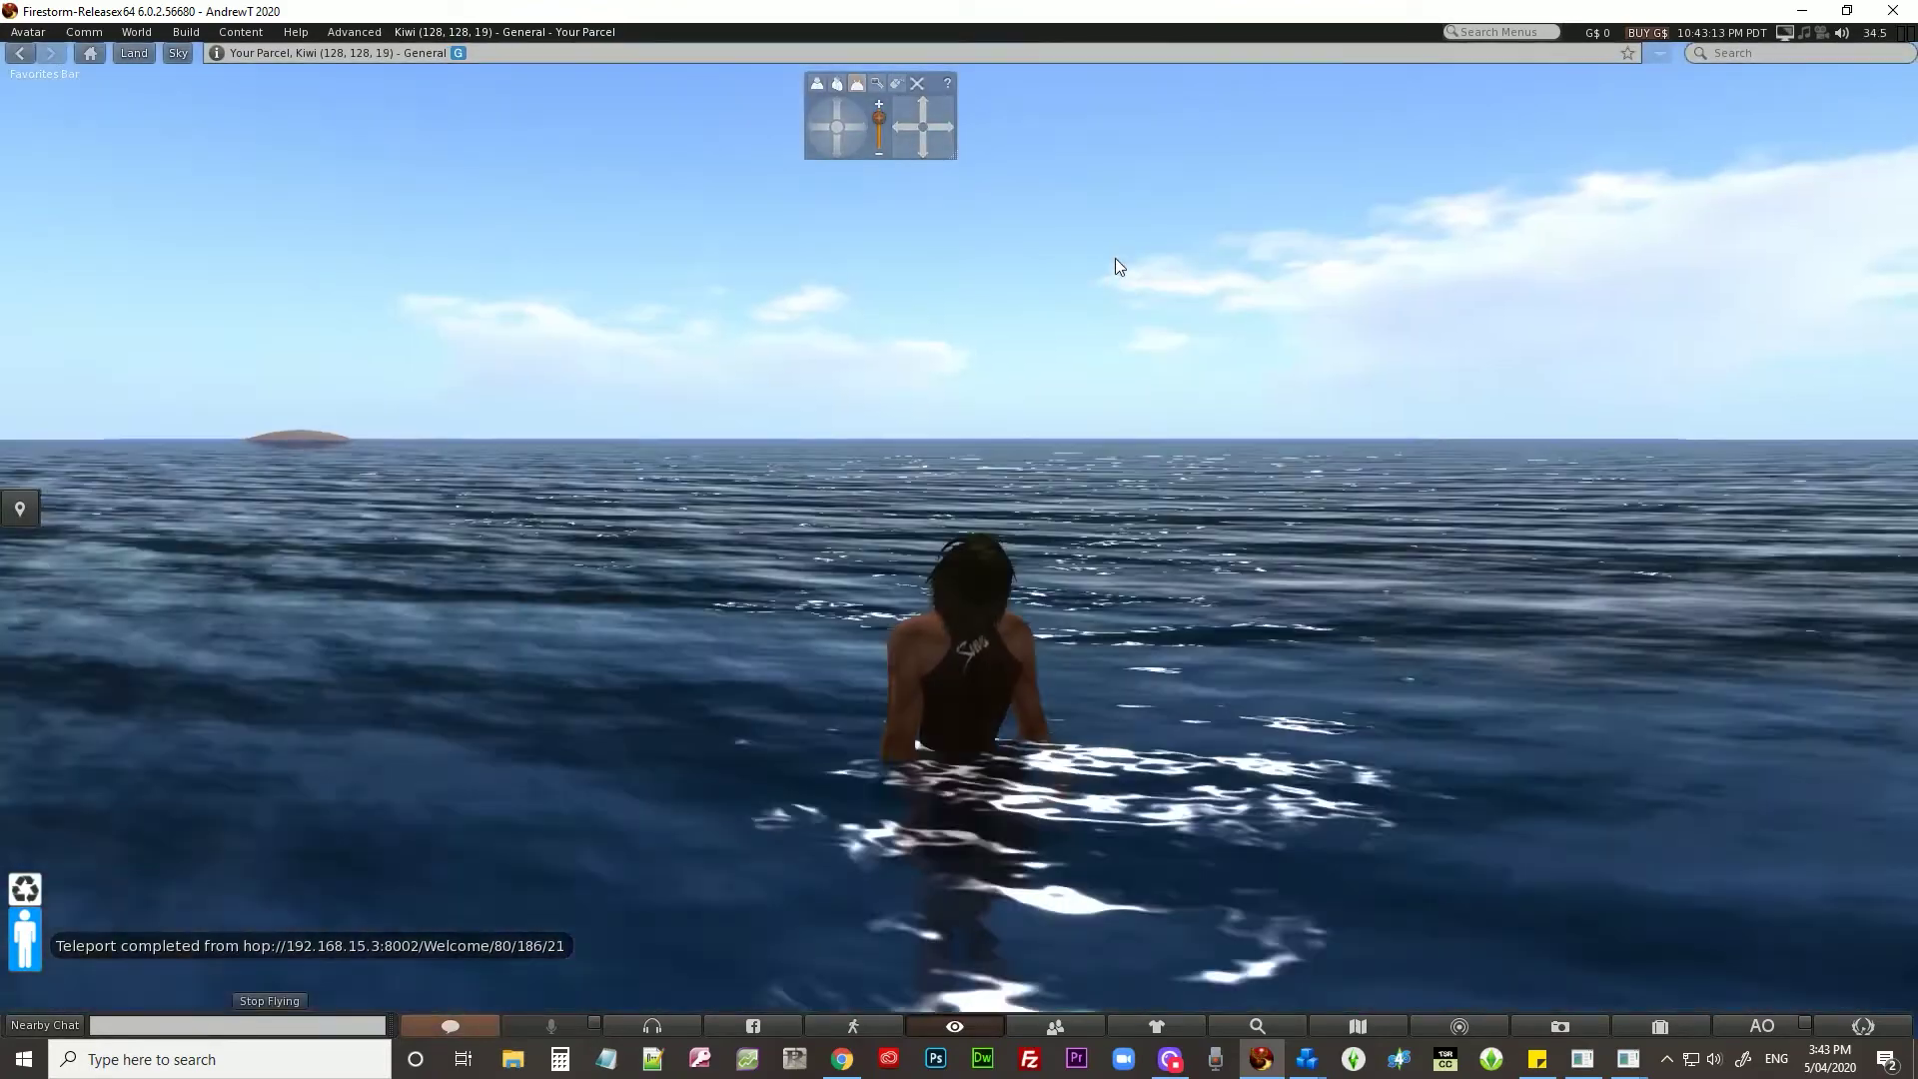
{"action": "key", "text": "Page_Up"}
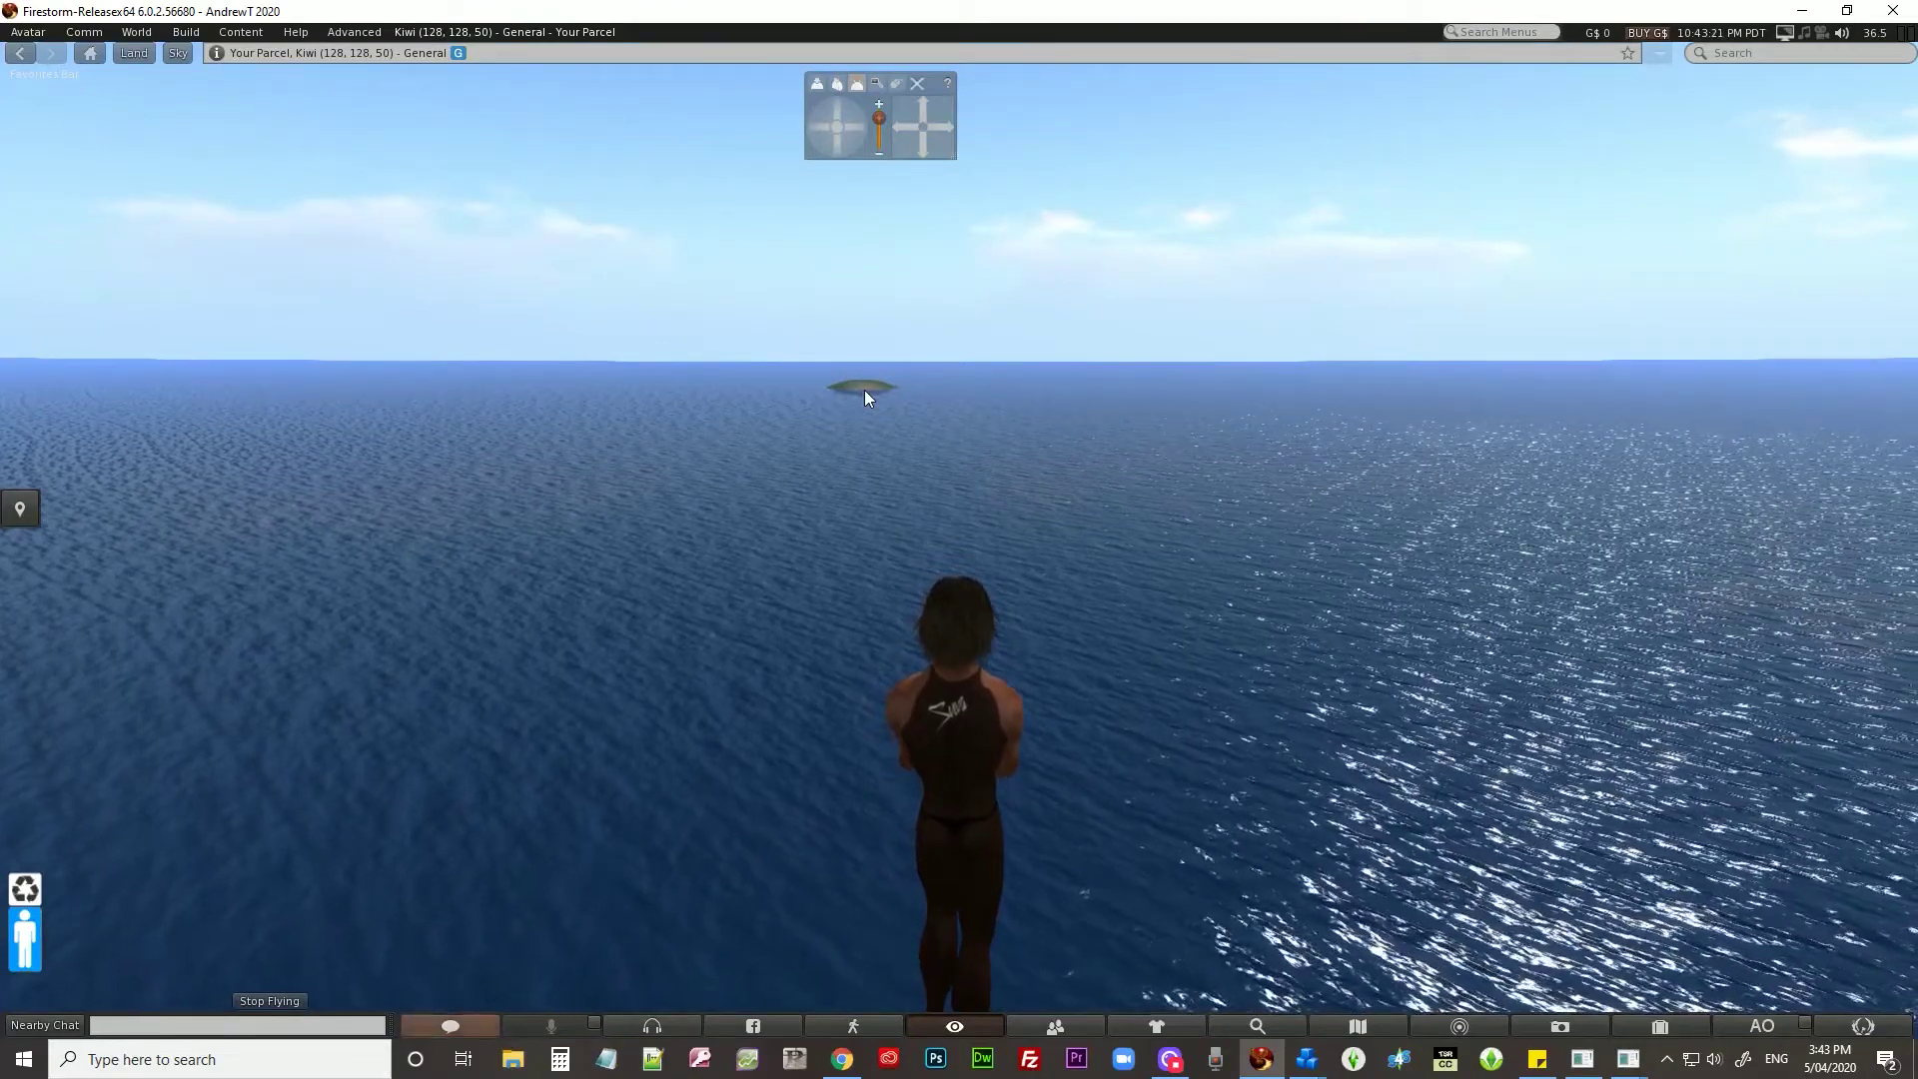
{"action": "left_click", "coordinate": [855, 127]}
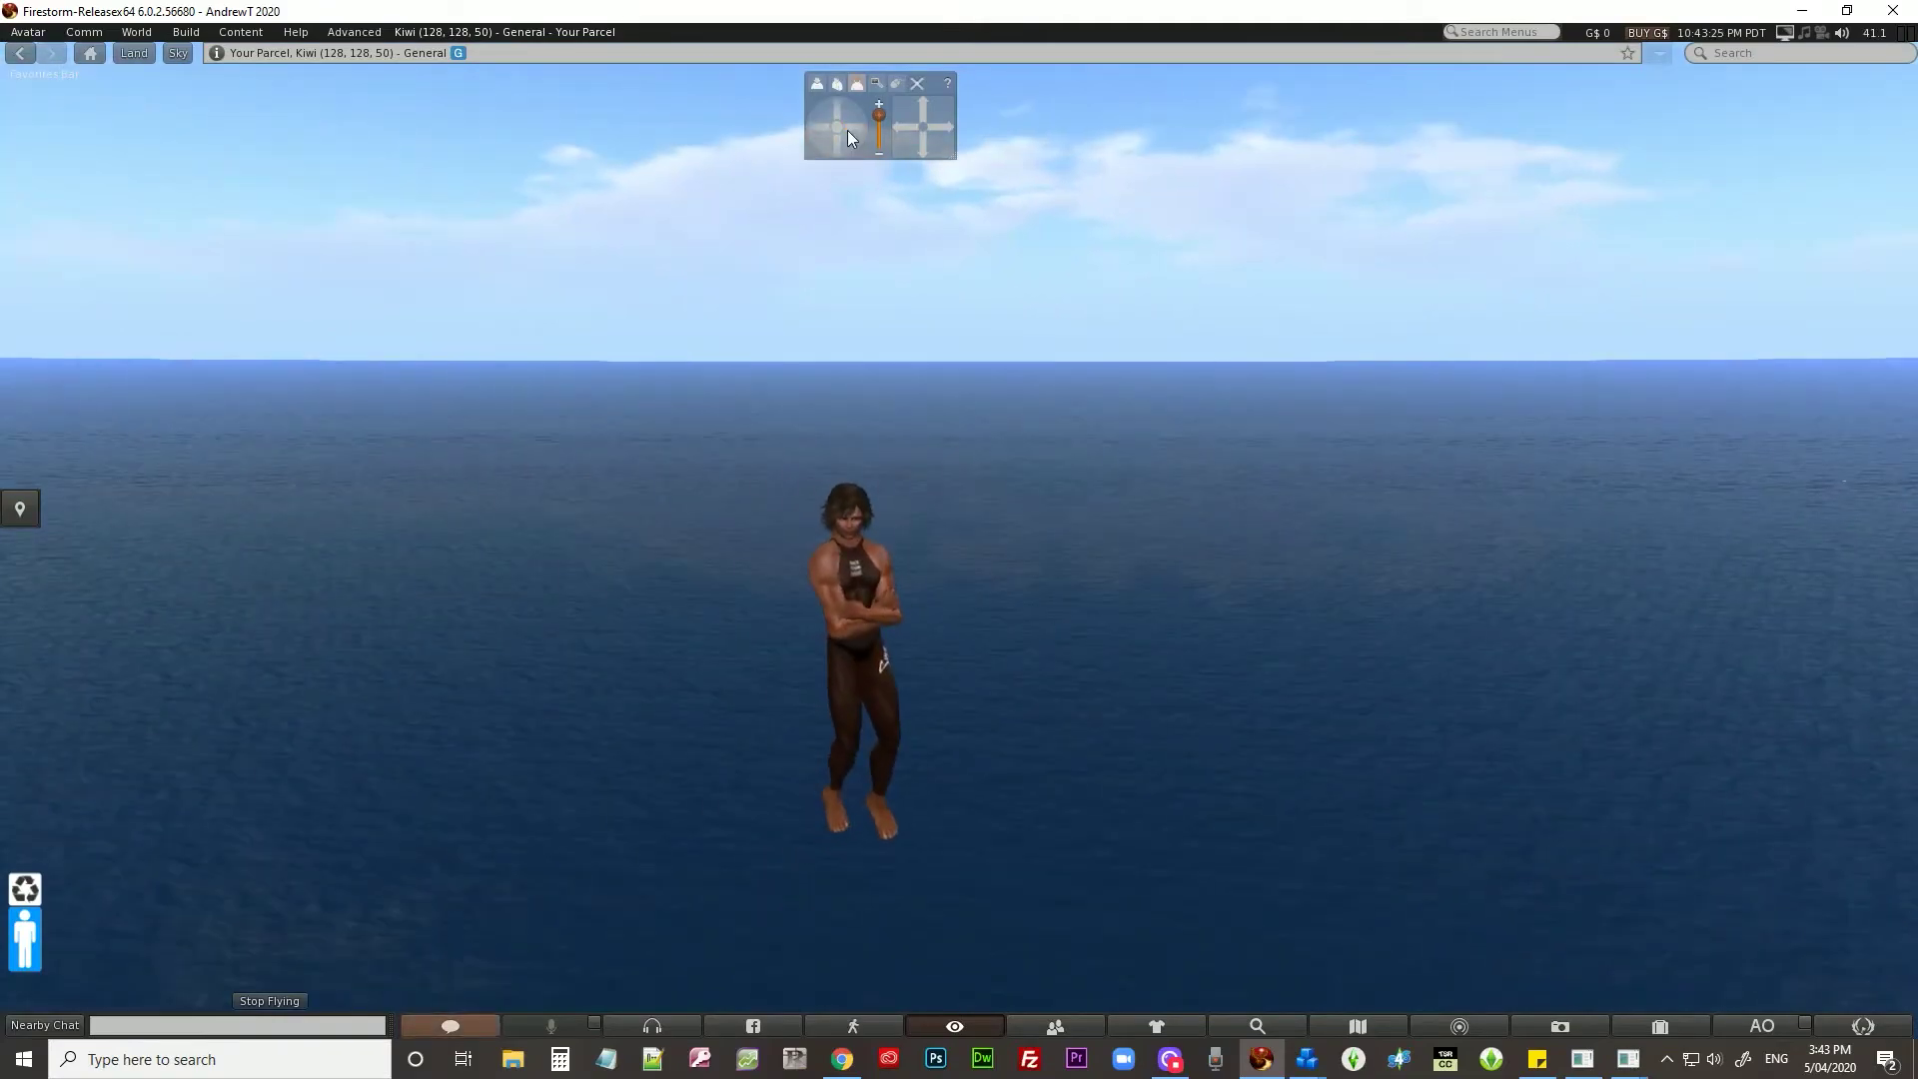
{"action": "left_click", "coordinate": [818, 124]}
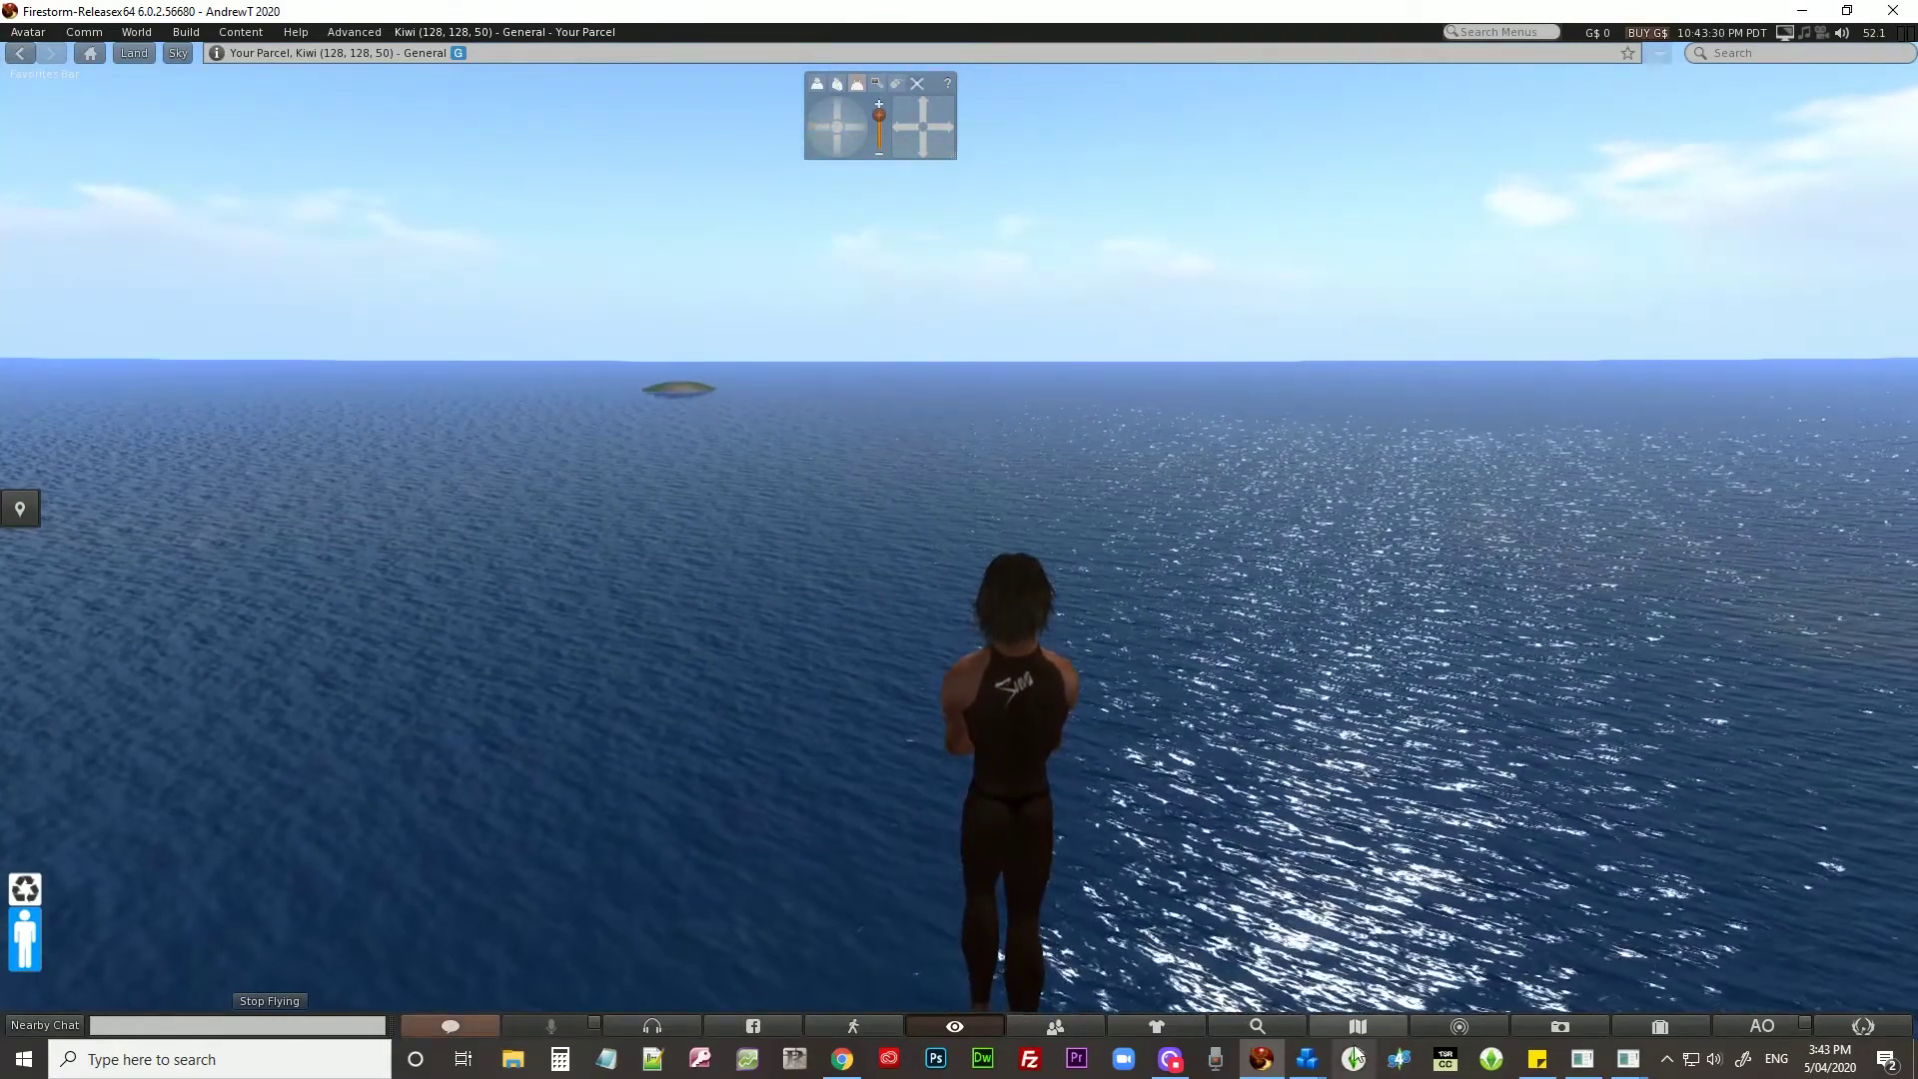
{"action": "mouse_move", "coordinate": [1314, 1071]}
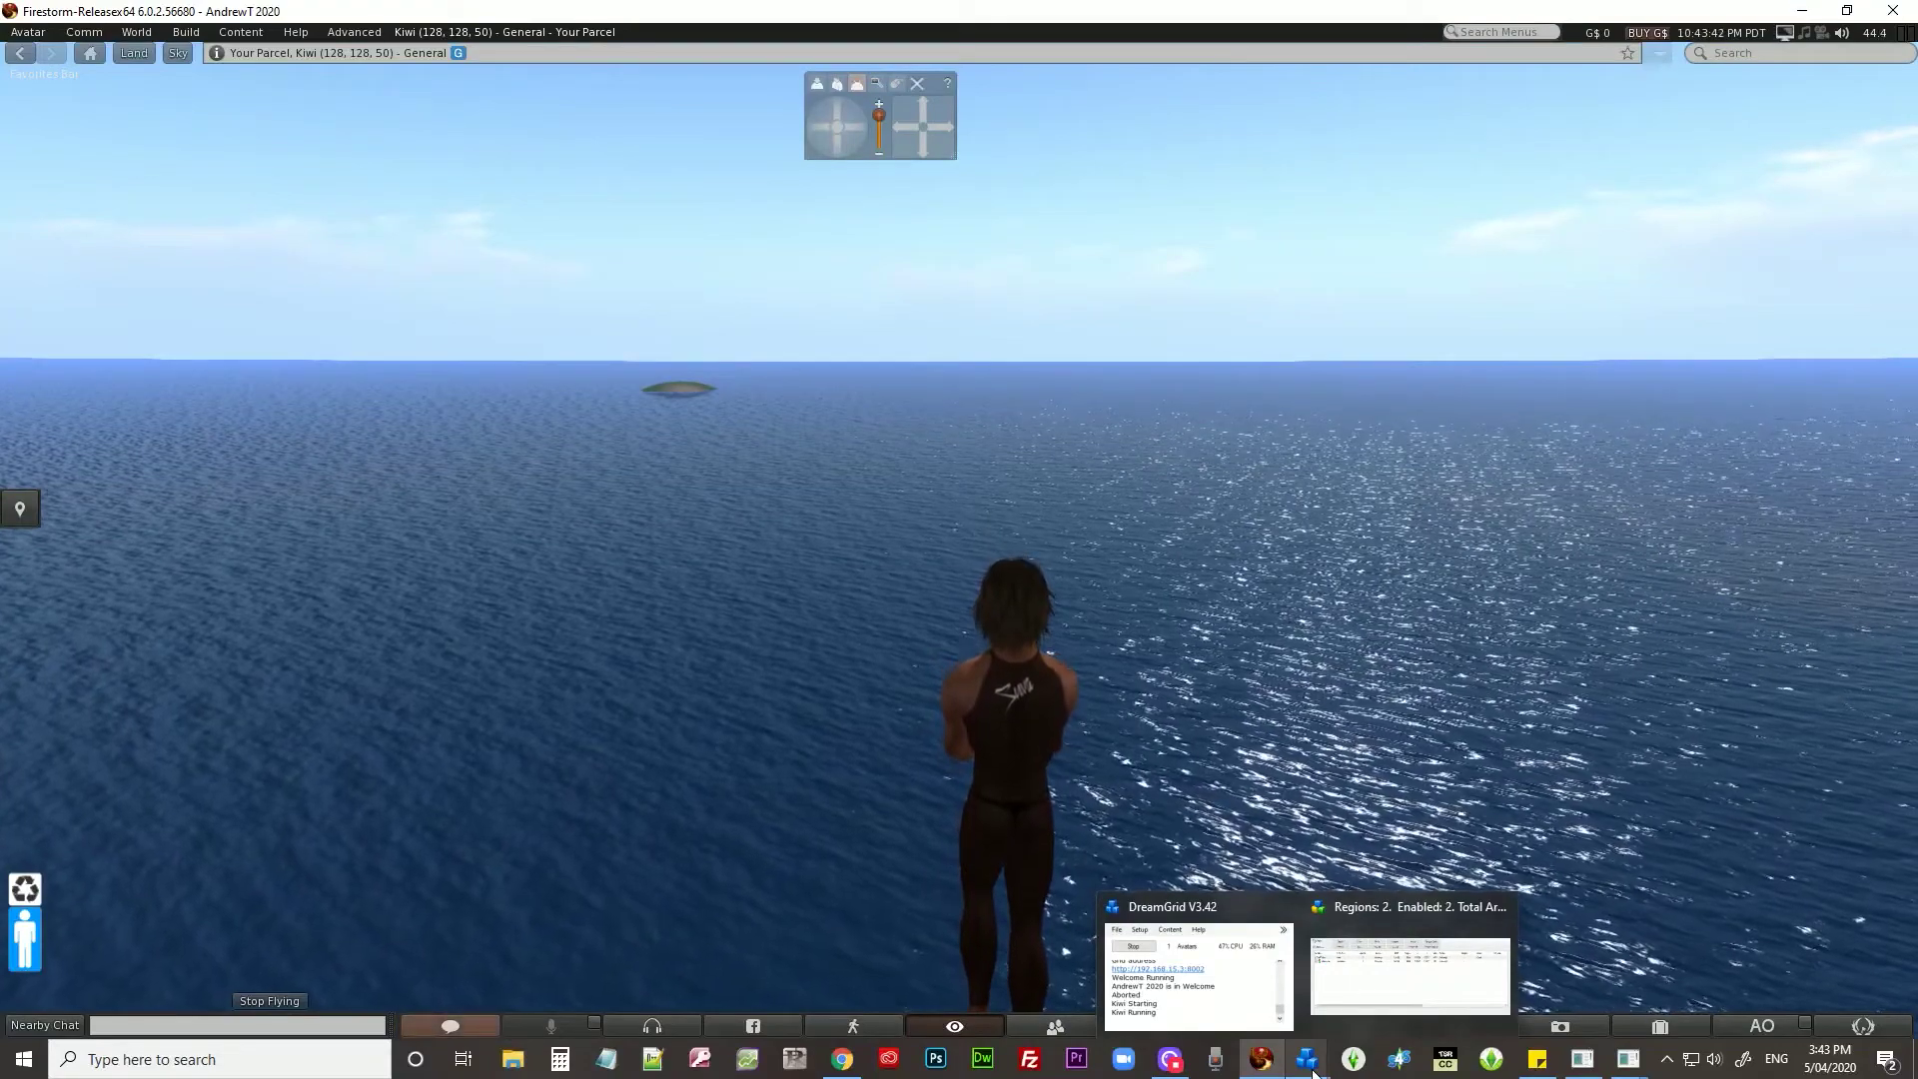
In DreamGrid, start loading a region OAR with Kiwi as the target region.
{"action": "left_click", "coordinate": [1198, 974]}
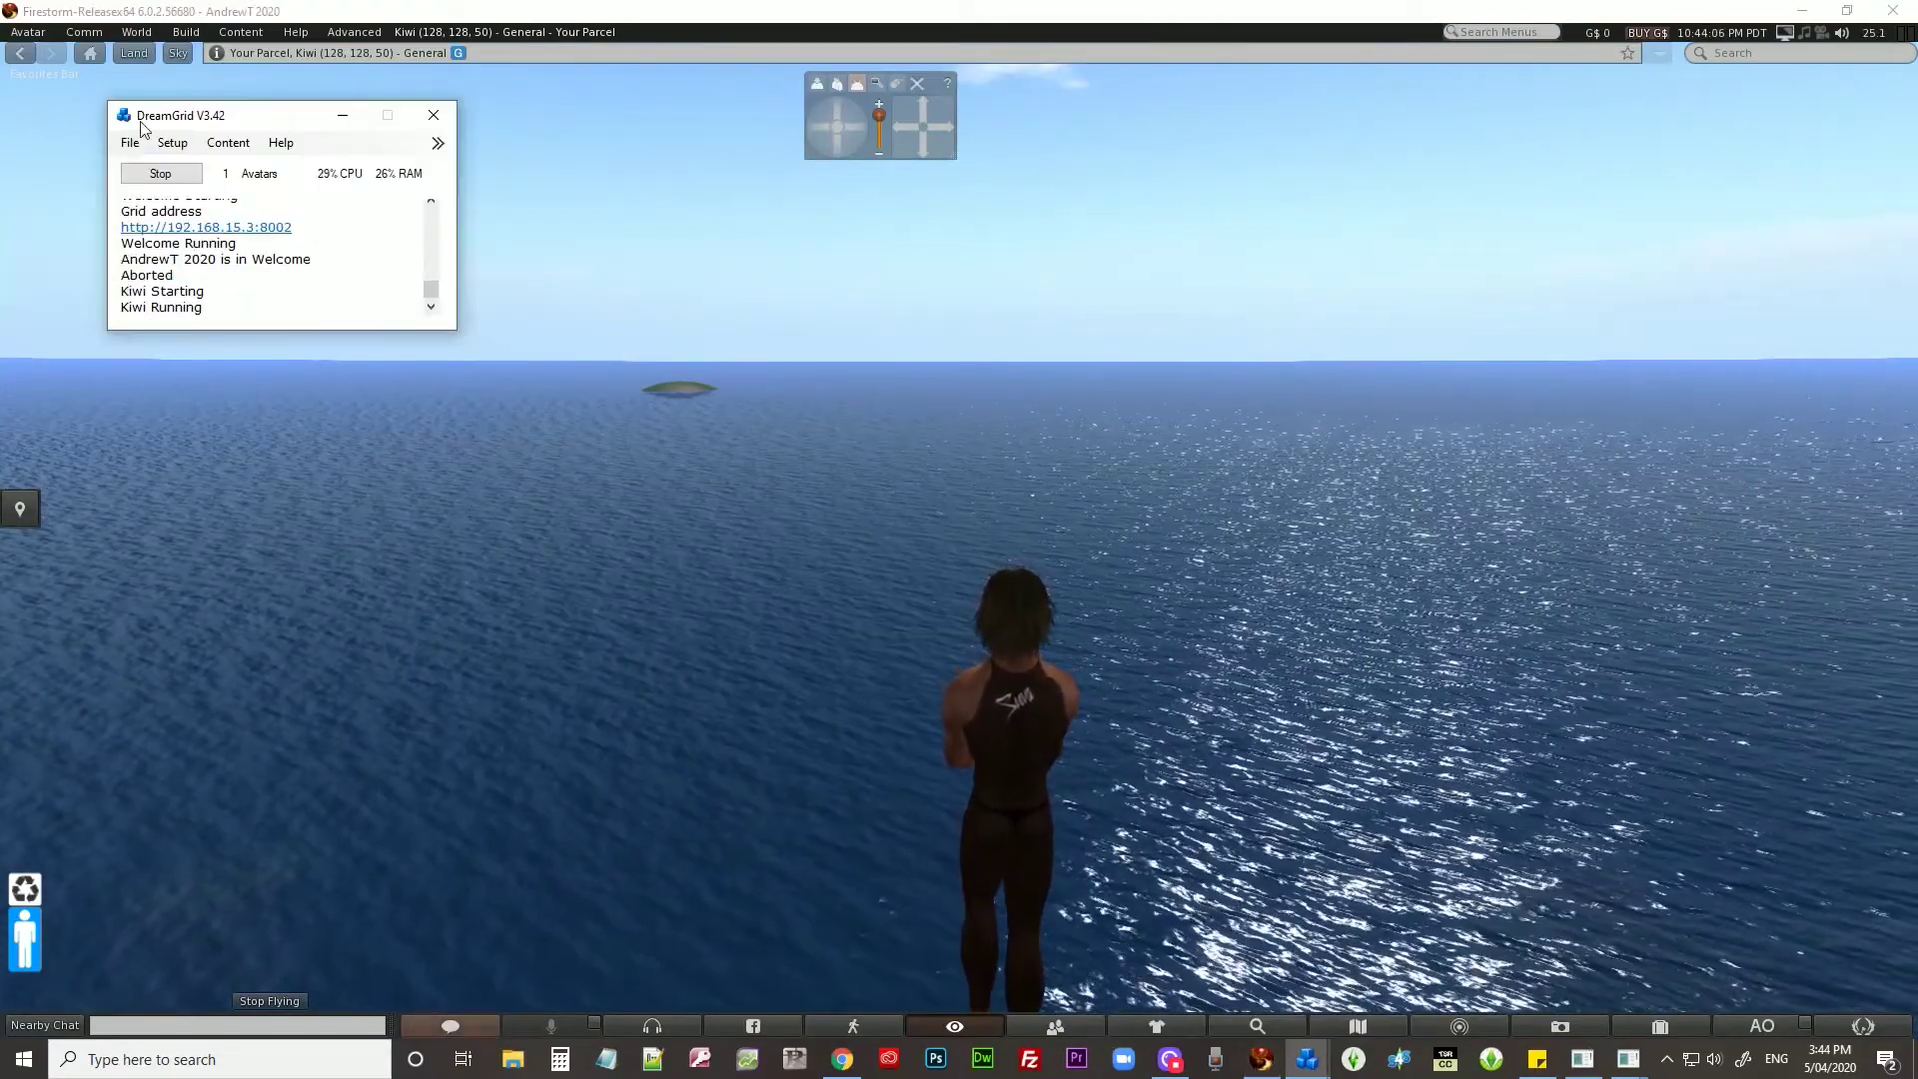
{"action": "left_click", "coordinate": [174, 144]}
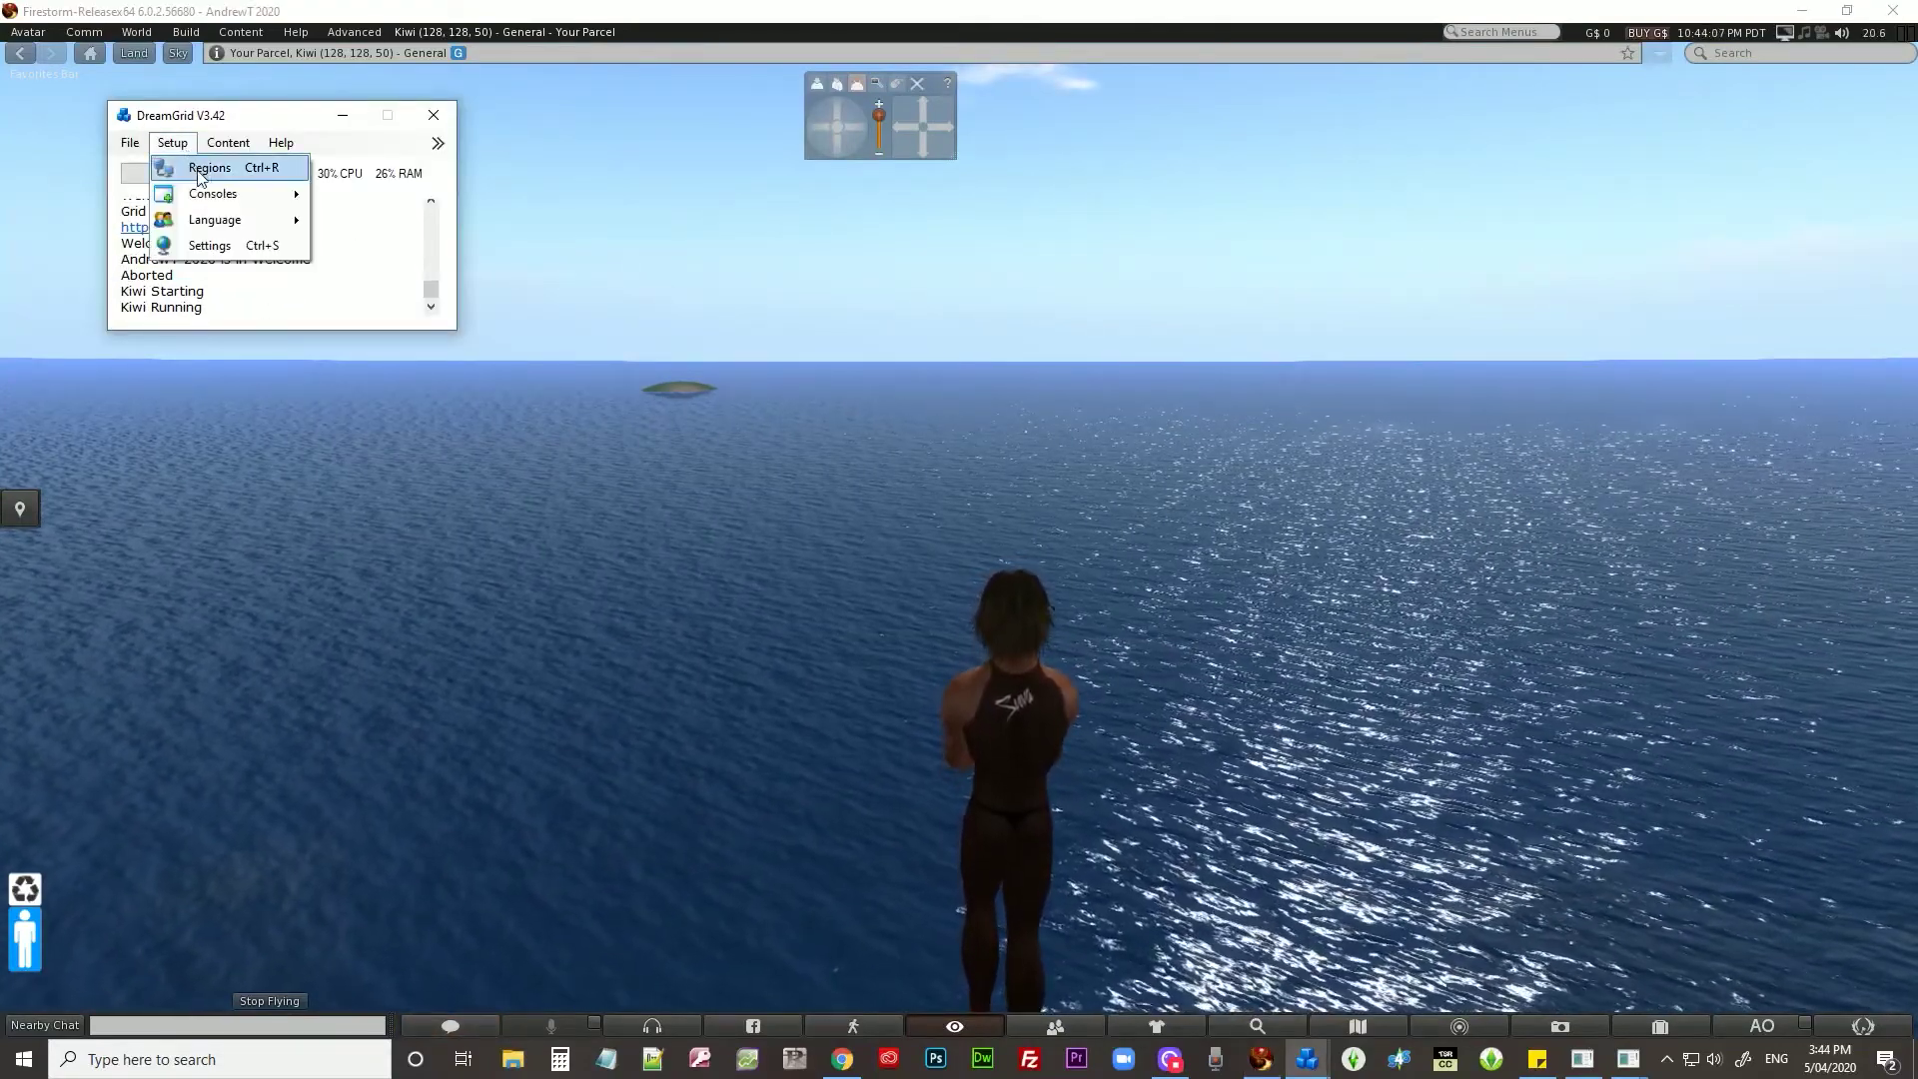
{"action": "mouse_move", "coordinate": [250, 145]}
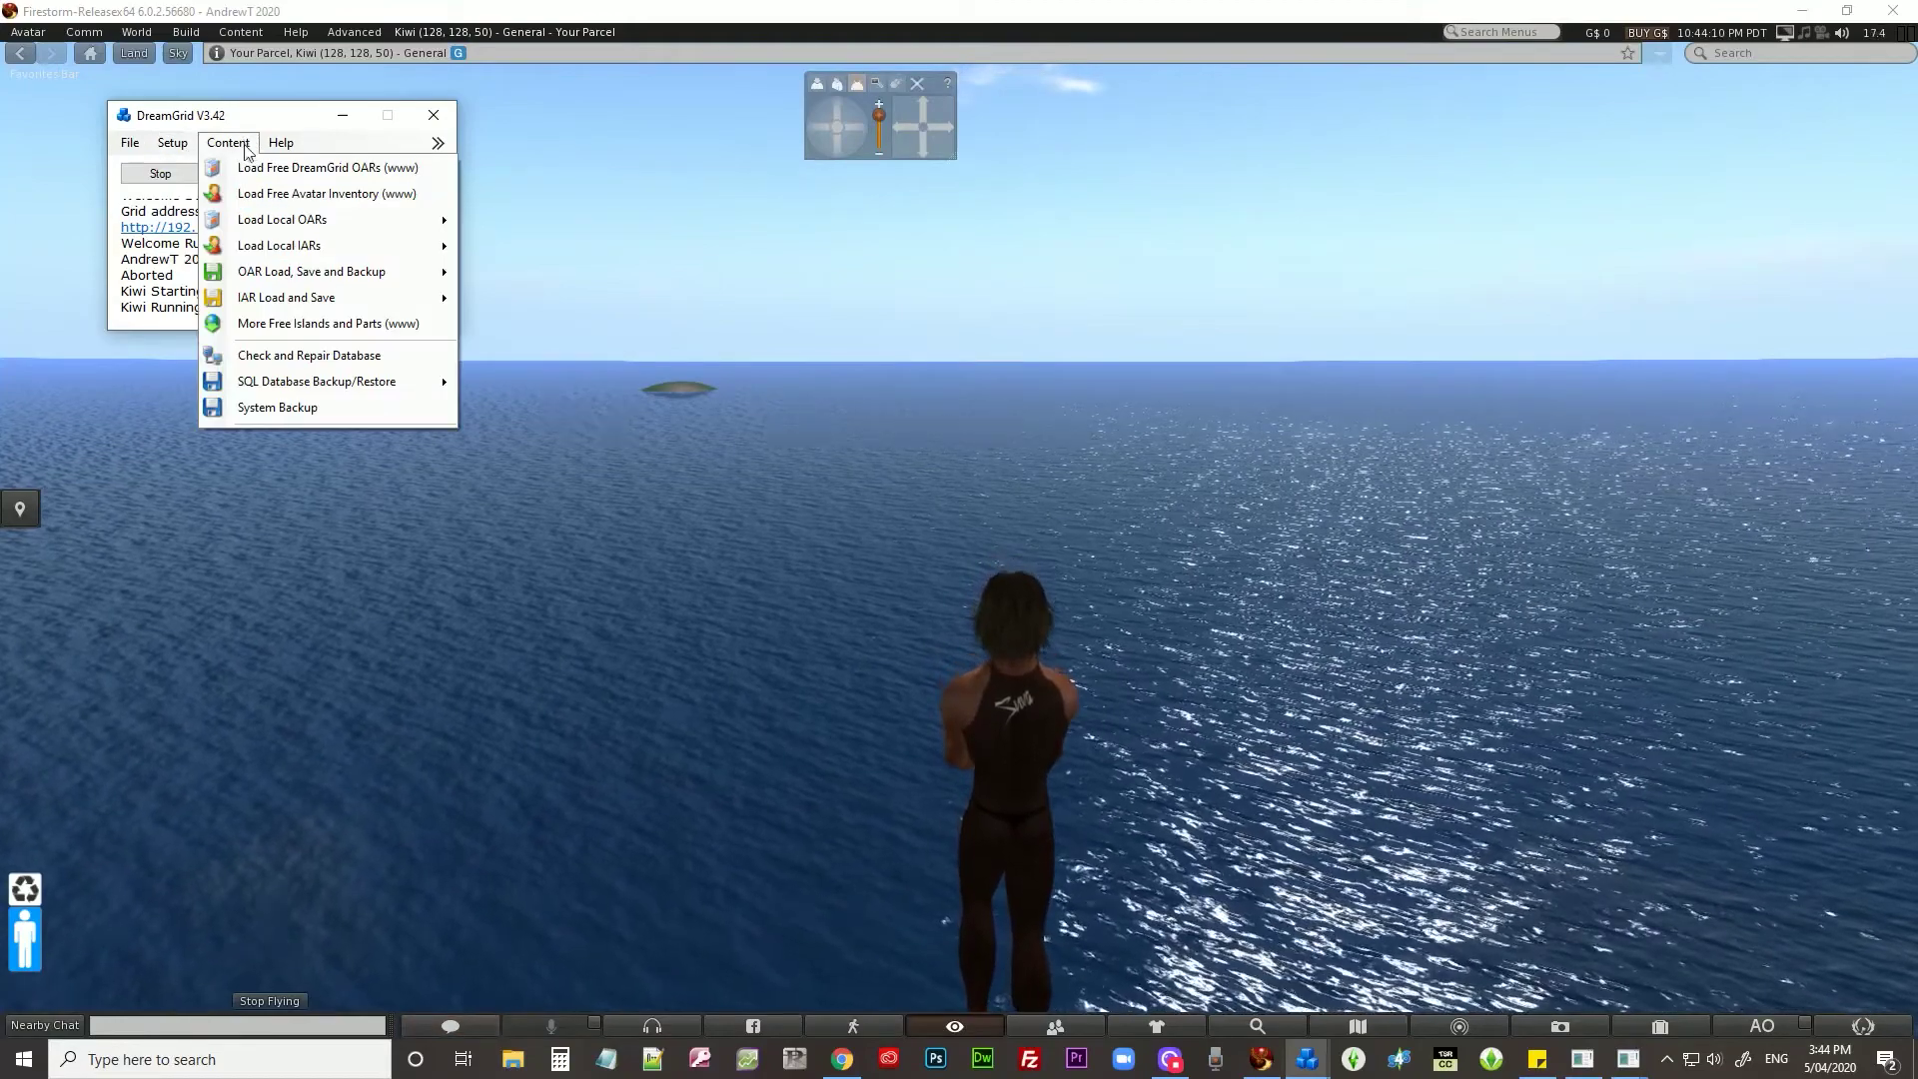
{"action": "mouse_move", "coordinate": [296, 283]}
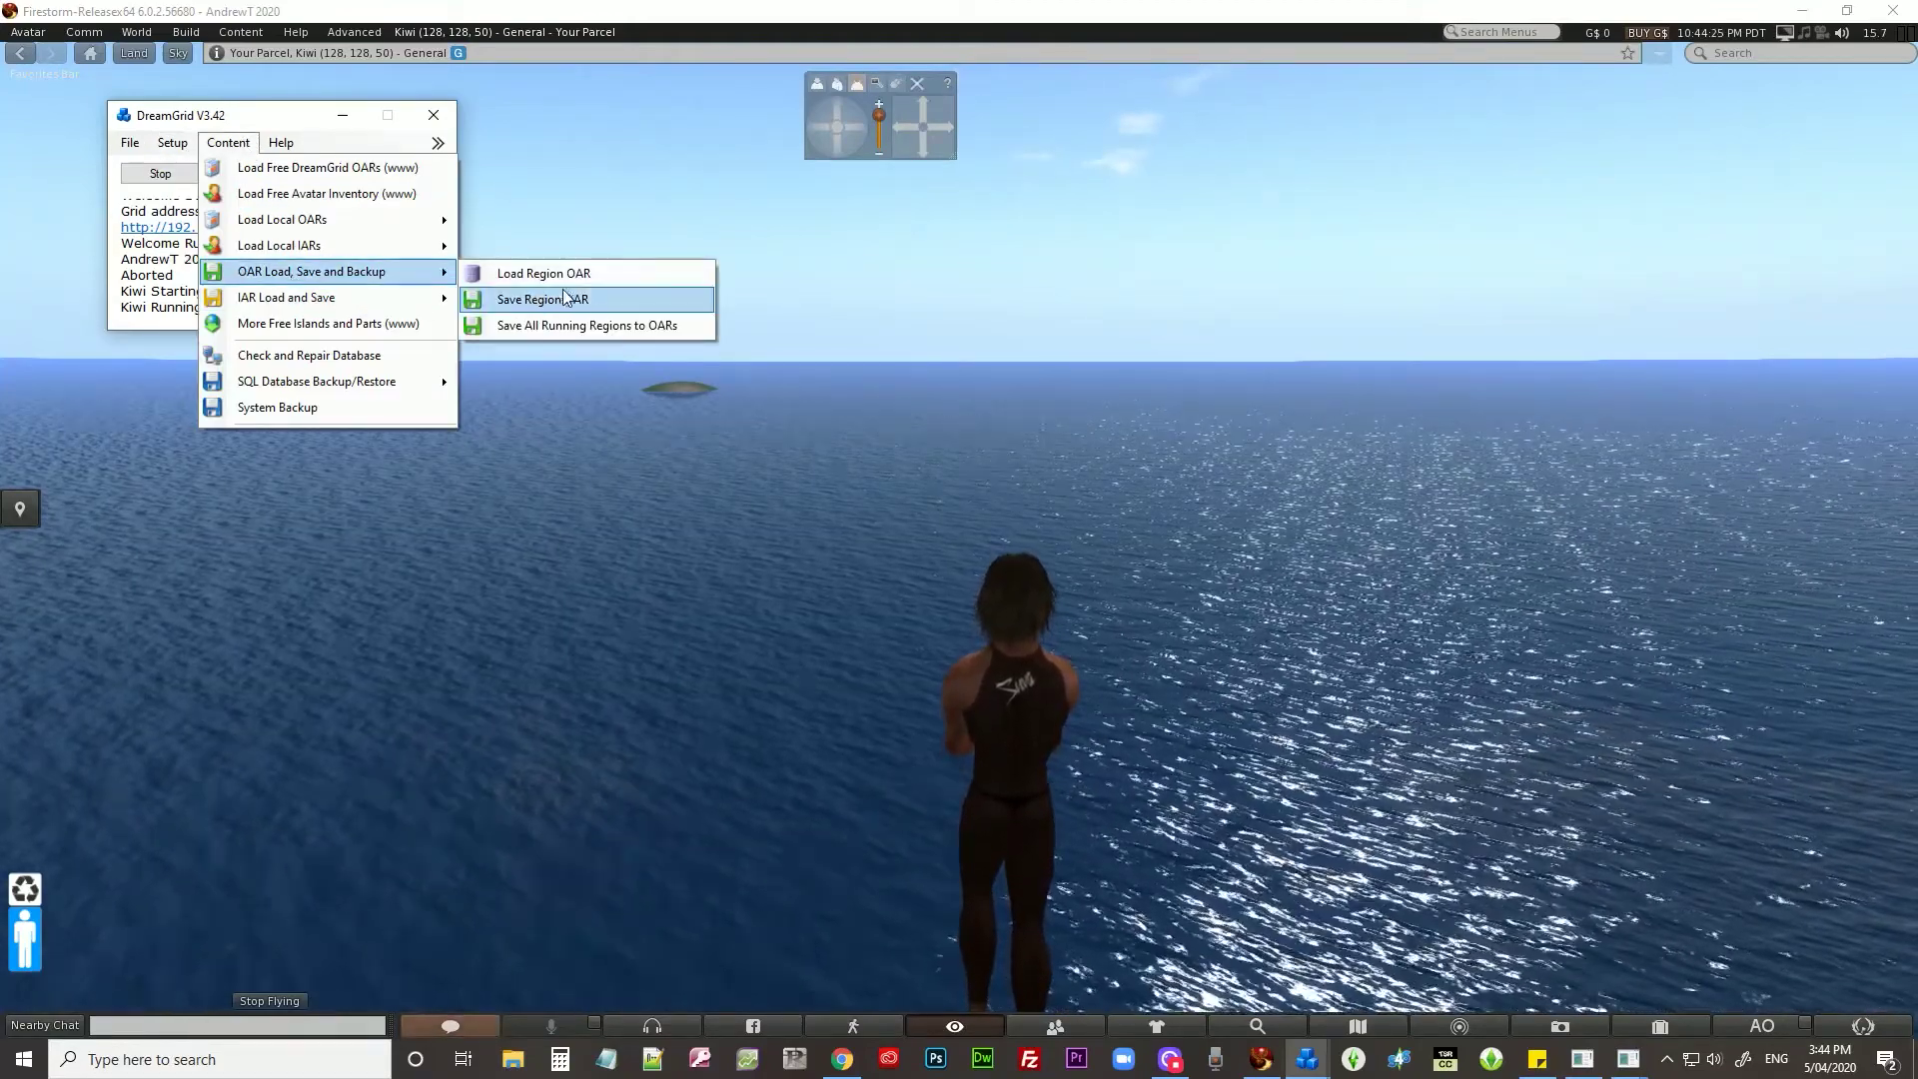
{"action": "left_click", "coordinate": [599, 276]}
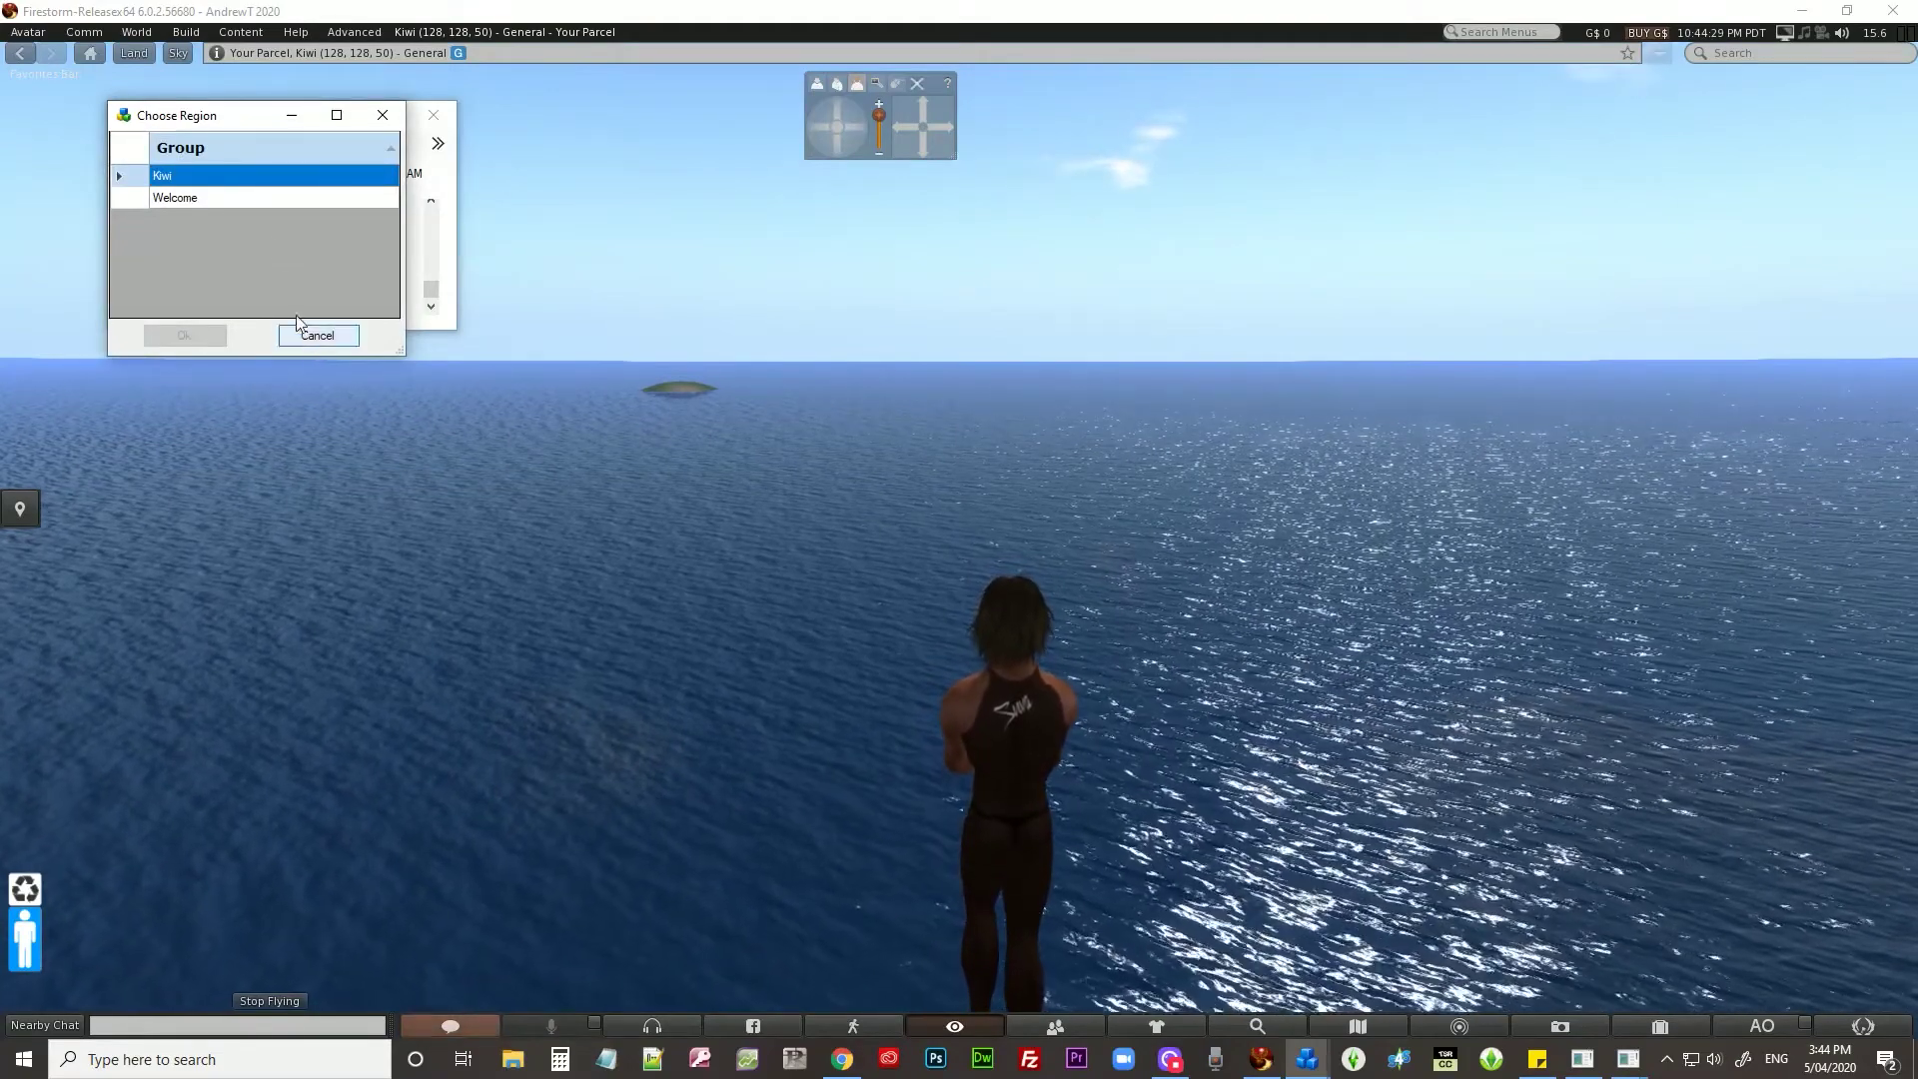
{"action": "left_click", "coordinate": [217, 177]}
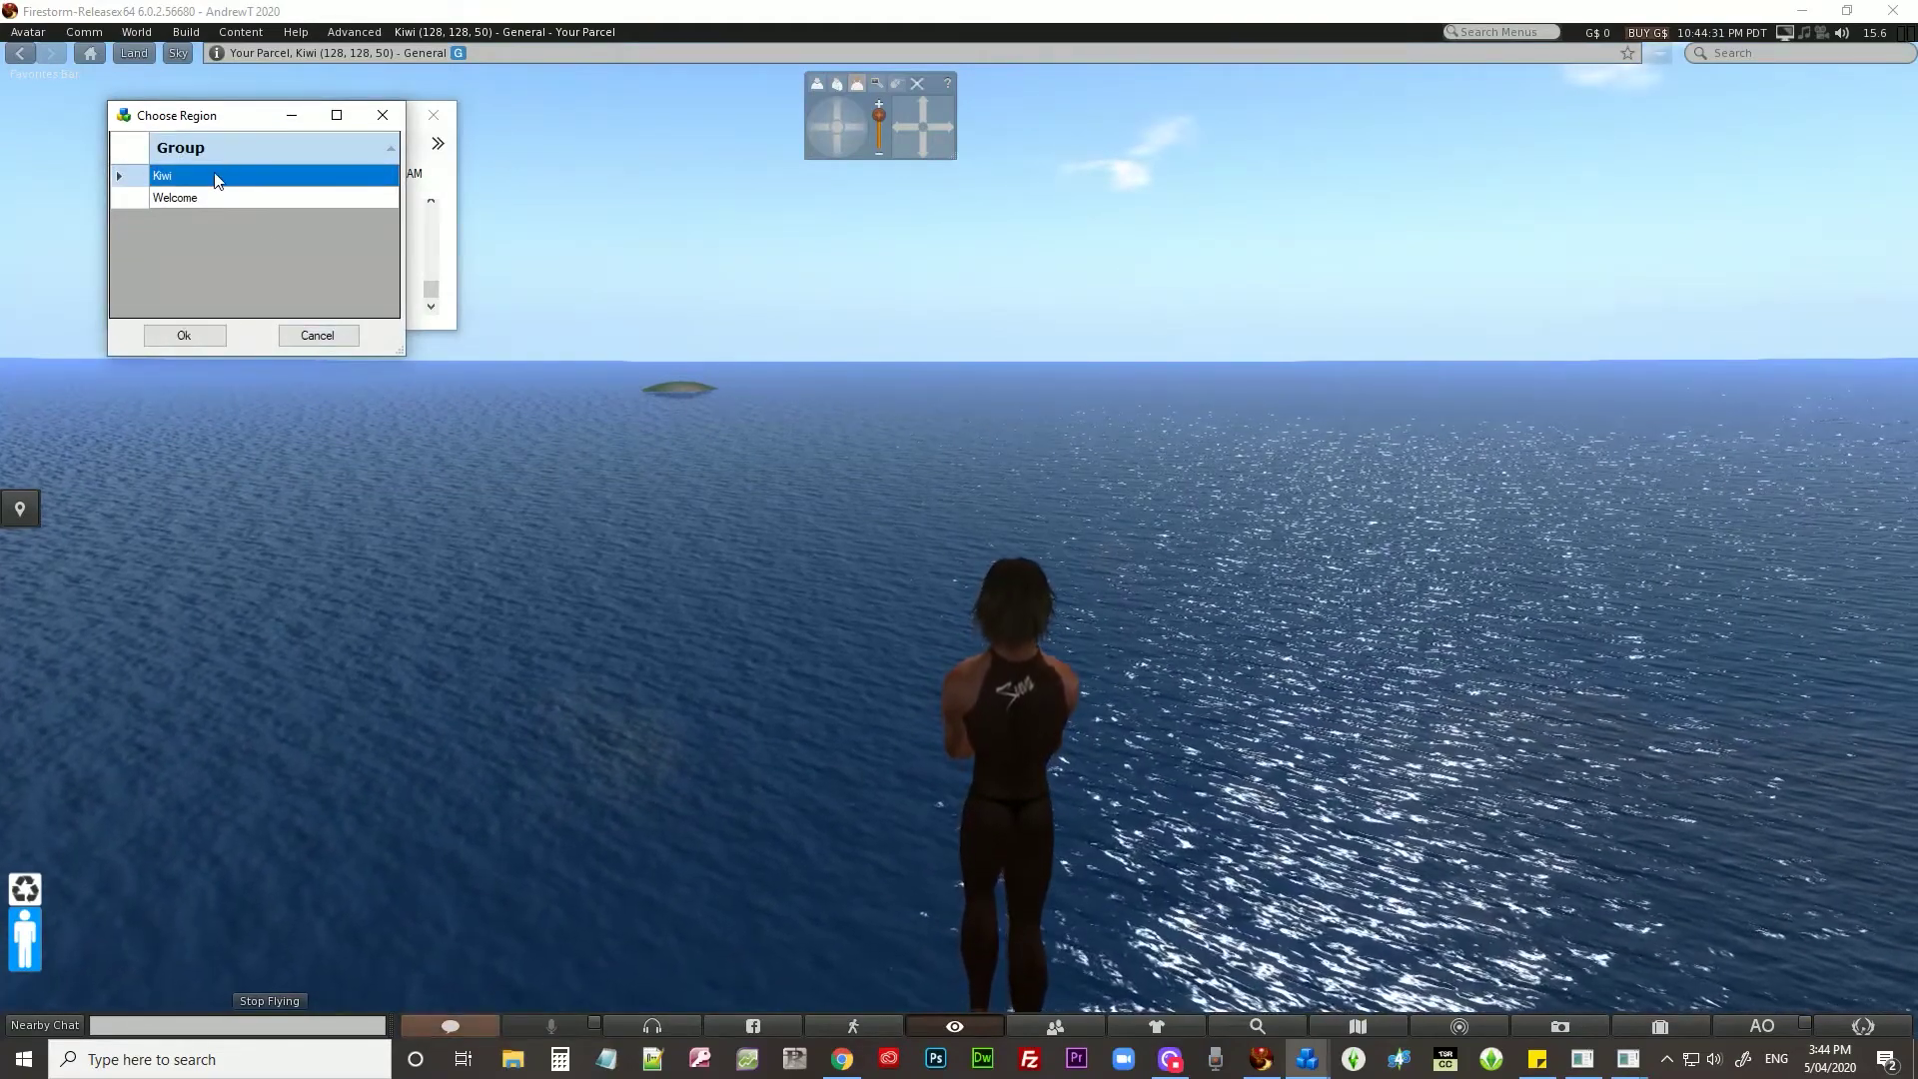
{"action": "left_click", "coordinate": [192, 332]}
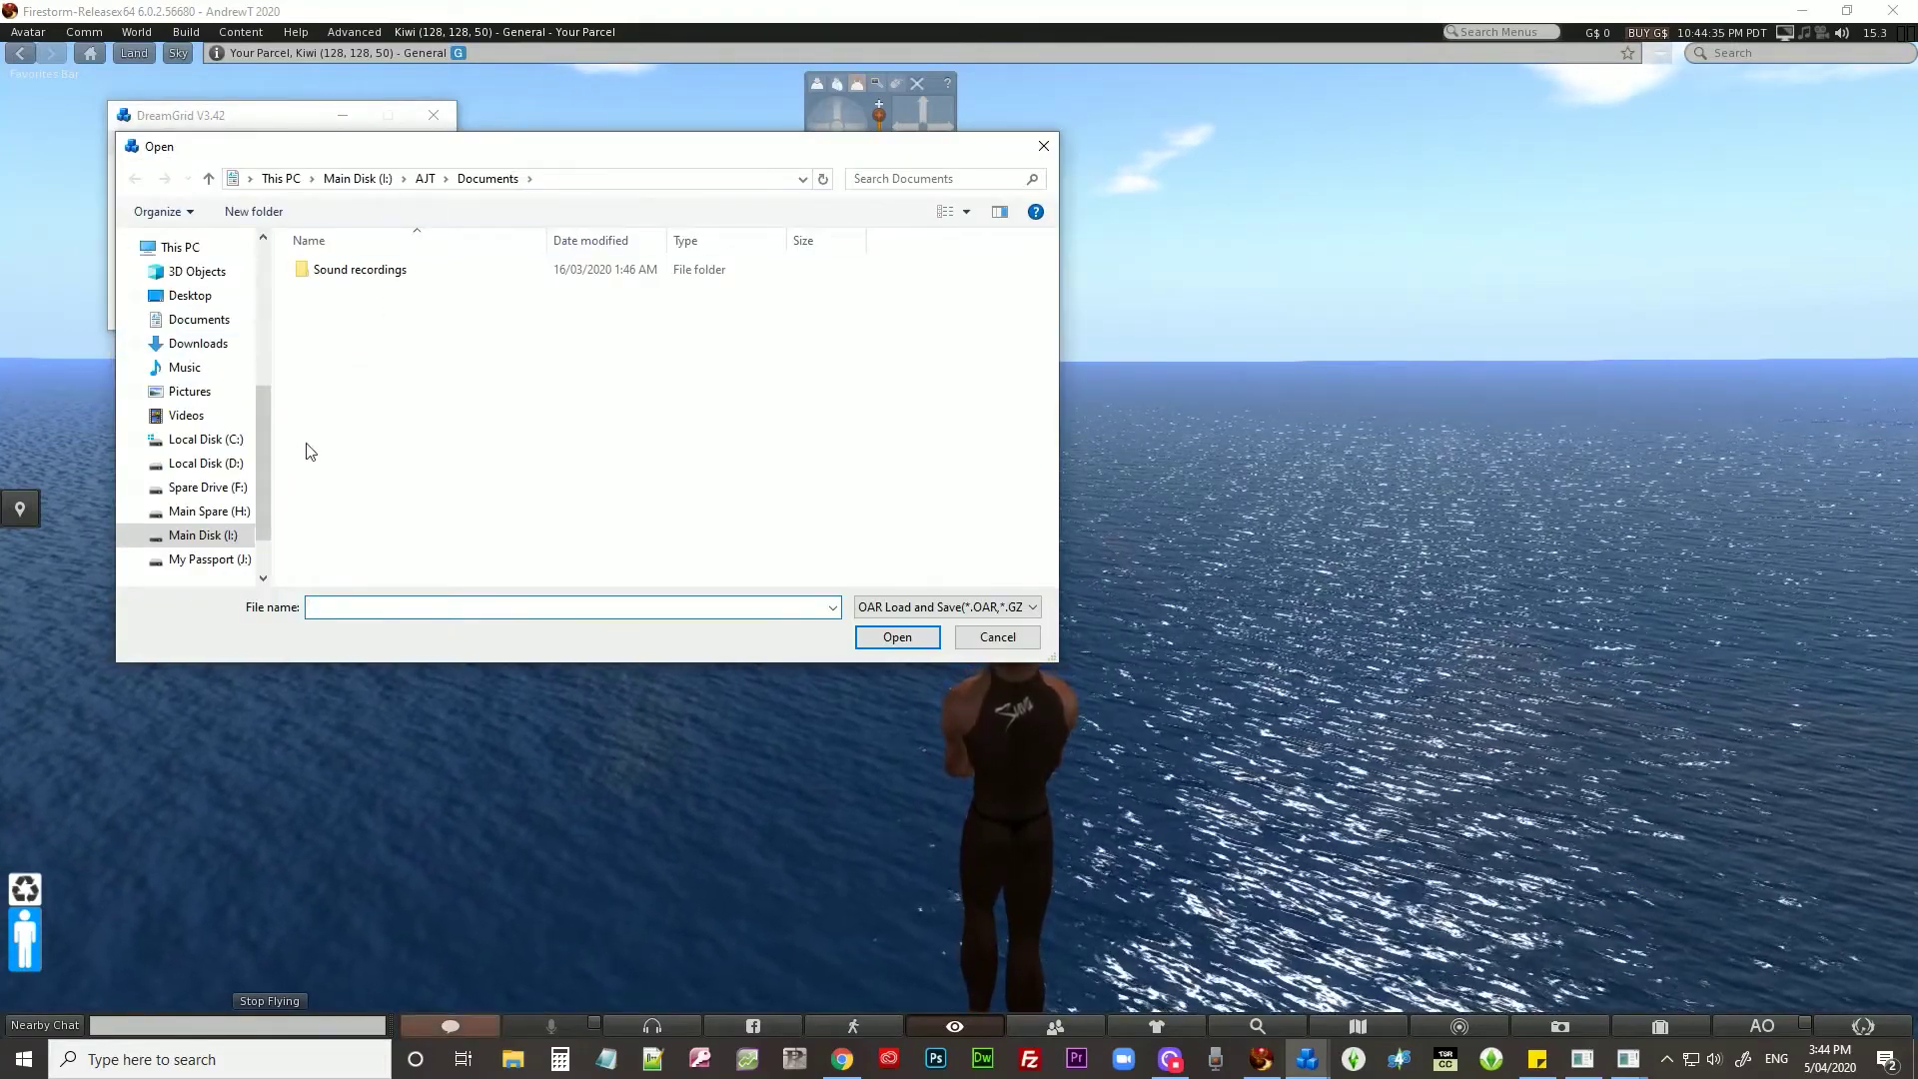
Browse to Main Disk (I:) > 2016 MASTER FILES > Gaming > OpenSim.
{"action": "left_click", "coordinate": [200, 539]}
{"action": "left_click", "coordinate": [386, 269]}
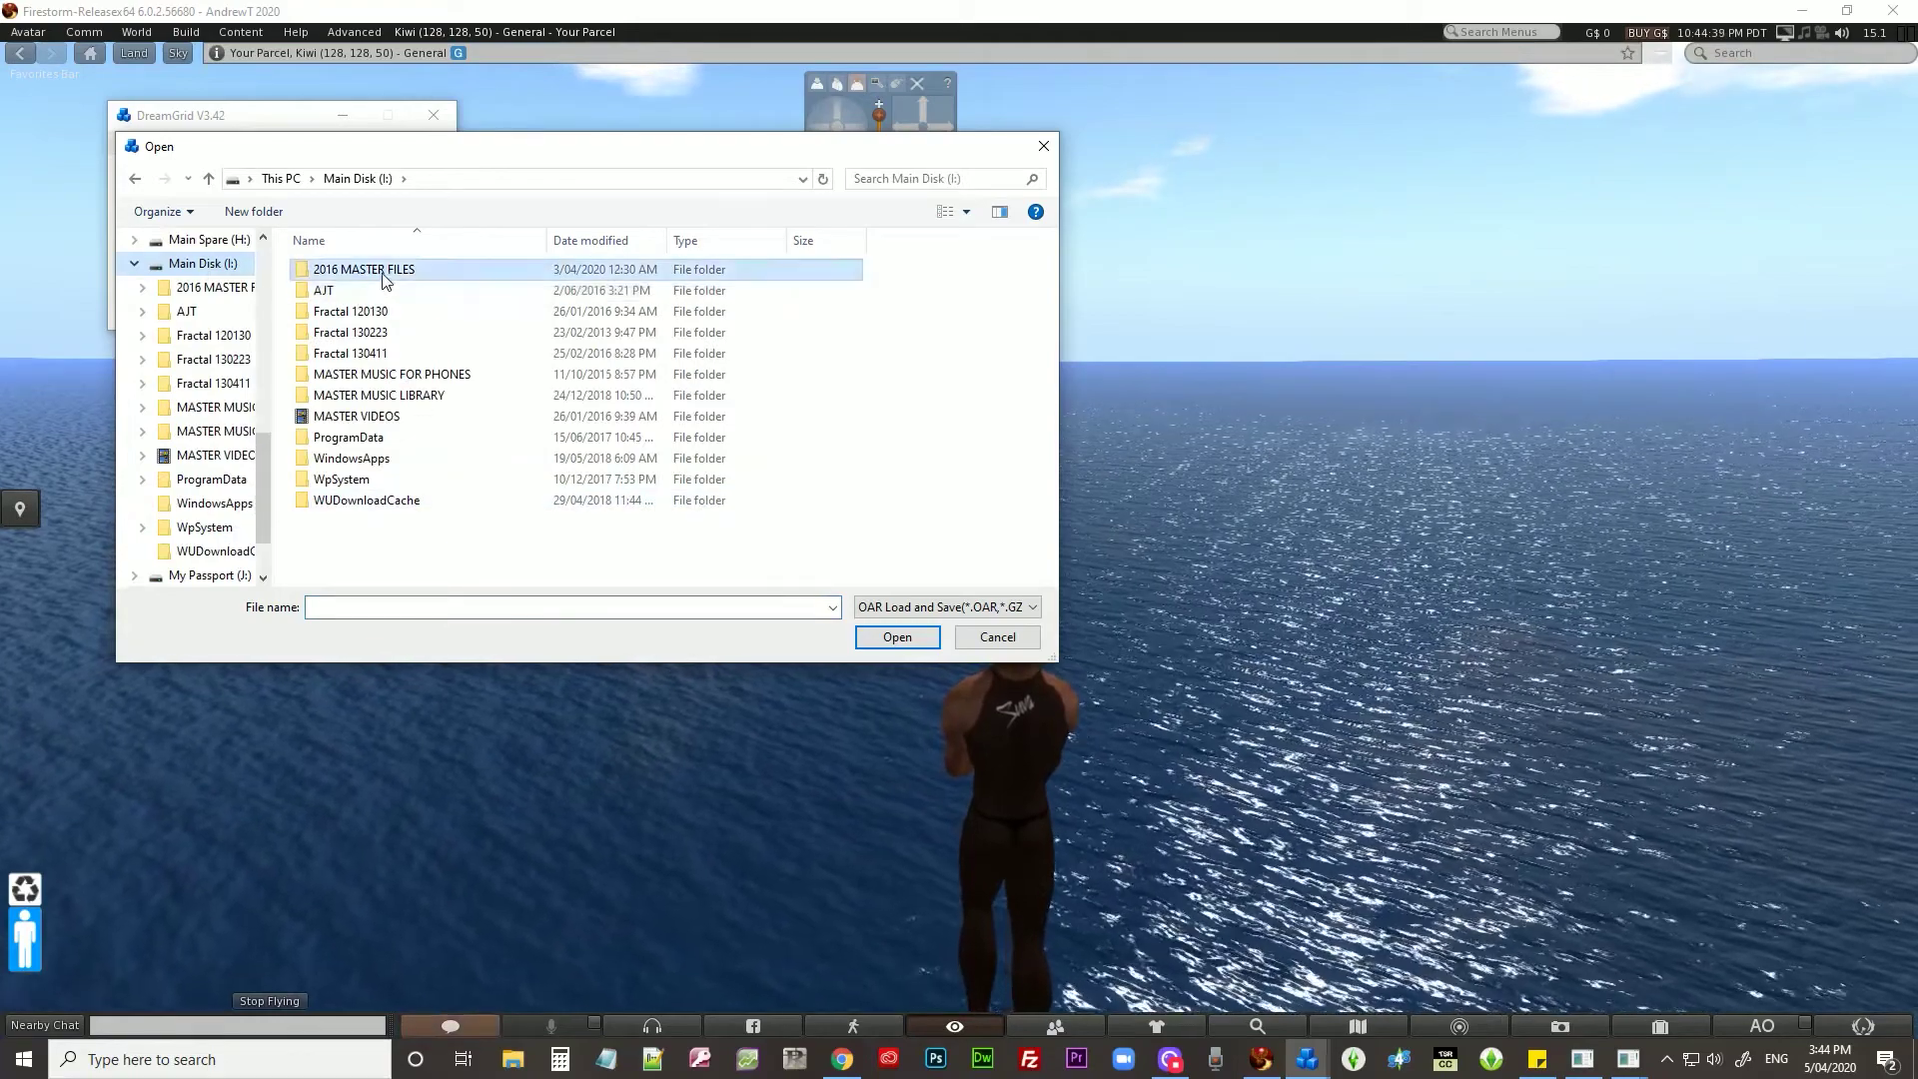
{"action": "left_click", "coordinate": [385, 270]}
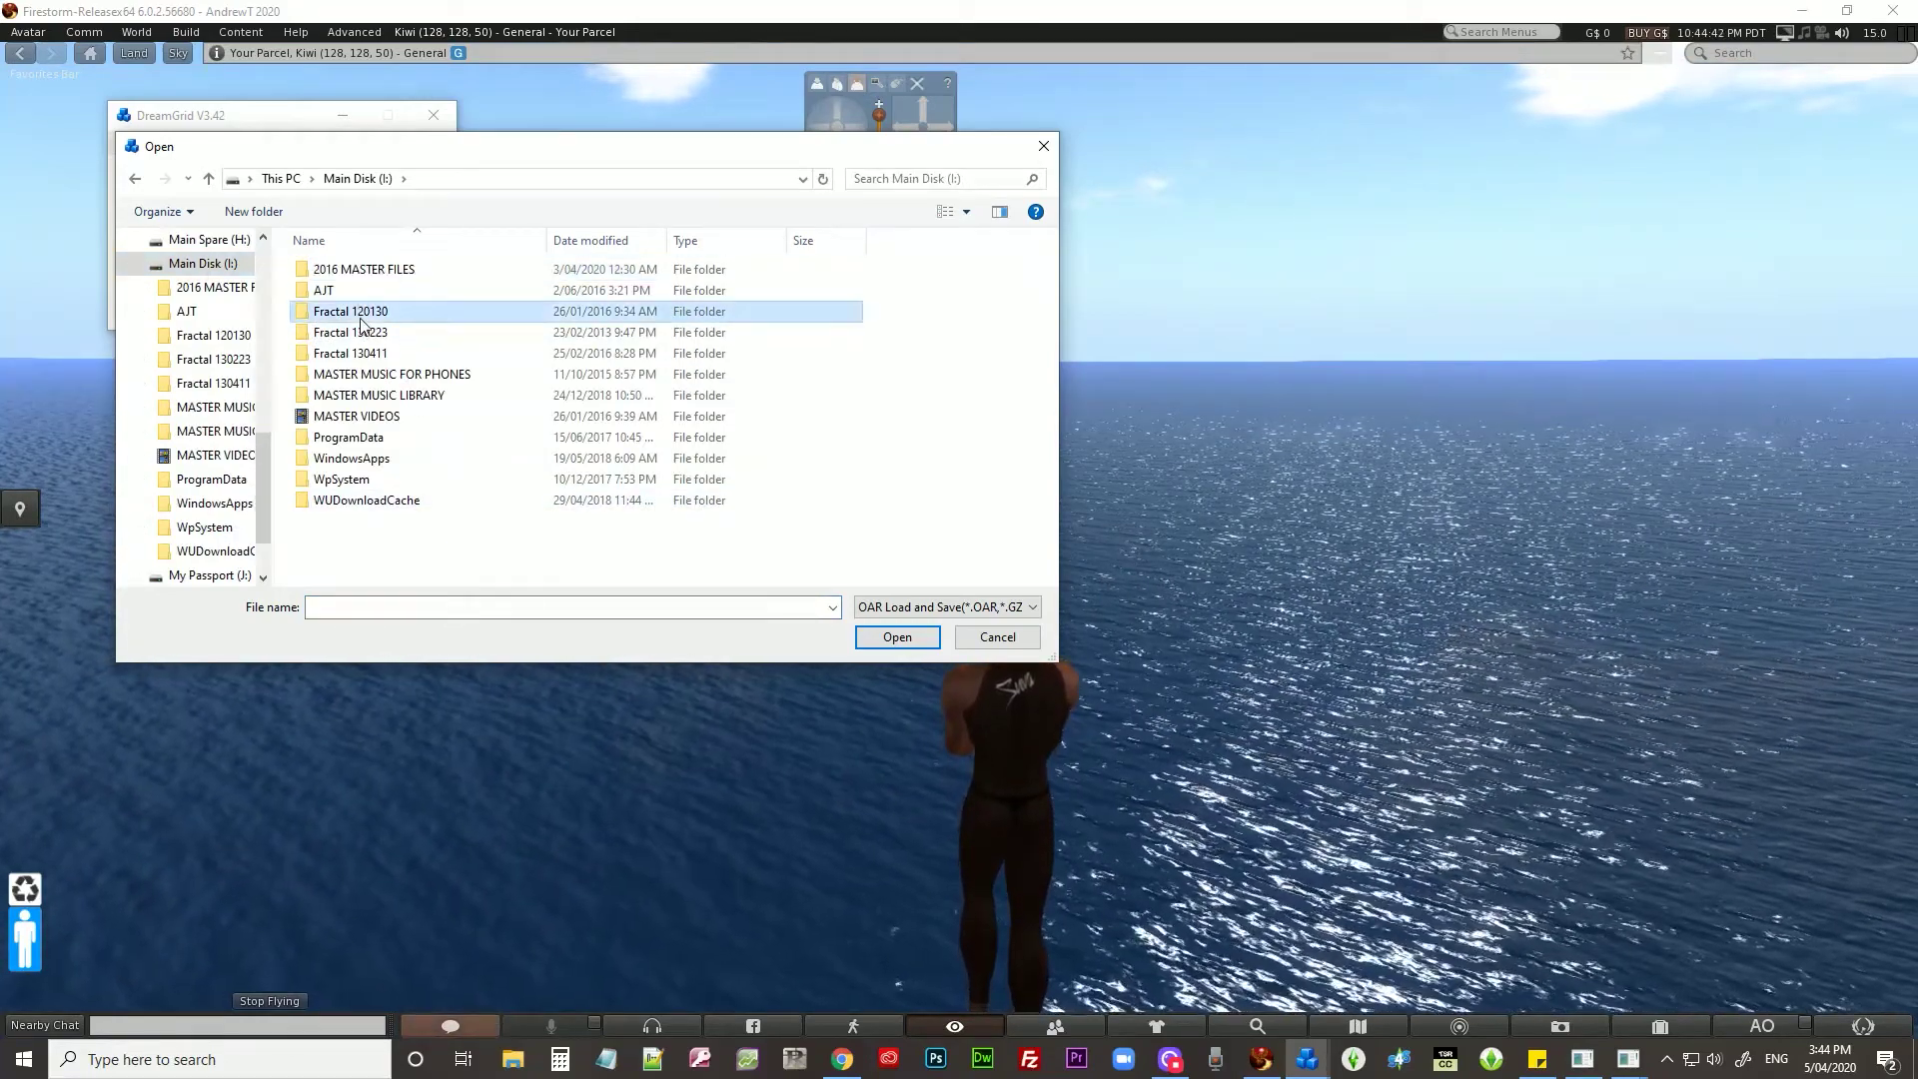
{"action": "double_click", "coordinate": [365, 272]}
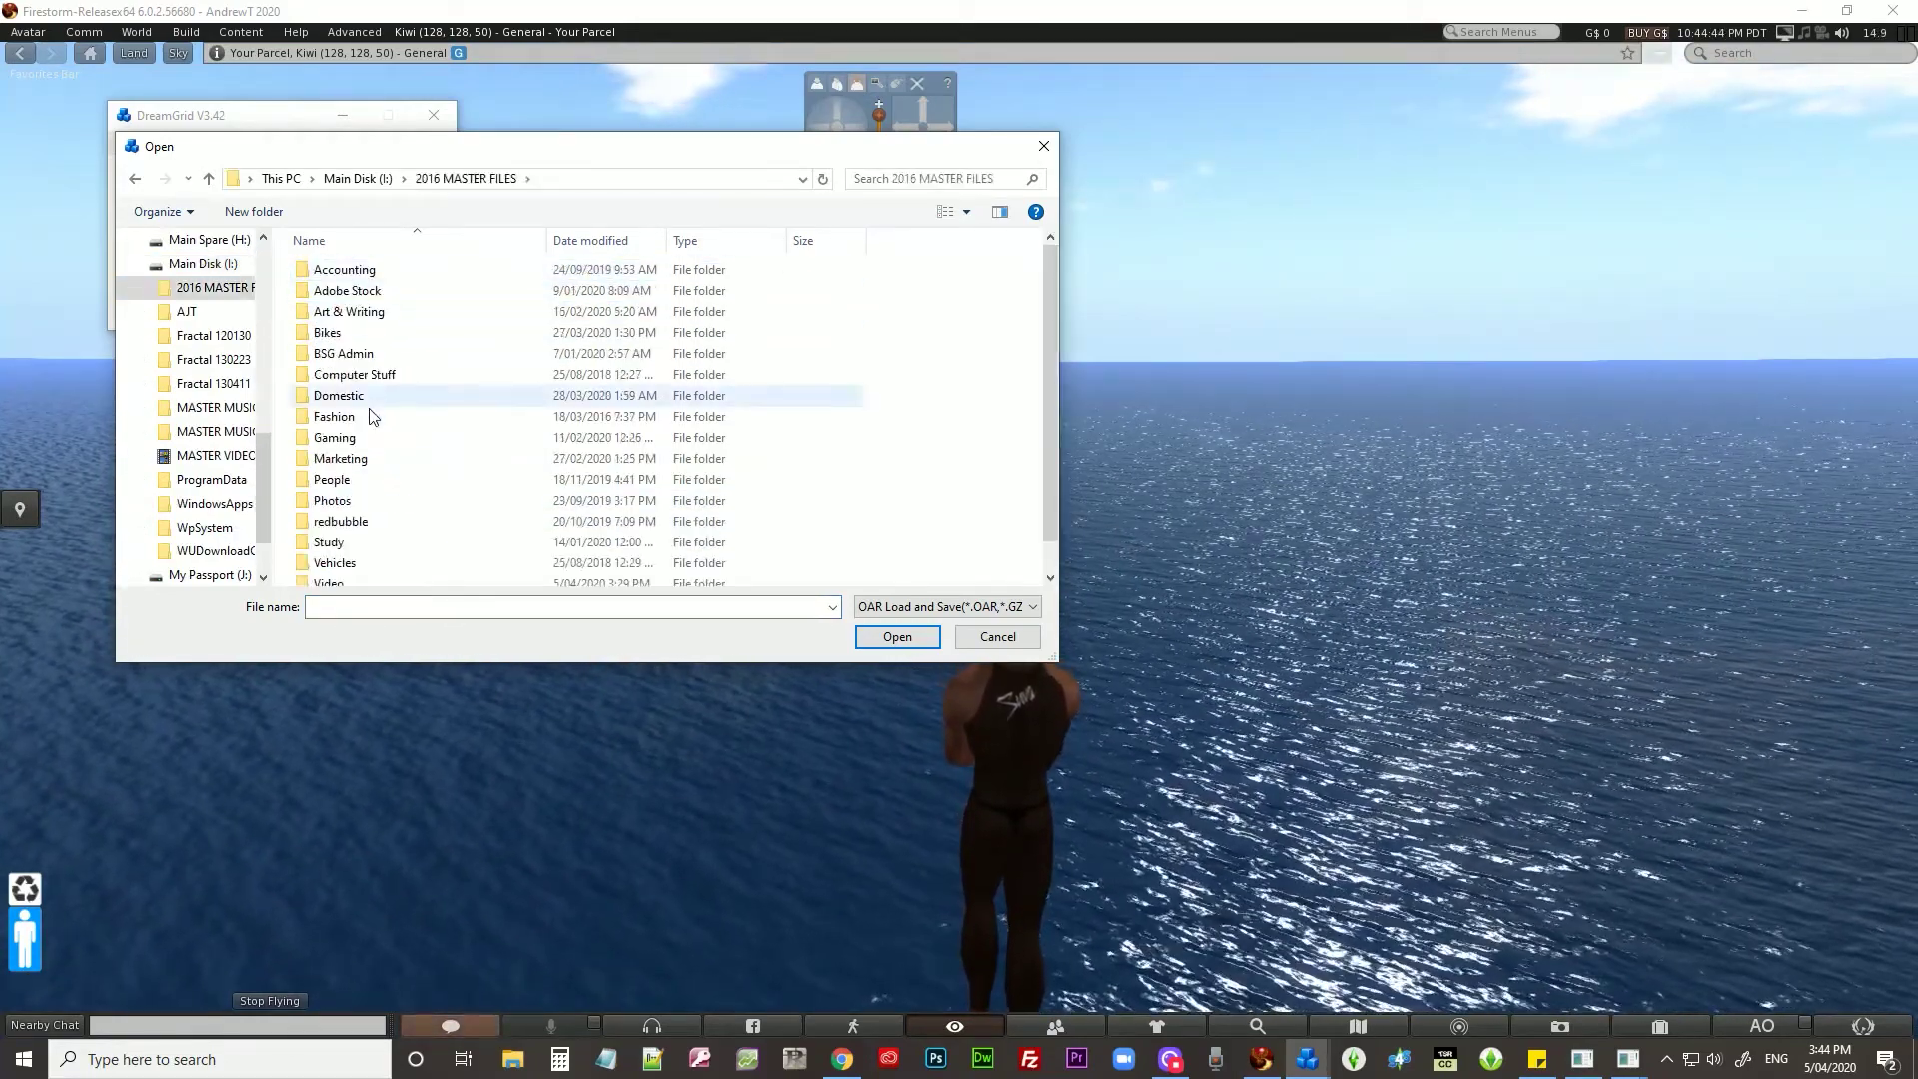
{"action": "double_click", "coordinate": [355, 437]}
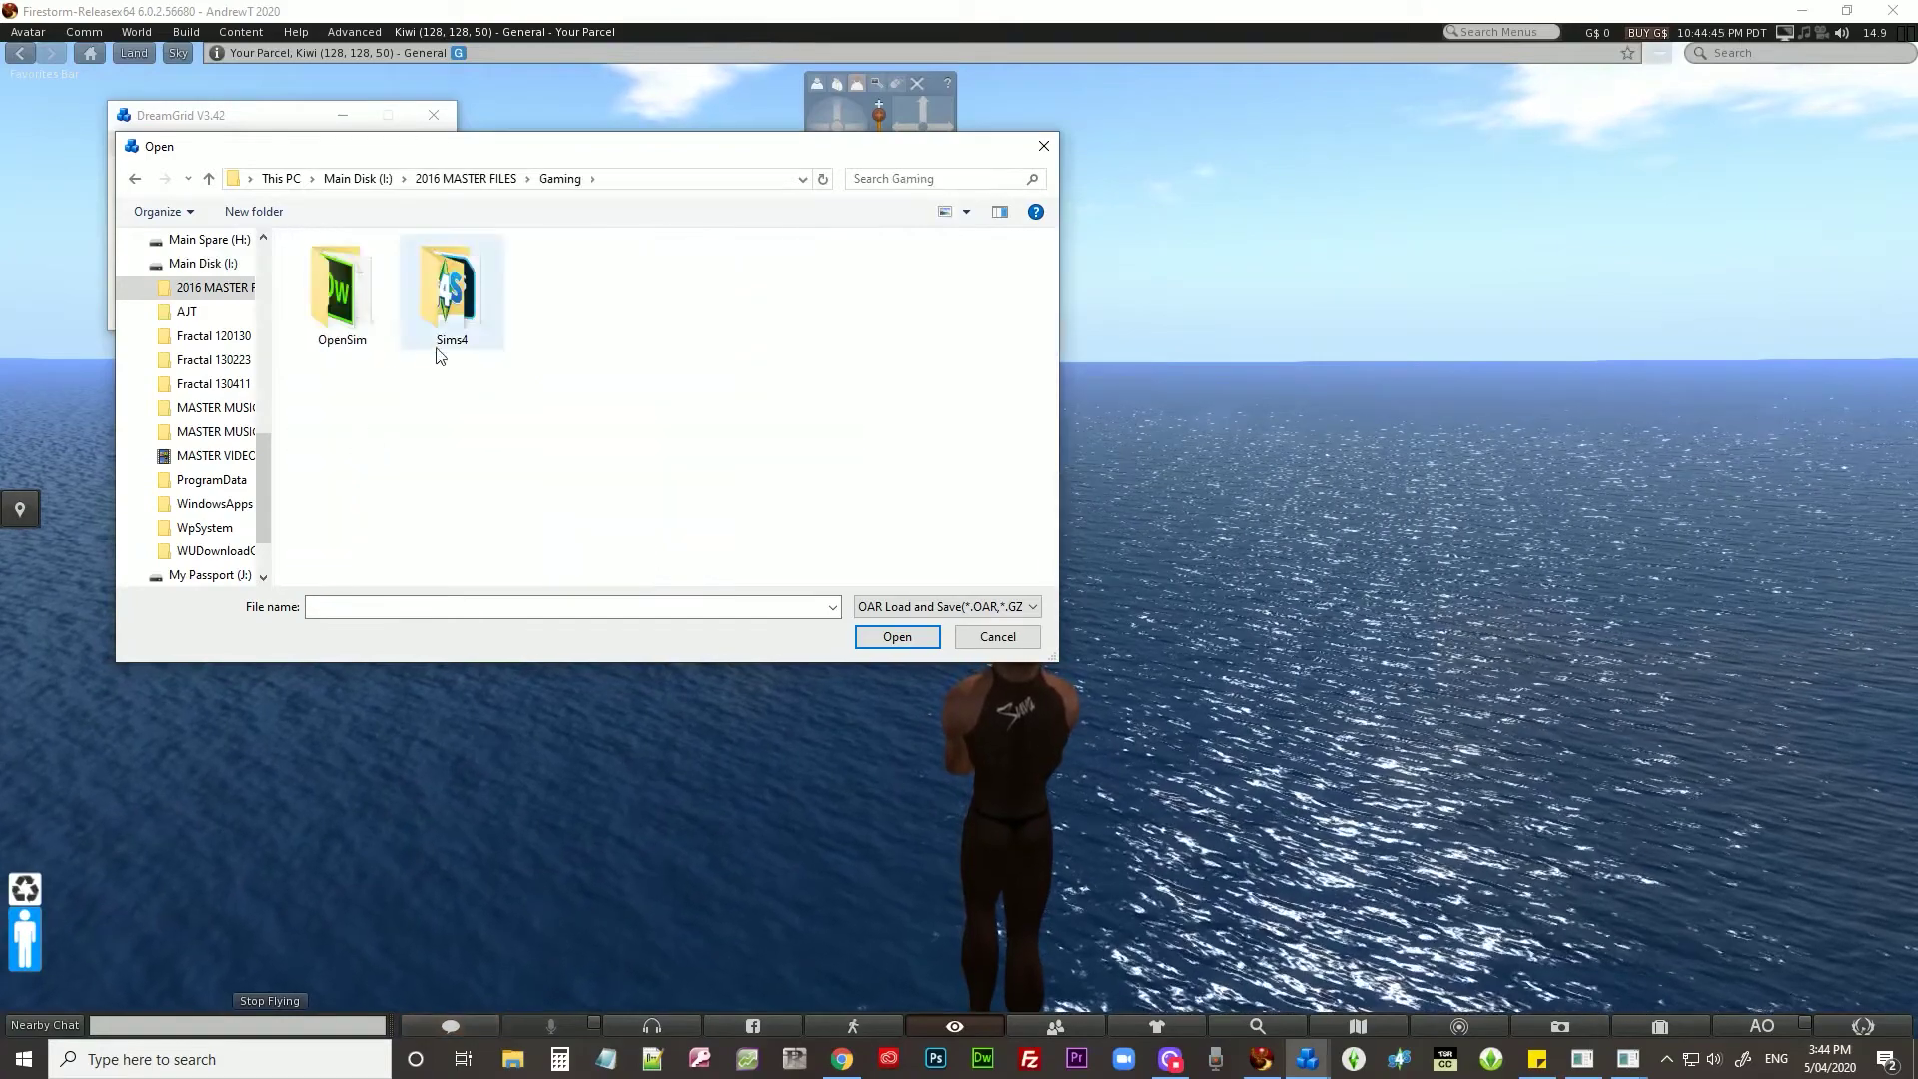
{"action": "double_click", "coordinate": [336, 300]}
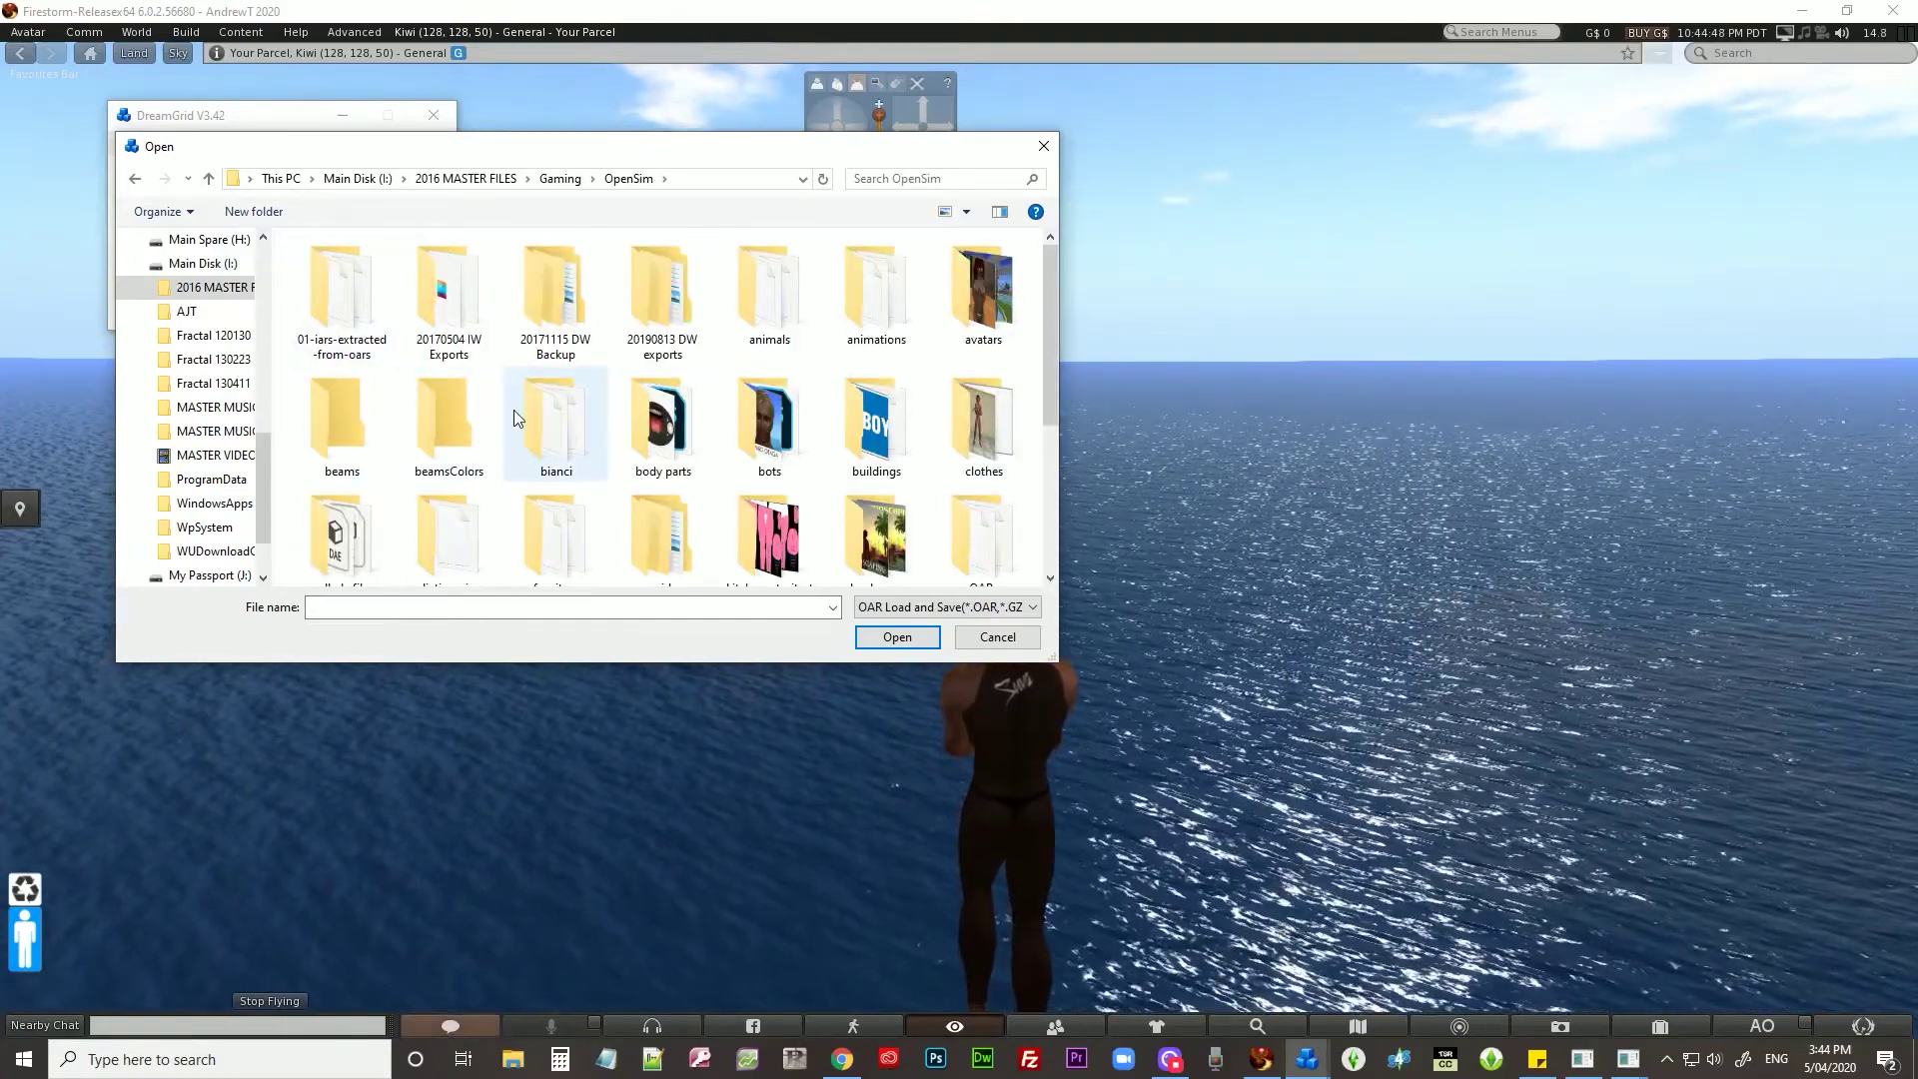
Open the OARs folder and choose Kiwi_Islands150806.oar.
{"action": "scroll", "coordinate": [513, 411], "scroll_direction": "down", "scroll_amount": 1}
{"action": "scroll", "coordinate": [511, 421], "scroll_direction": "down", "scroll_amount": 1}
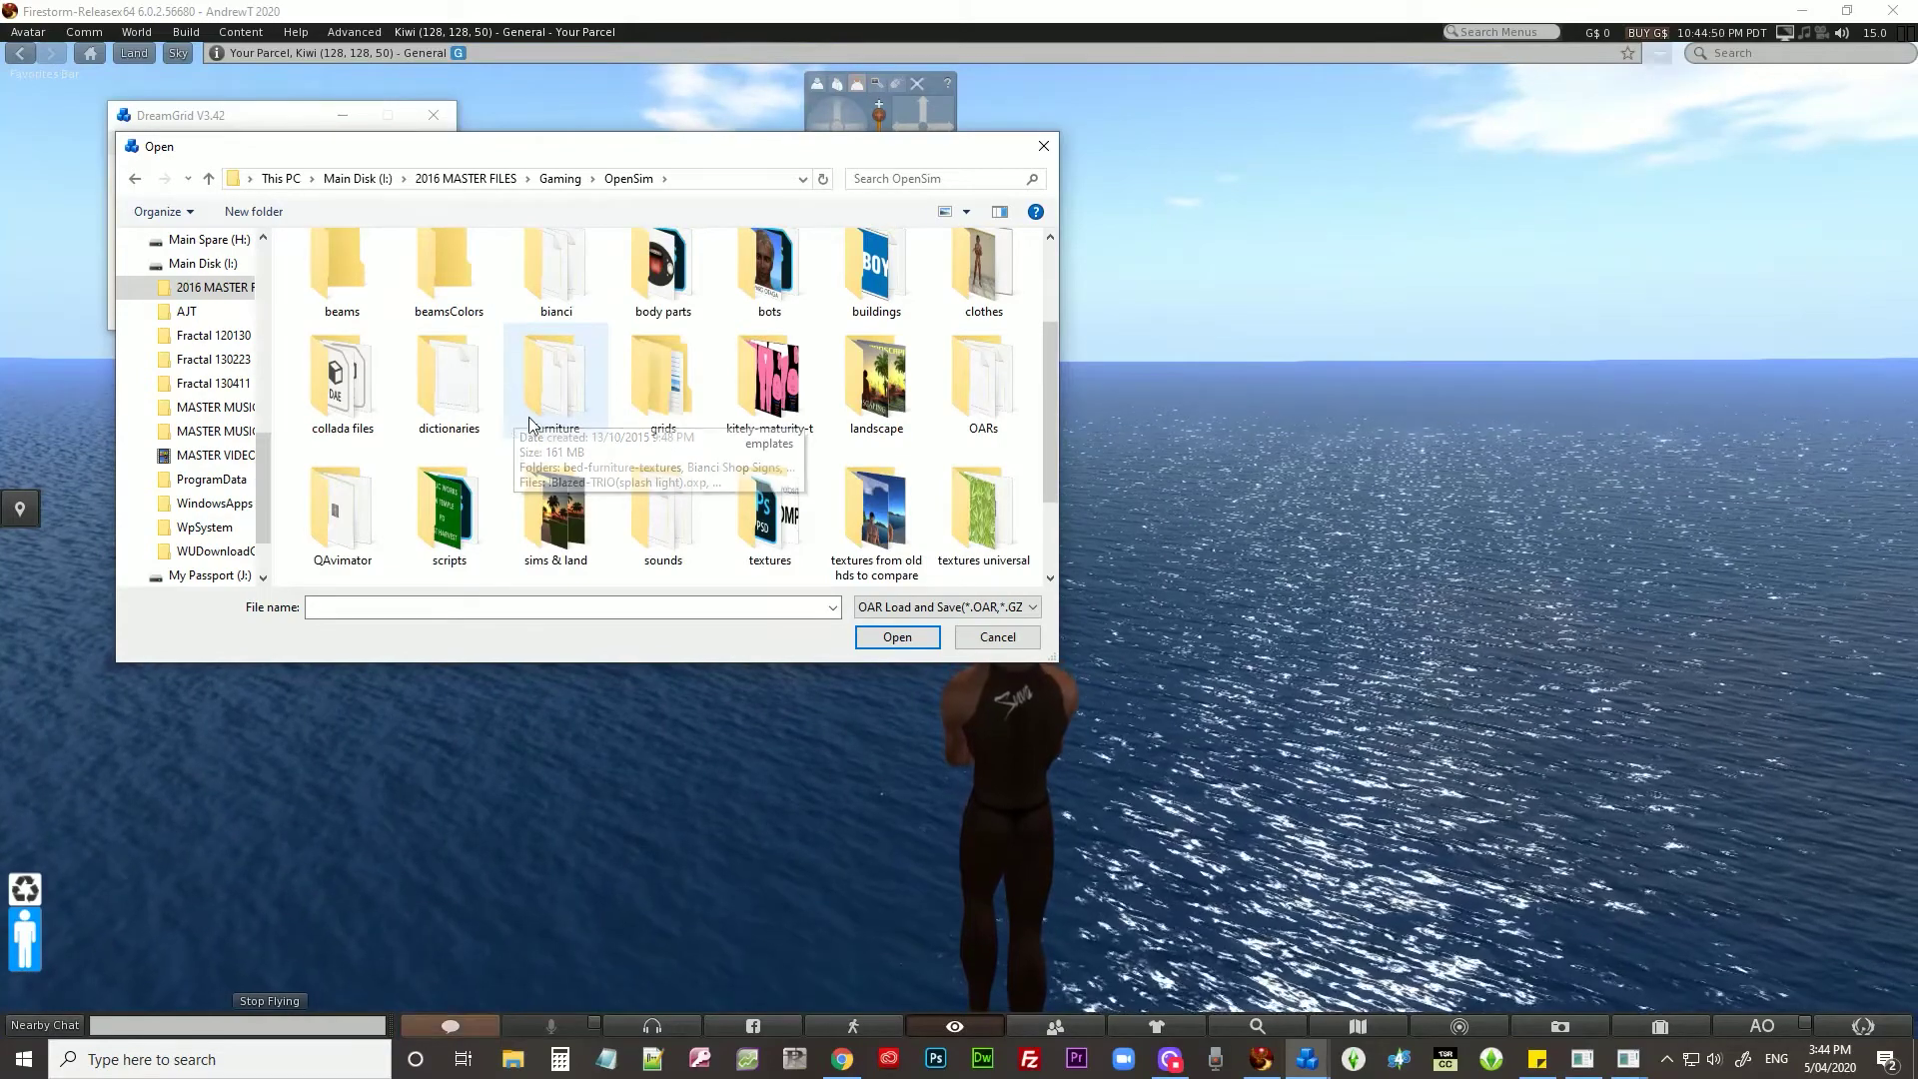
{"action": "double_click", "coordinate": [891, 397]}
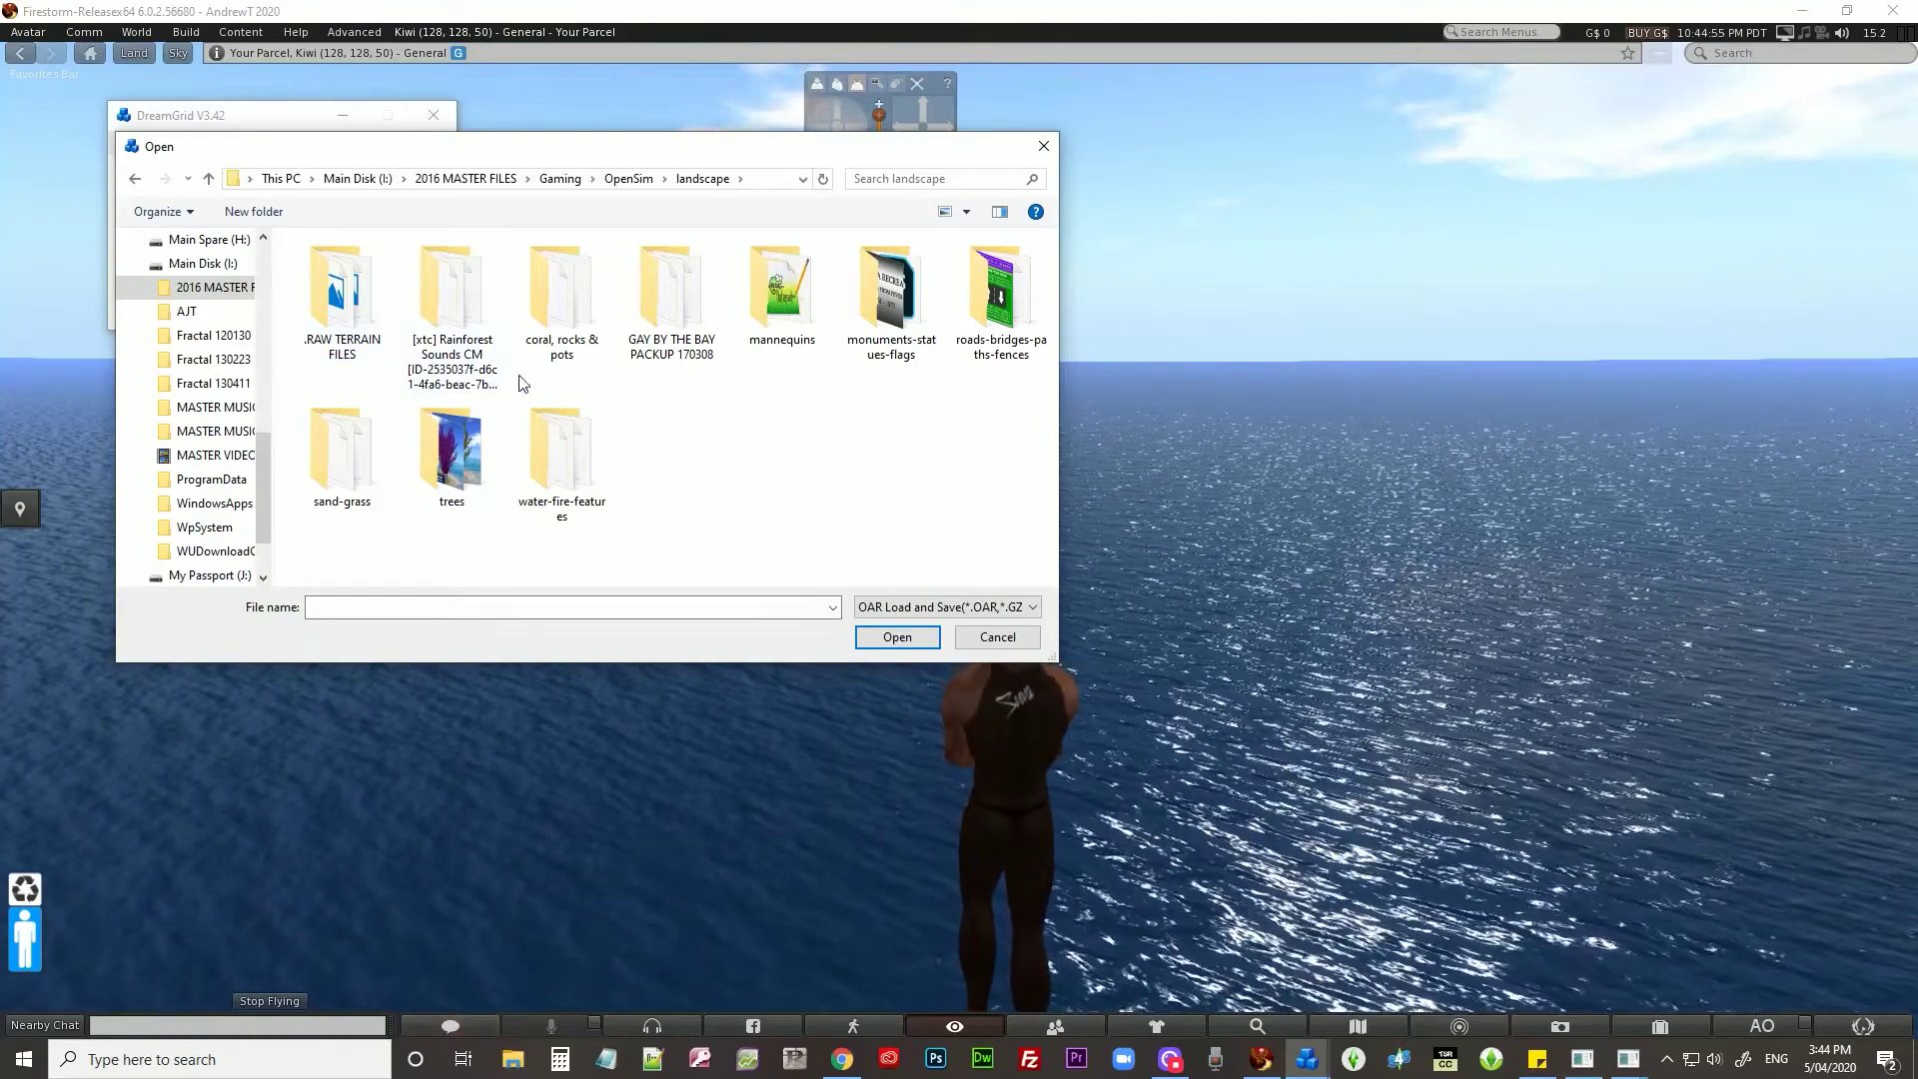
{"action": "left_click", "coordinate": [622, 184]}
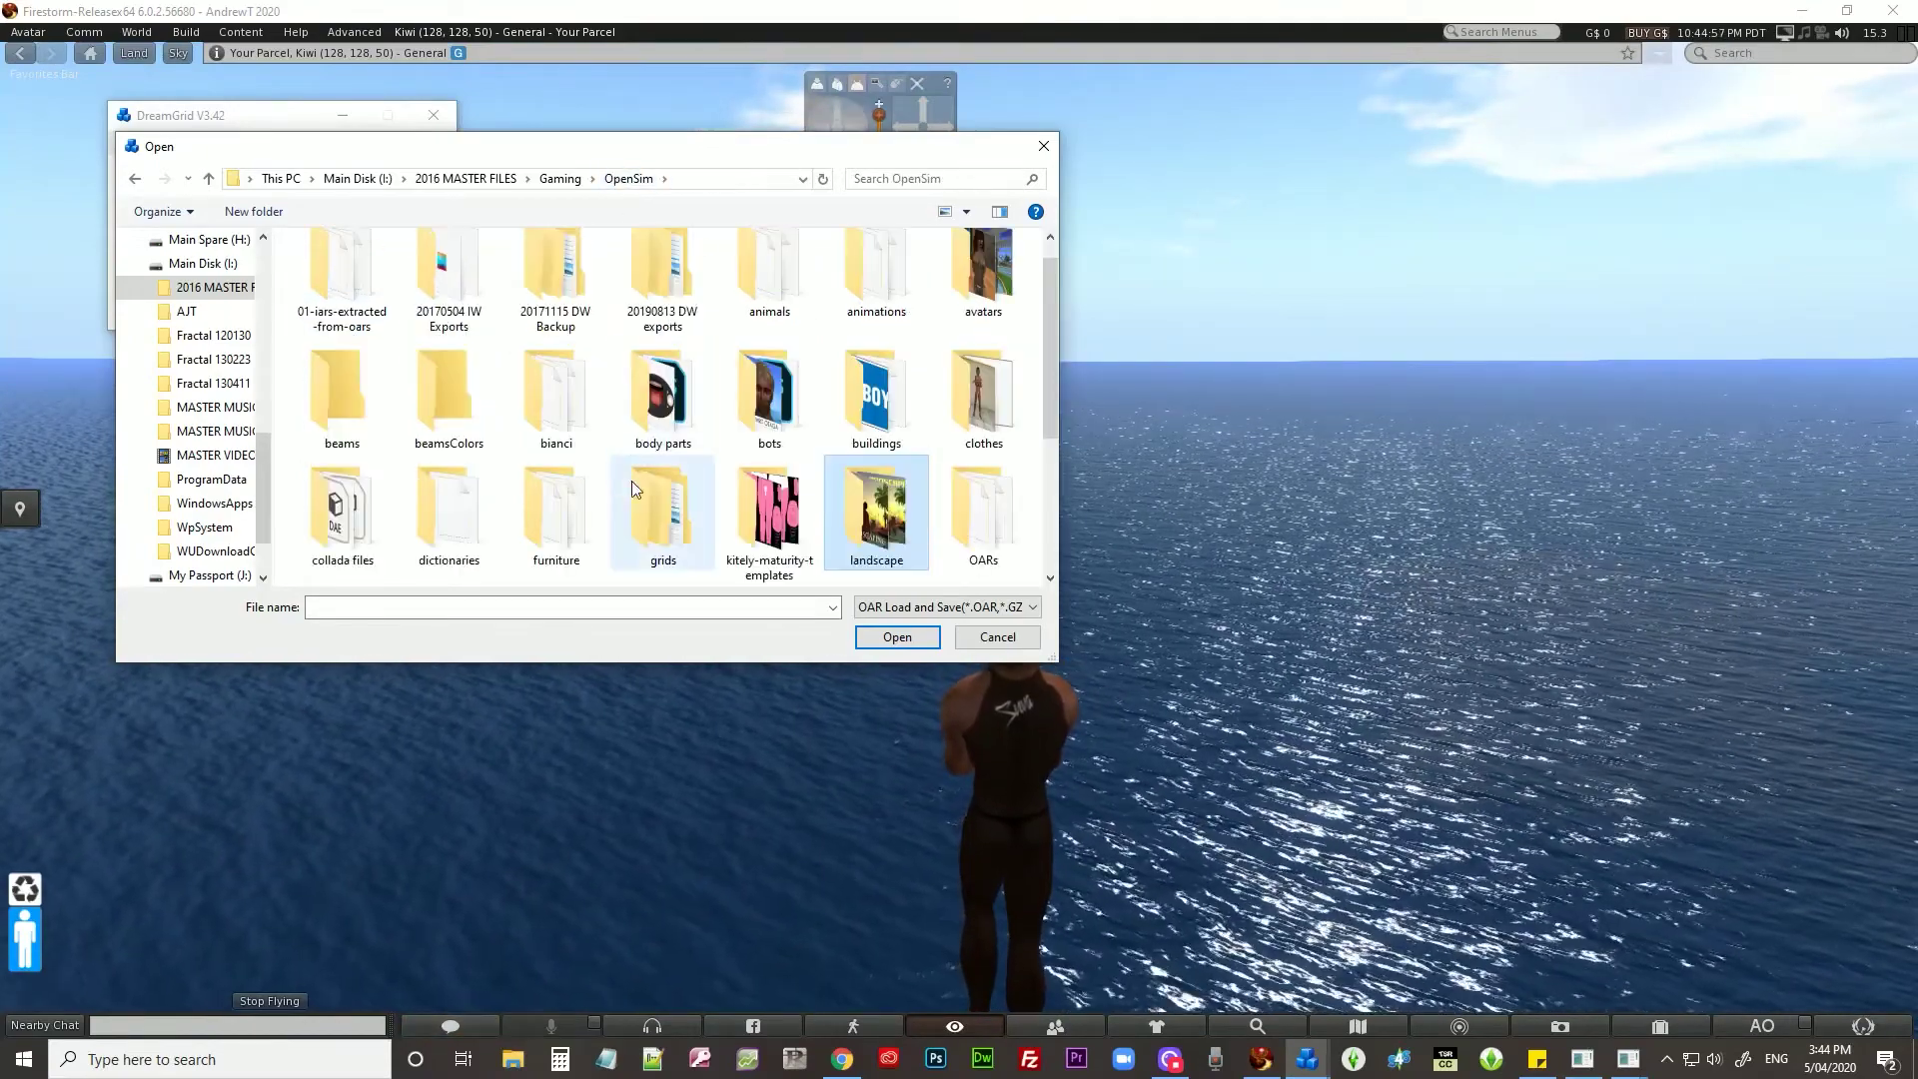
{"action": "scroll", "coordinate": [649, 482], "scroll_direction": "down", "scroll_amount": 2}
{"action": "scroll", "coordinate": [919, 371], "scroll_direction": "up", "scroll_amount": 1}
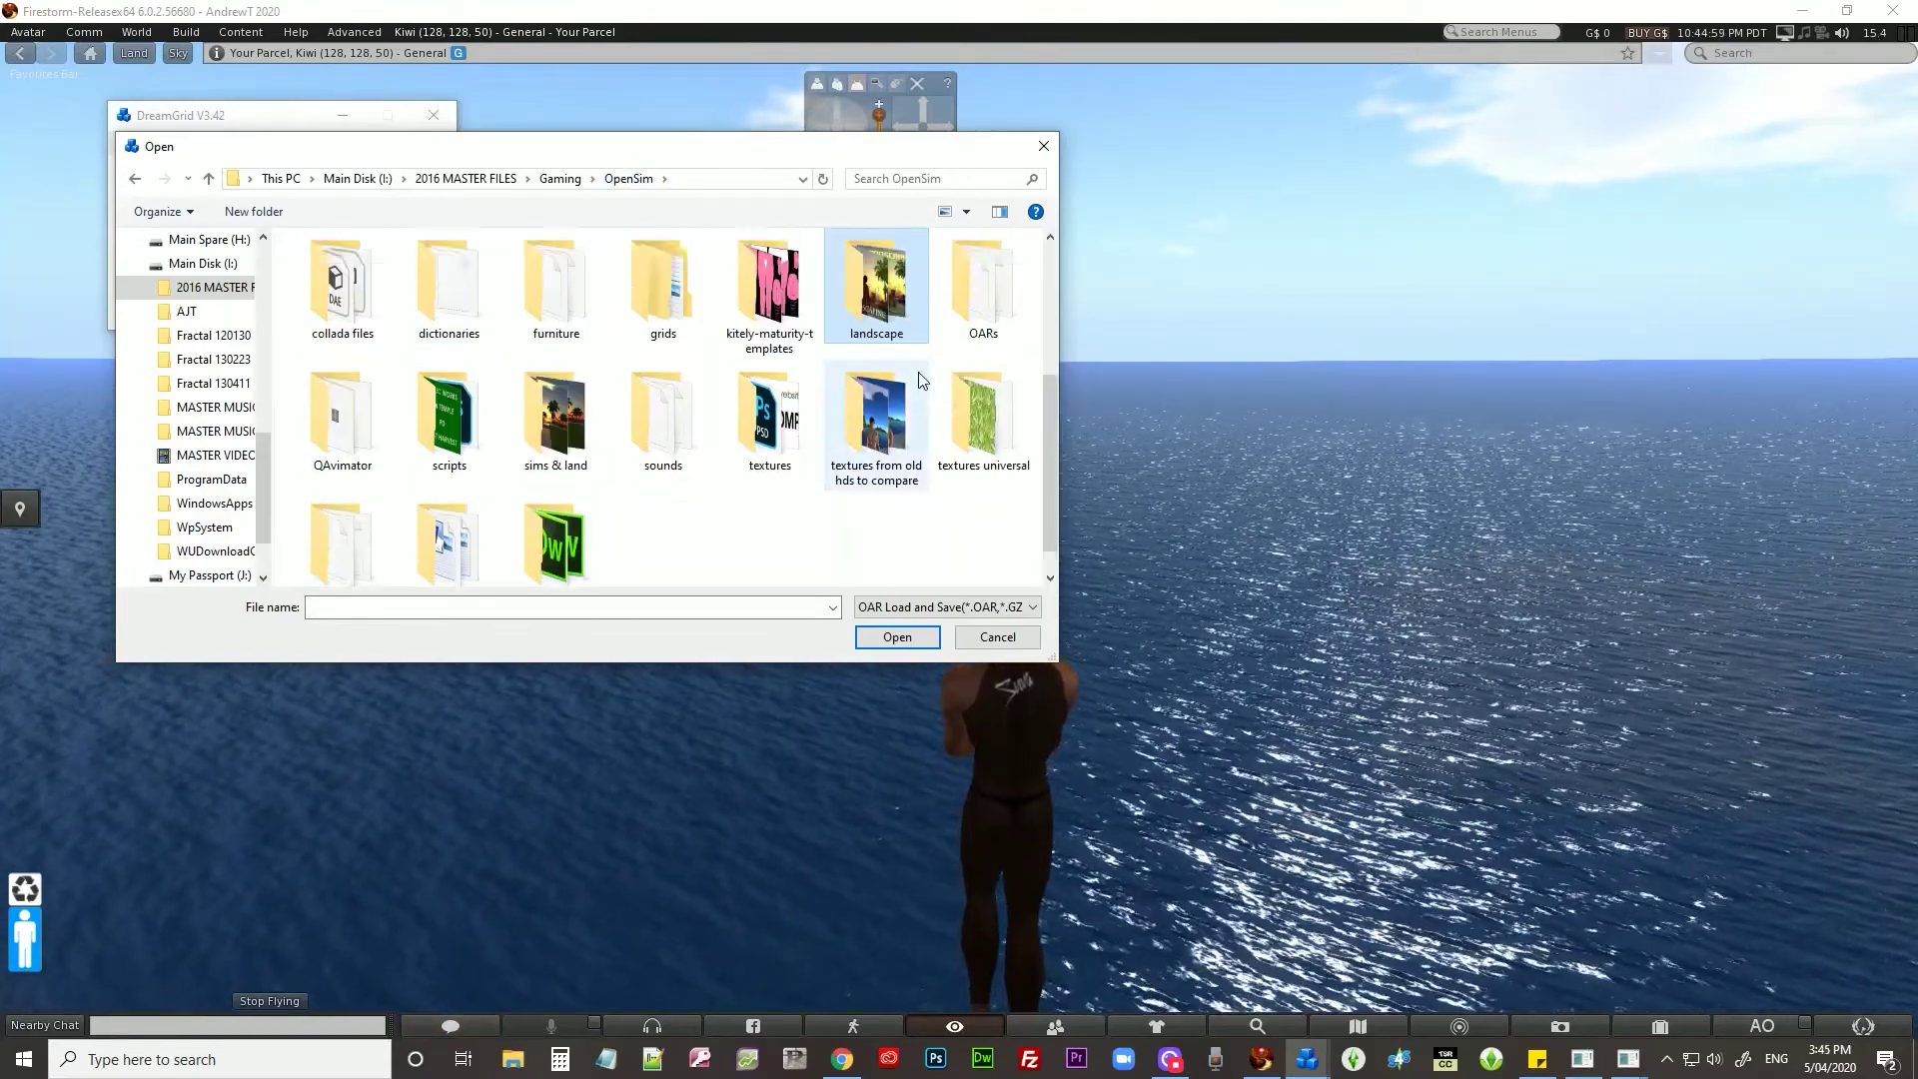
{"action": "double_click", "coordinate": [997, 285]}
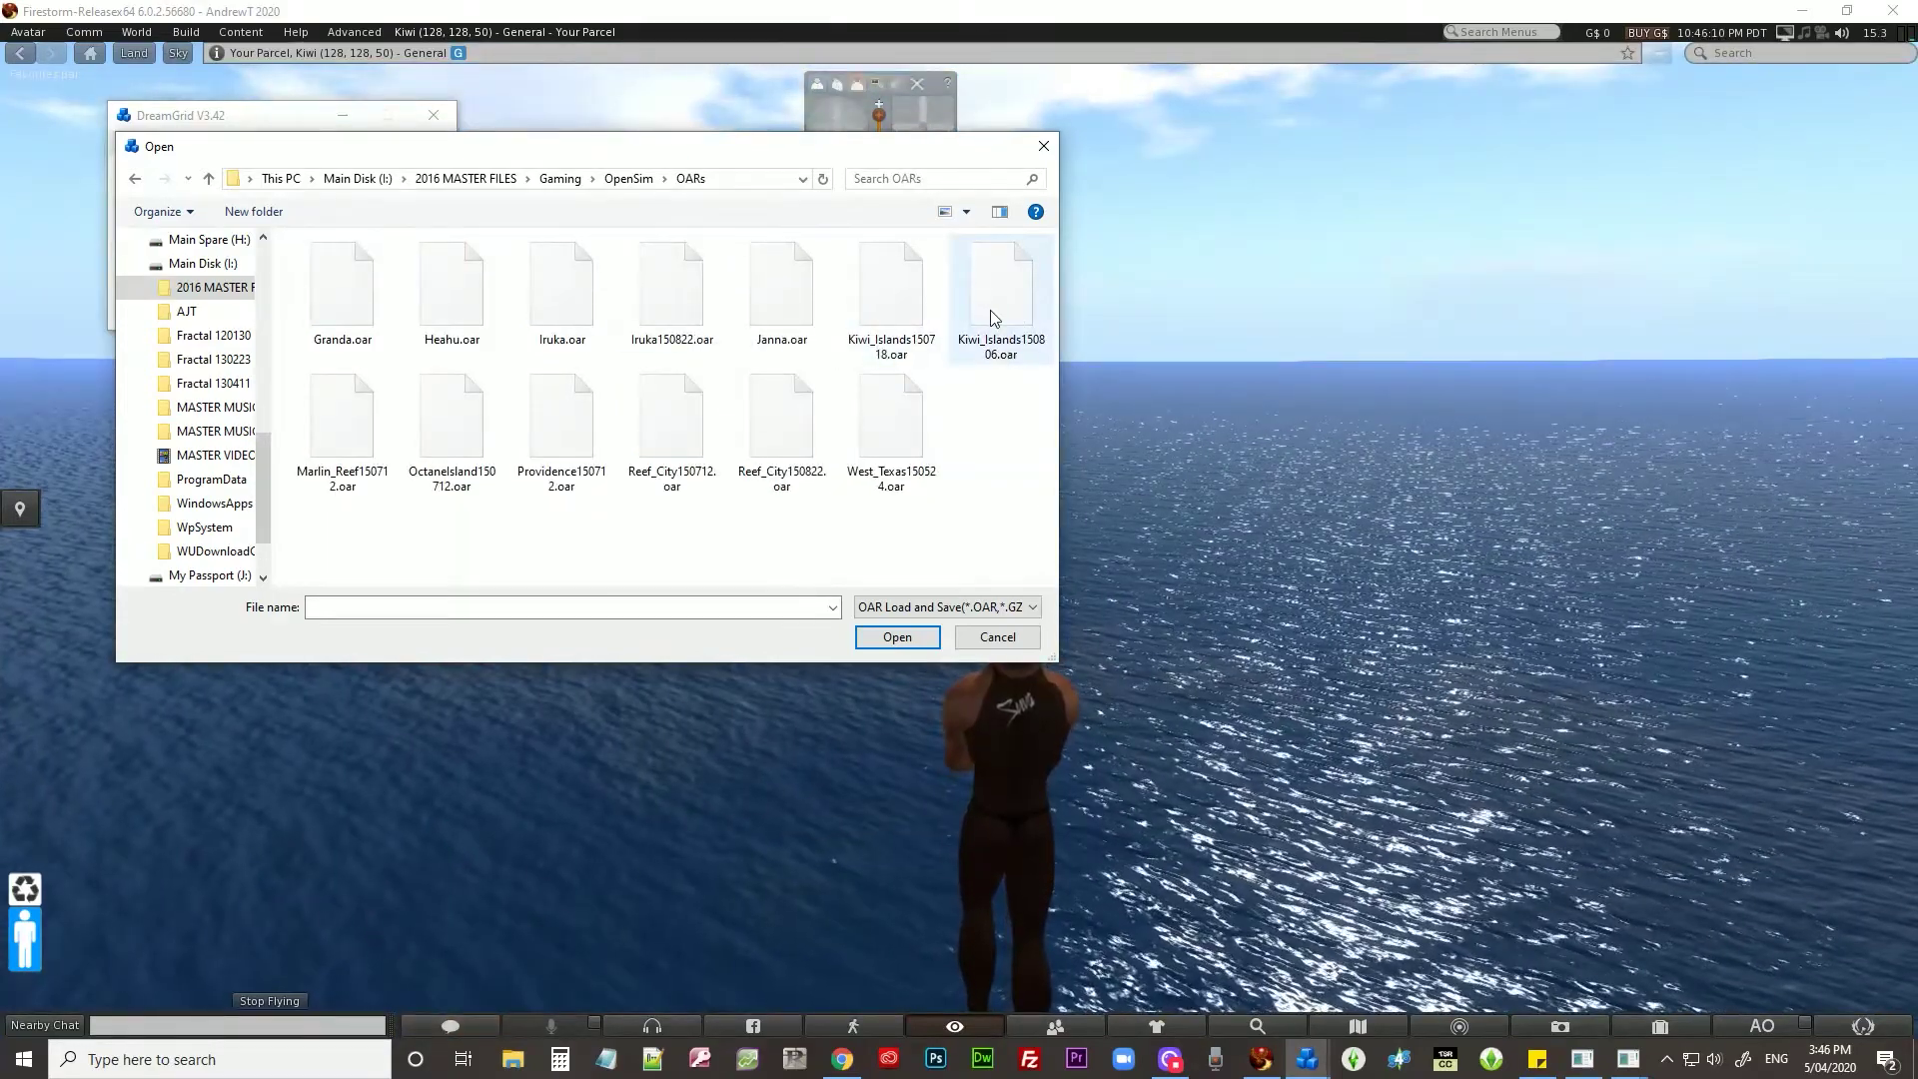
{"action": "double_click", "coordinate": [996, 305]}
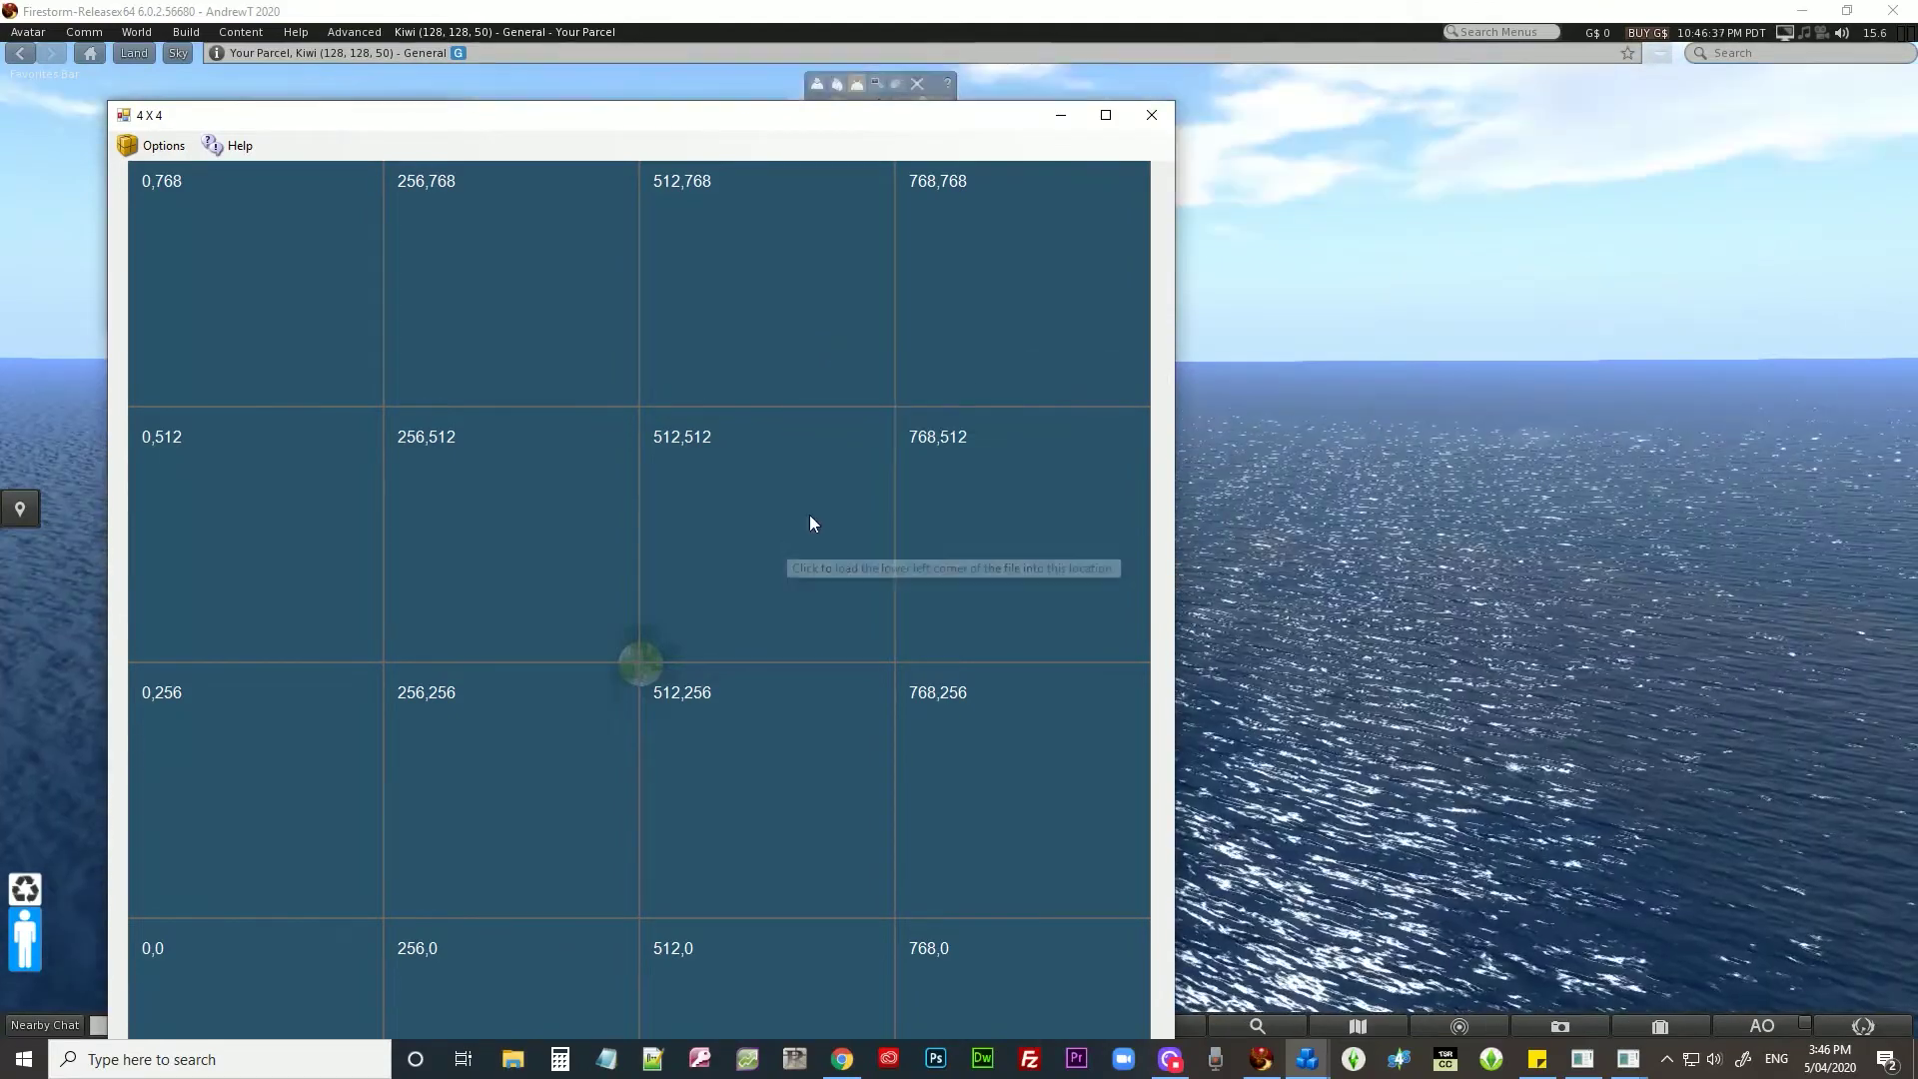
Place the OAR at the 0,0 cell without a backup, then minimize the Kiwi console.
{"action": "left_click", "coordinate": [312, 976]}
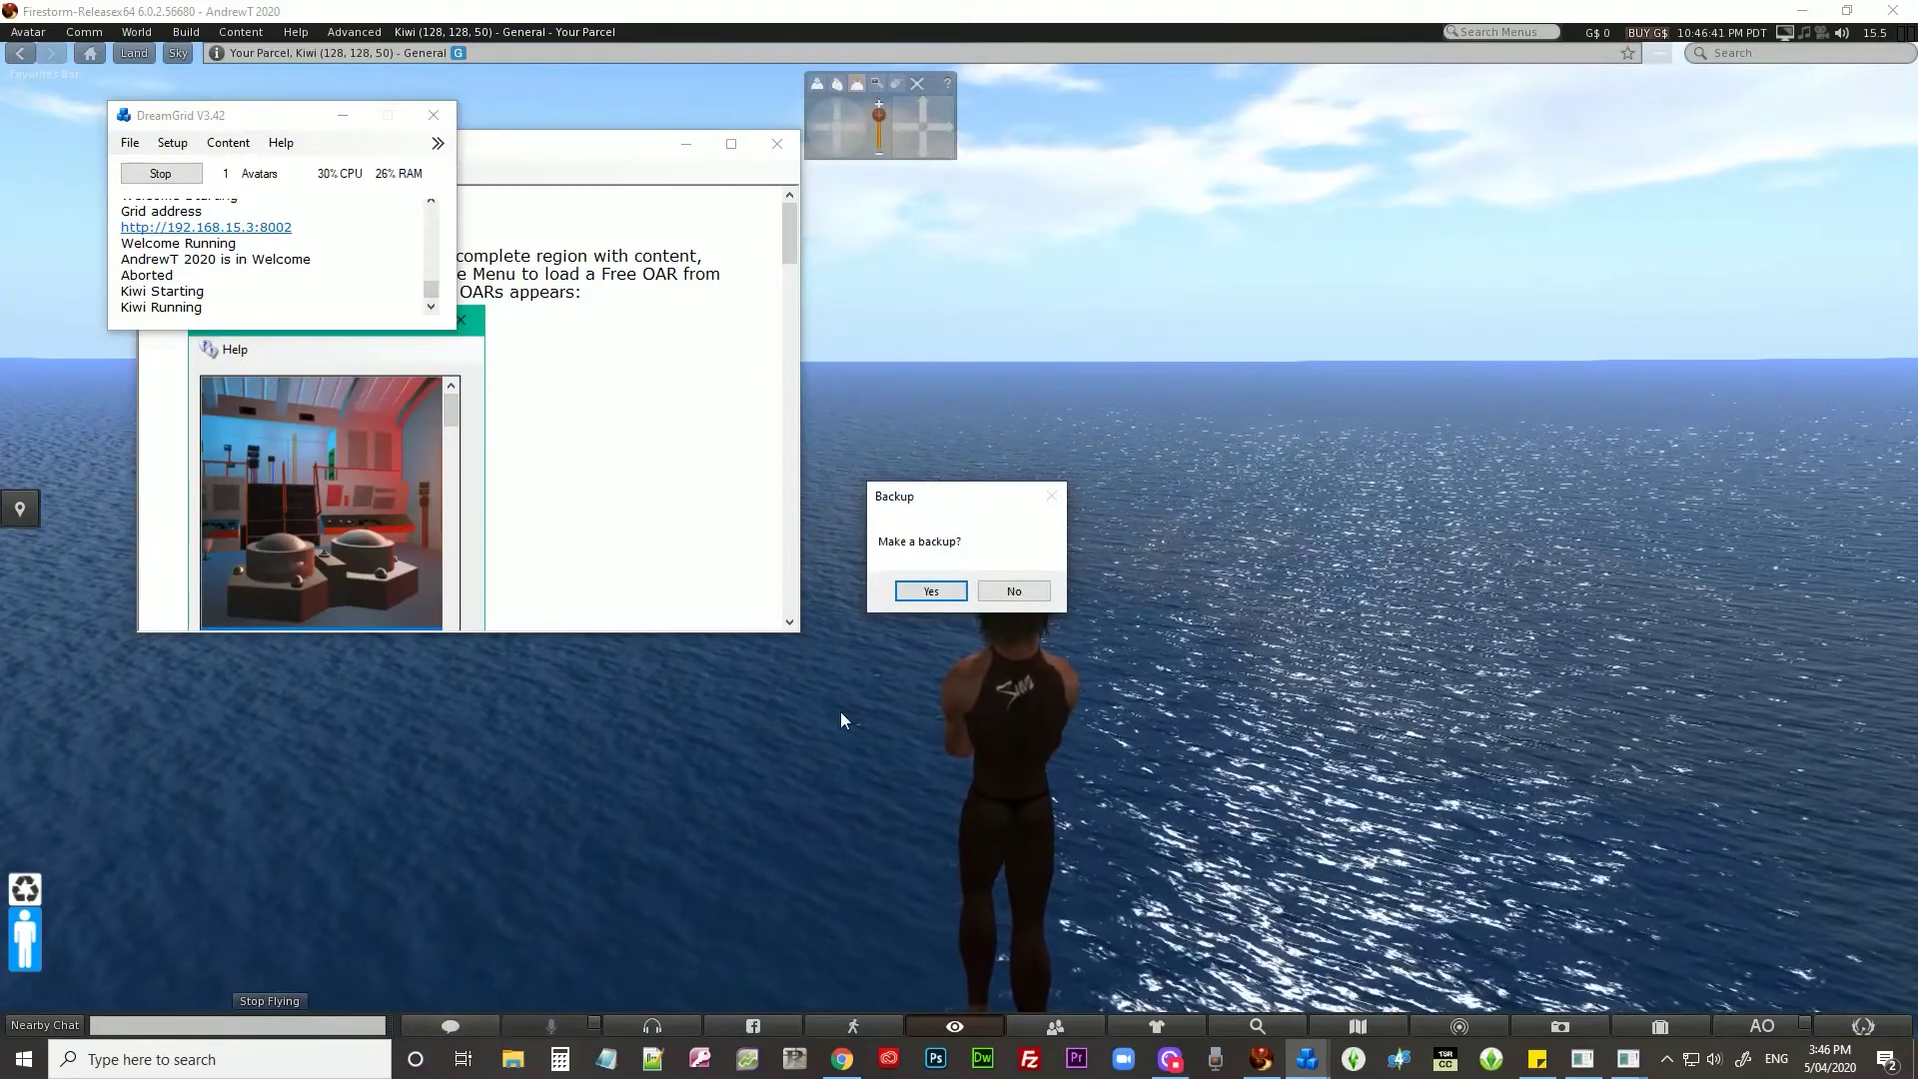
{"action": "left_click", "coordinate": [1011, 591]}
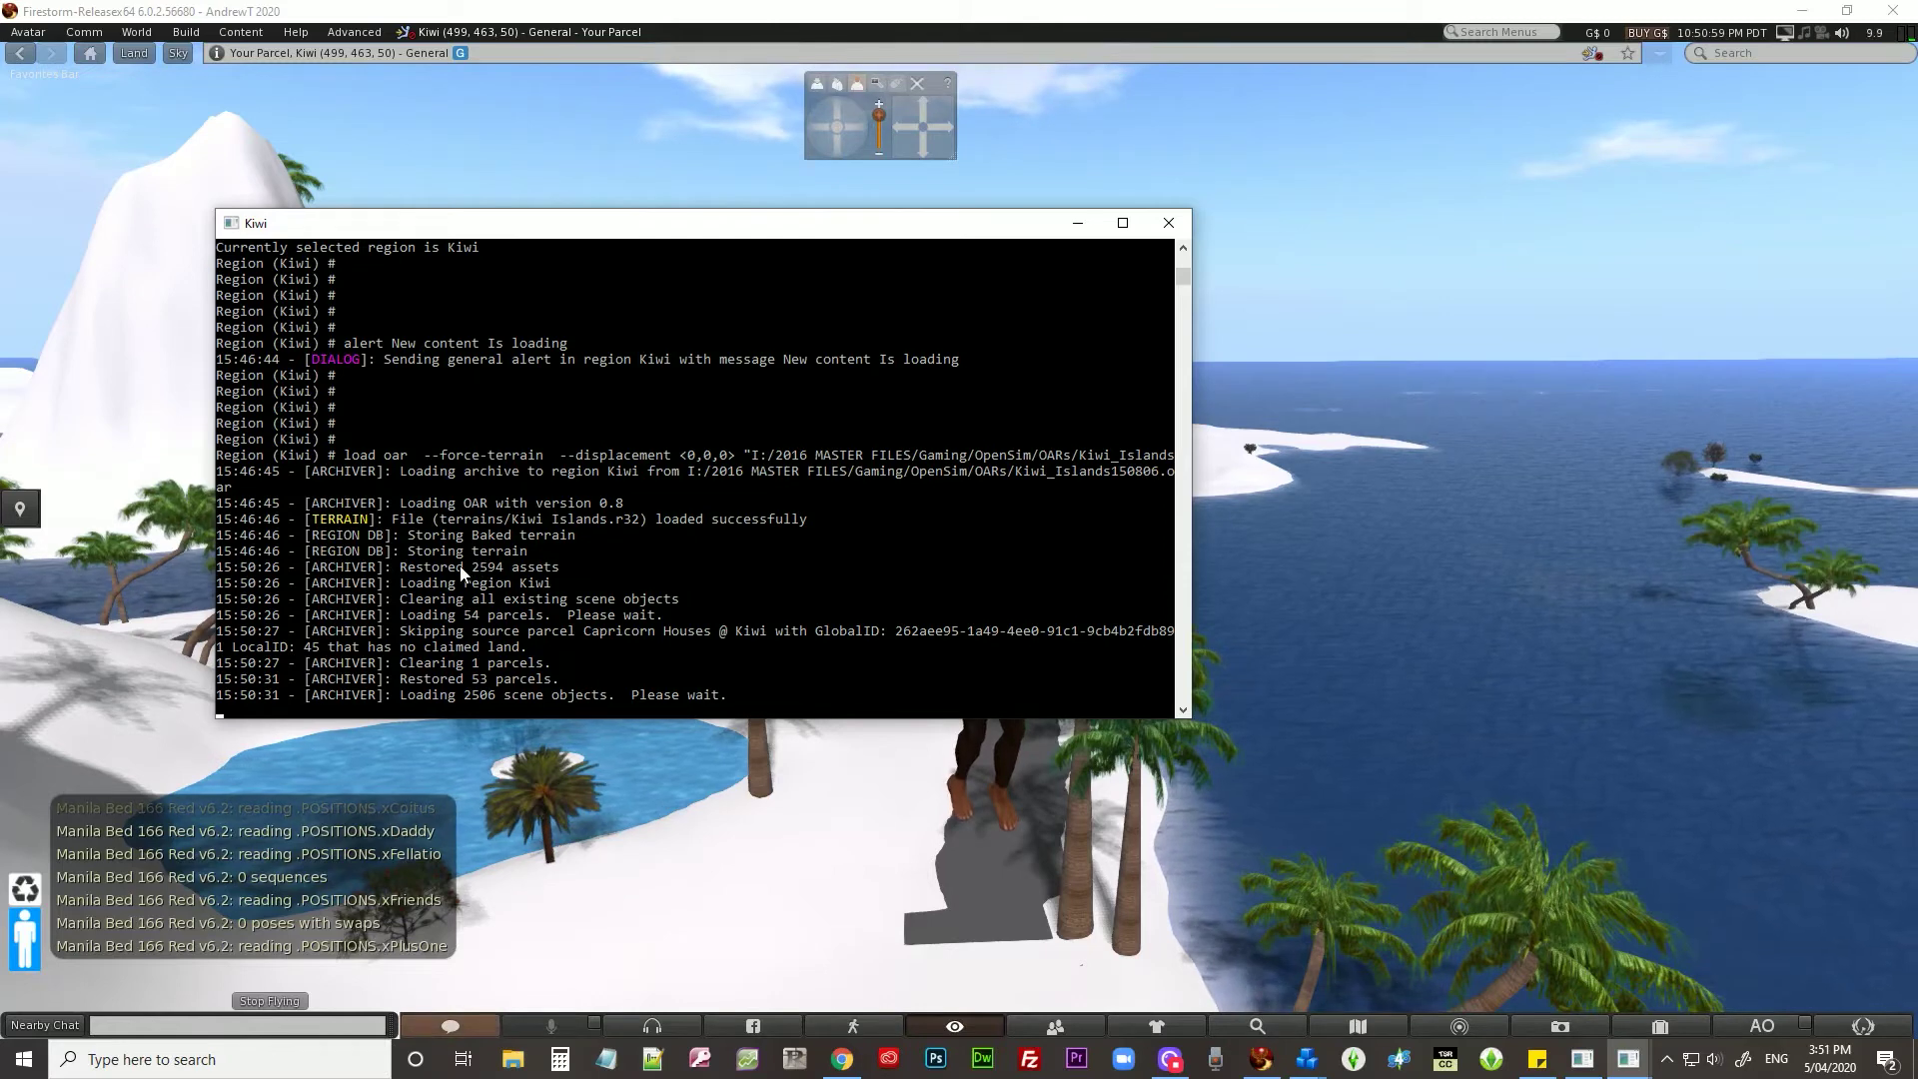
{"action": "left_click", "coordinate": [1077, 224]}
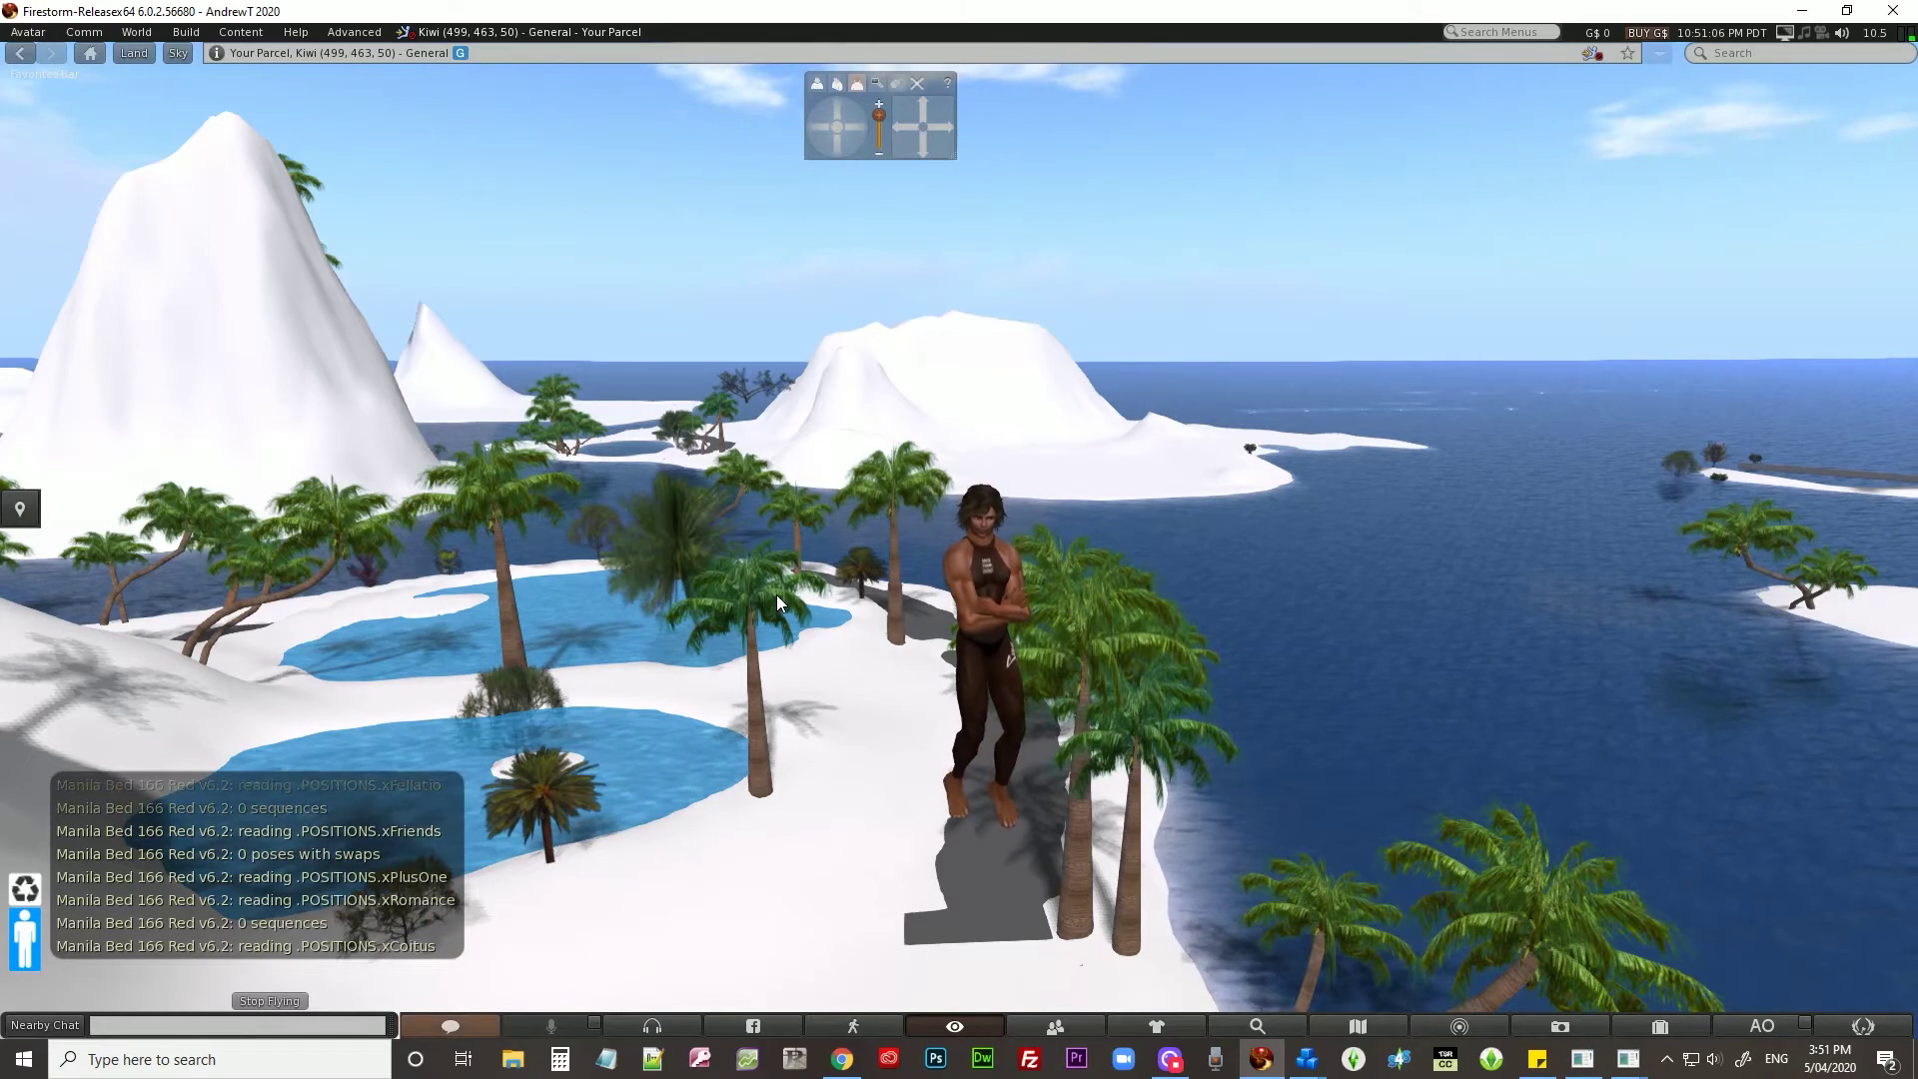
Look around the new island, then fly toward the small islands and climb higher.
{"action": "key", "text": "Right"}
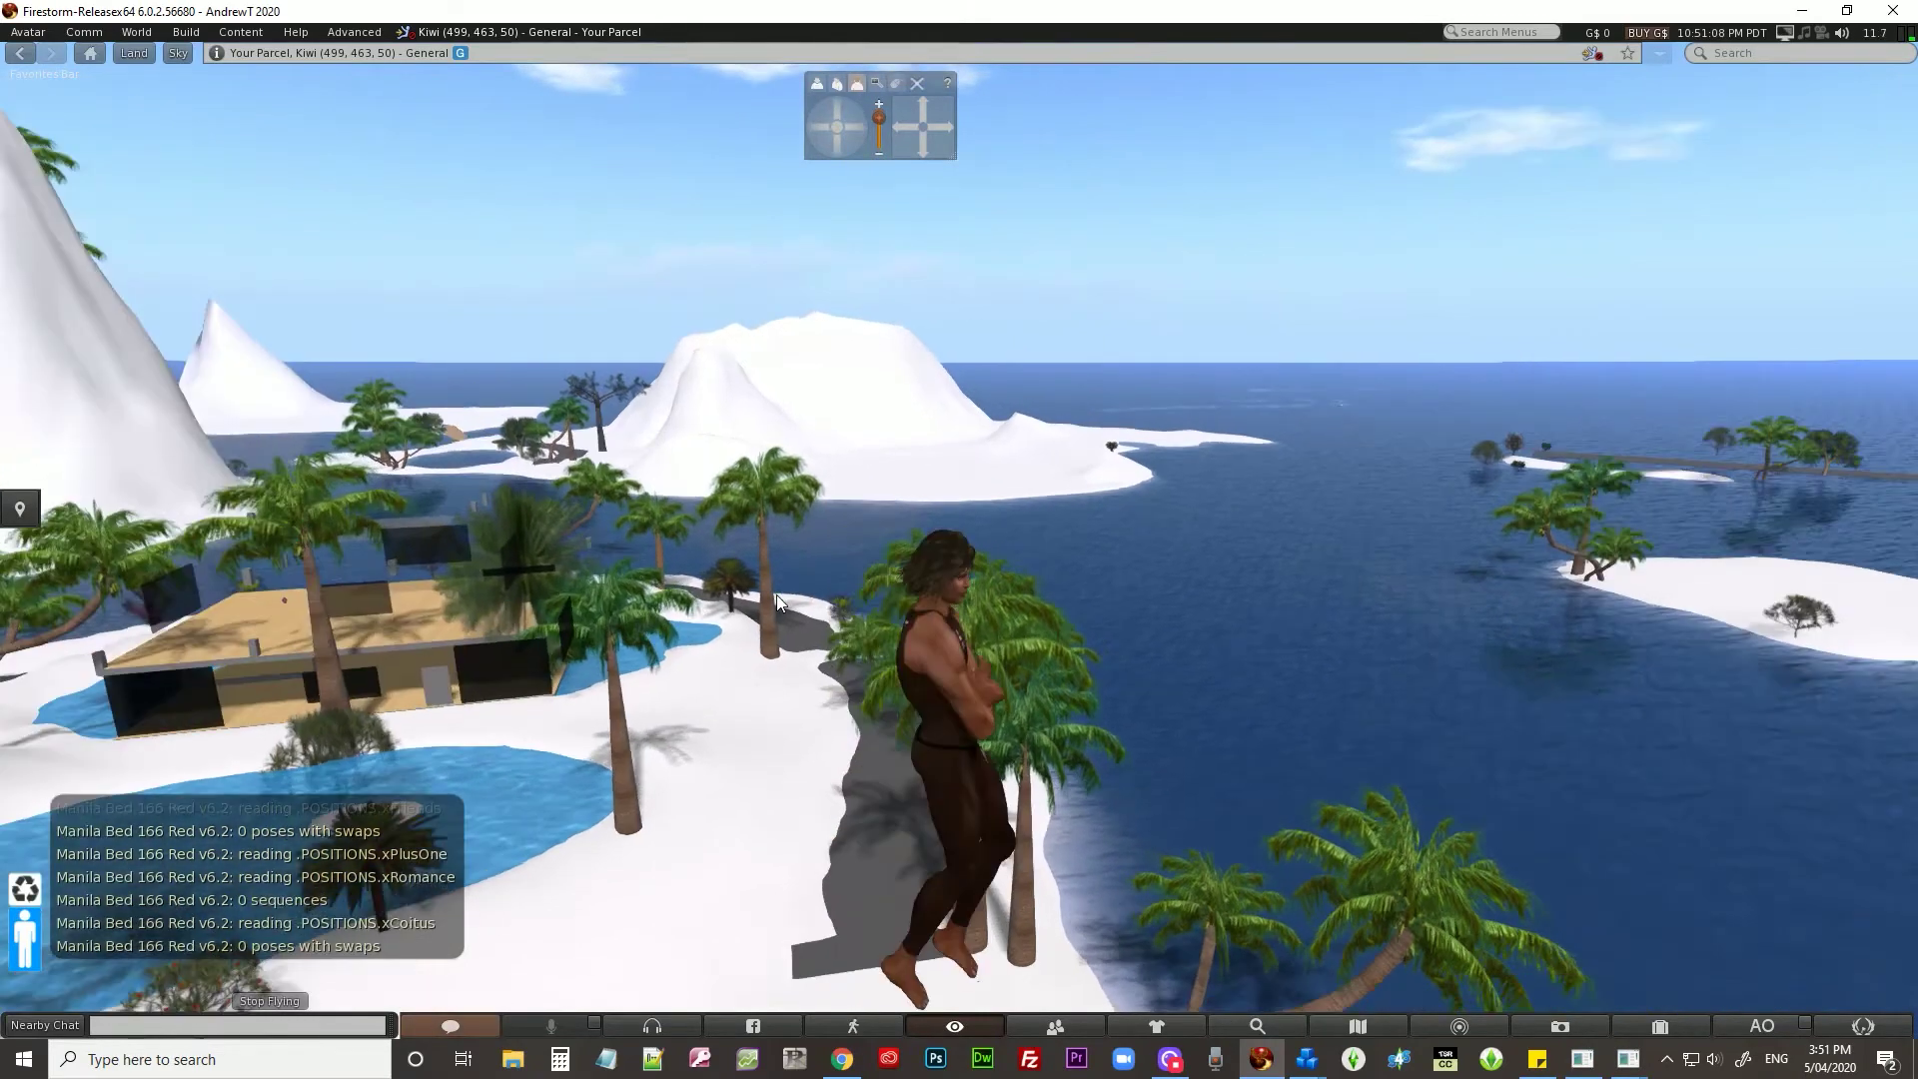
{"action": "key", "text": "Right"}
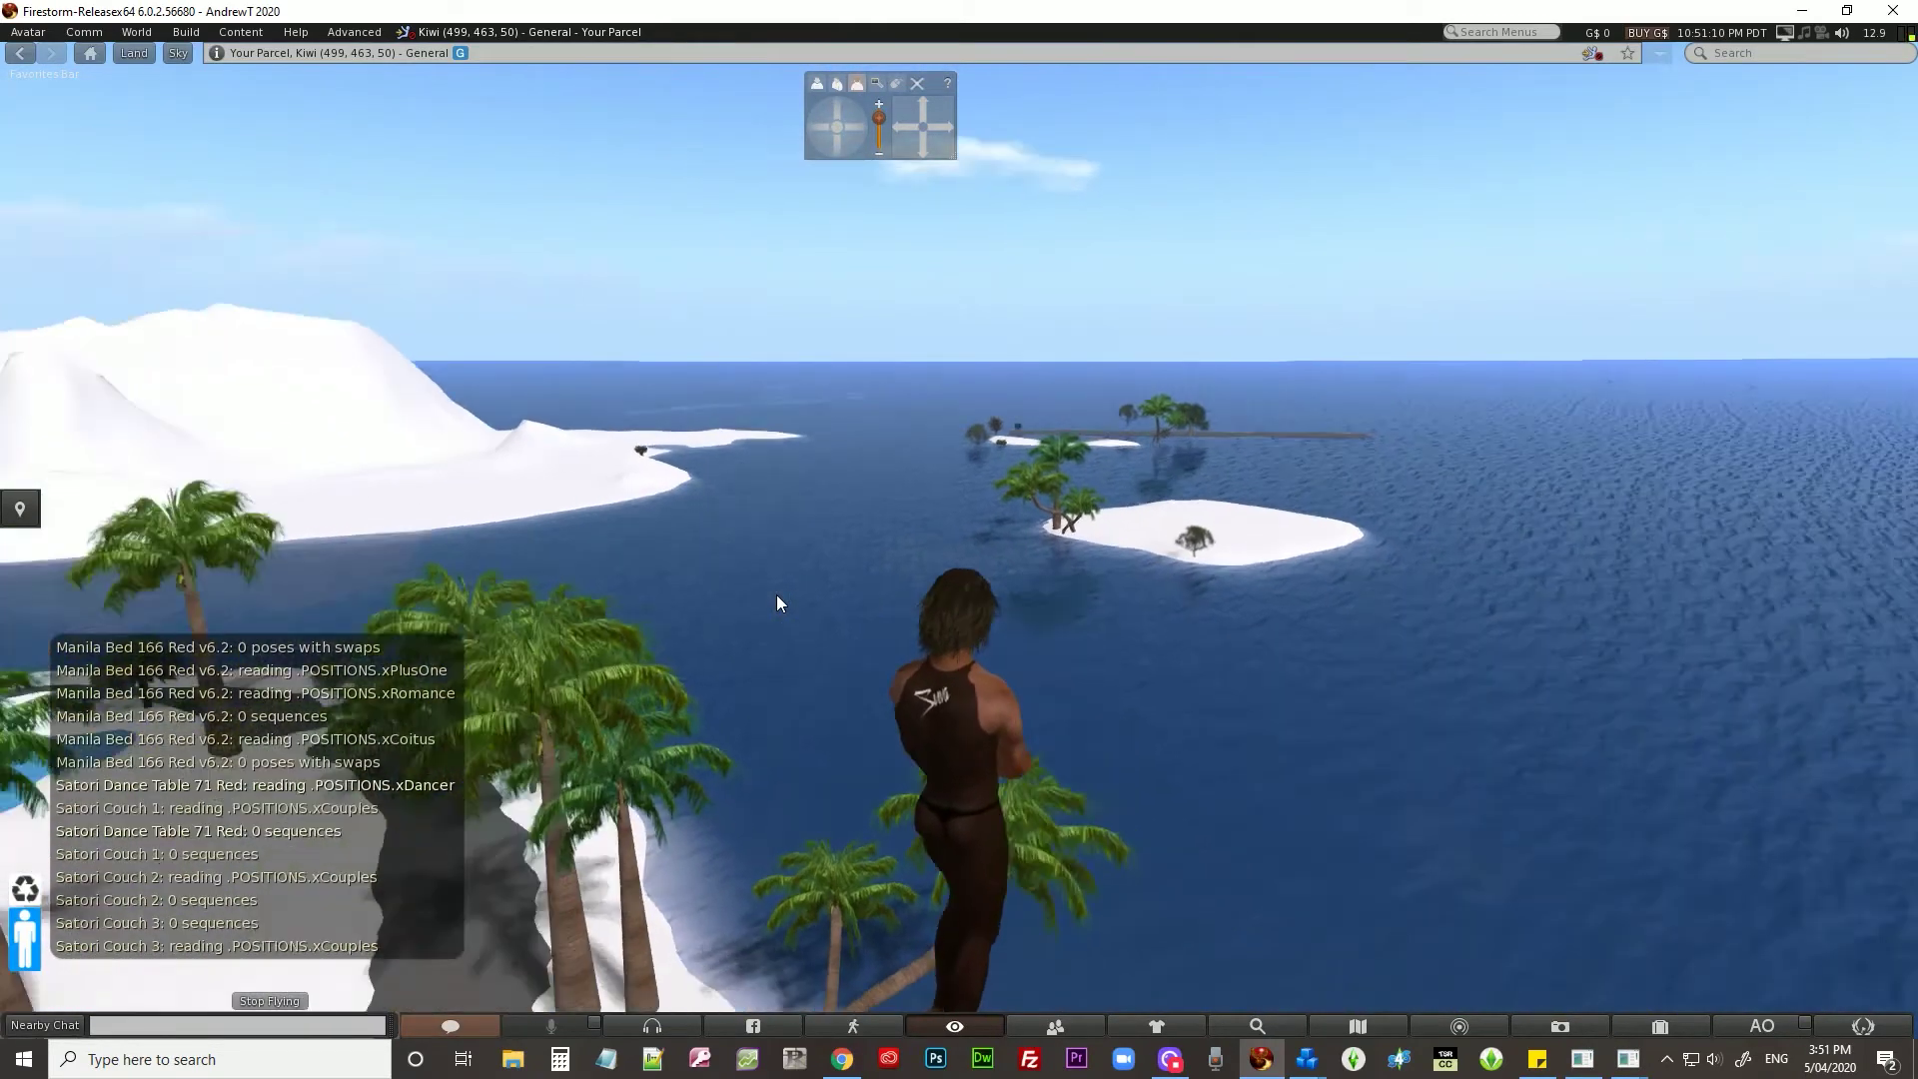
{"action": "key", "text": "Left"}
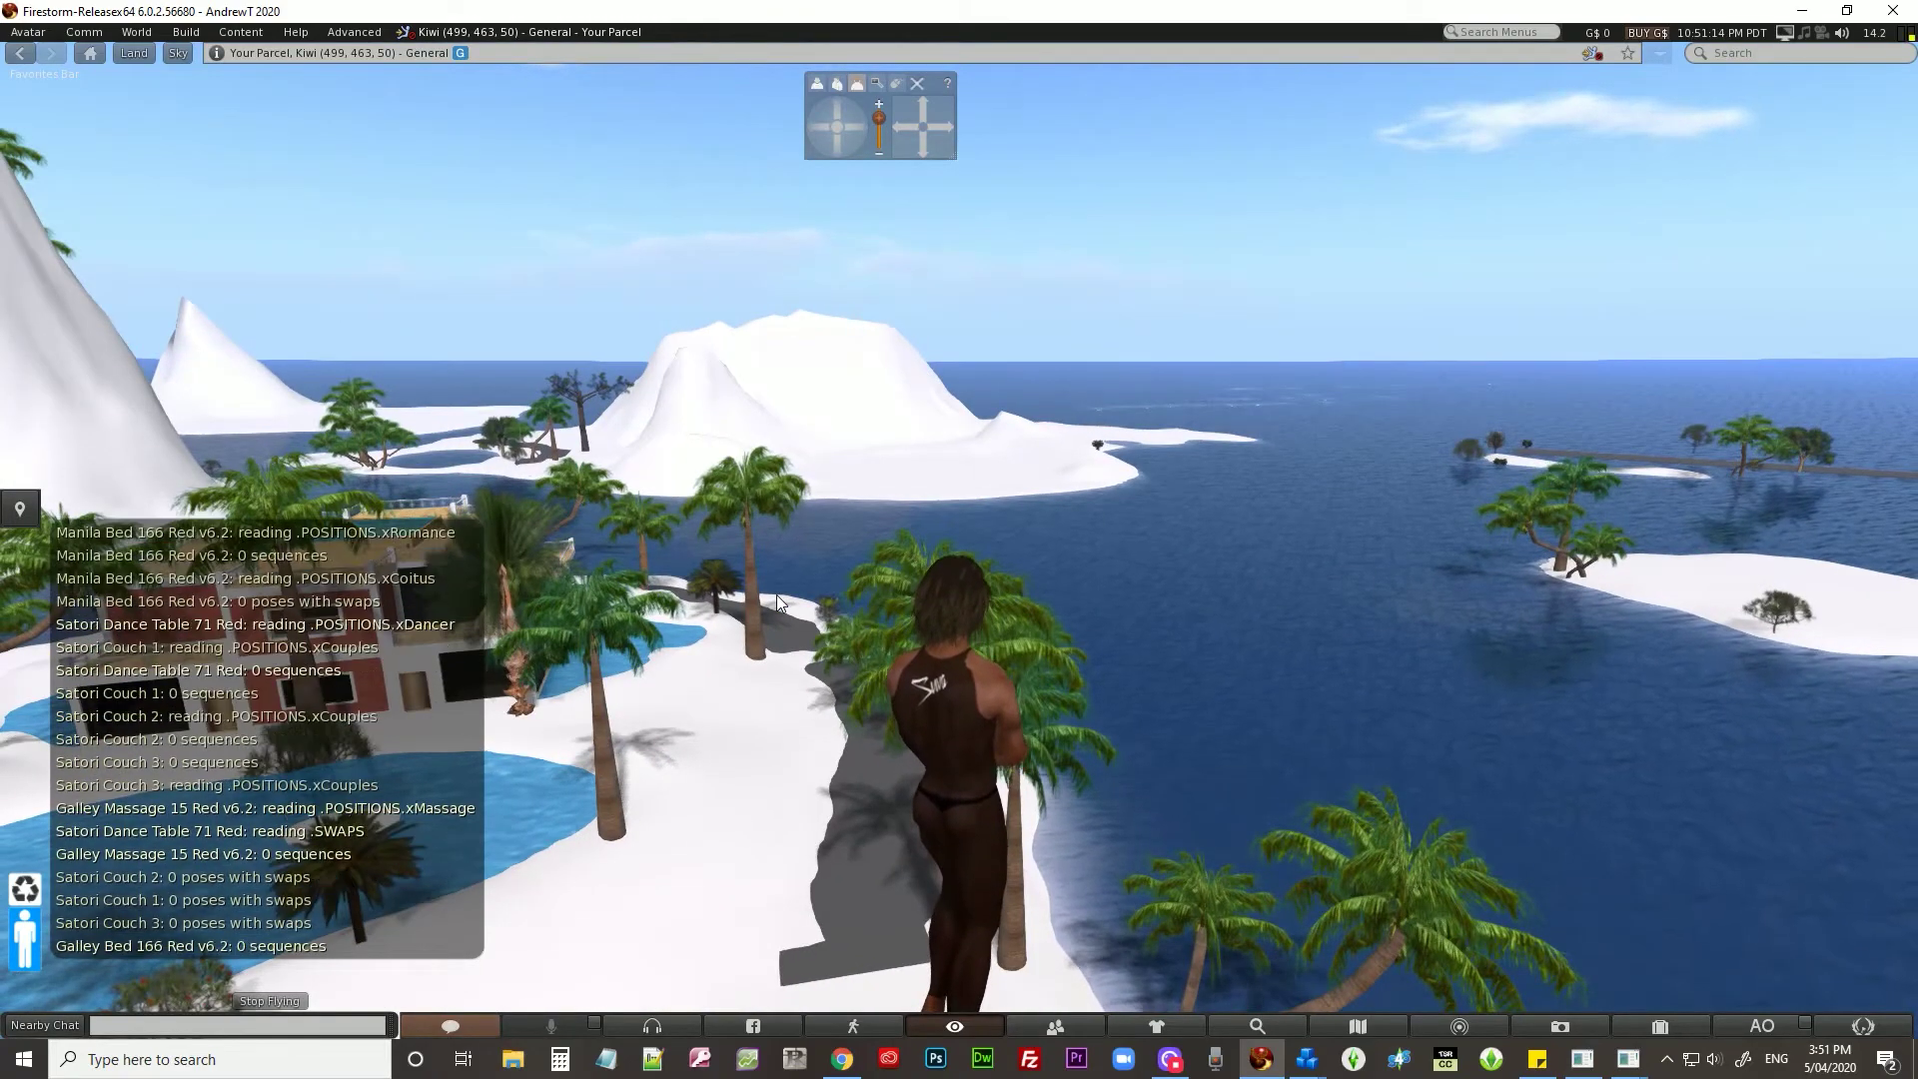
{"action": "key", "text": "Left"}
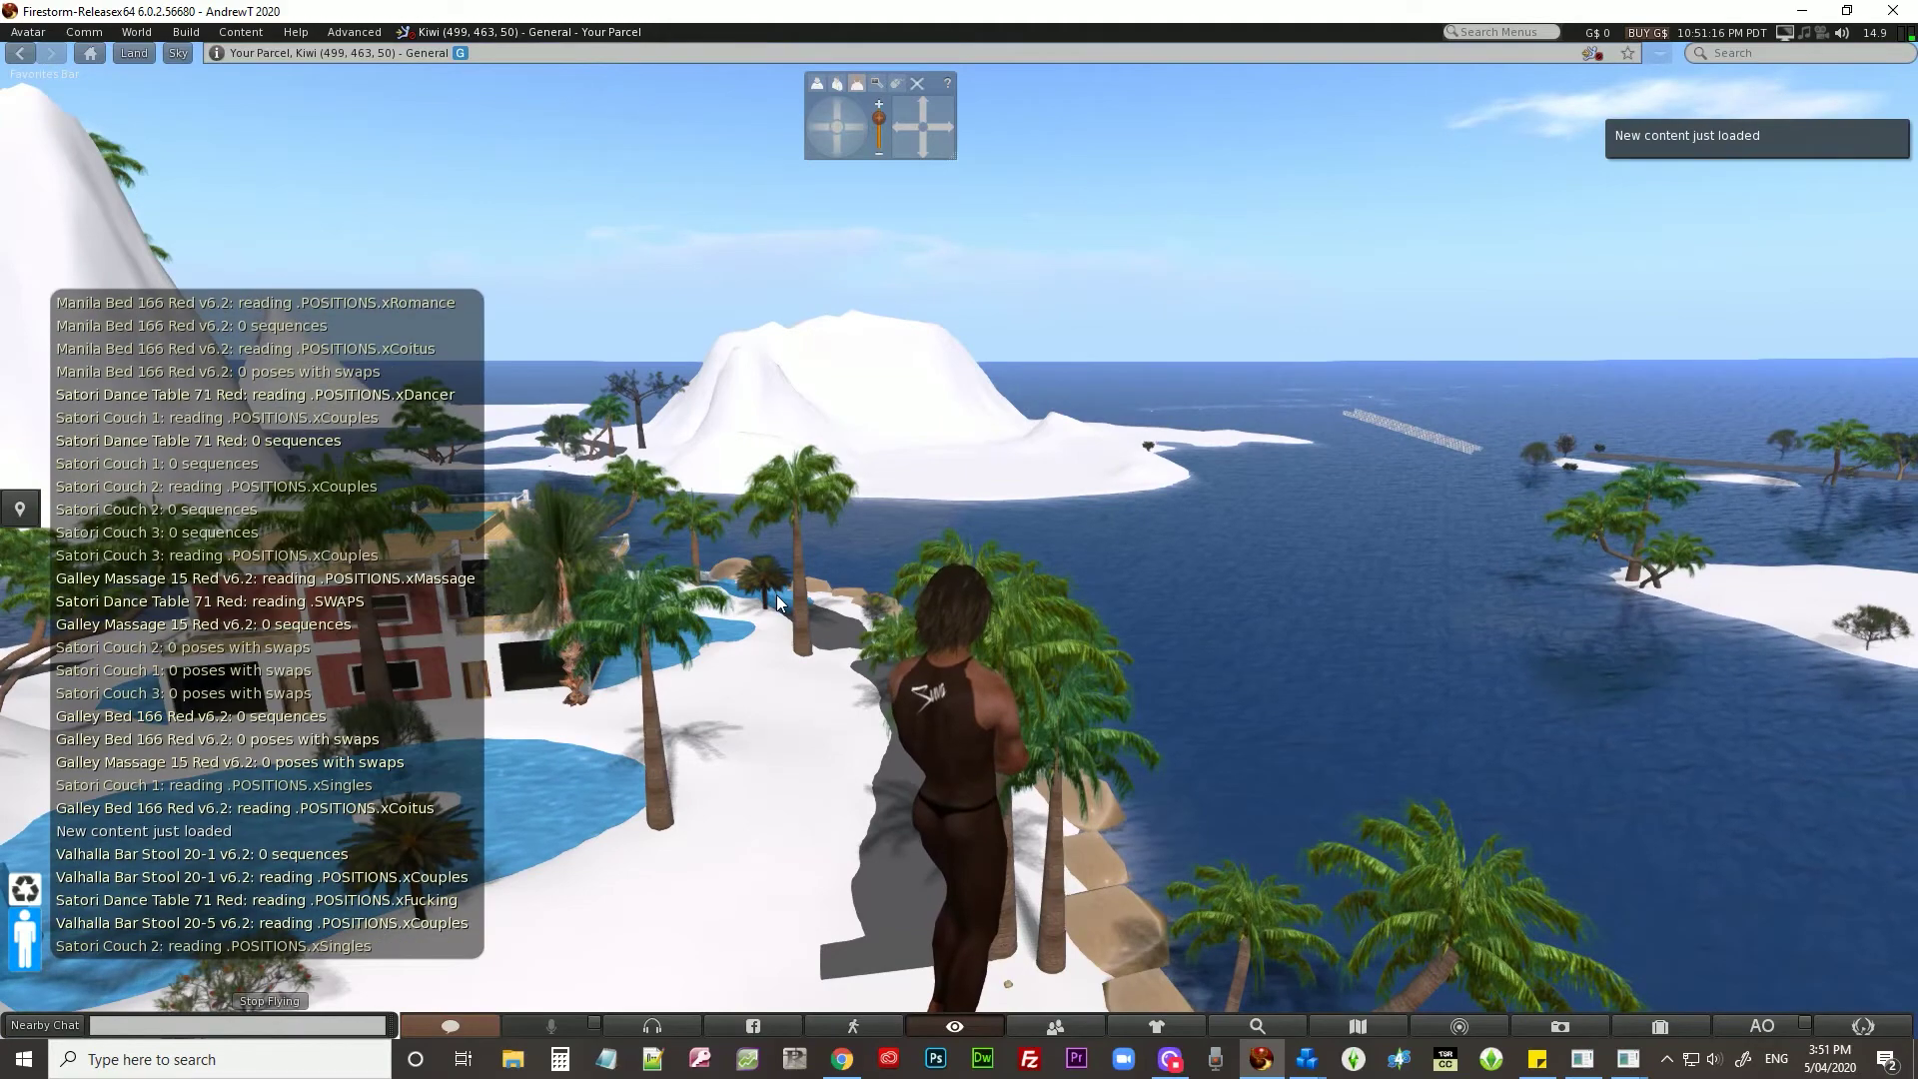
{"action": "key", "text": "Right"}
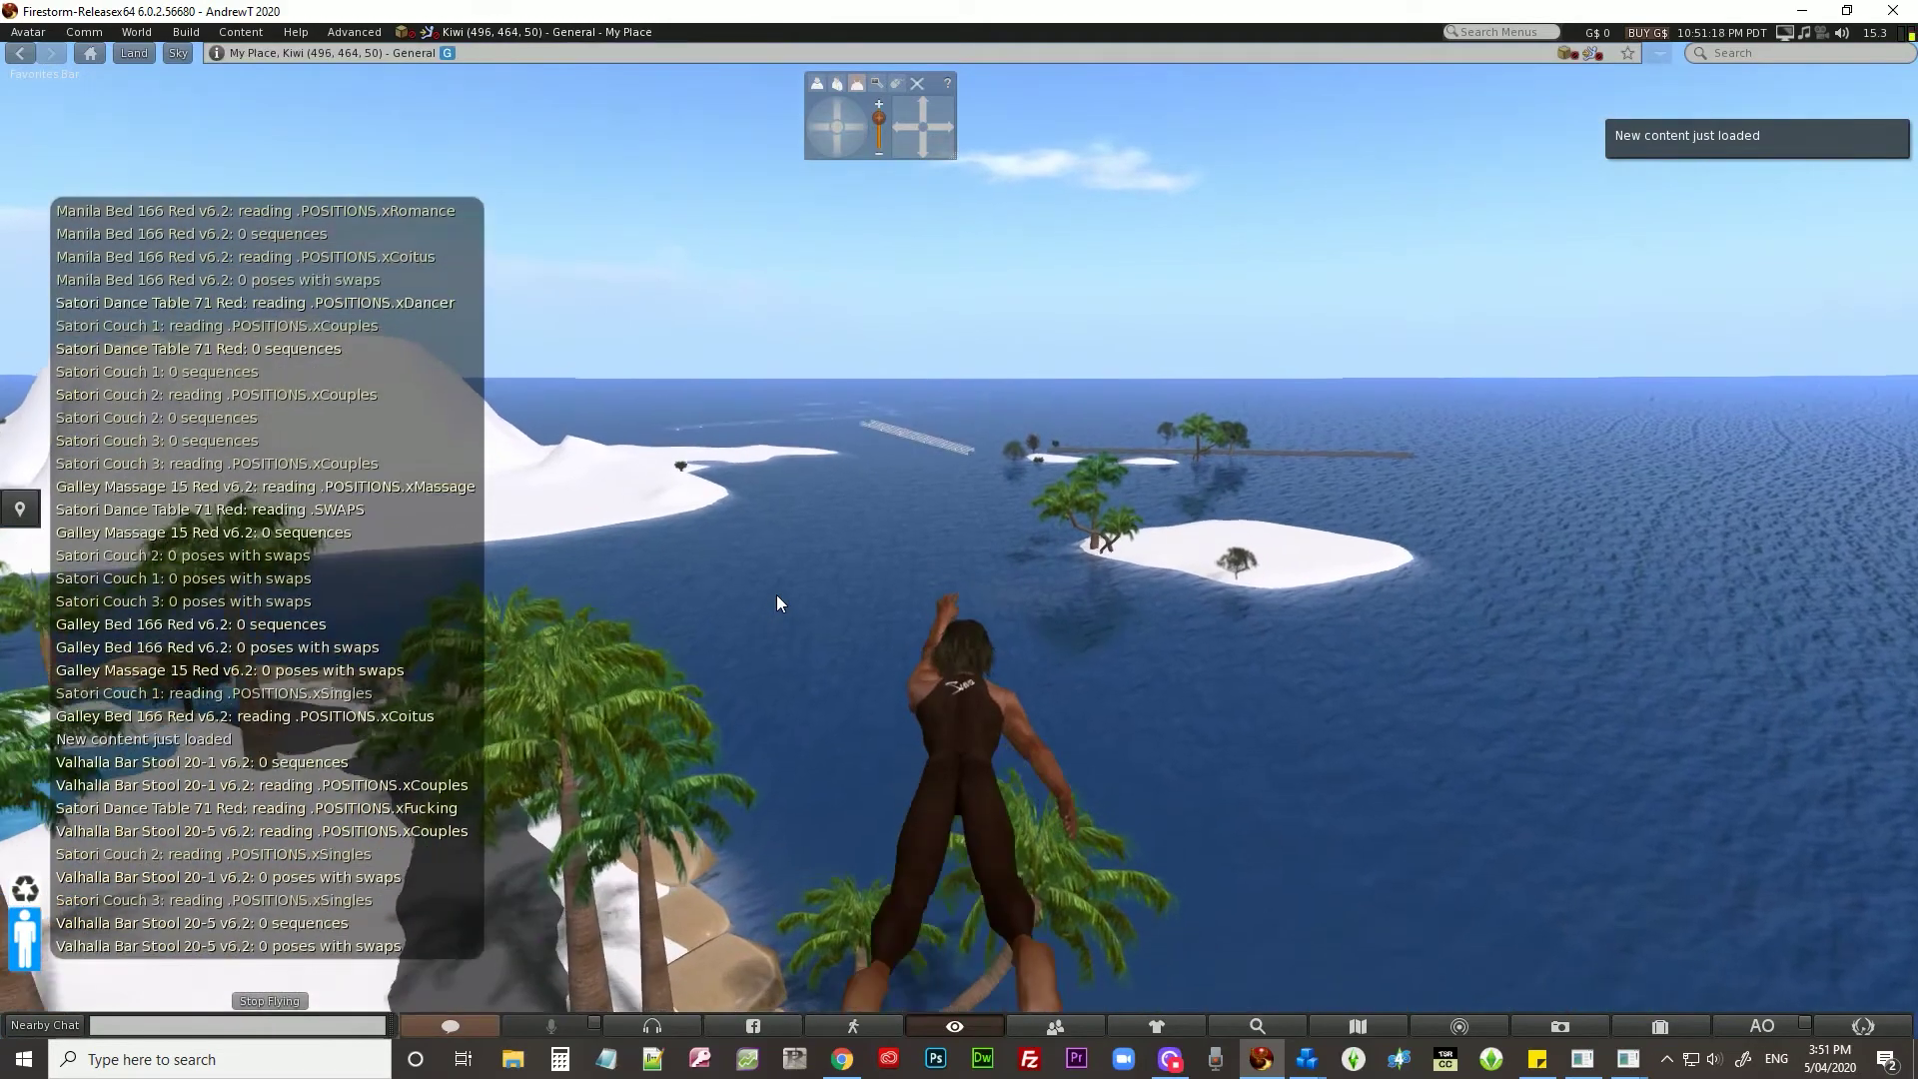
{"action": "key", "text": "Up"}
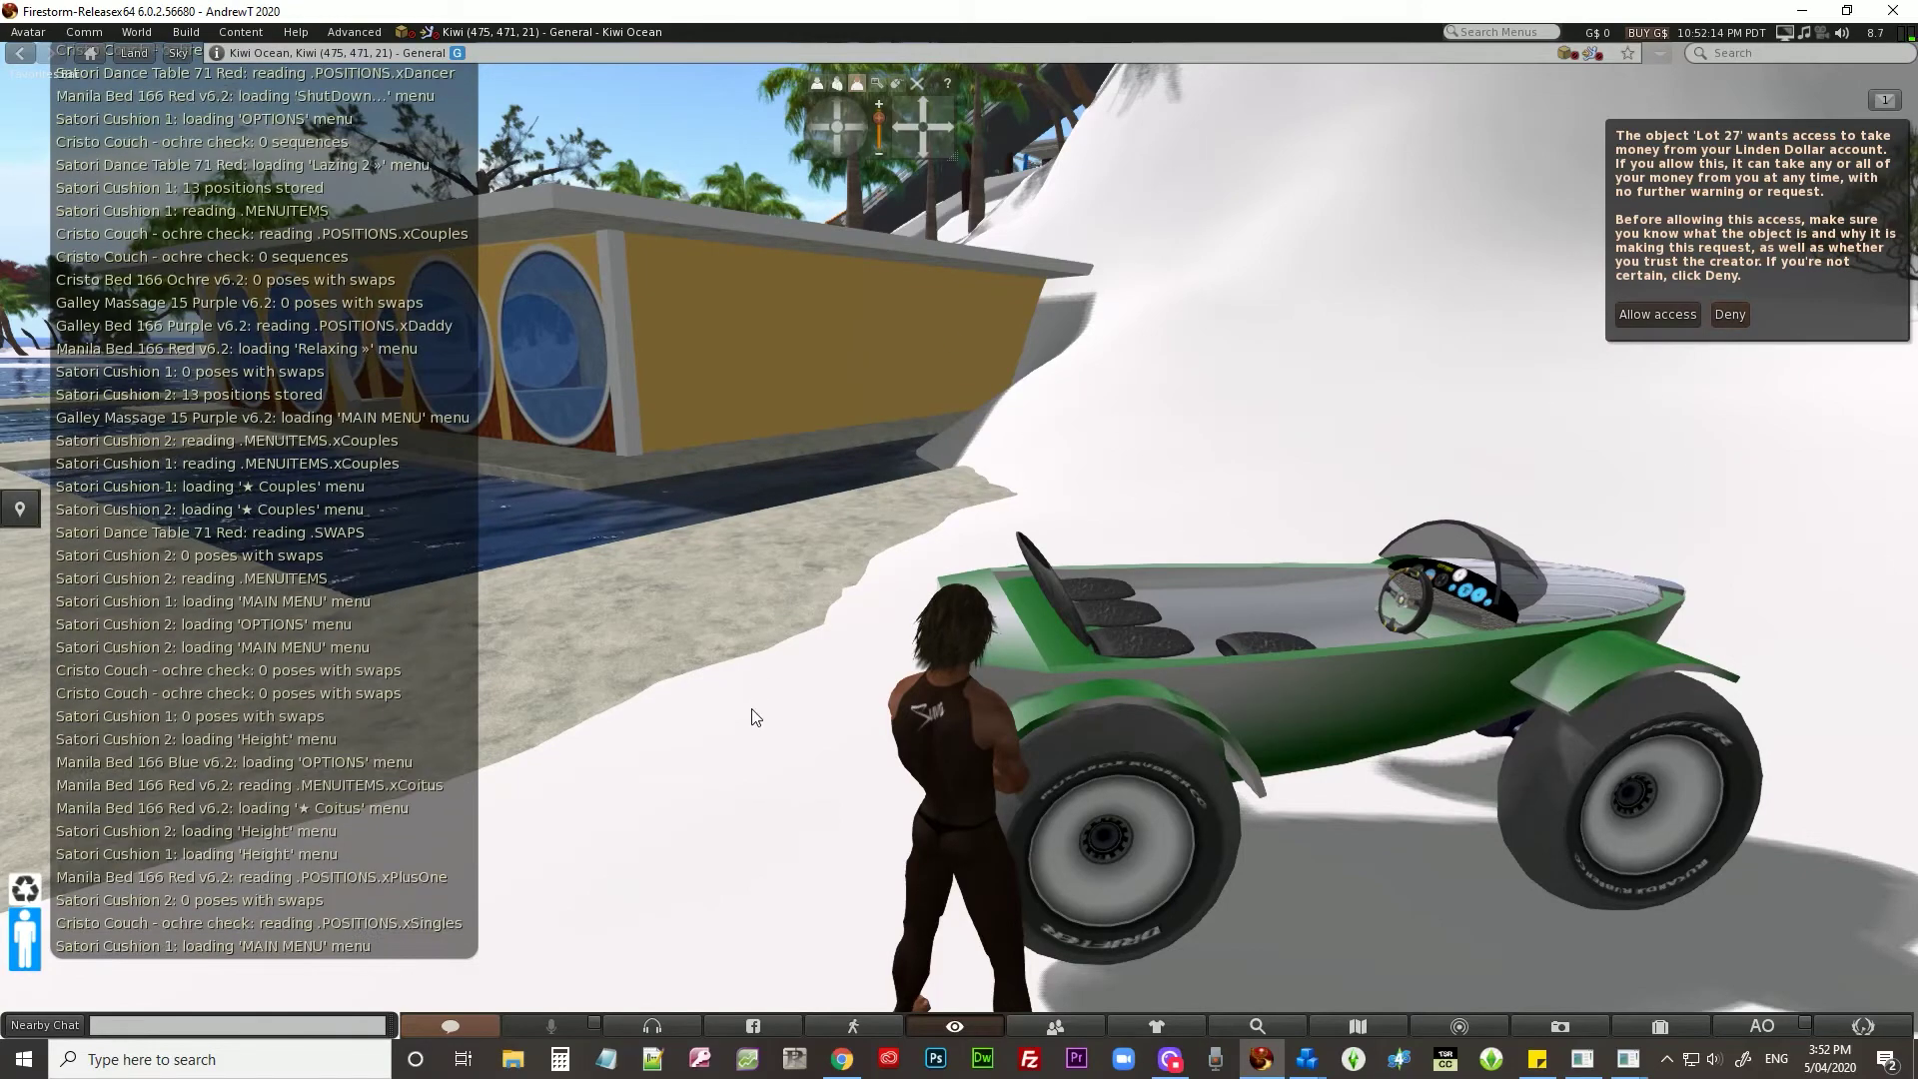
{"action": "key", "text": "Page_Up"}
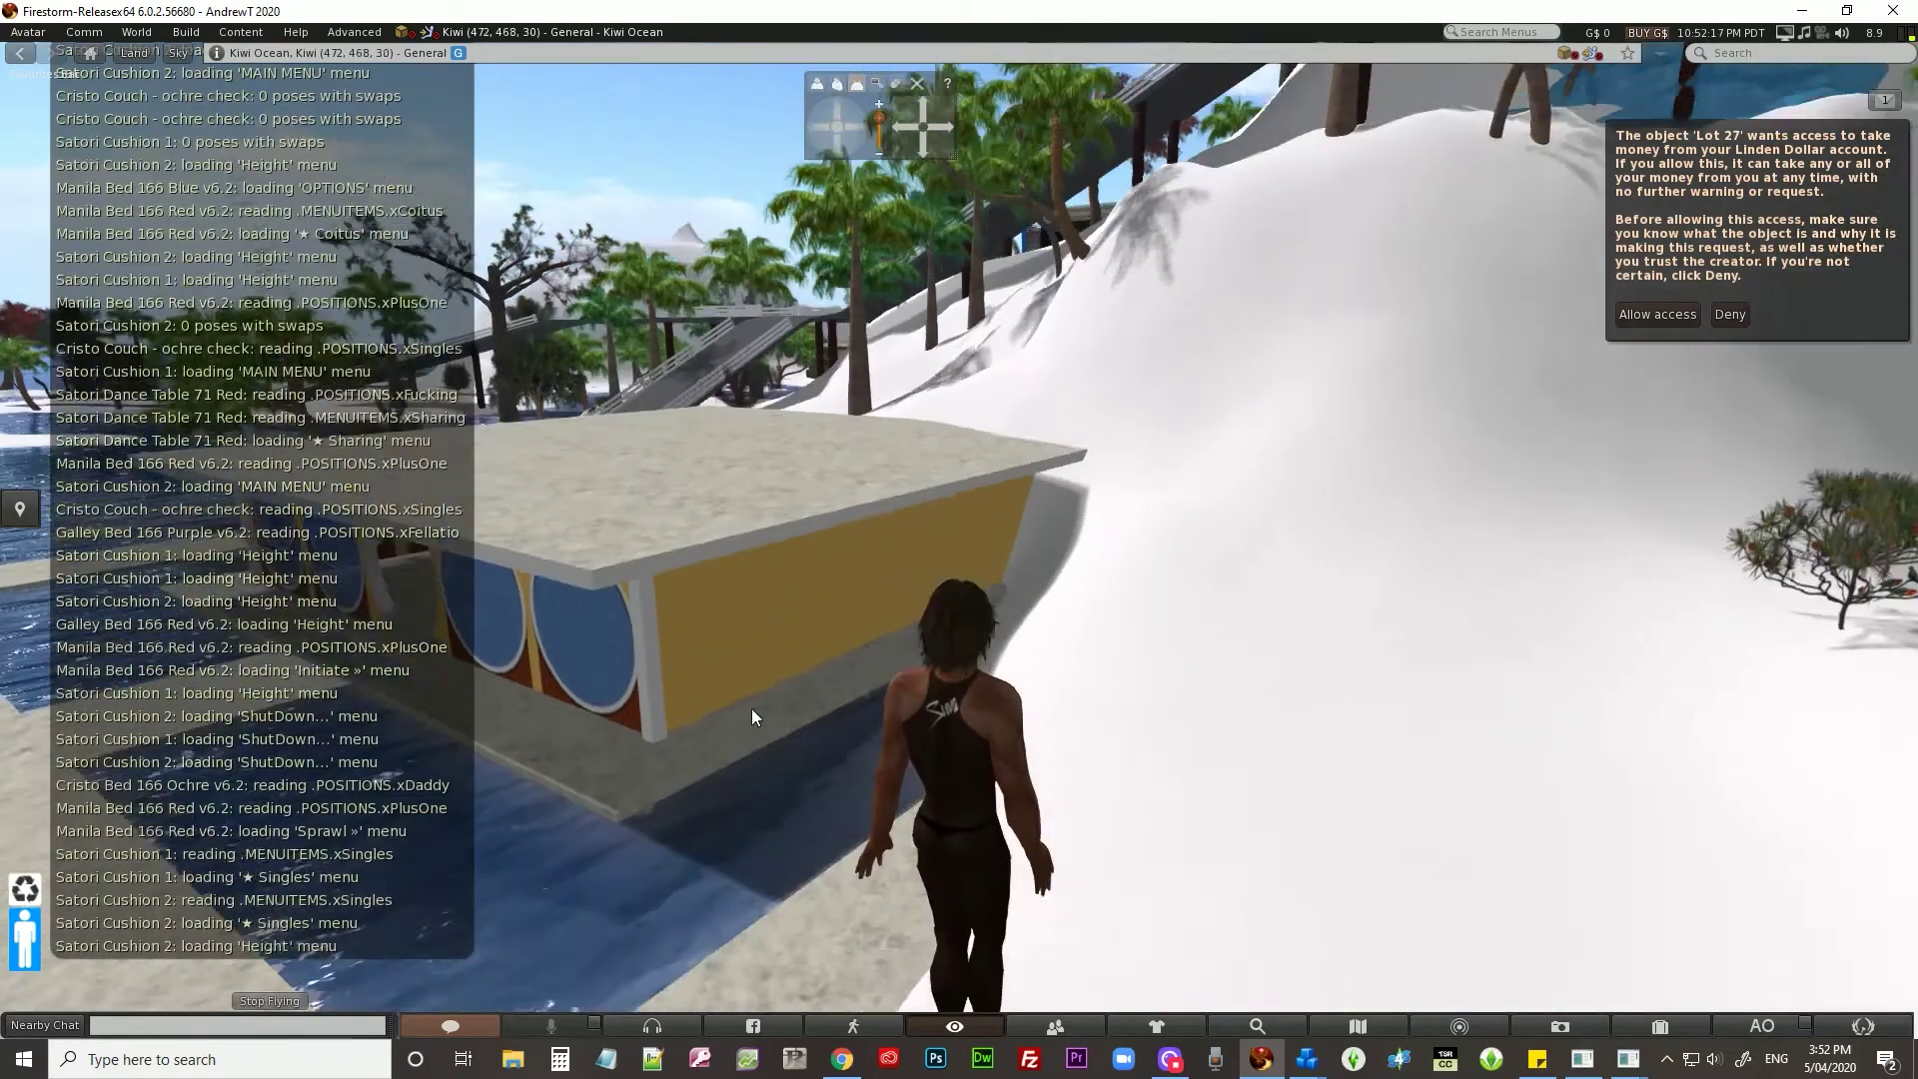
{"action": "key", "text": "Page_Up"}
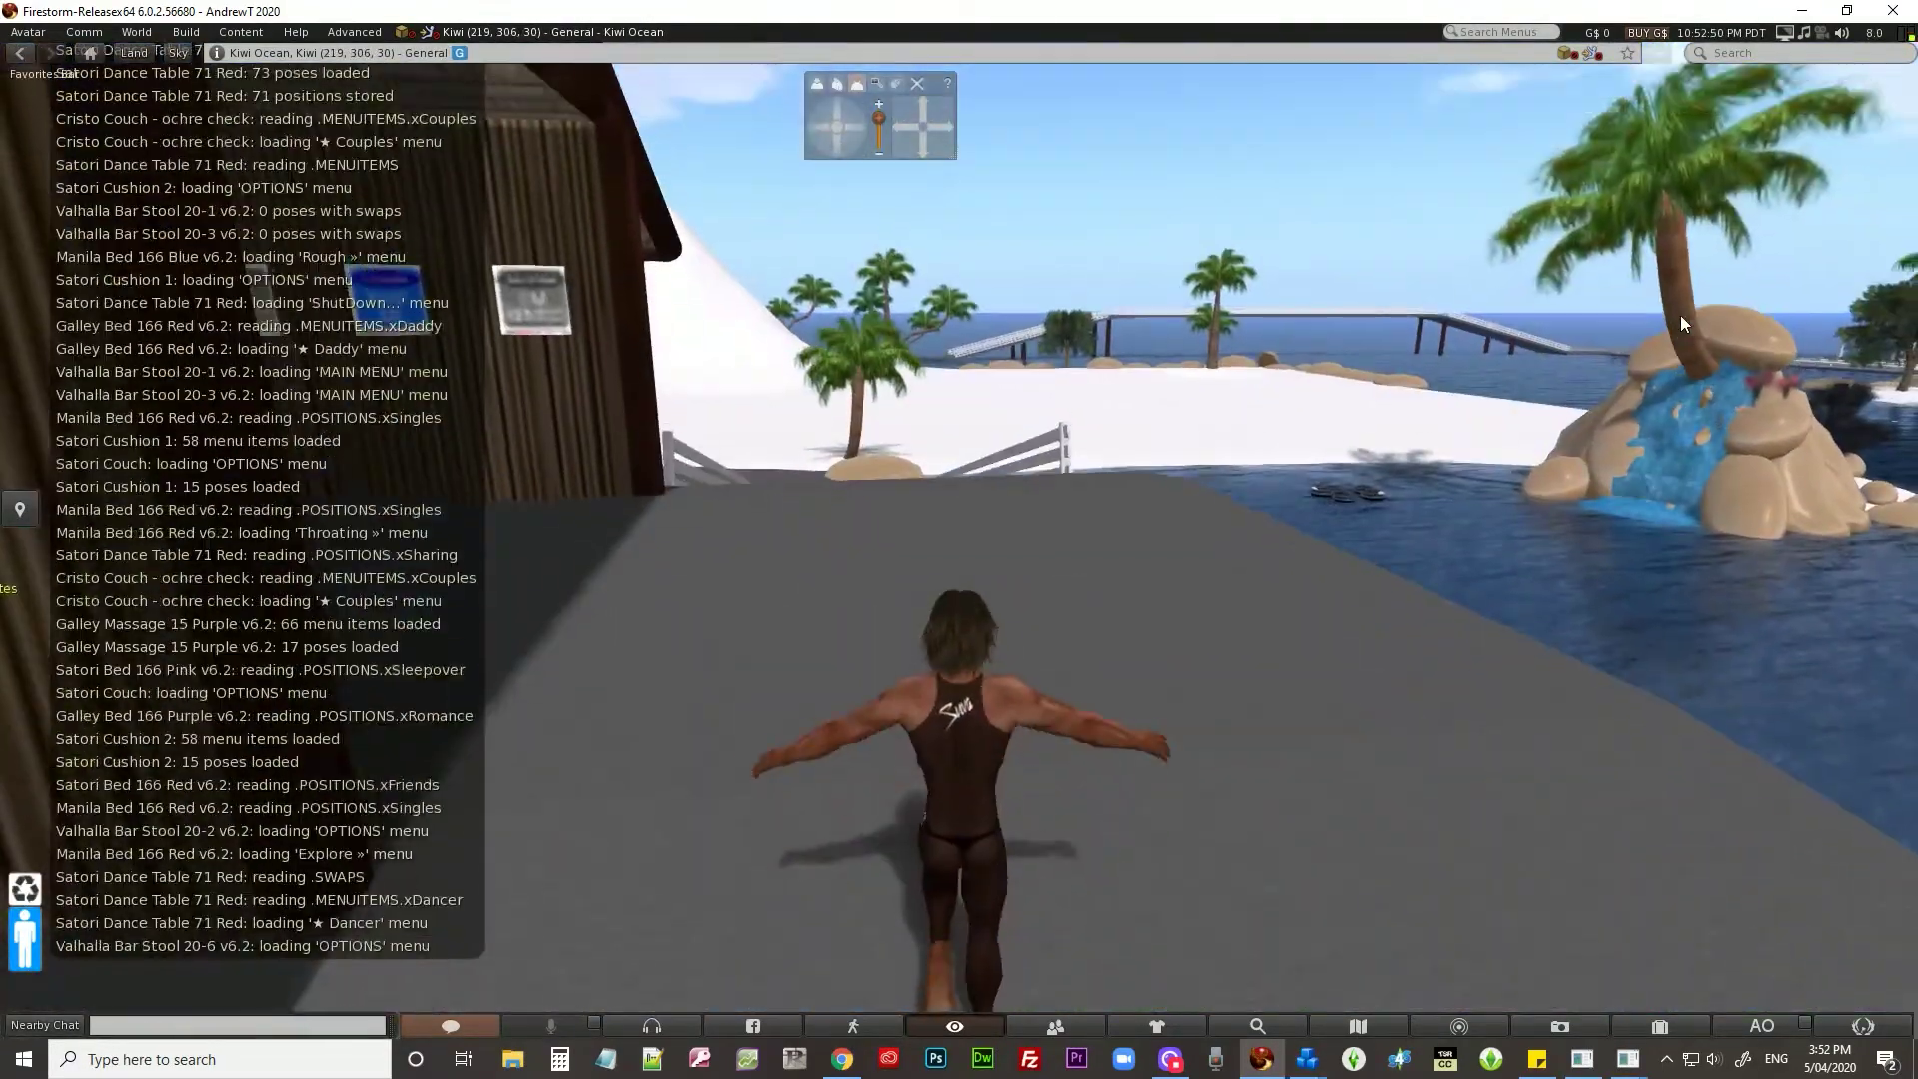
Walk into the Land Hut and face the wall of rental signs.
{"action": "key", "text": "Left"}
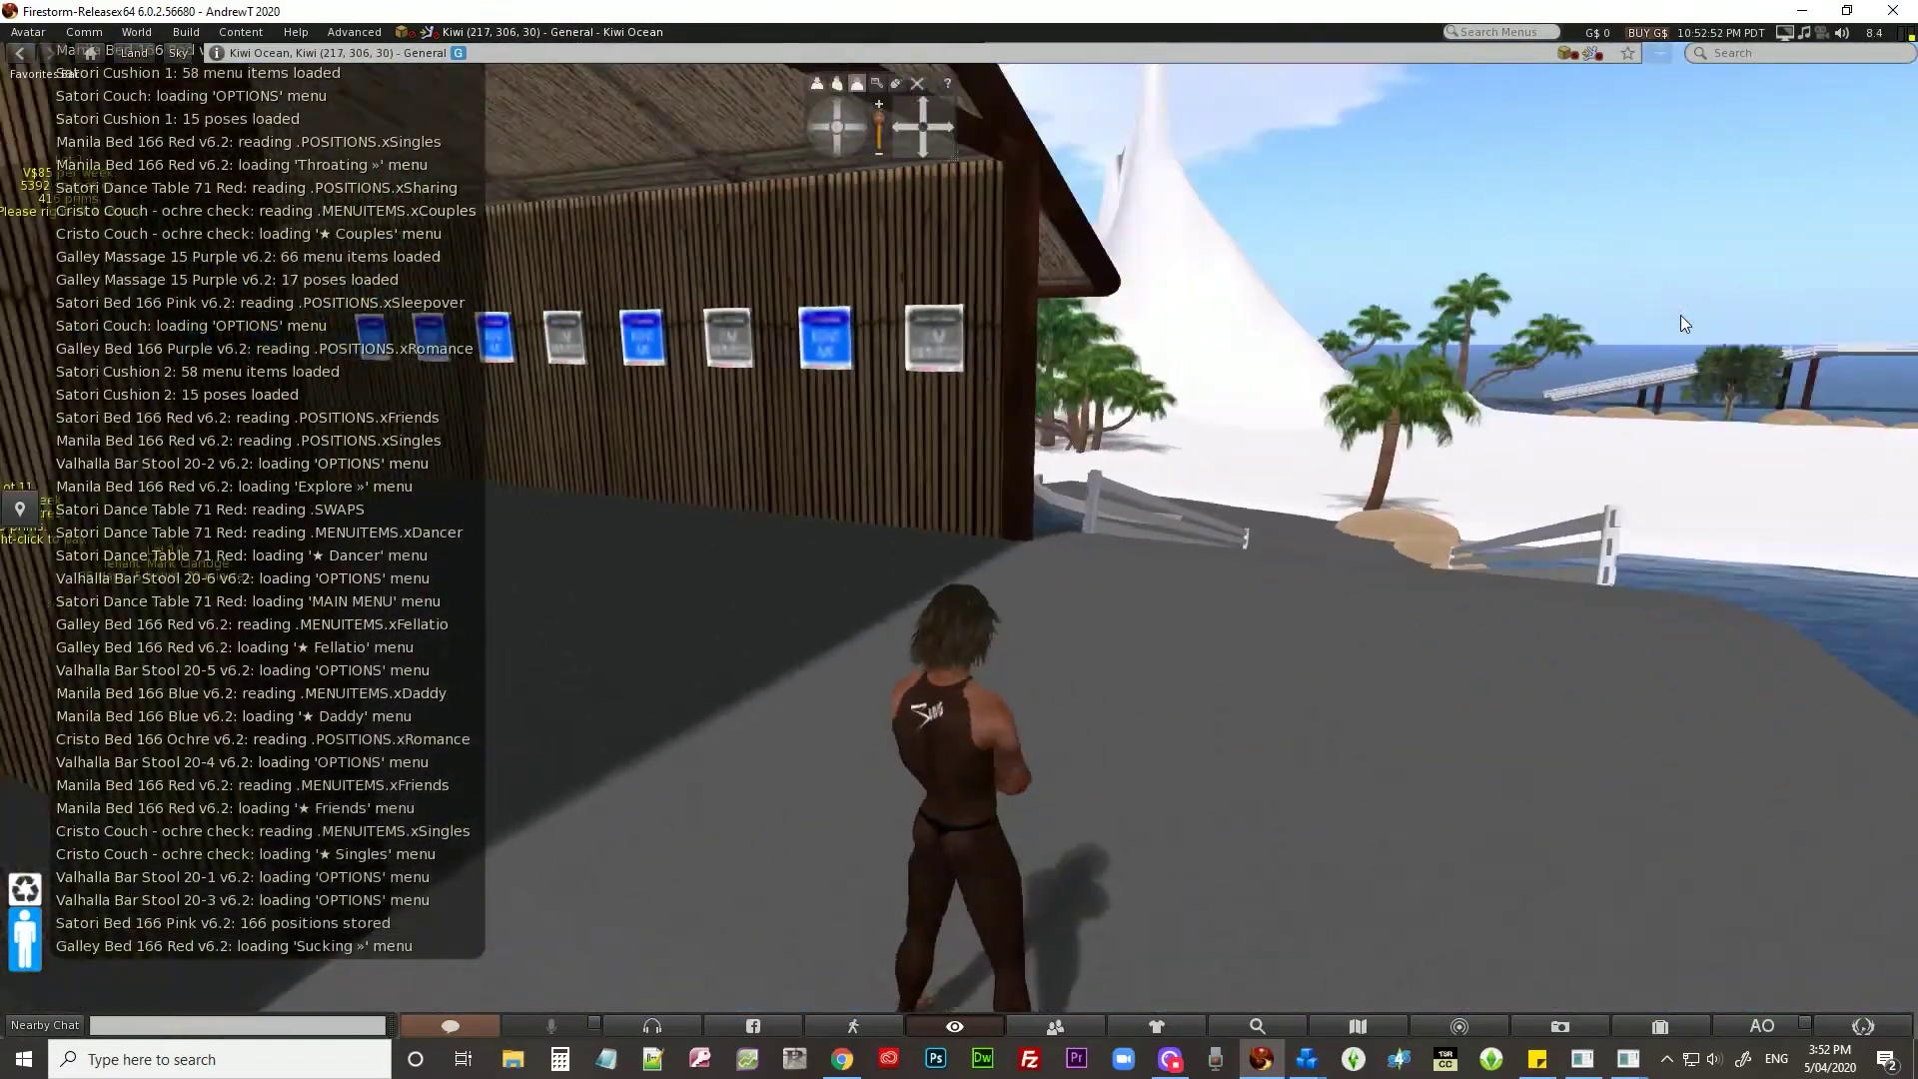
{"action": "key", "text": "Left"}
{"action": "key", "text": "Up"}
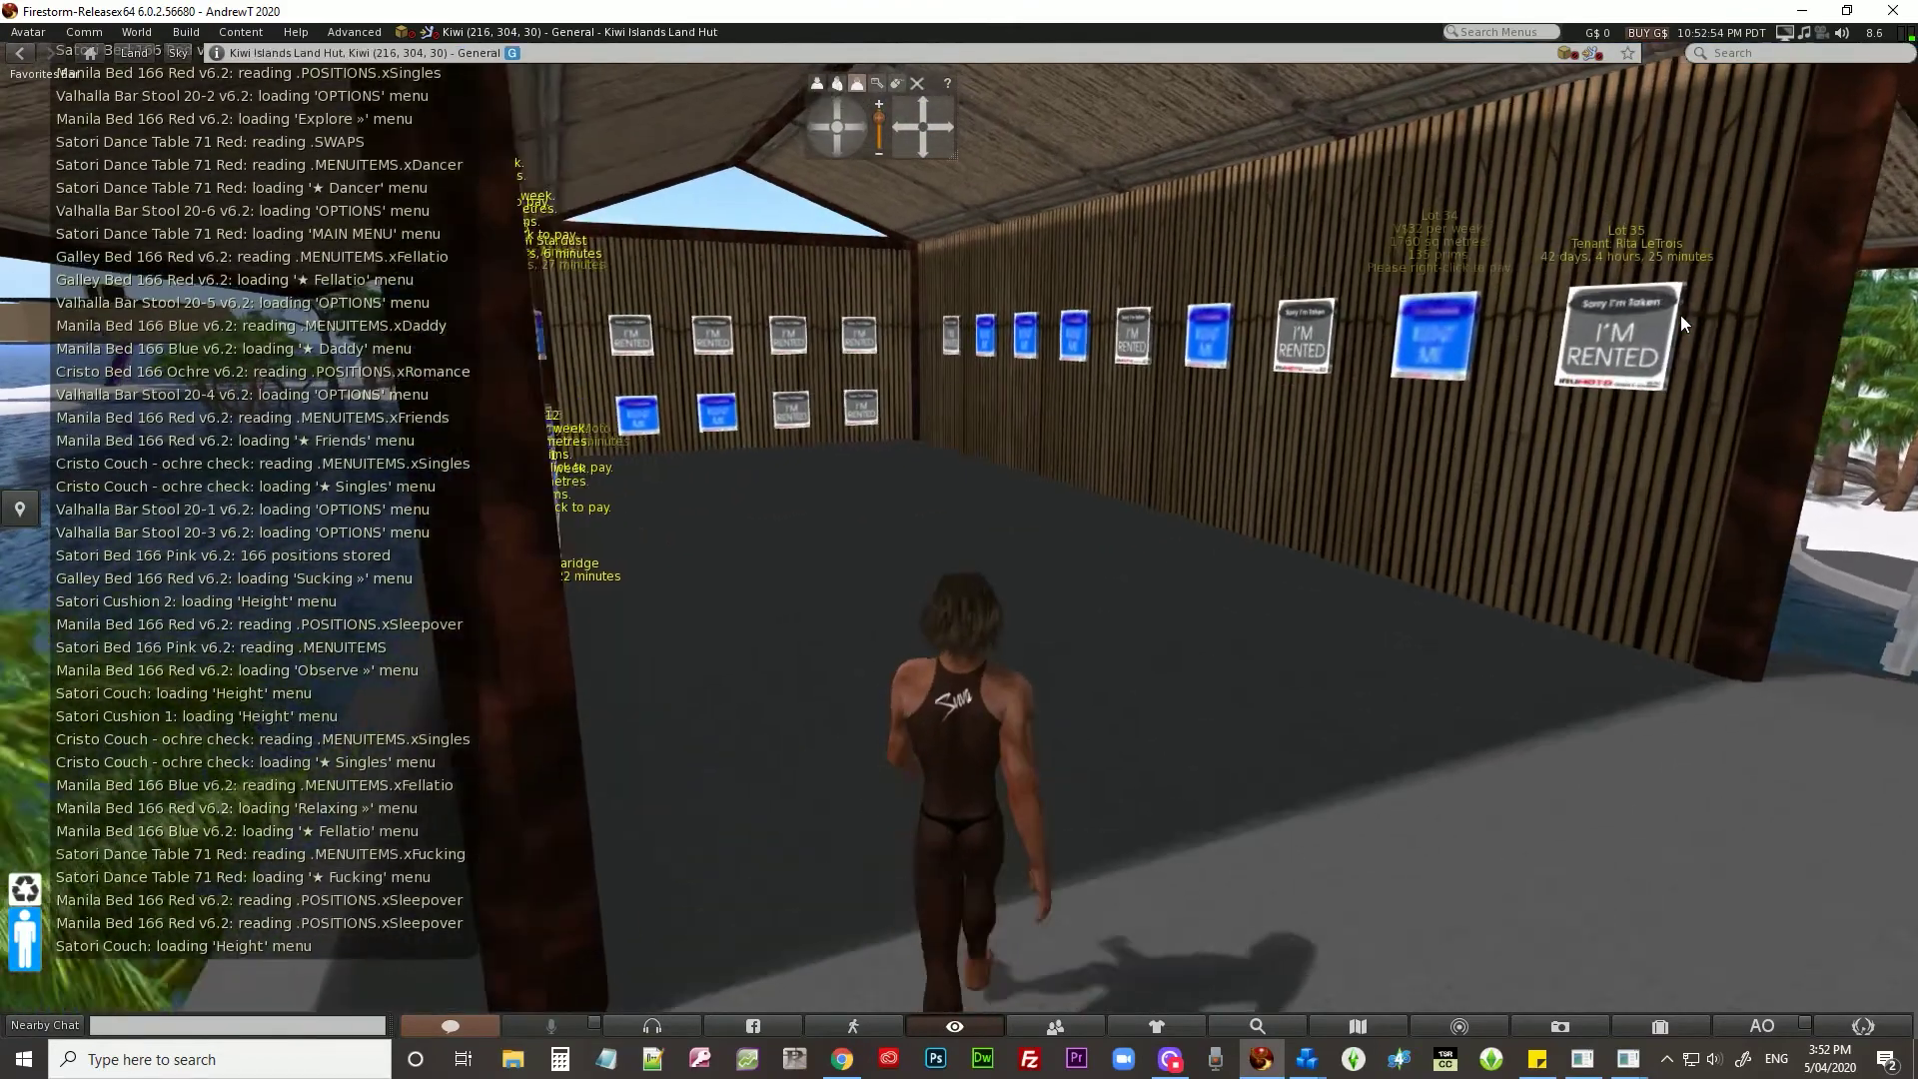
{"action": "key", "text": "Left"}
{"action": "key", "text": "Up"}
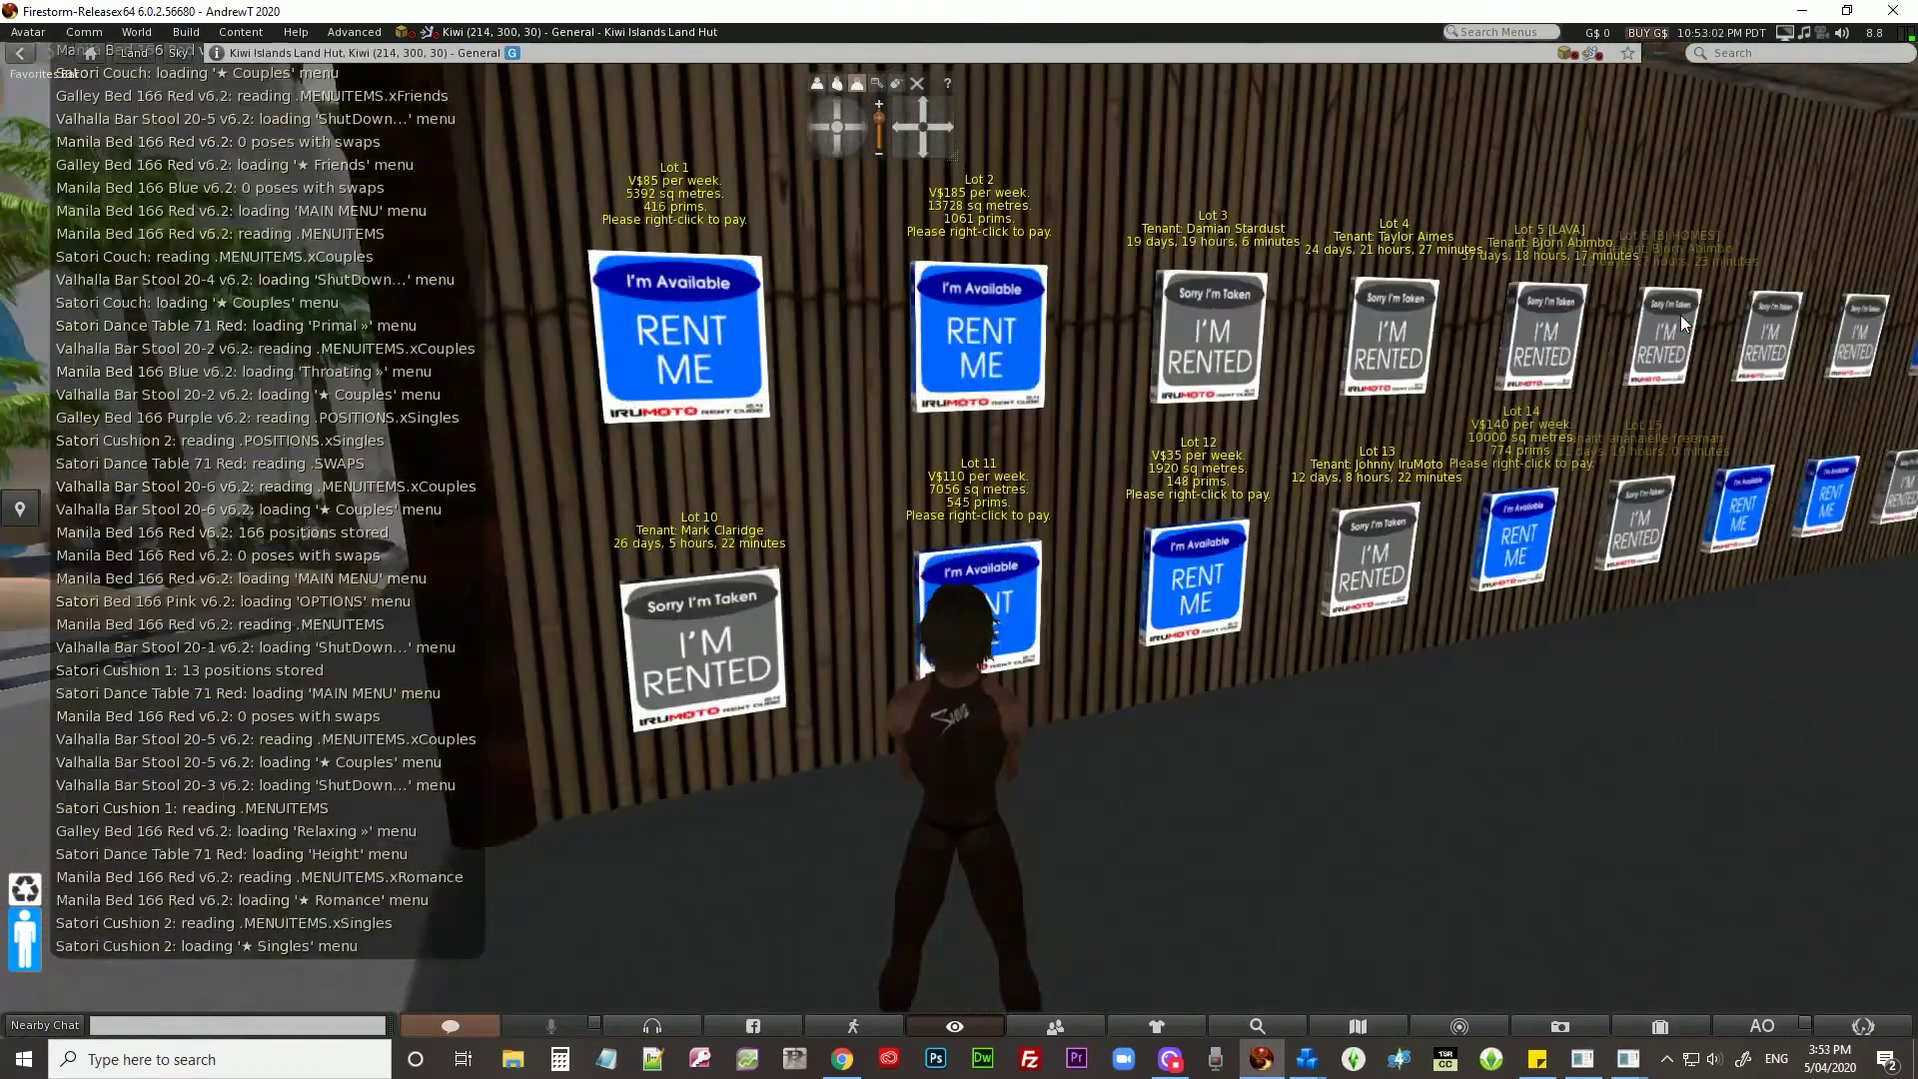
{"action": "key", "text": "Right"}
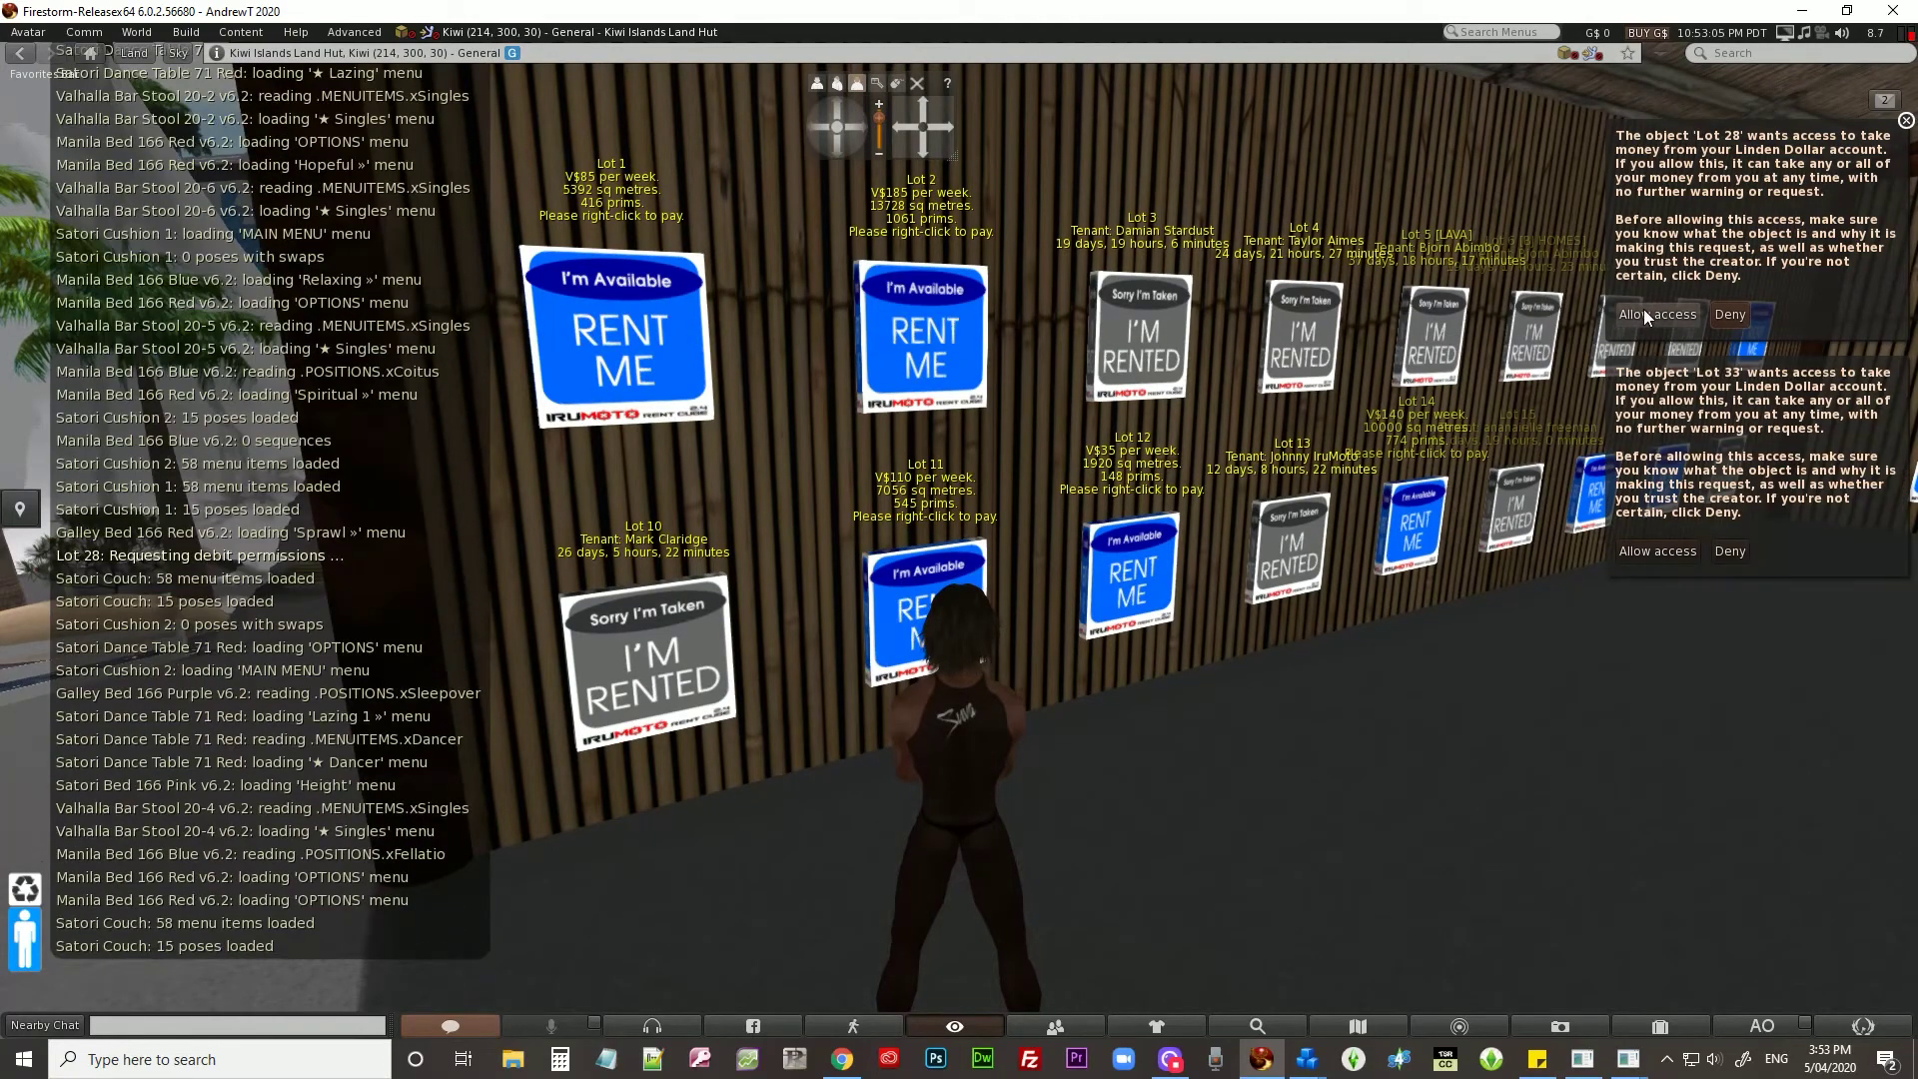
Allow the Lot 28 and Lot 33 rent boxes to take payments, then orbit around the hut.
{"action": "left_click", "coordinate": [1647, 316]}
{"action": "left_click", "coordinate": [1647, 315]}
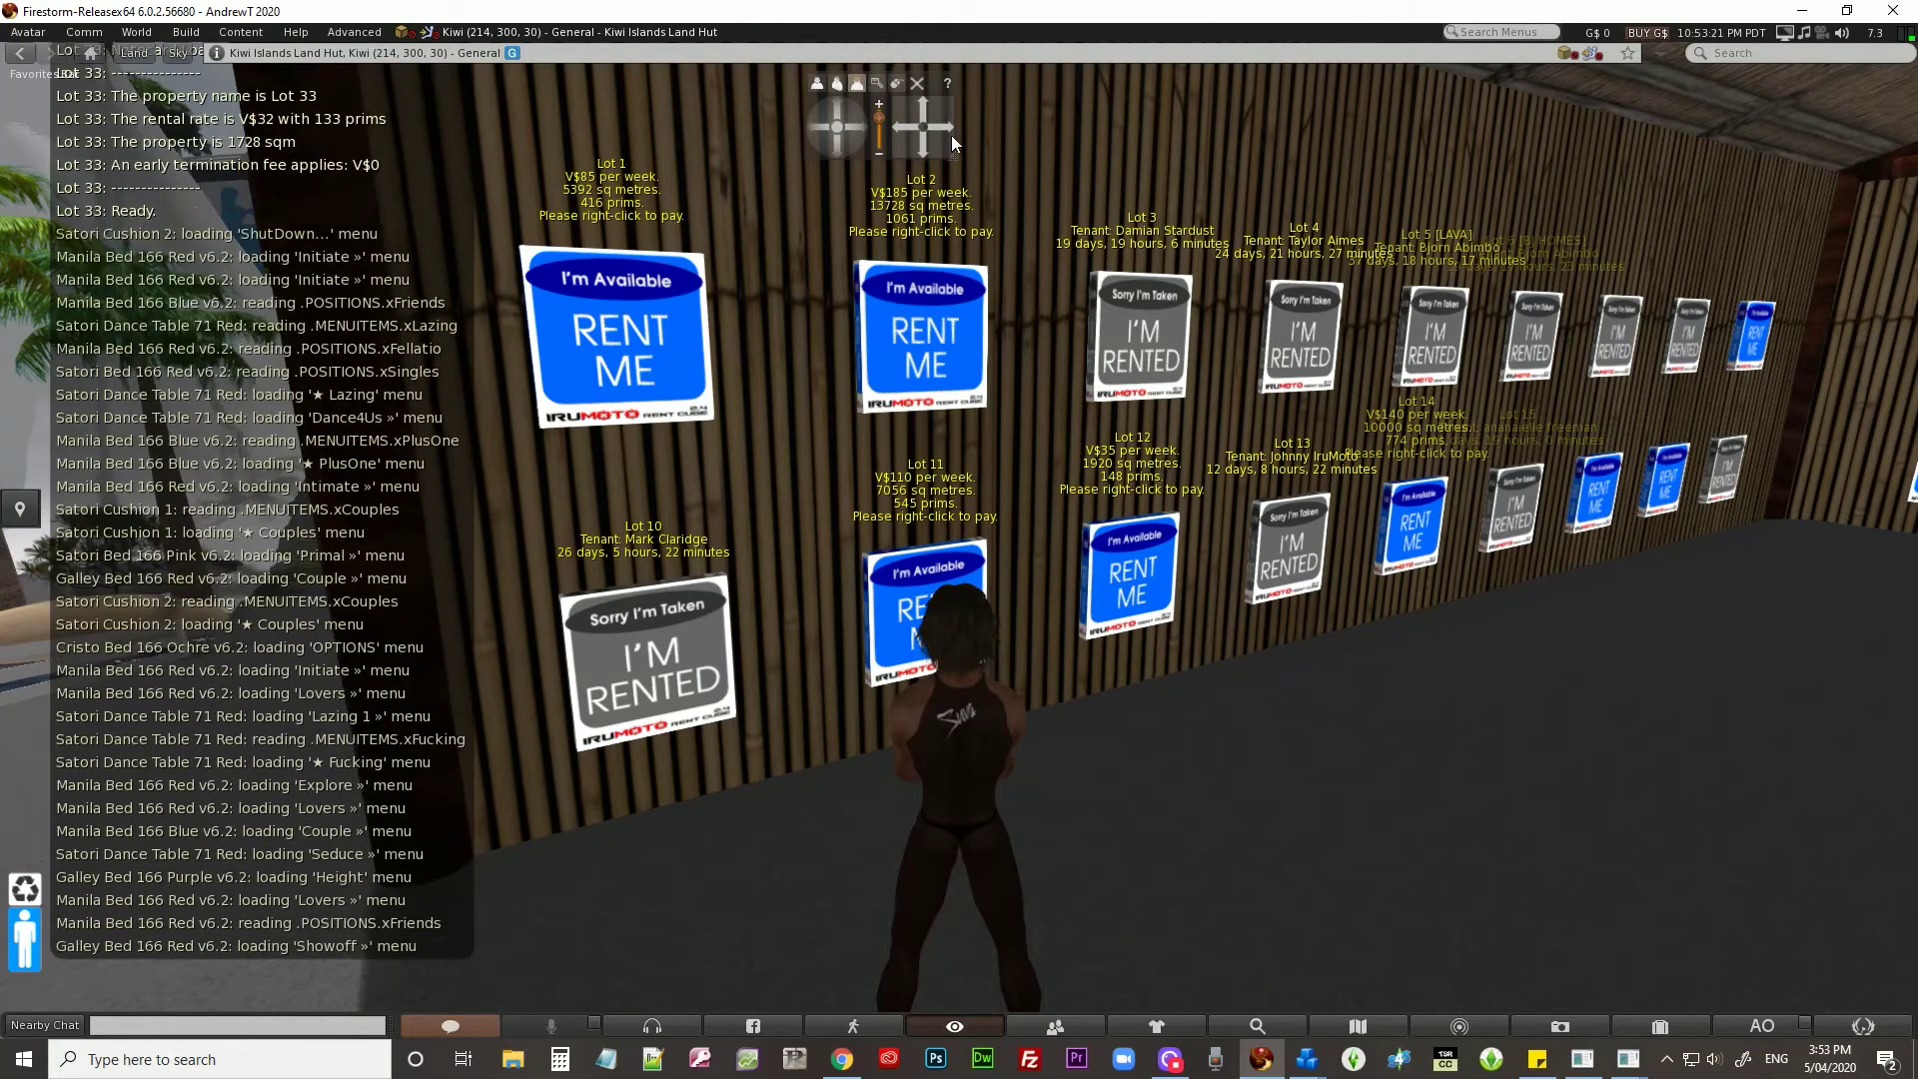
{"action": "left_click_drag", "start_coordinate": [948, 134], "coordinate": [945, 126]}
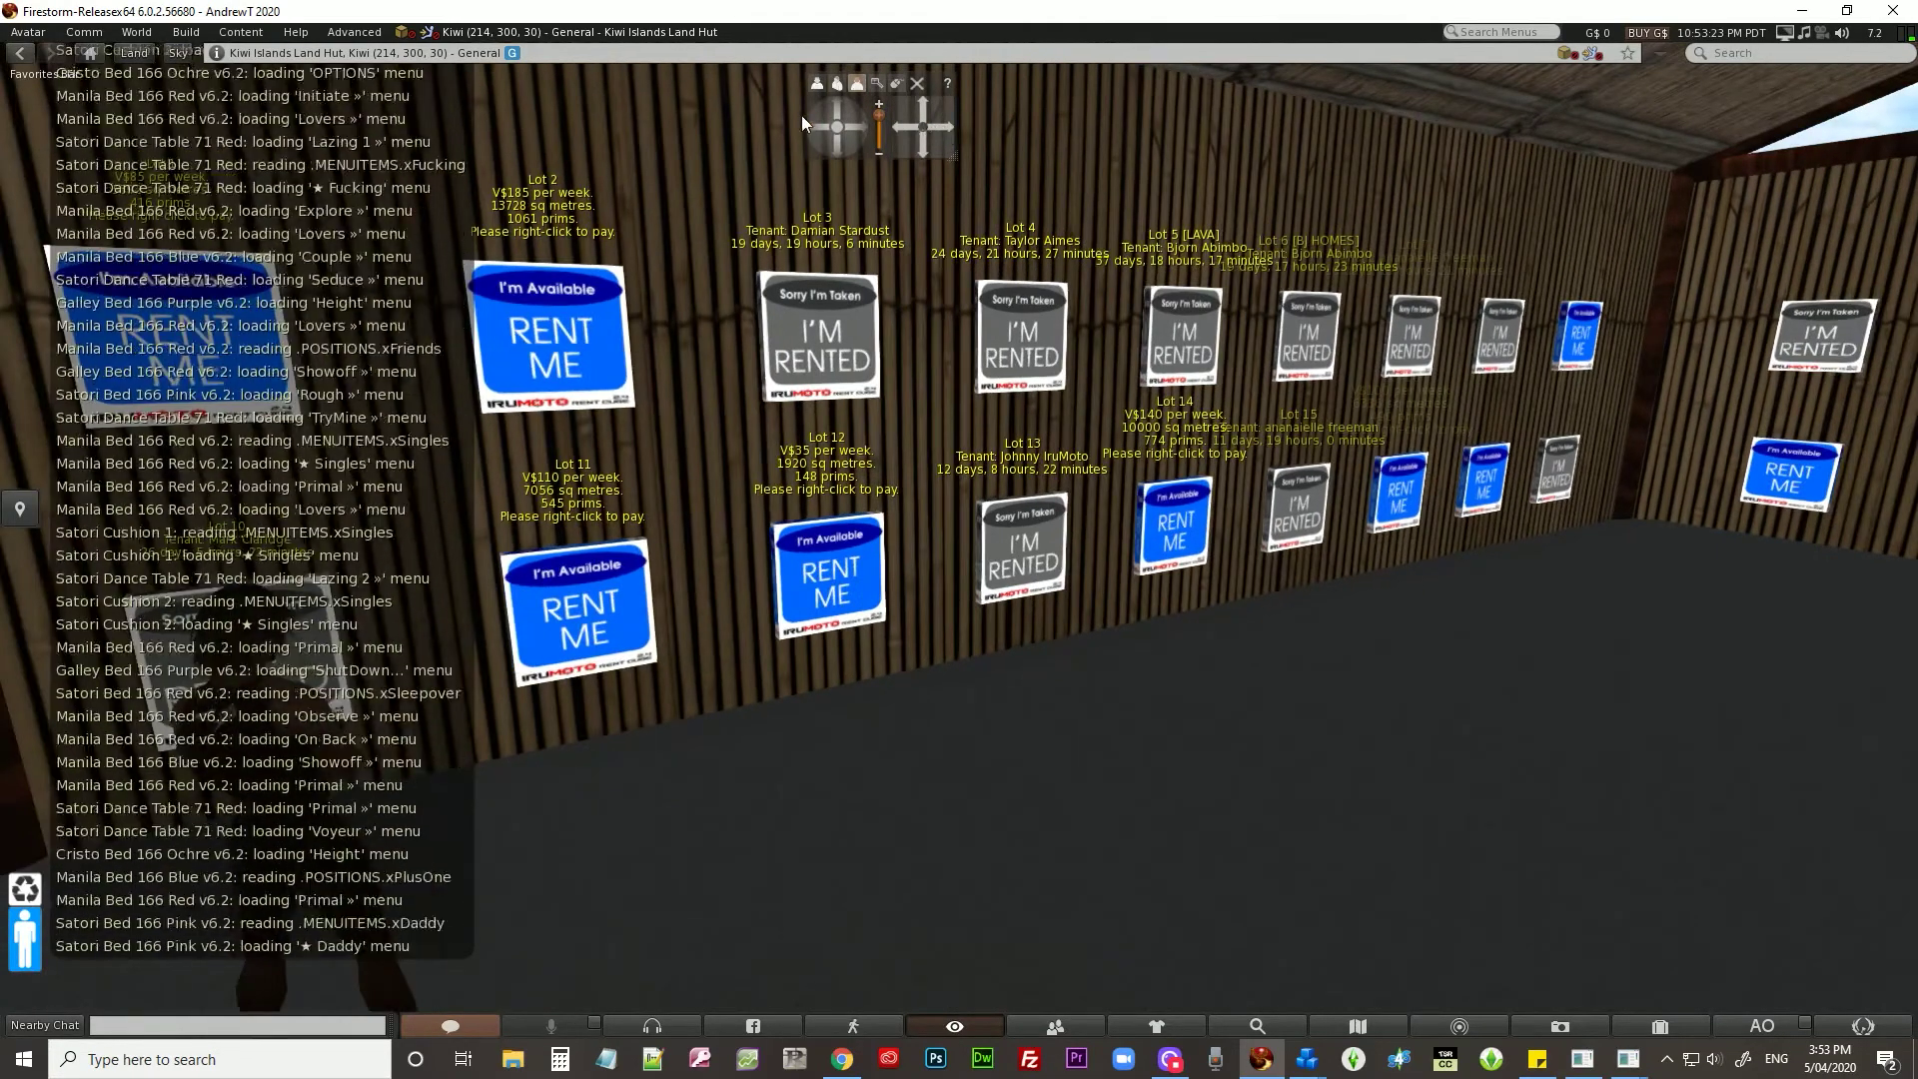
{"action": "left_click_drag", "start_coordinate": [824, 122], "coordinate": [817, 123]}
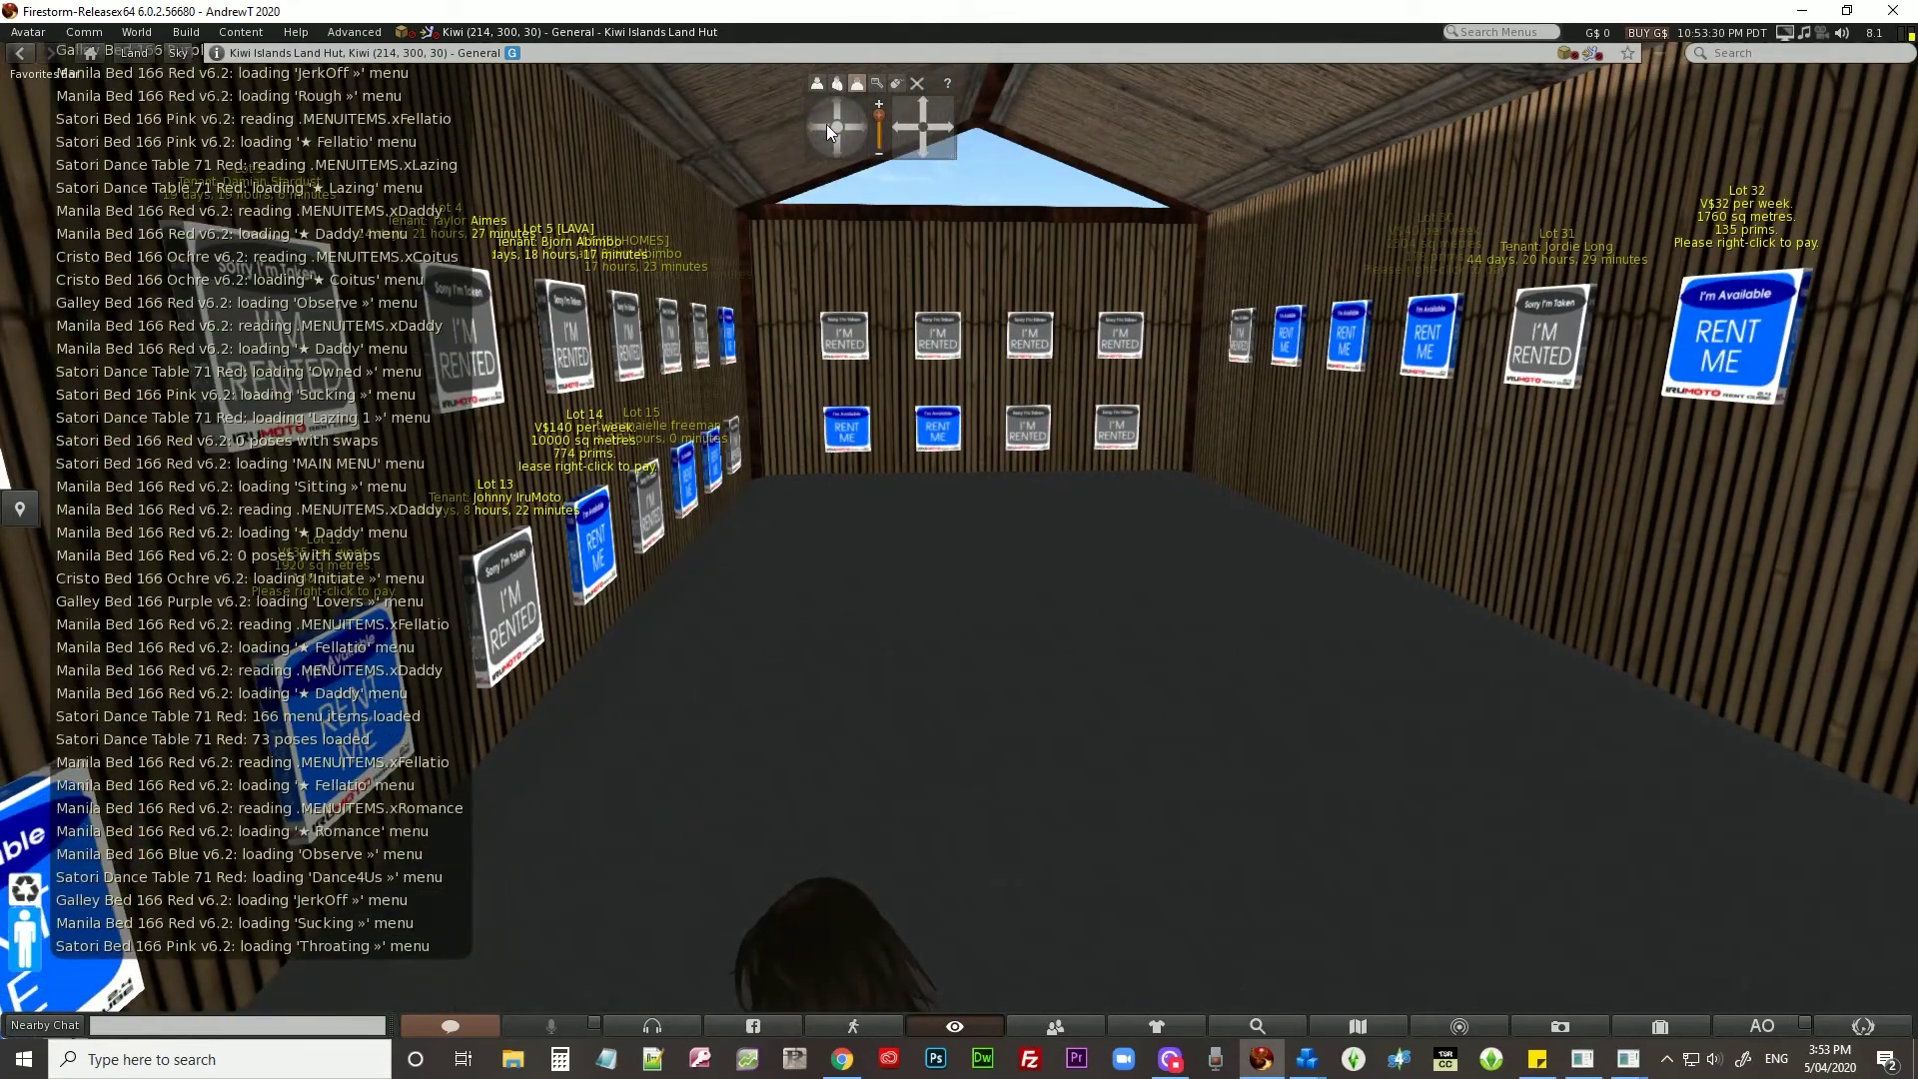
{"action": "left_click_drag", "start_coordinate": [849, 124], "coordinate": [848, 123]}
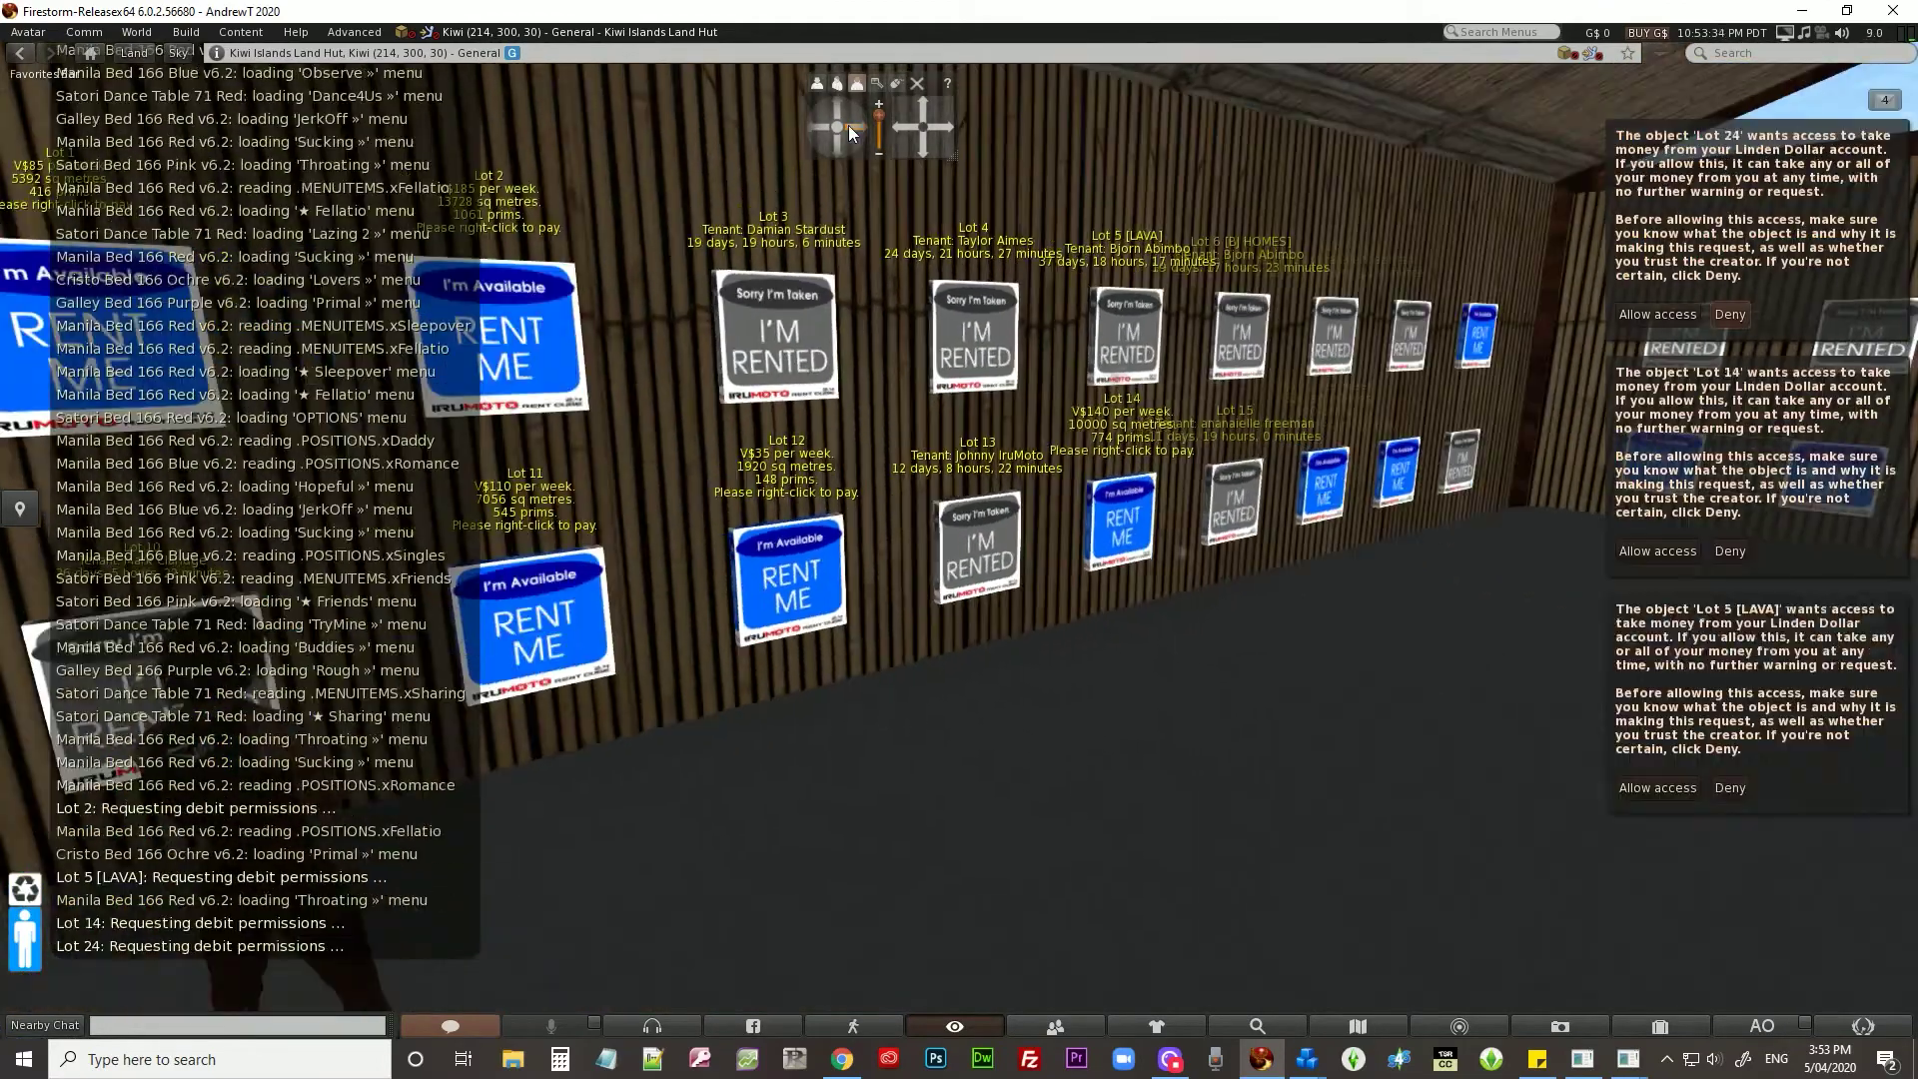
Grant debit access to rent boxes for Lots 12, 3, 19, 16 and 23, including requests in Notifications.
{"action": "left_click", "coordinate": [1690, 315]}
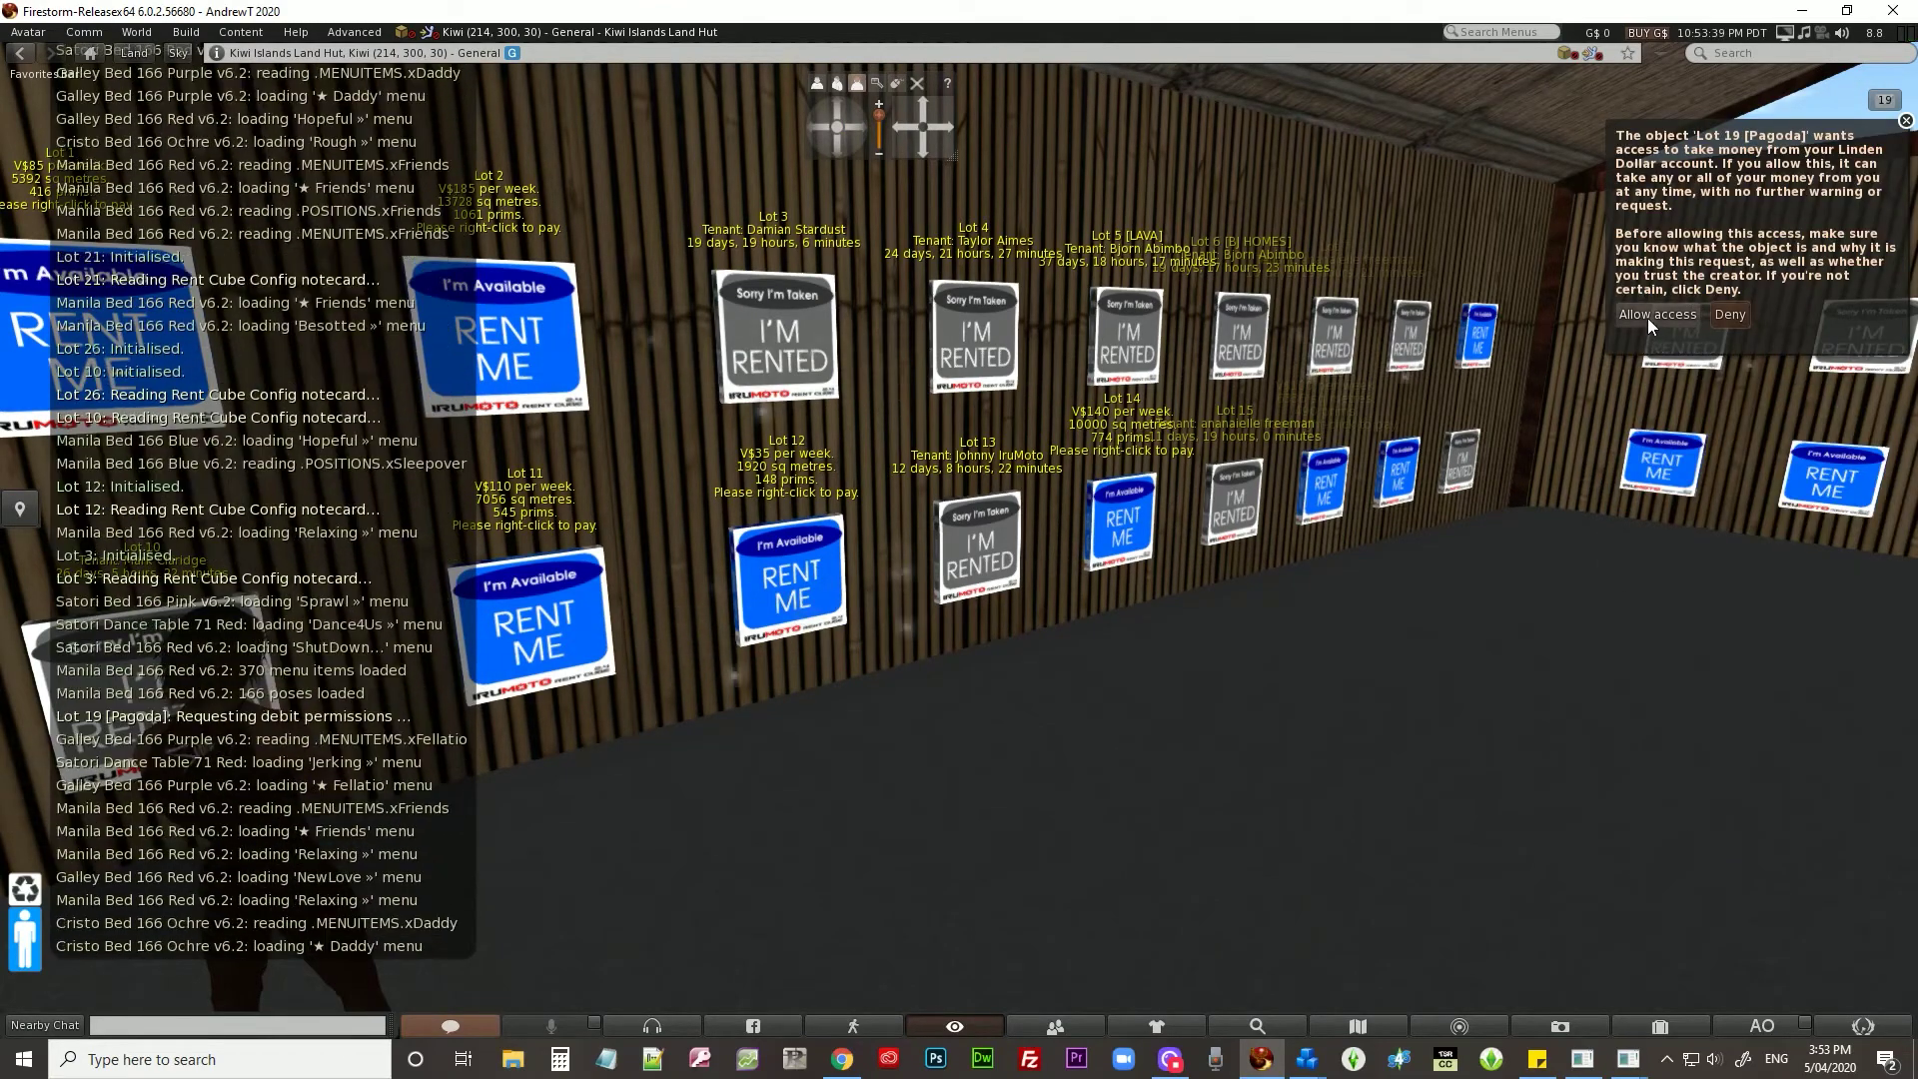
{"action": "left_click", "coordinate": [1654, 316]}
{"action": "left_click", "coordinate": [1884, 101]}
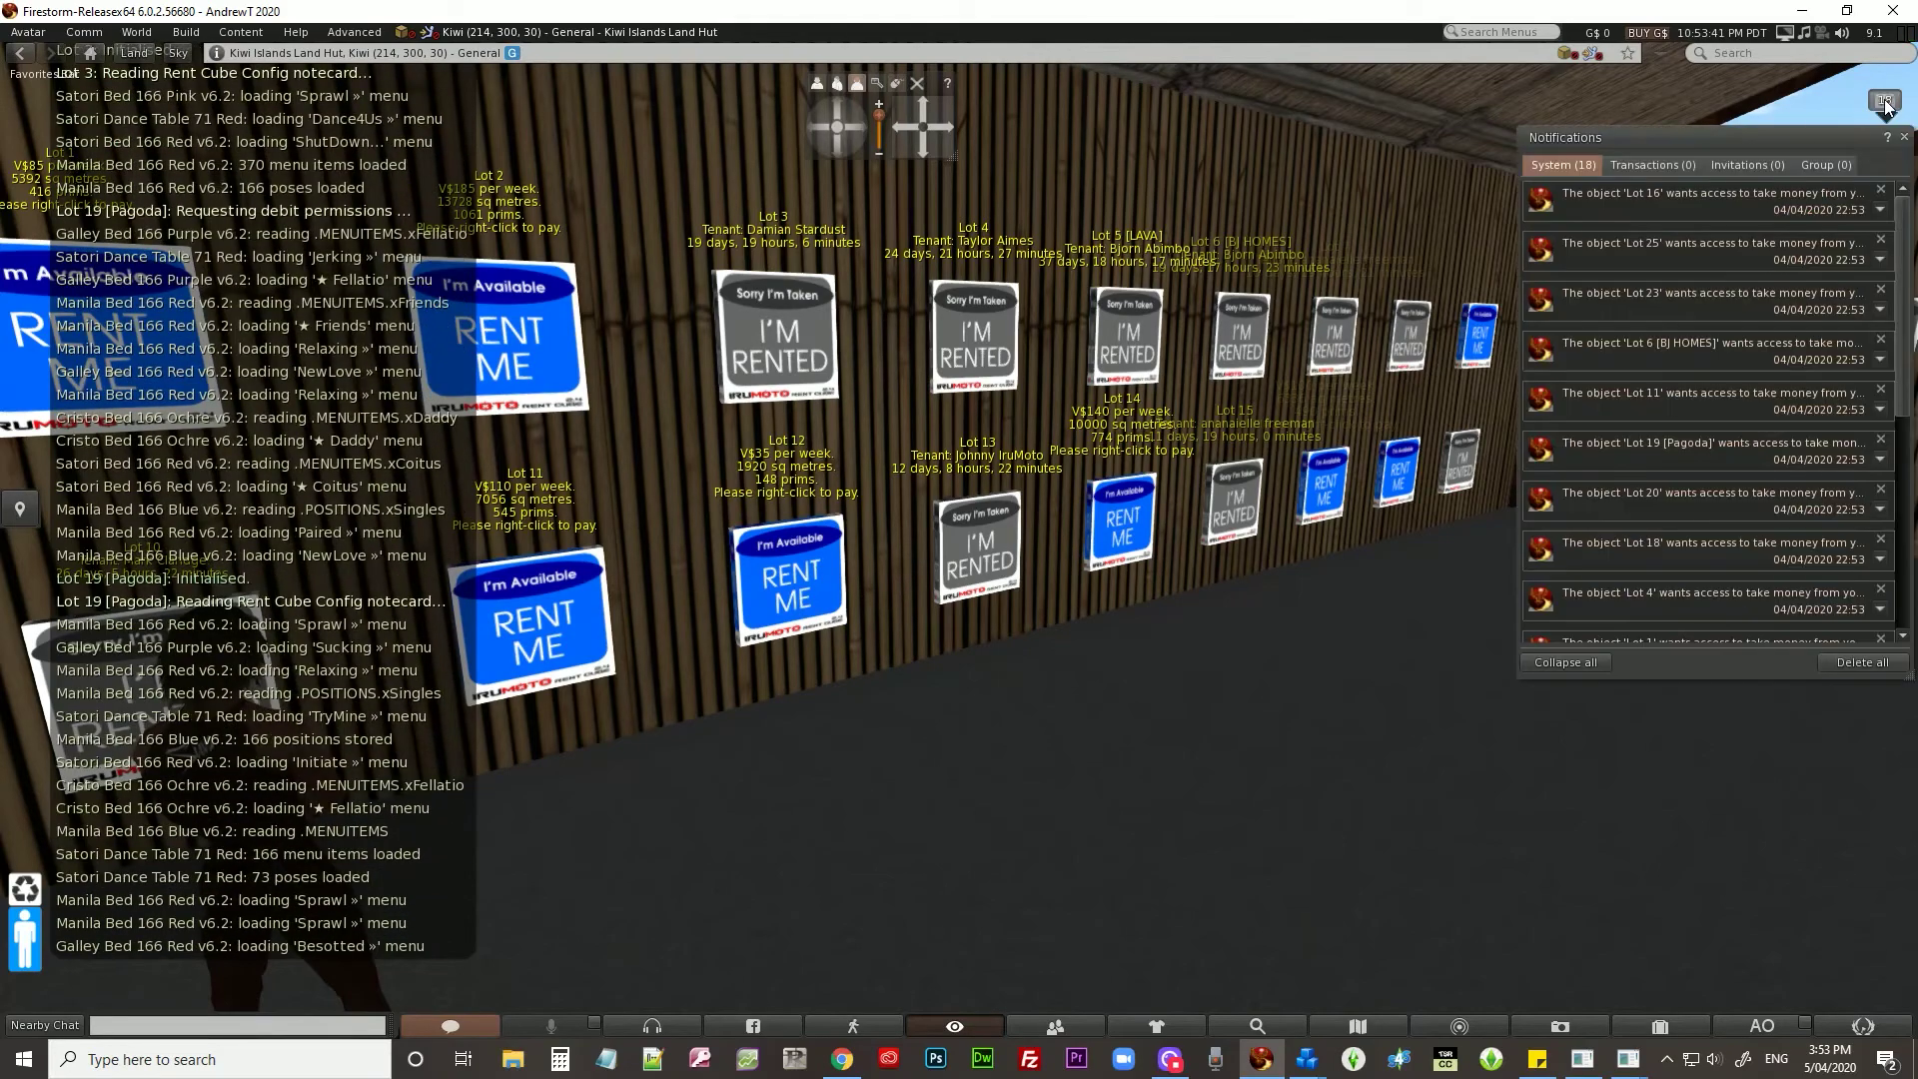
{"action": "mouse_move", "coordinate": [1751, 202]}
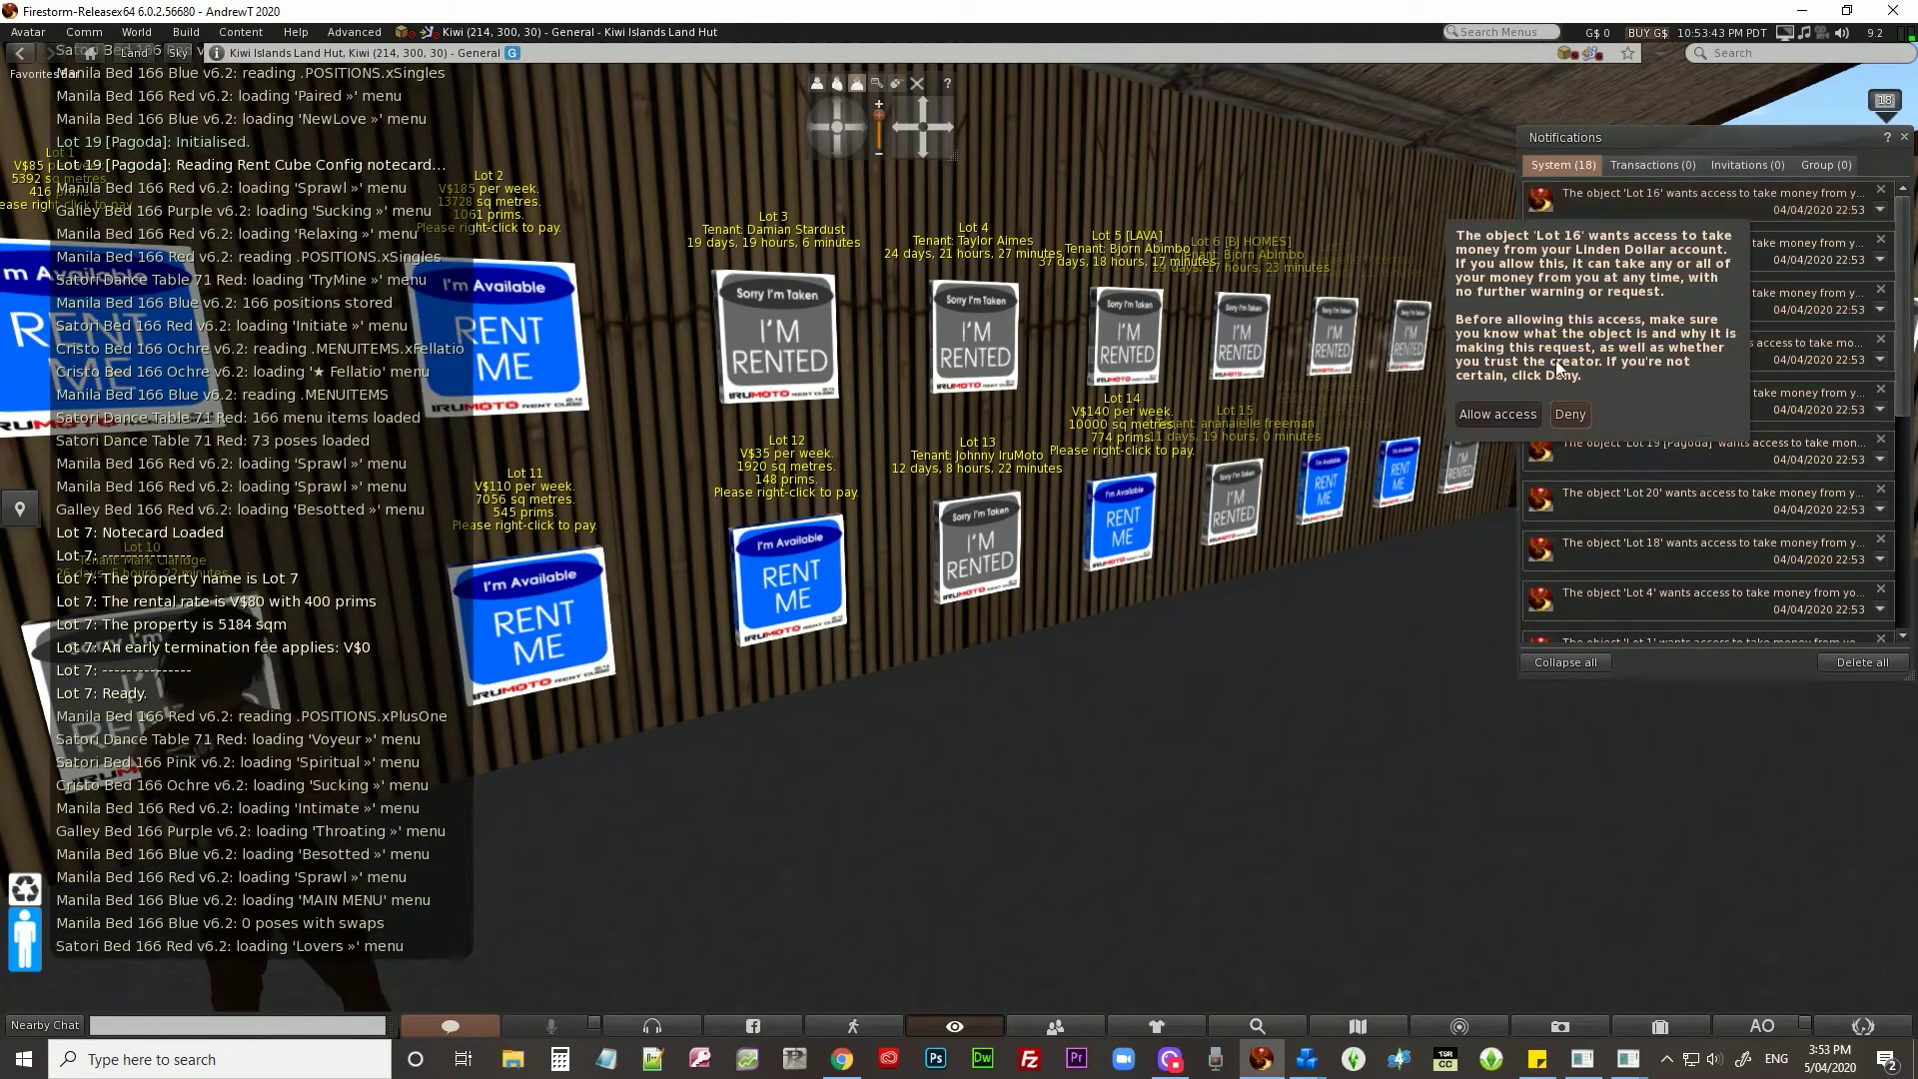
{"action": "left_click", "coordinate": [1515, 412]}
{"action": "mouse_move", "coordinate": [1656, 251]}
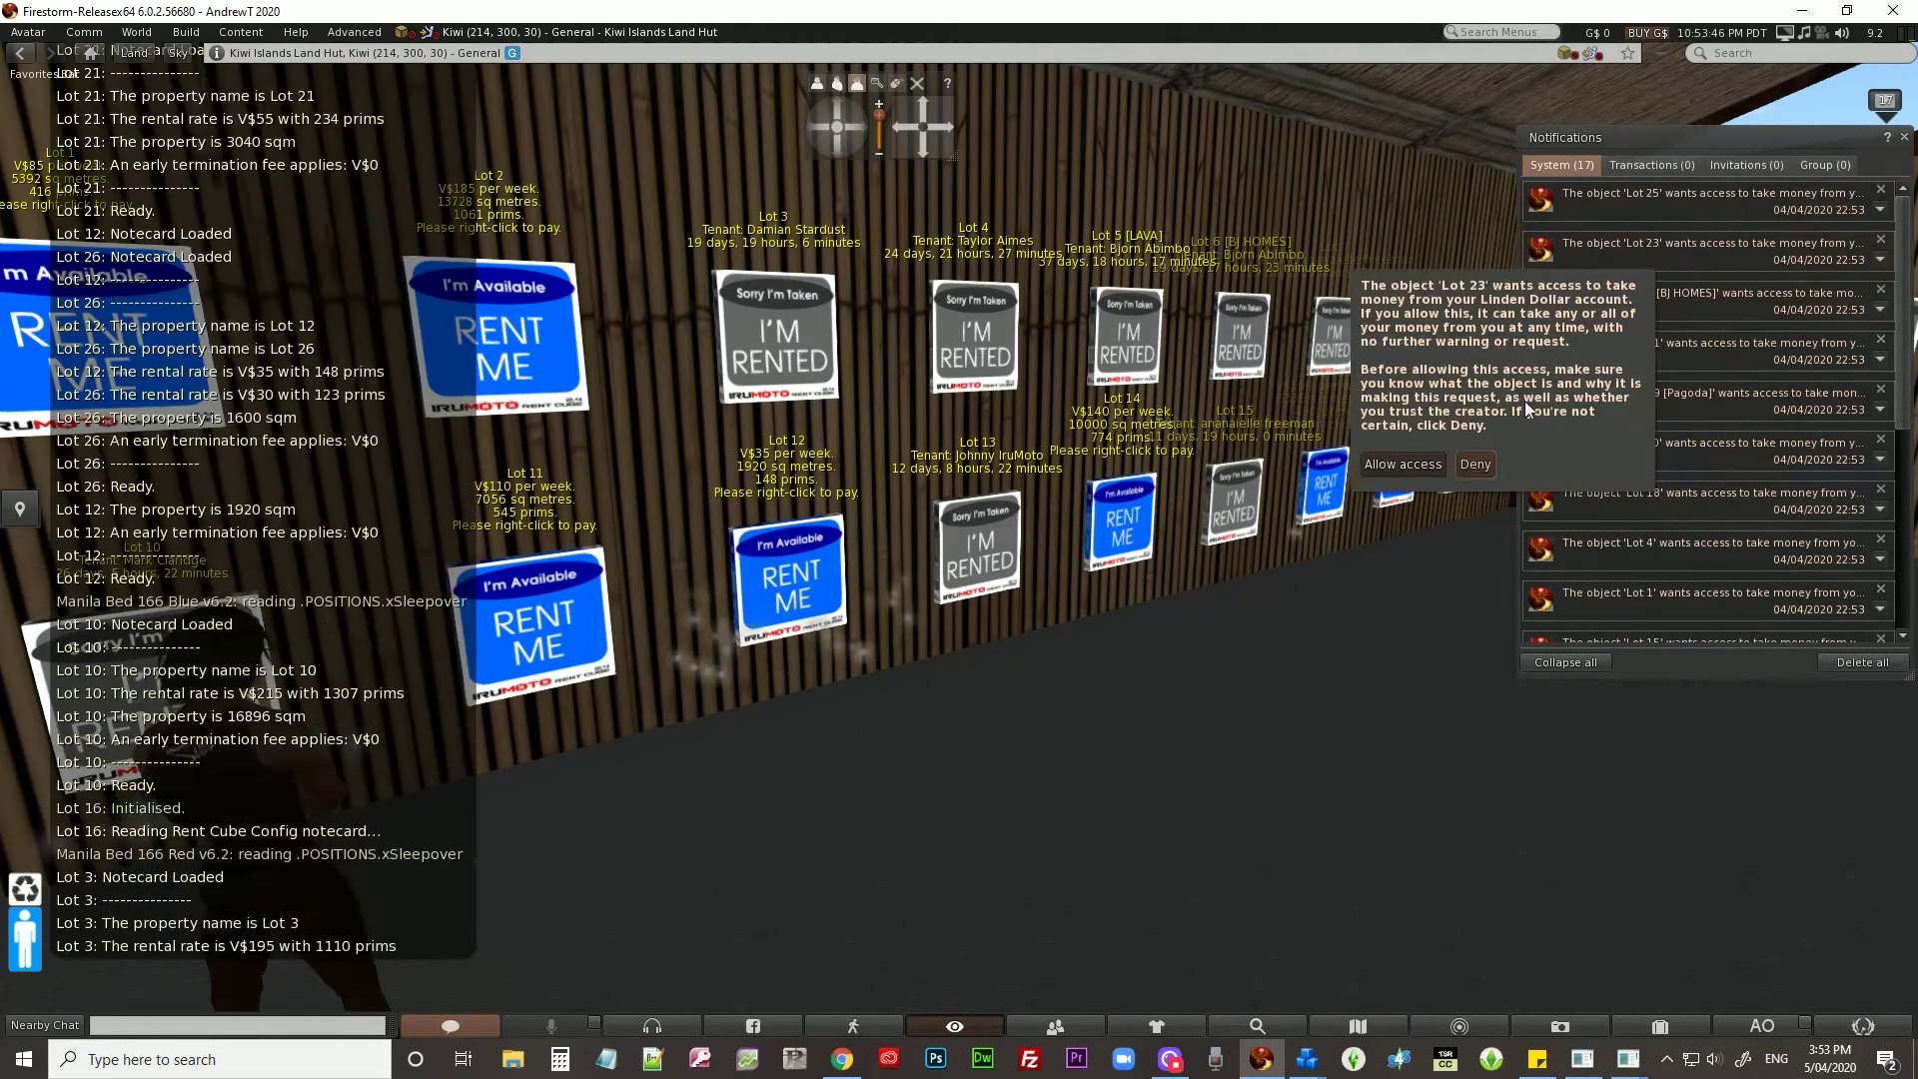
{"action": "left_click", "coordinate": [1435, 464]}
{"action": "left_click", "coordinate": [1444, 585]}
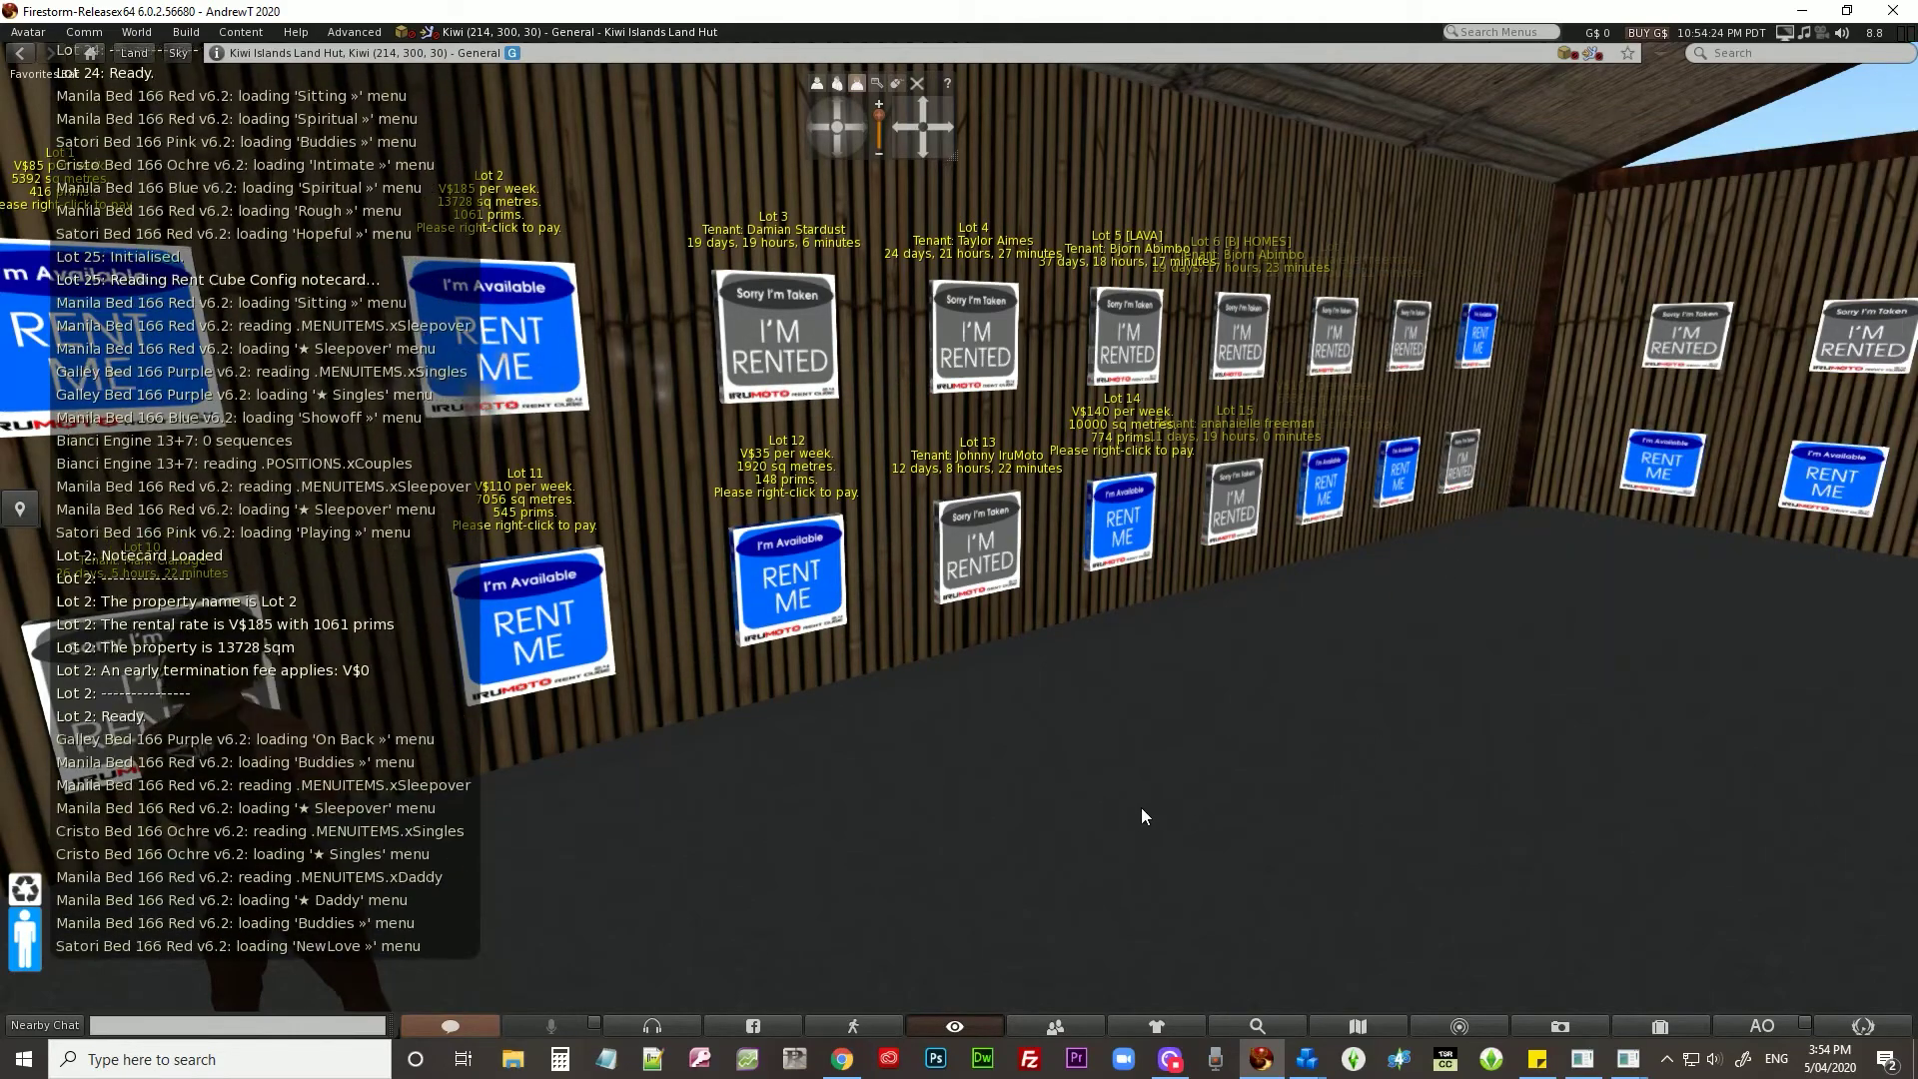
Walk off the lot and allow the Lot 17, 31 and 29 rent boxes to take money.
{"action": "key", "text": "Escape"}
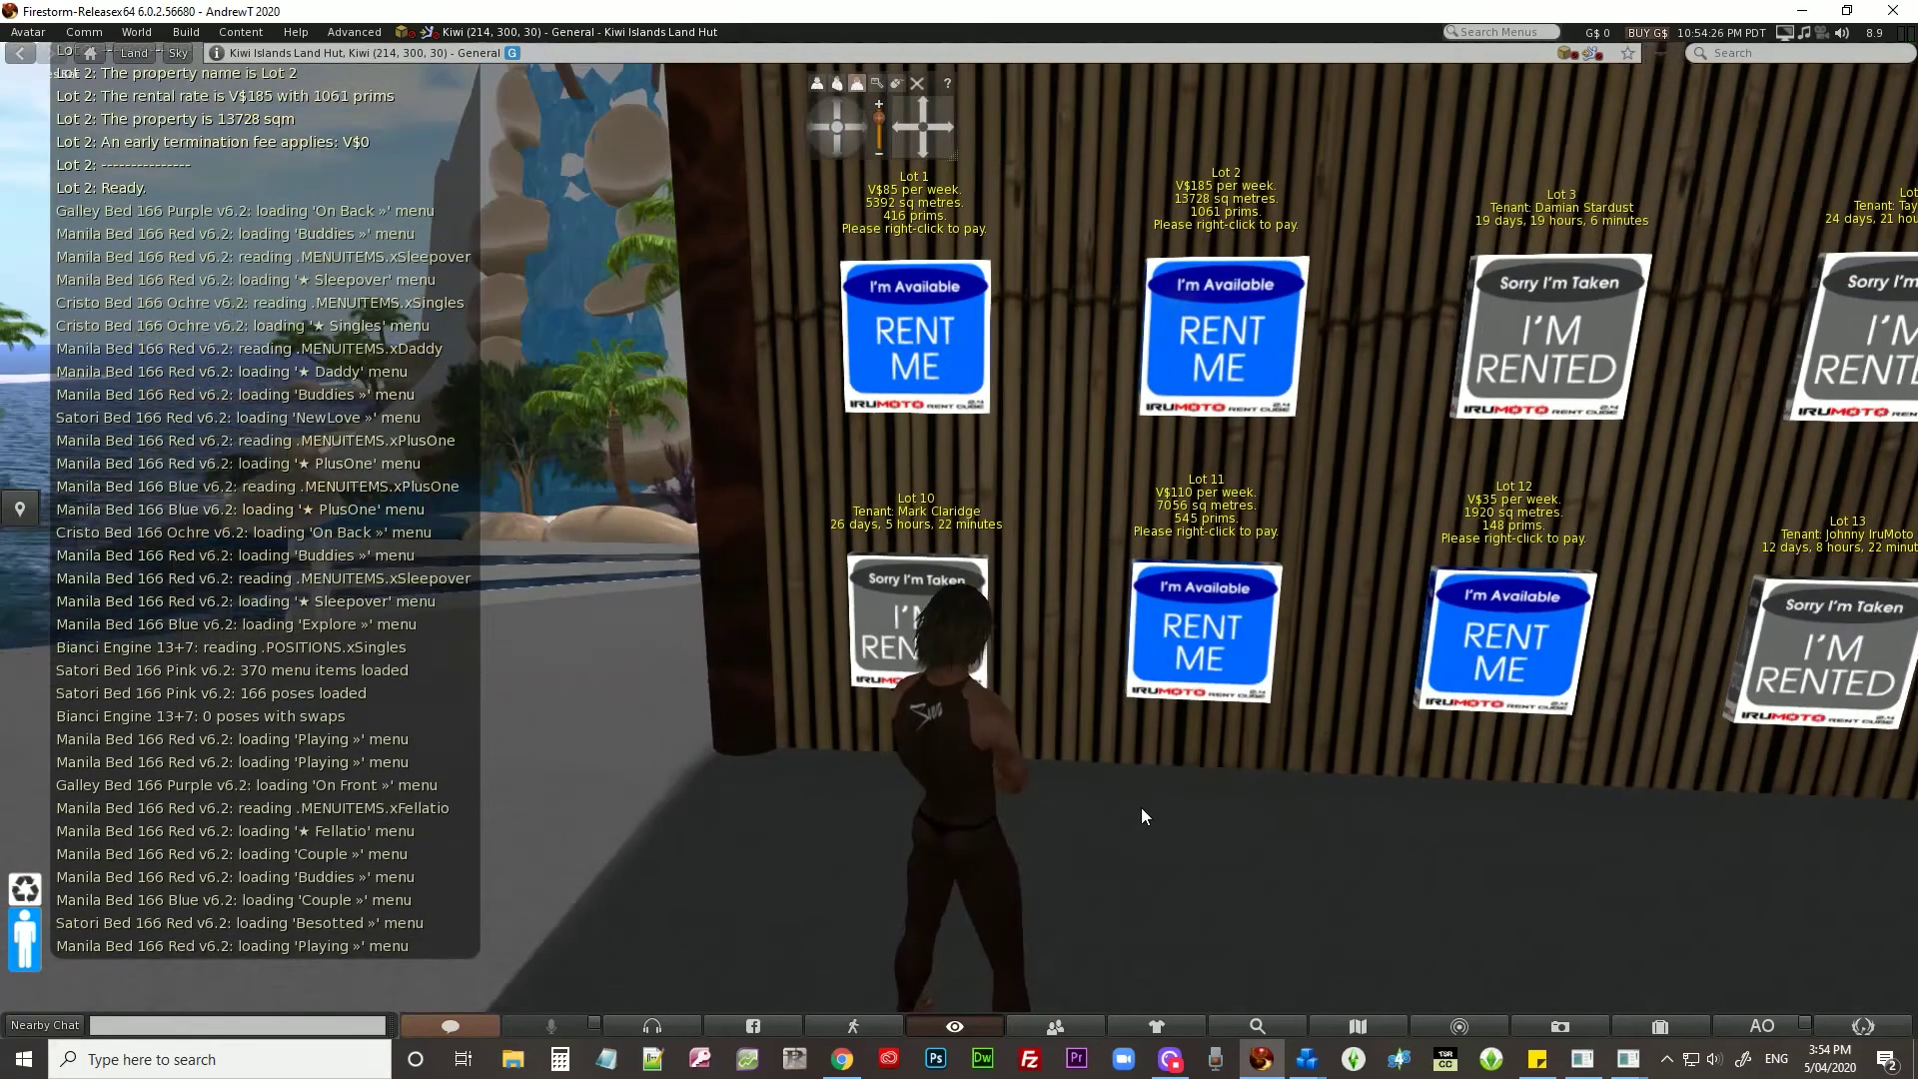
{"action": "key", "text": "Left"}
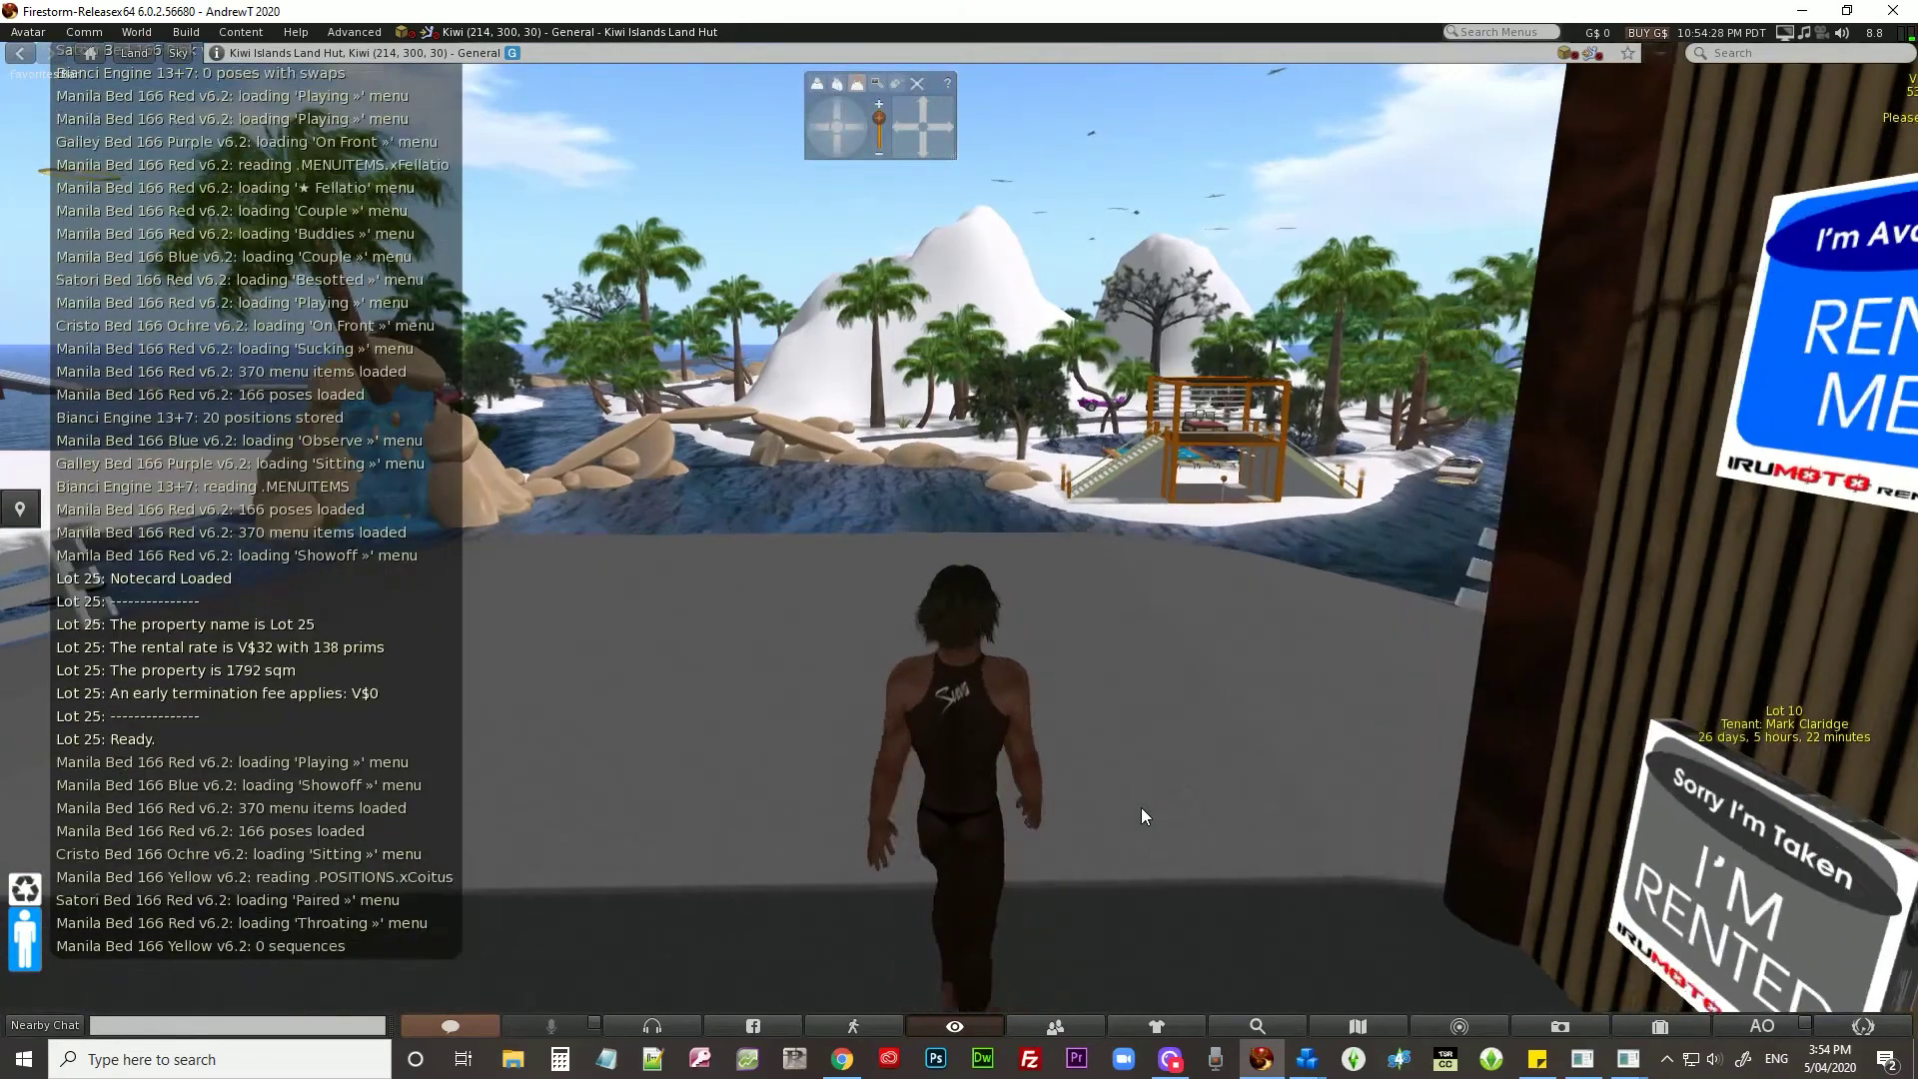
{"action": "key", "text": "Up"}
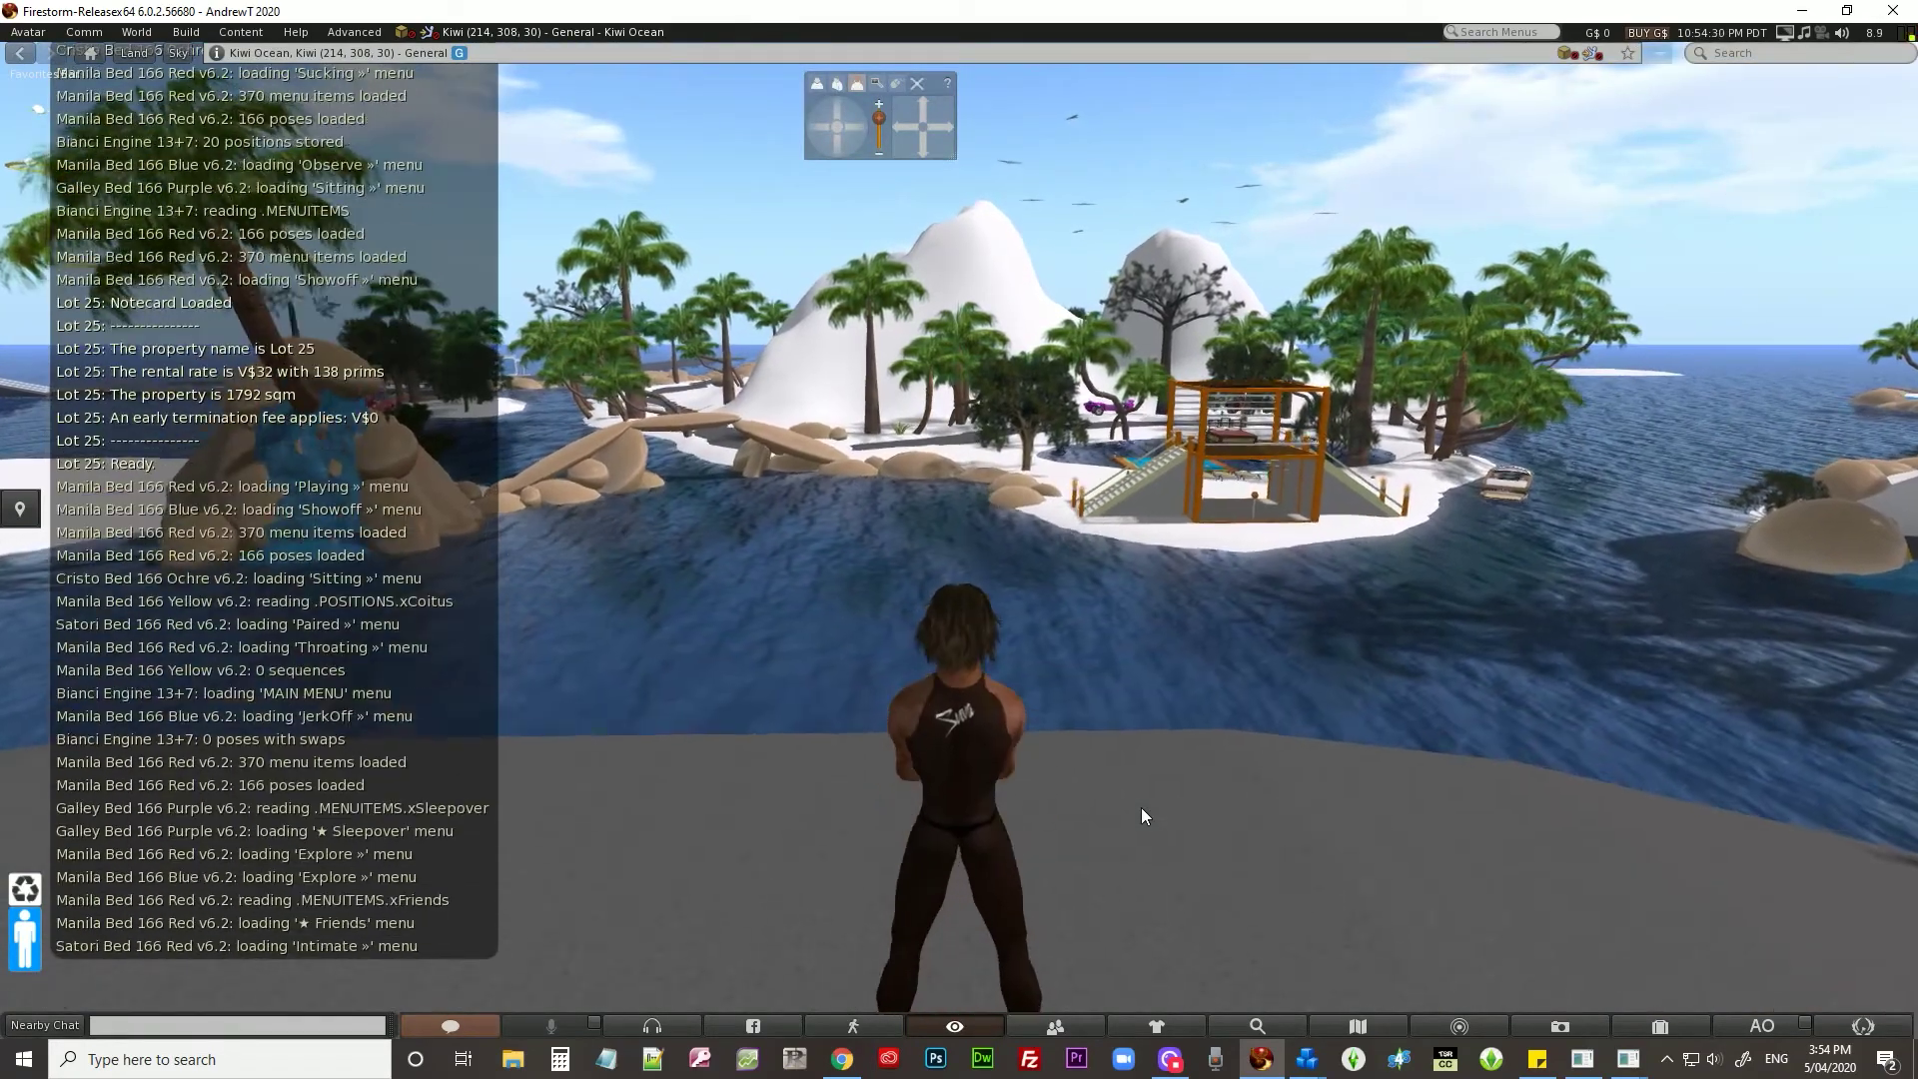
{"action": "key", "text": "Right"}
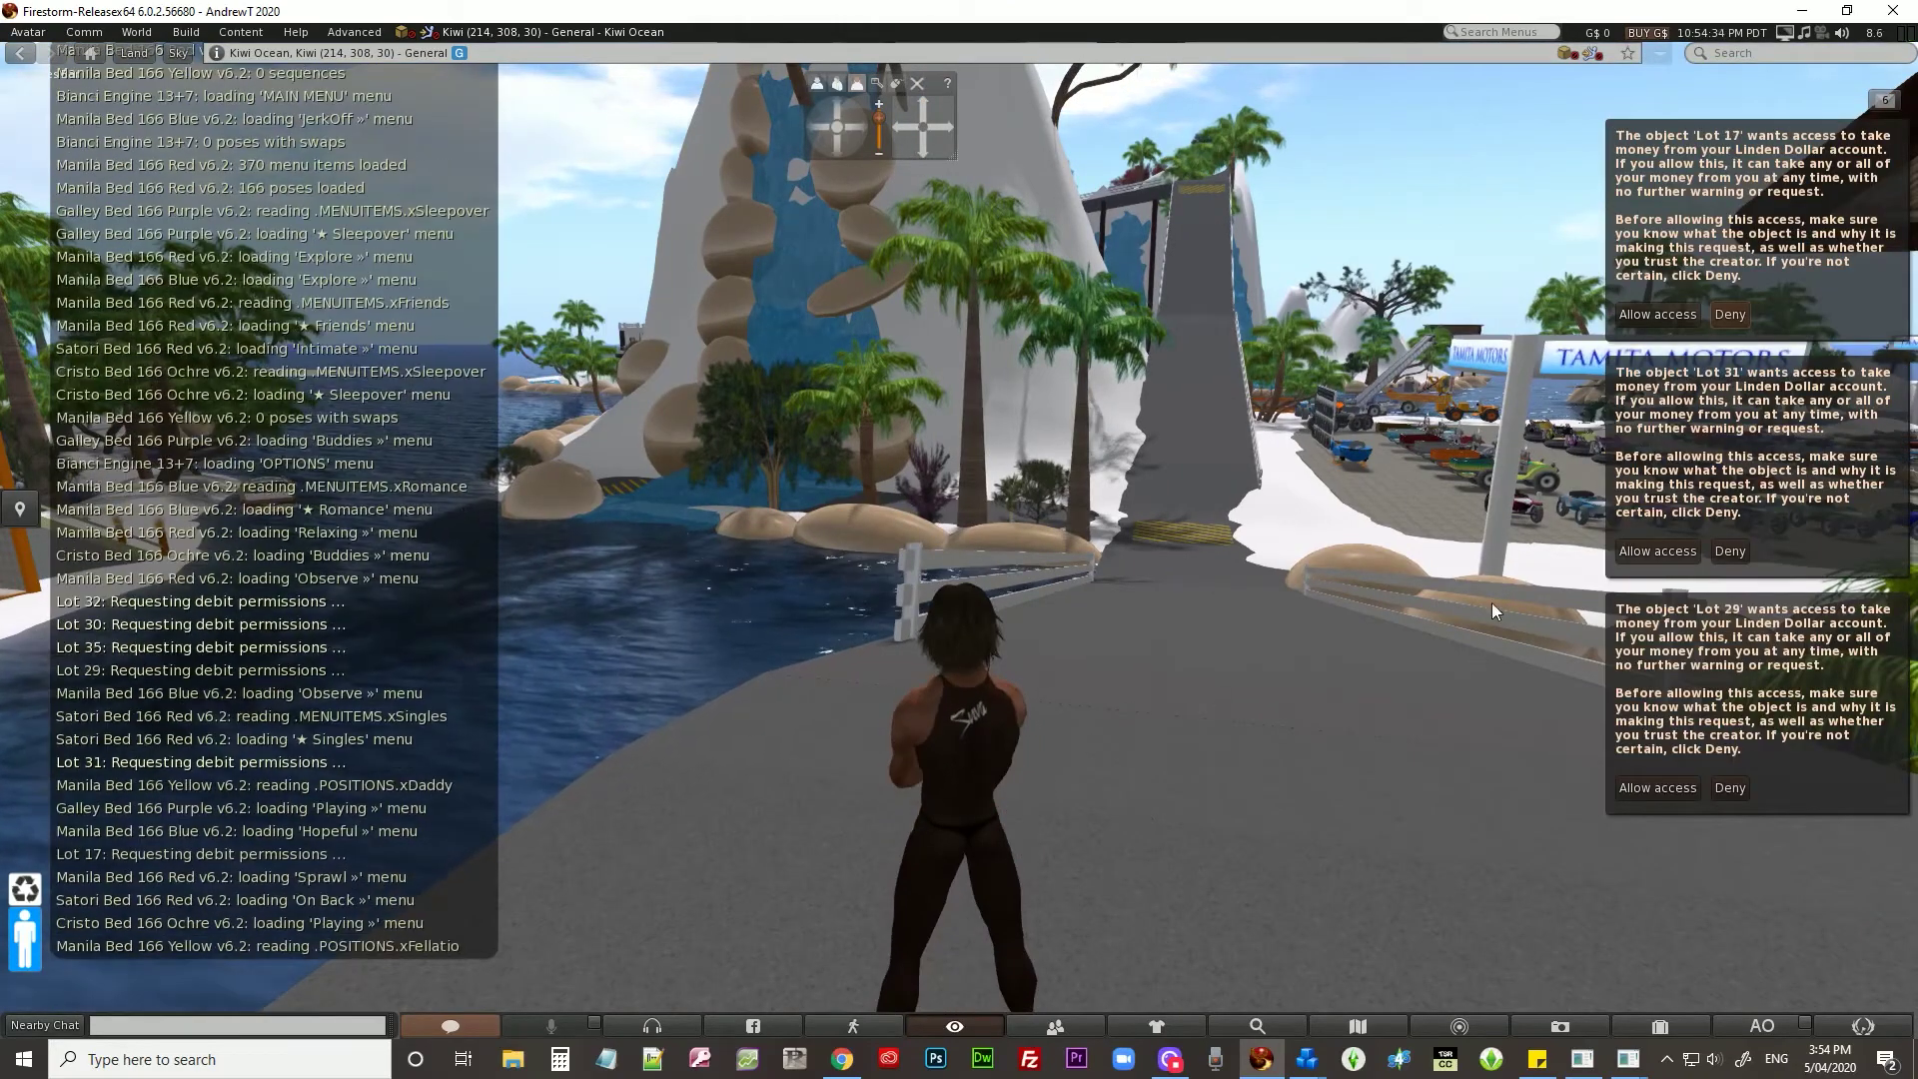
{"action": "left_click", "coordinate": [1646, 312]}
{"action": "left_click", "coordinate": [1646, 311]}
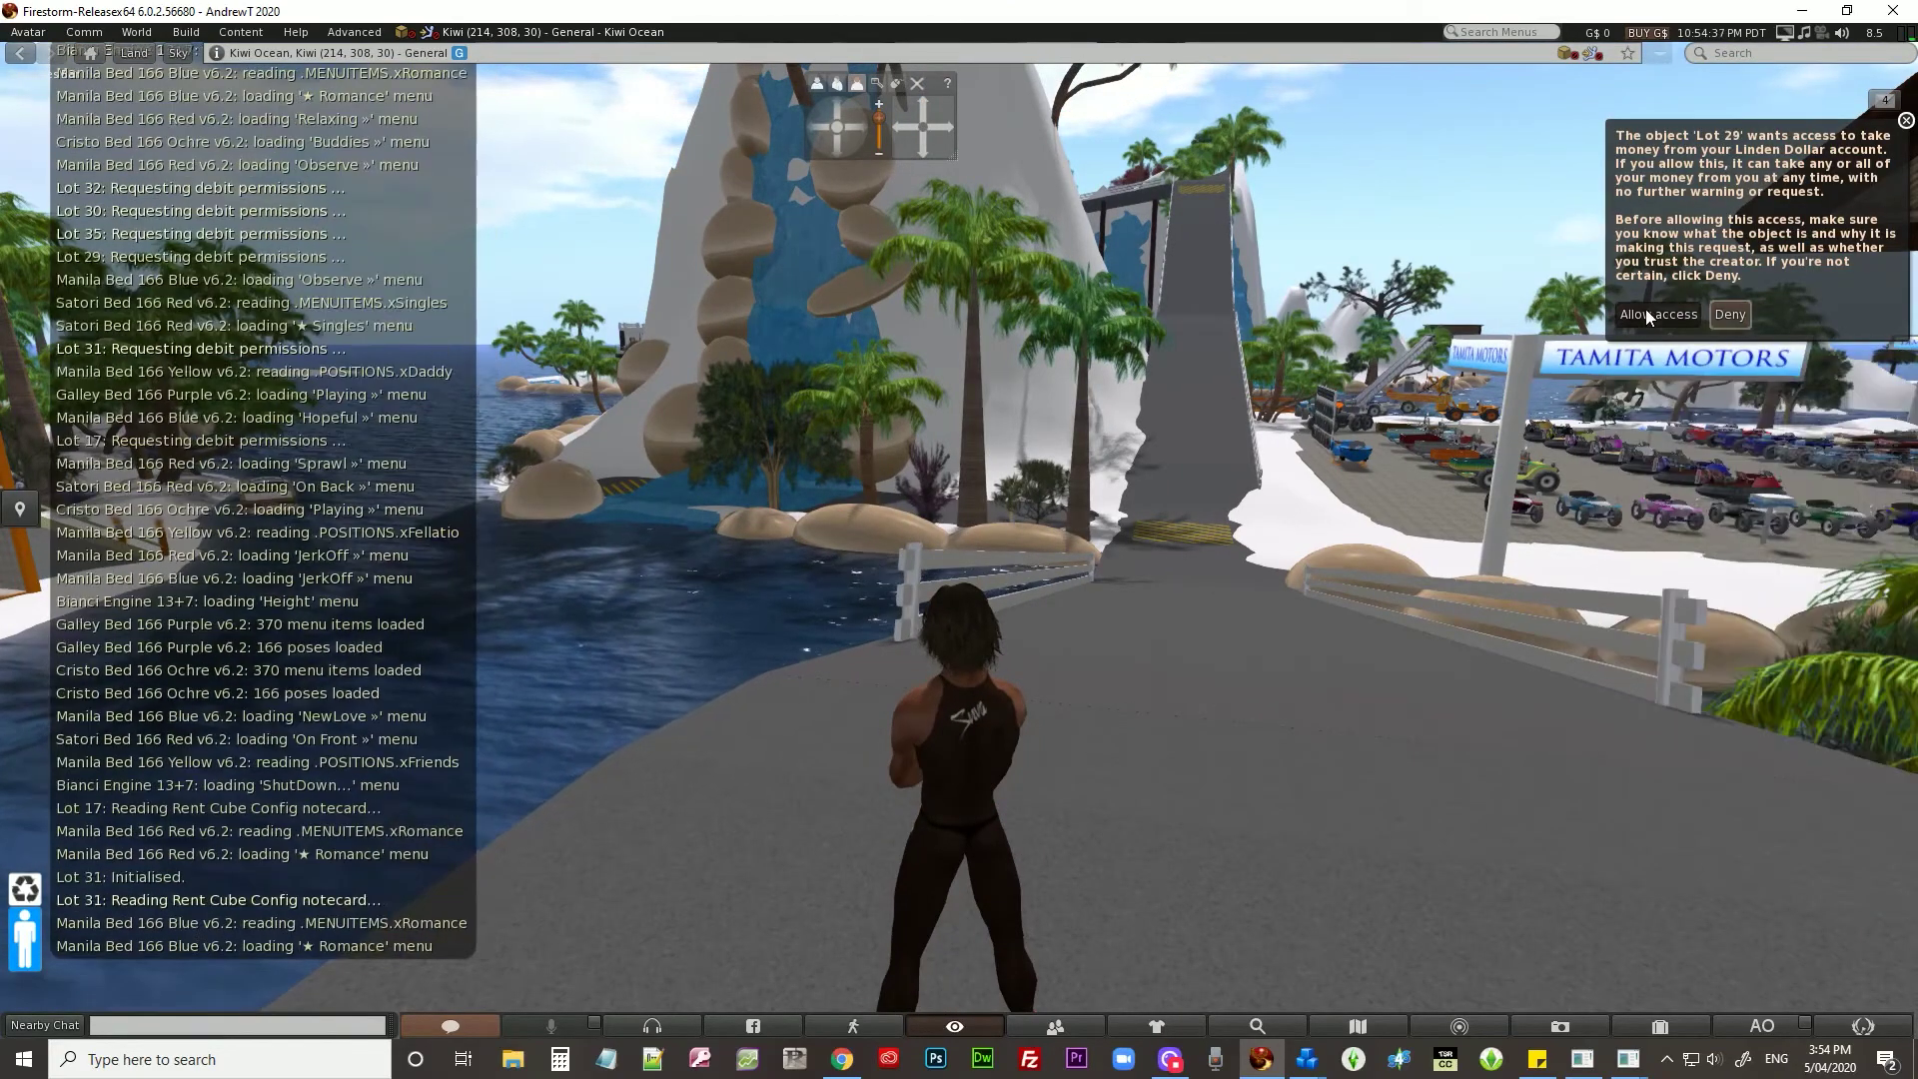
{"action": "left_click", "coordinate": [1646, 312]}
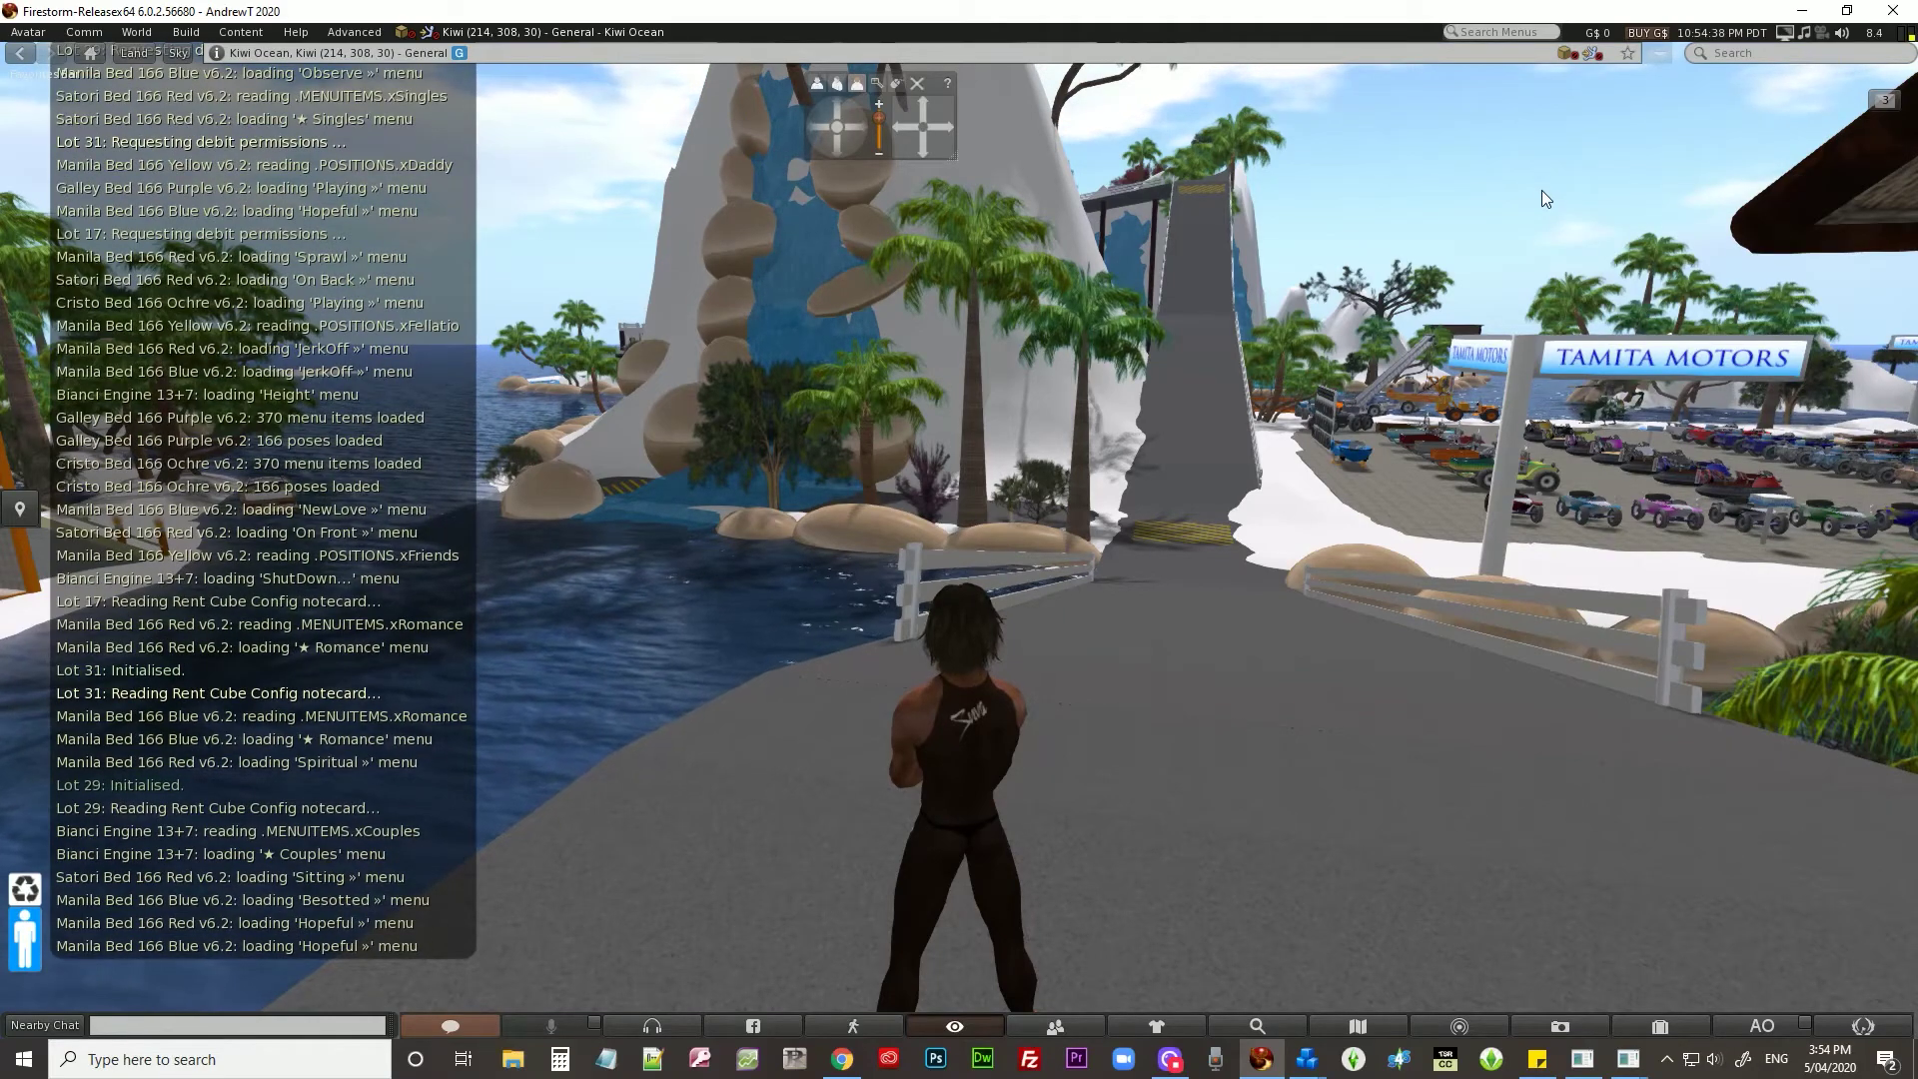
Take off and fly toward the snowy island's orange-framed hut, then hover.
{"action": "key", "text": "Left"}
{"action": "key", "text": "Left"}
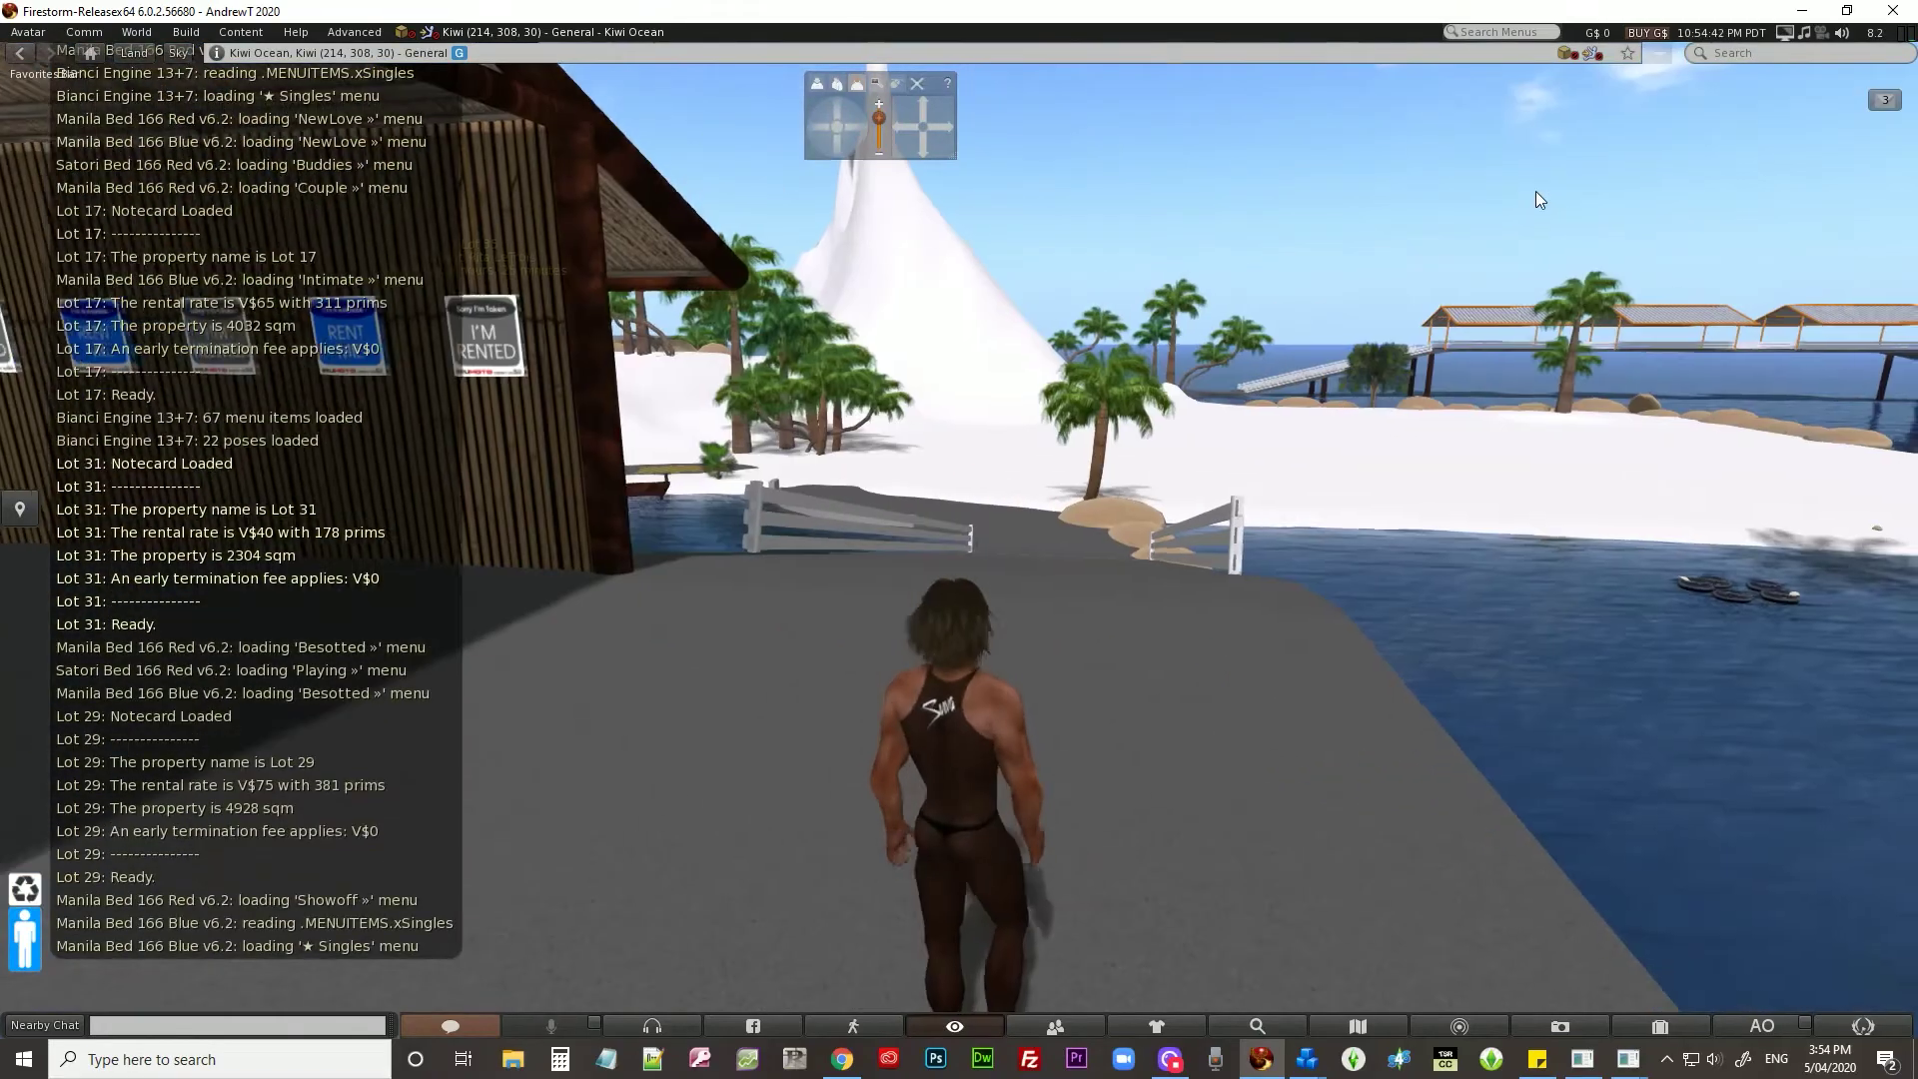
{"action": "key", "text": "Up"}
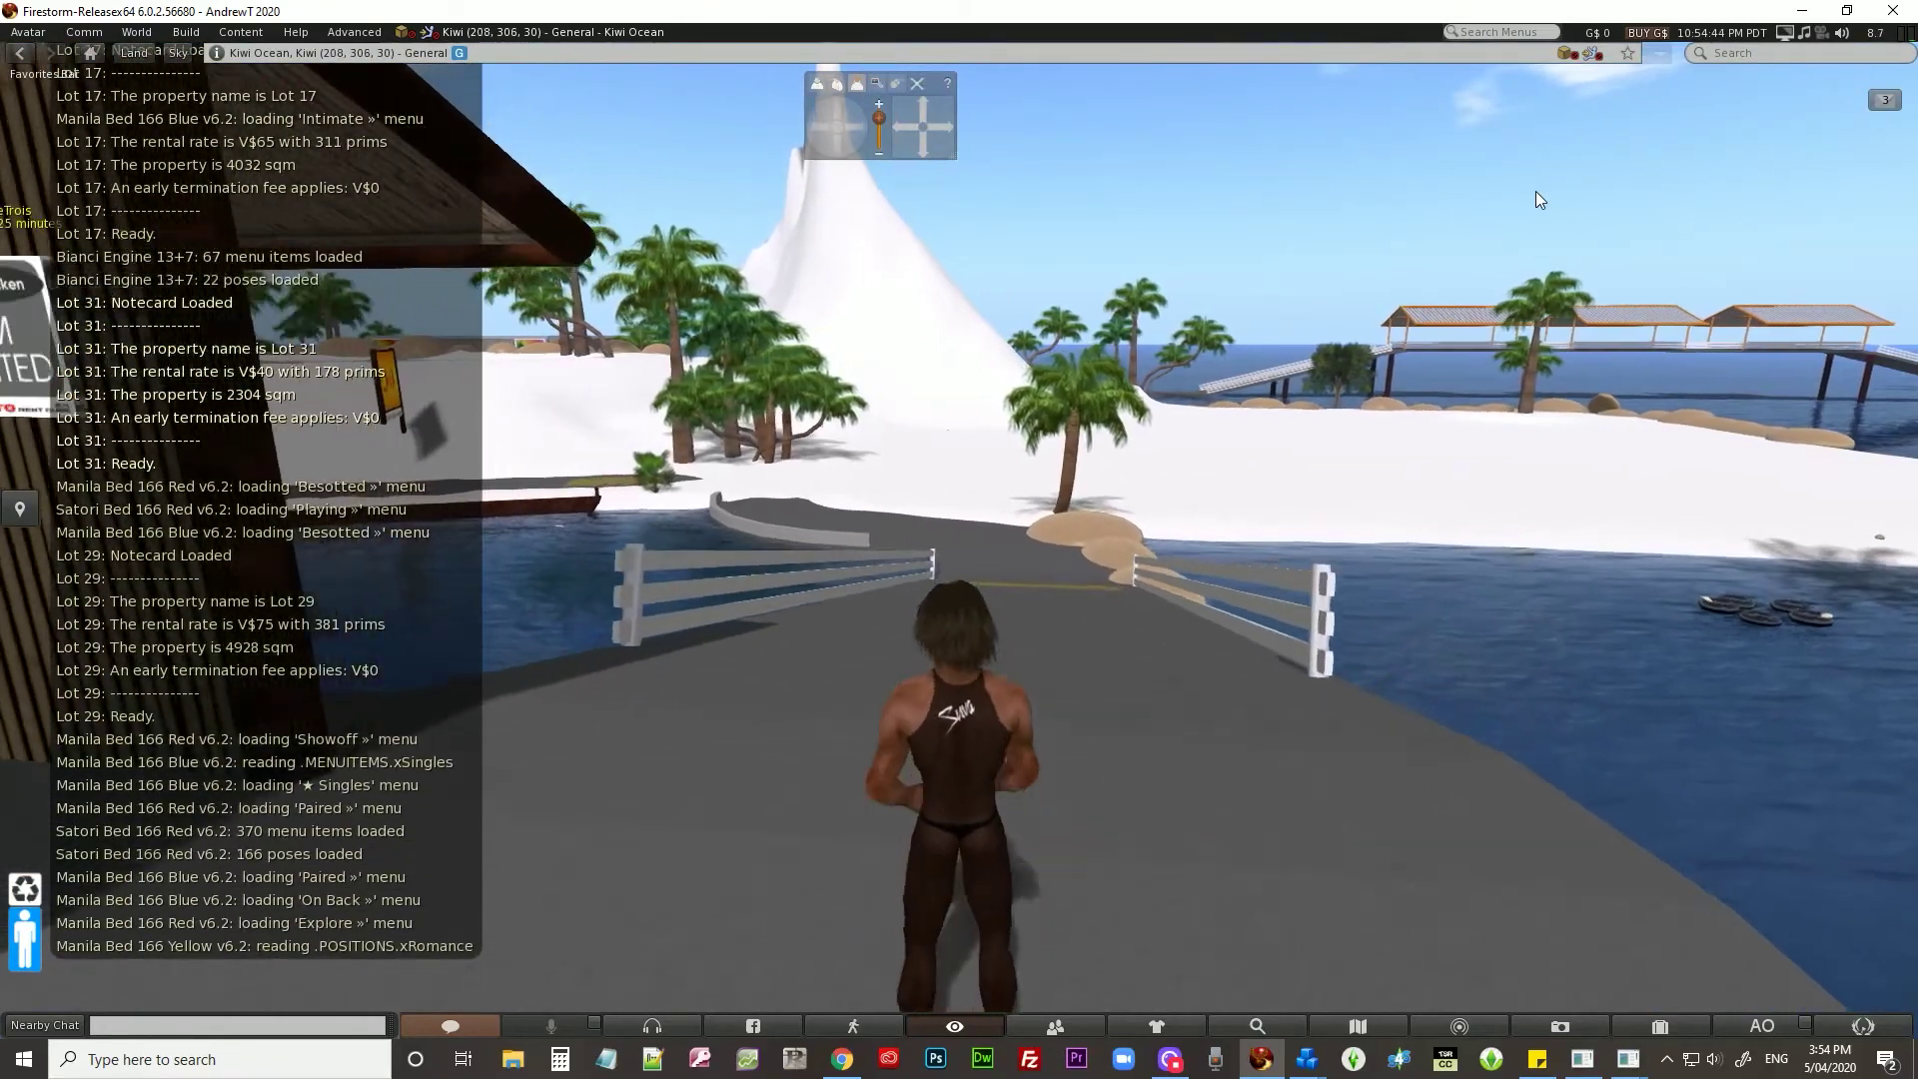
{"action": "key", "text": "Page_Up"}
{"action": "key", "text": "Page_Up"}
{"action": "key", "text": "Right"}
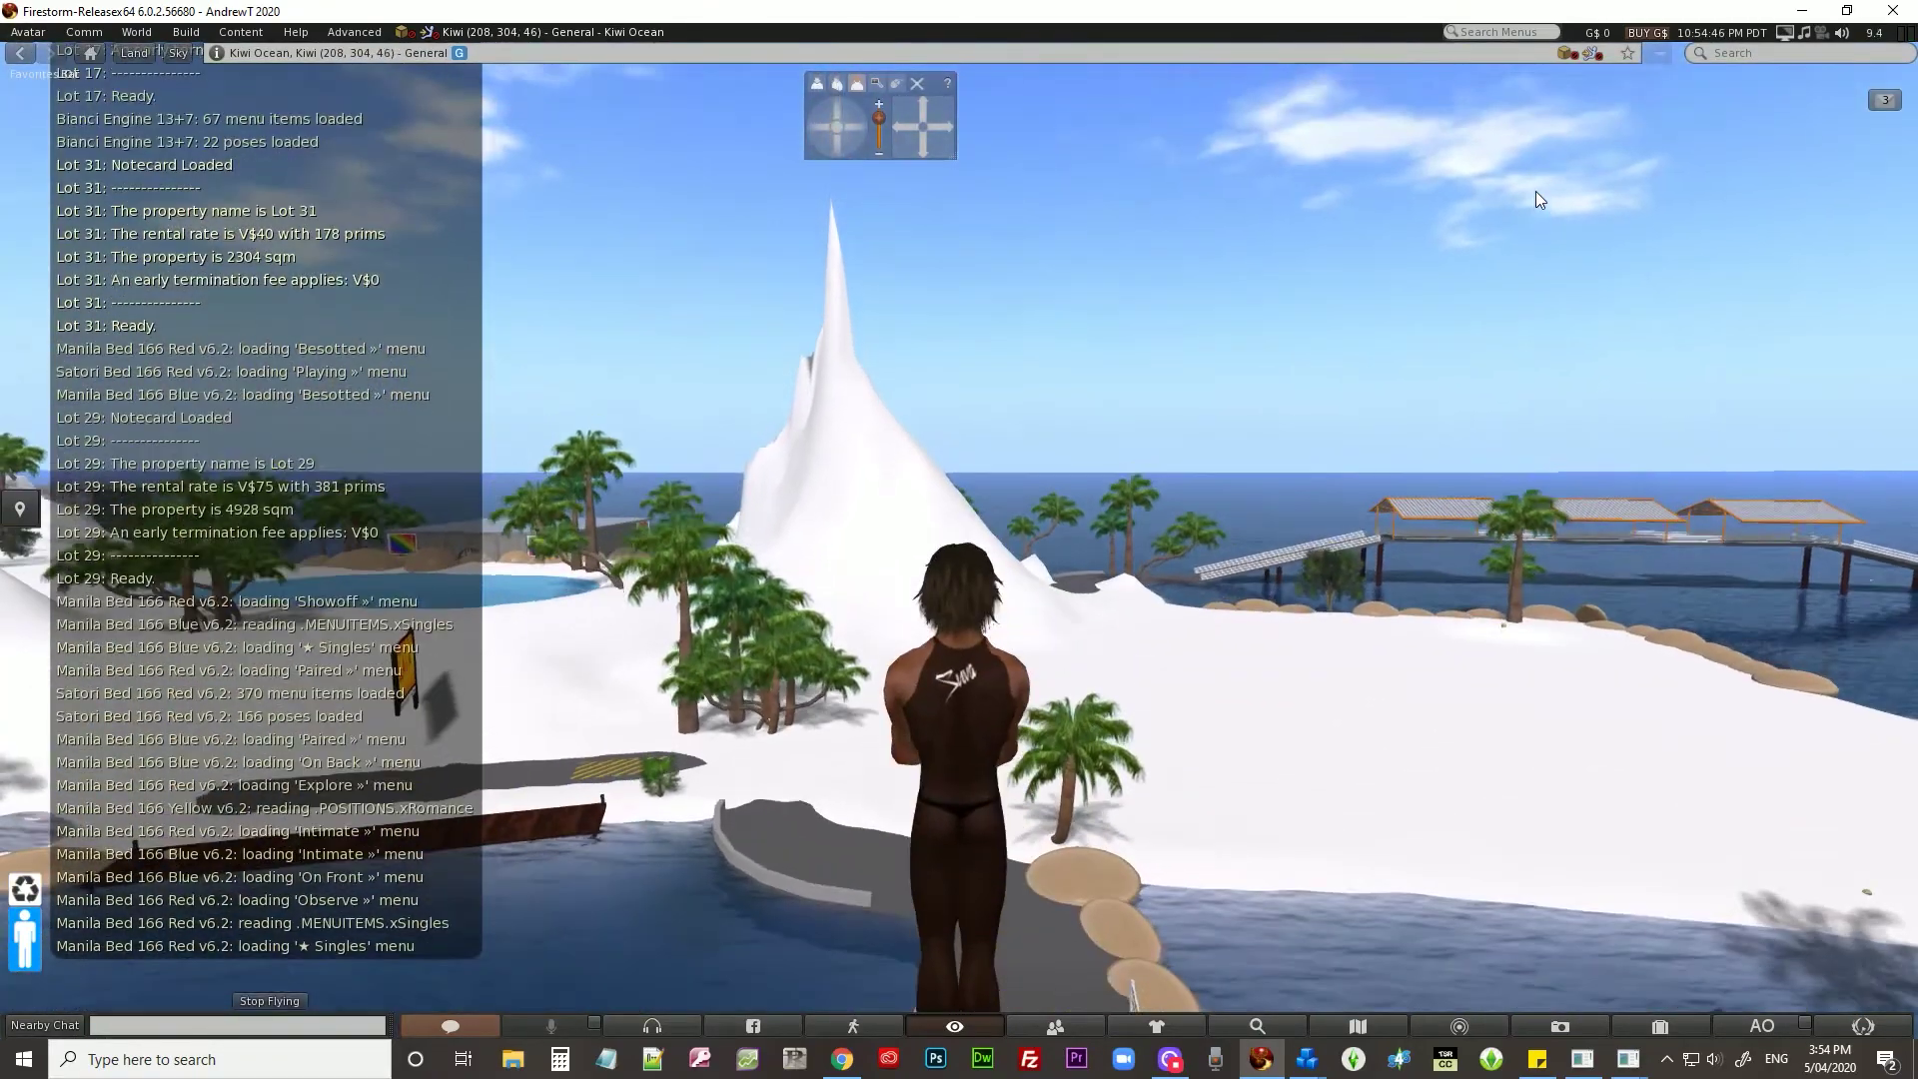
{"action": "key", "text": "Right"}
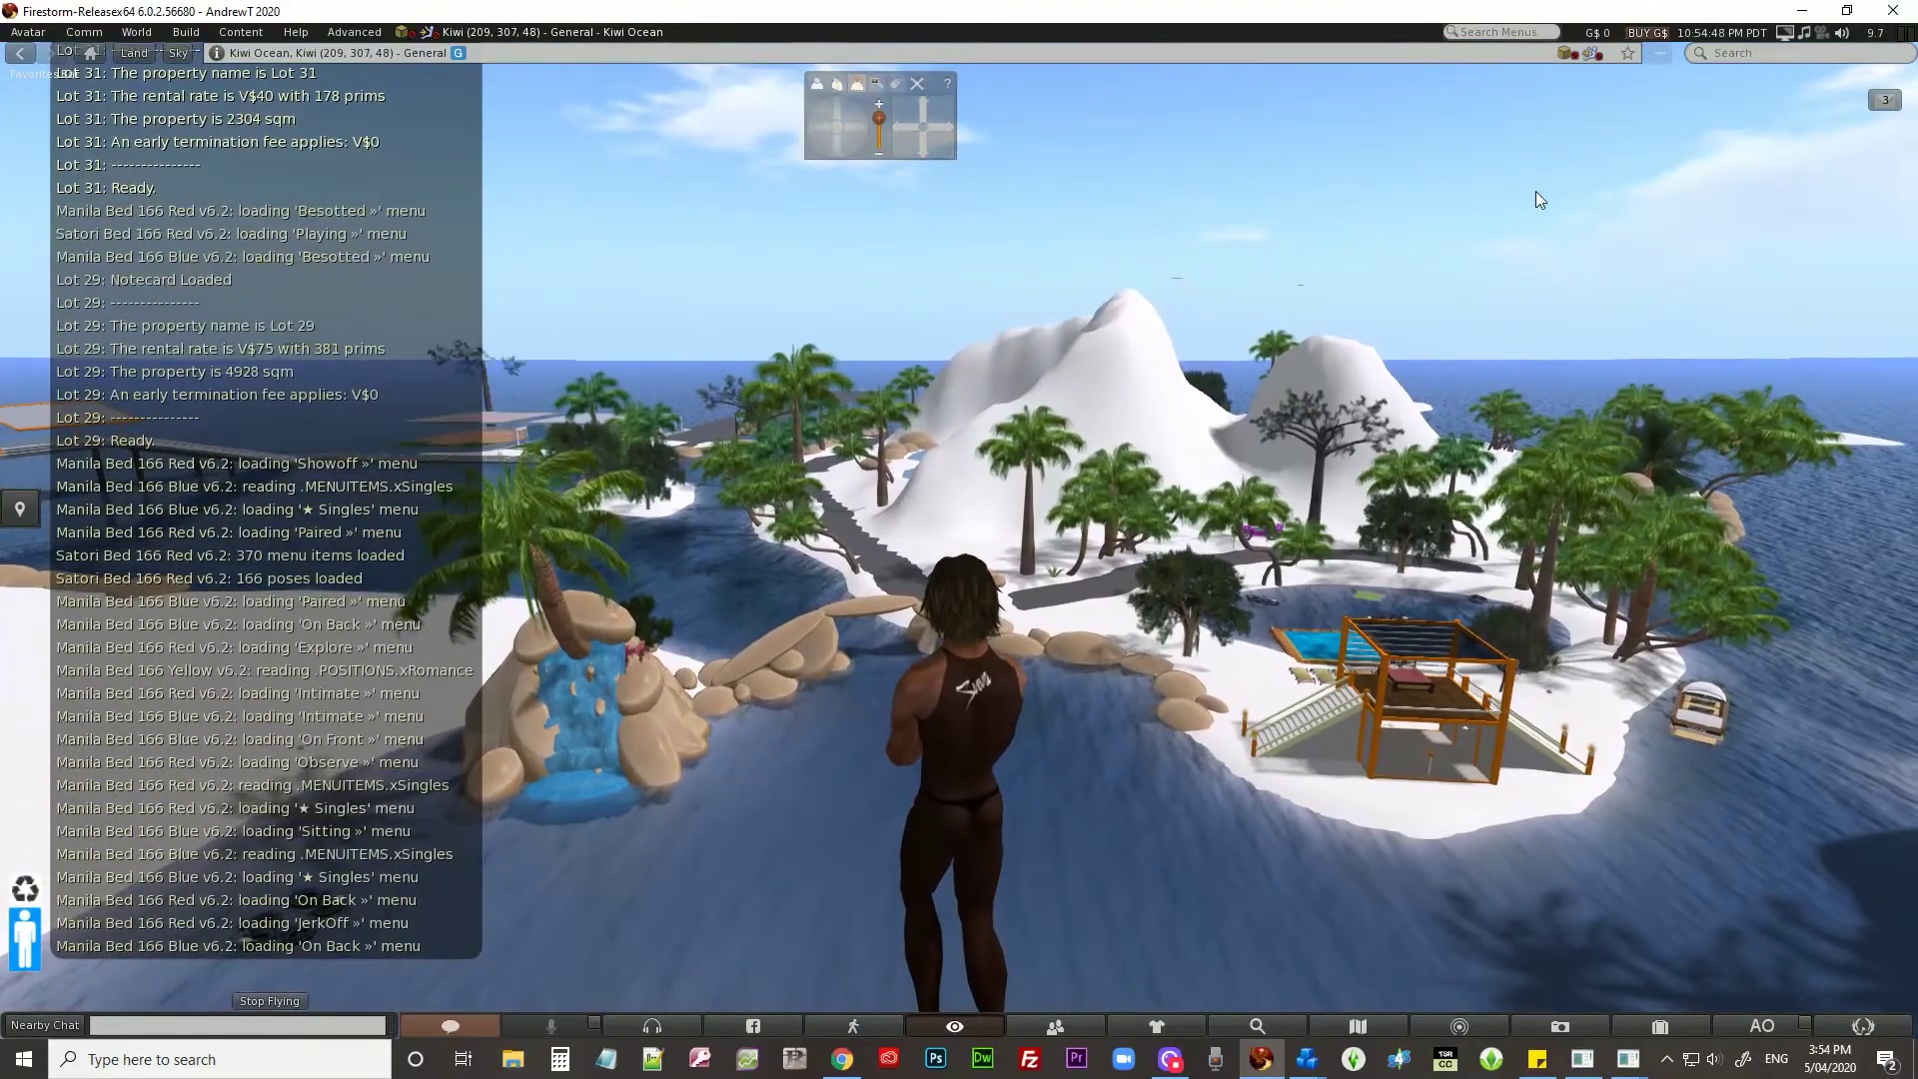
{"action": "key", "text": "Right"}
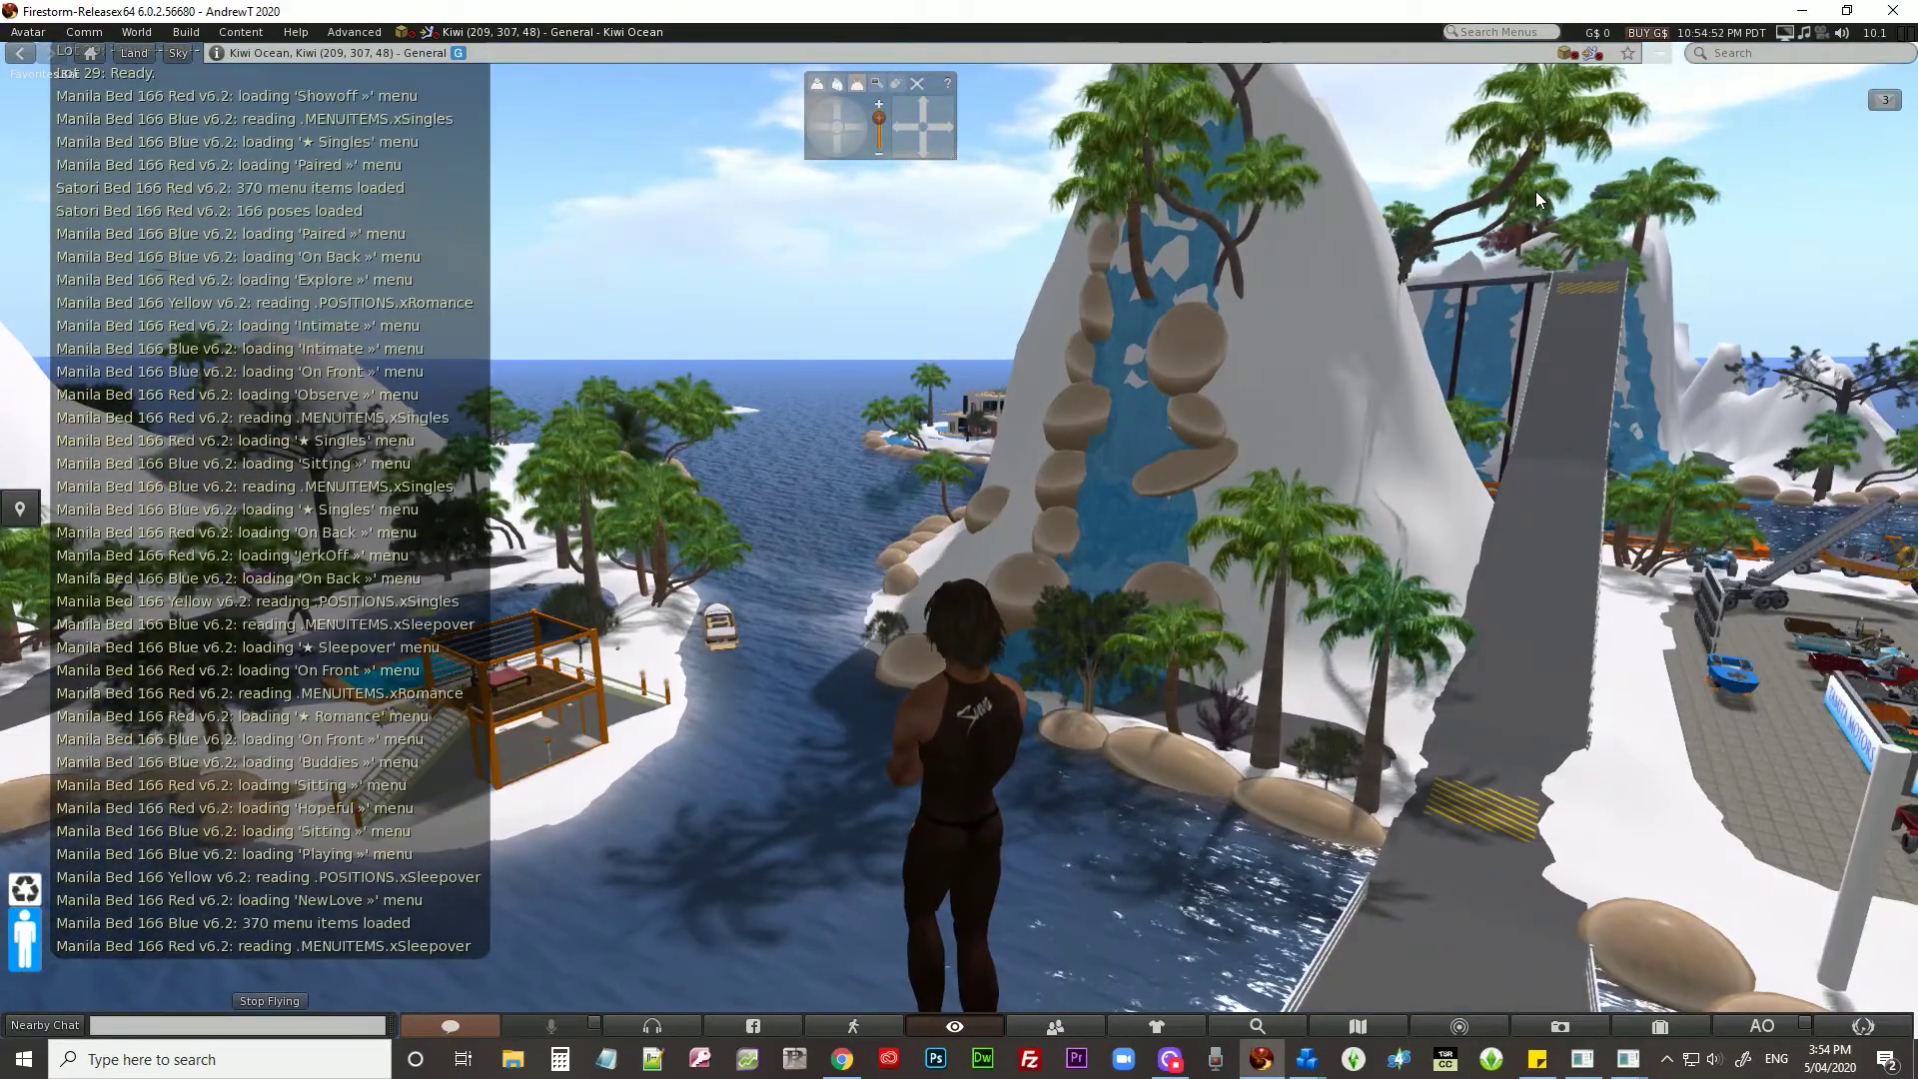
{"action": "key", "text": "Left"}
{"action": "key", "text": "Up"}
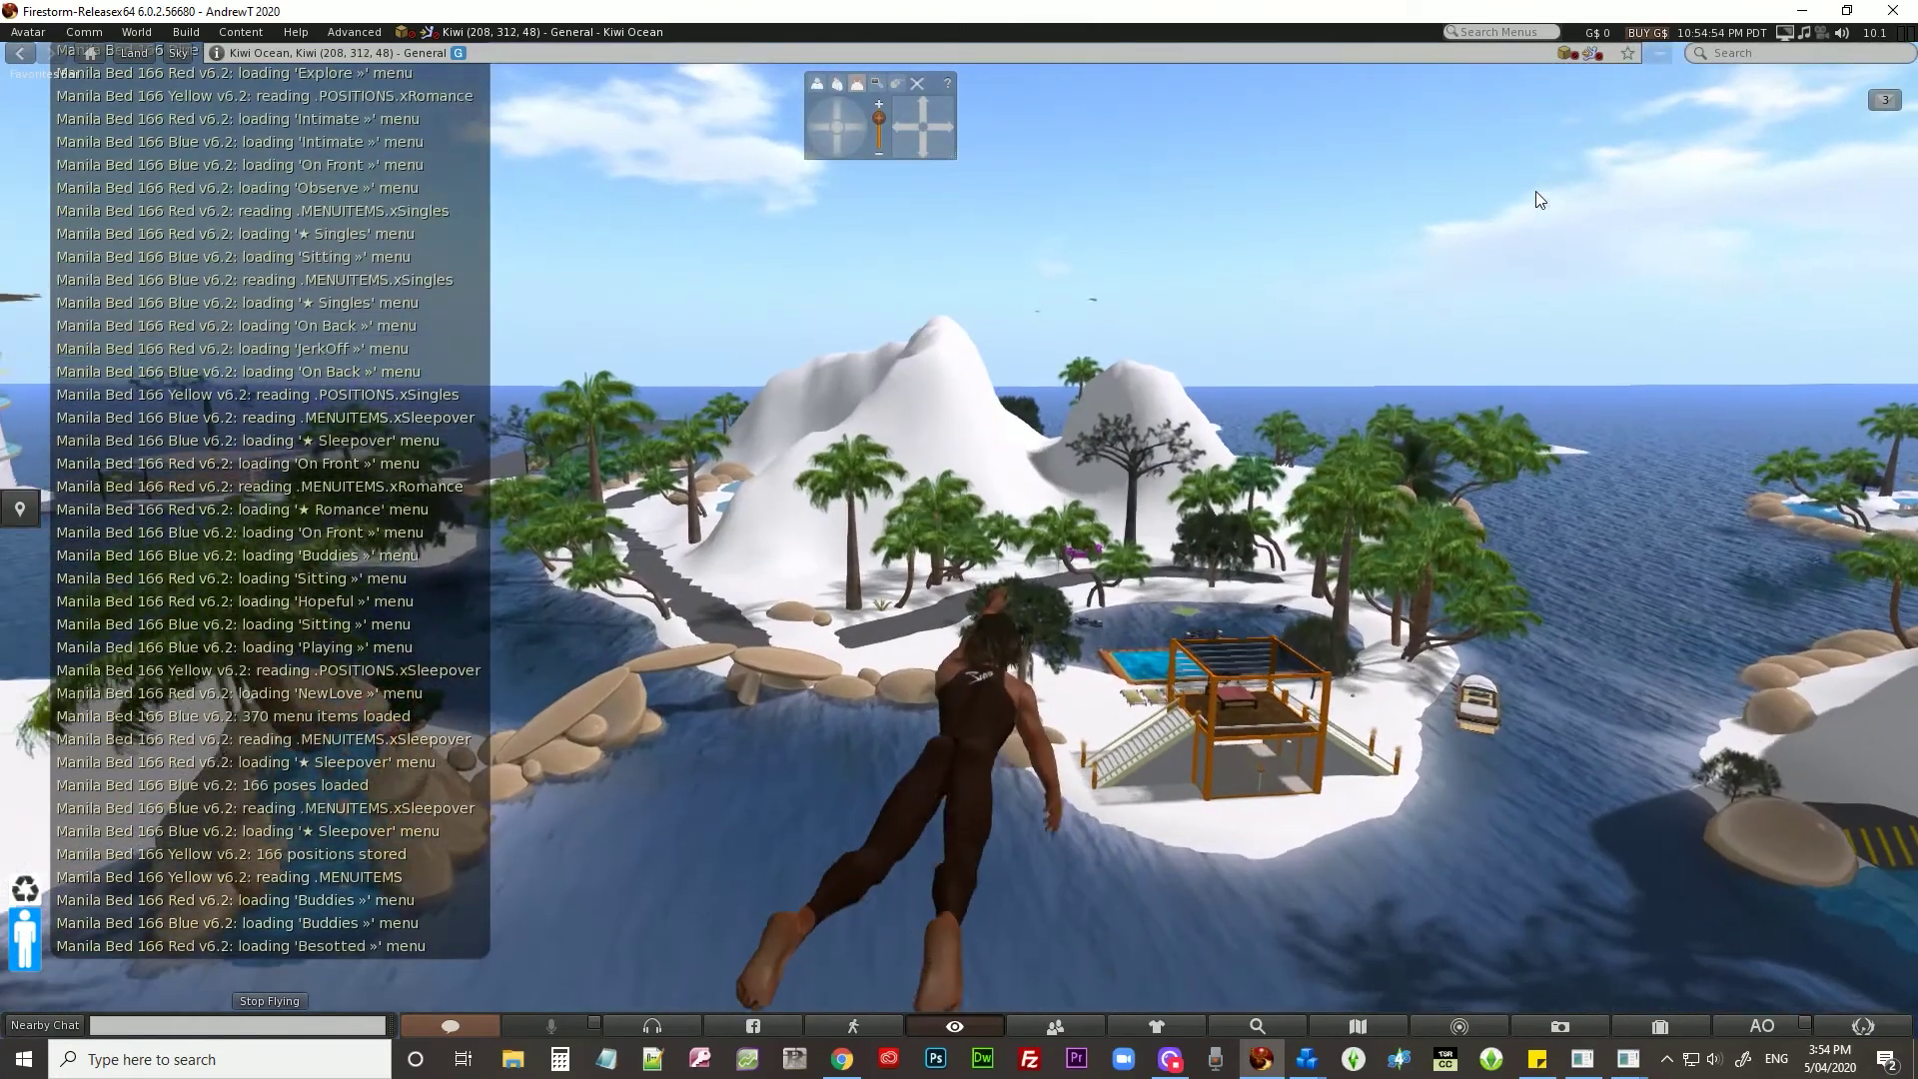
{"action": "key", "text": "Up"}
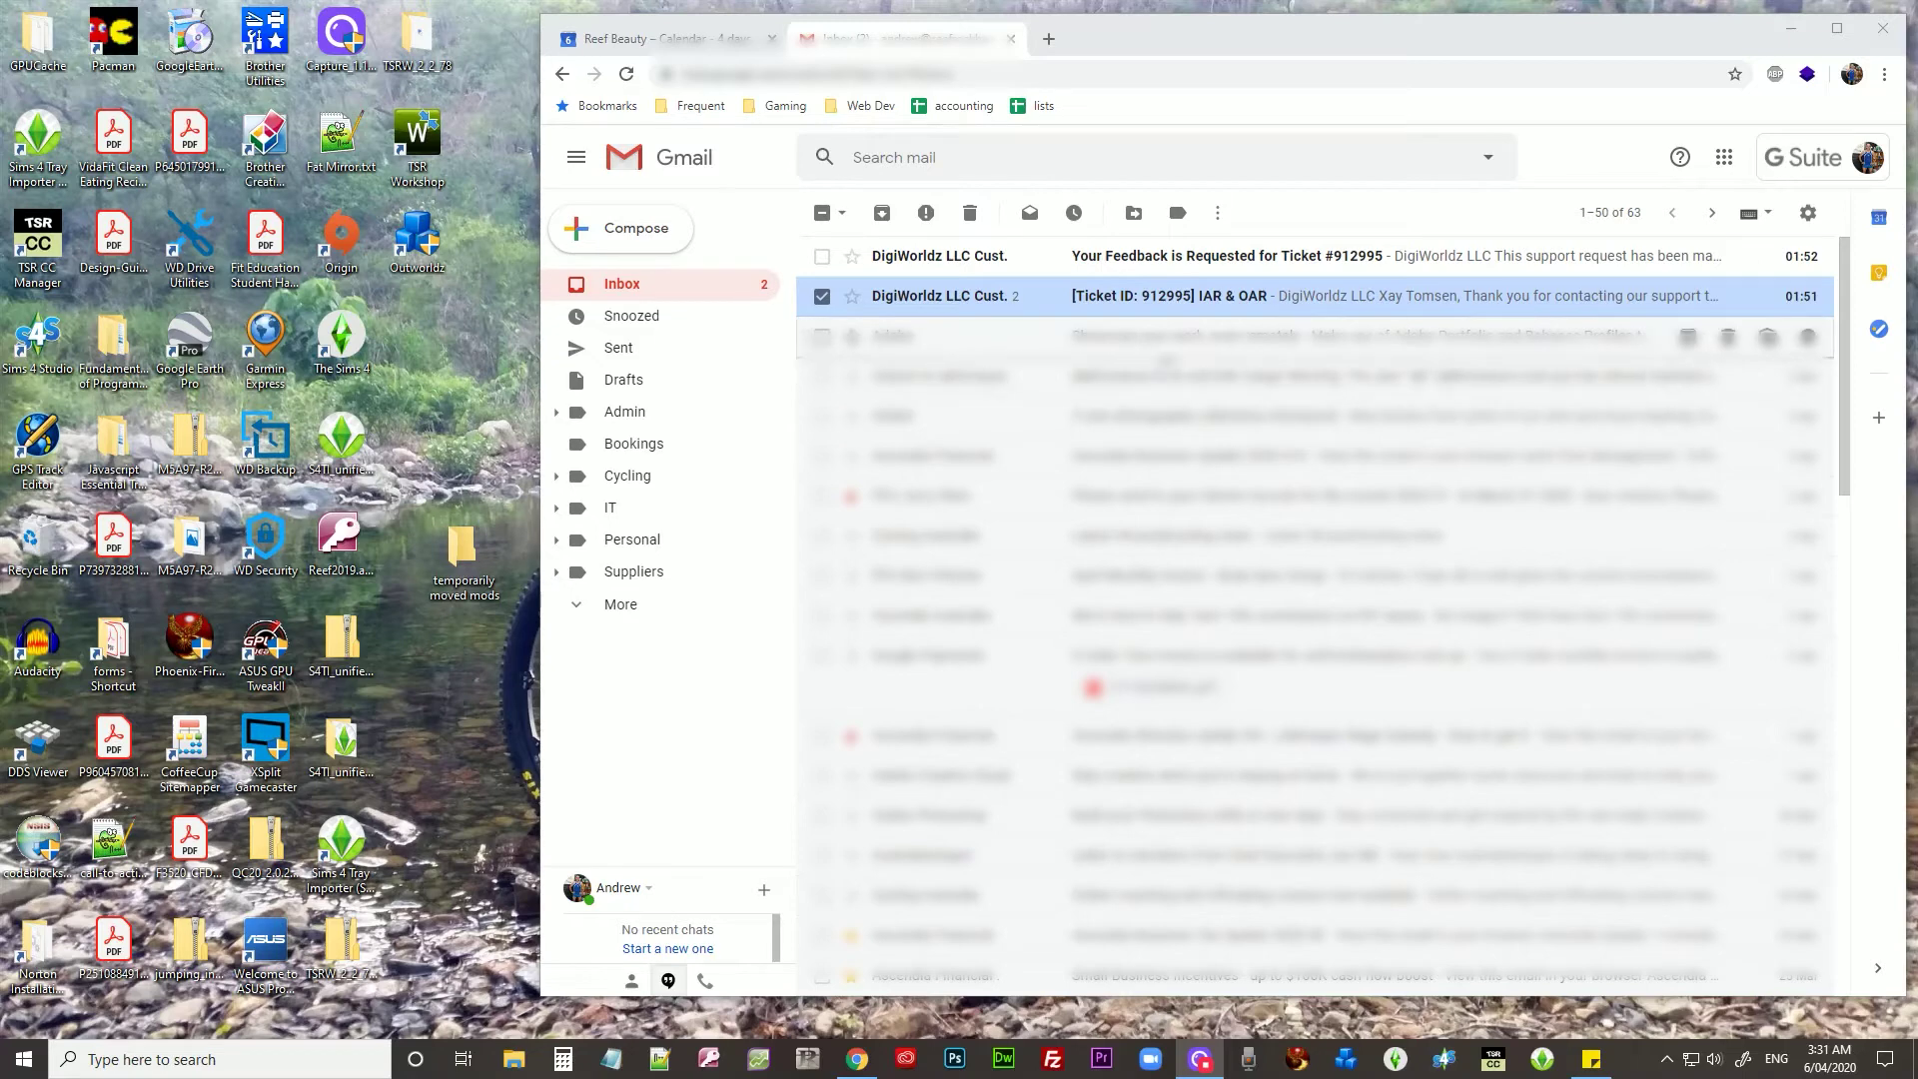
Open the DigiWorldz IAR & OAR support ticket email and scroll up to its first message.
{"action": "right_click", "coordinate": [1289, 301]}
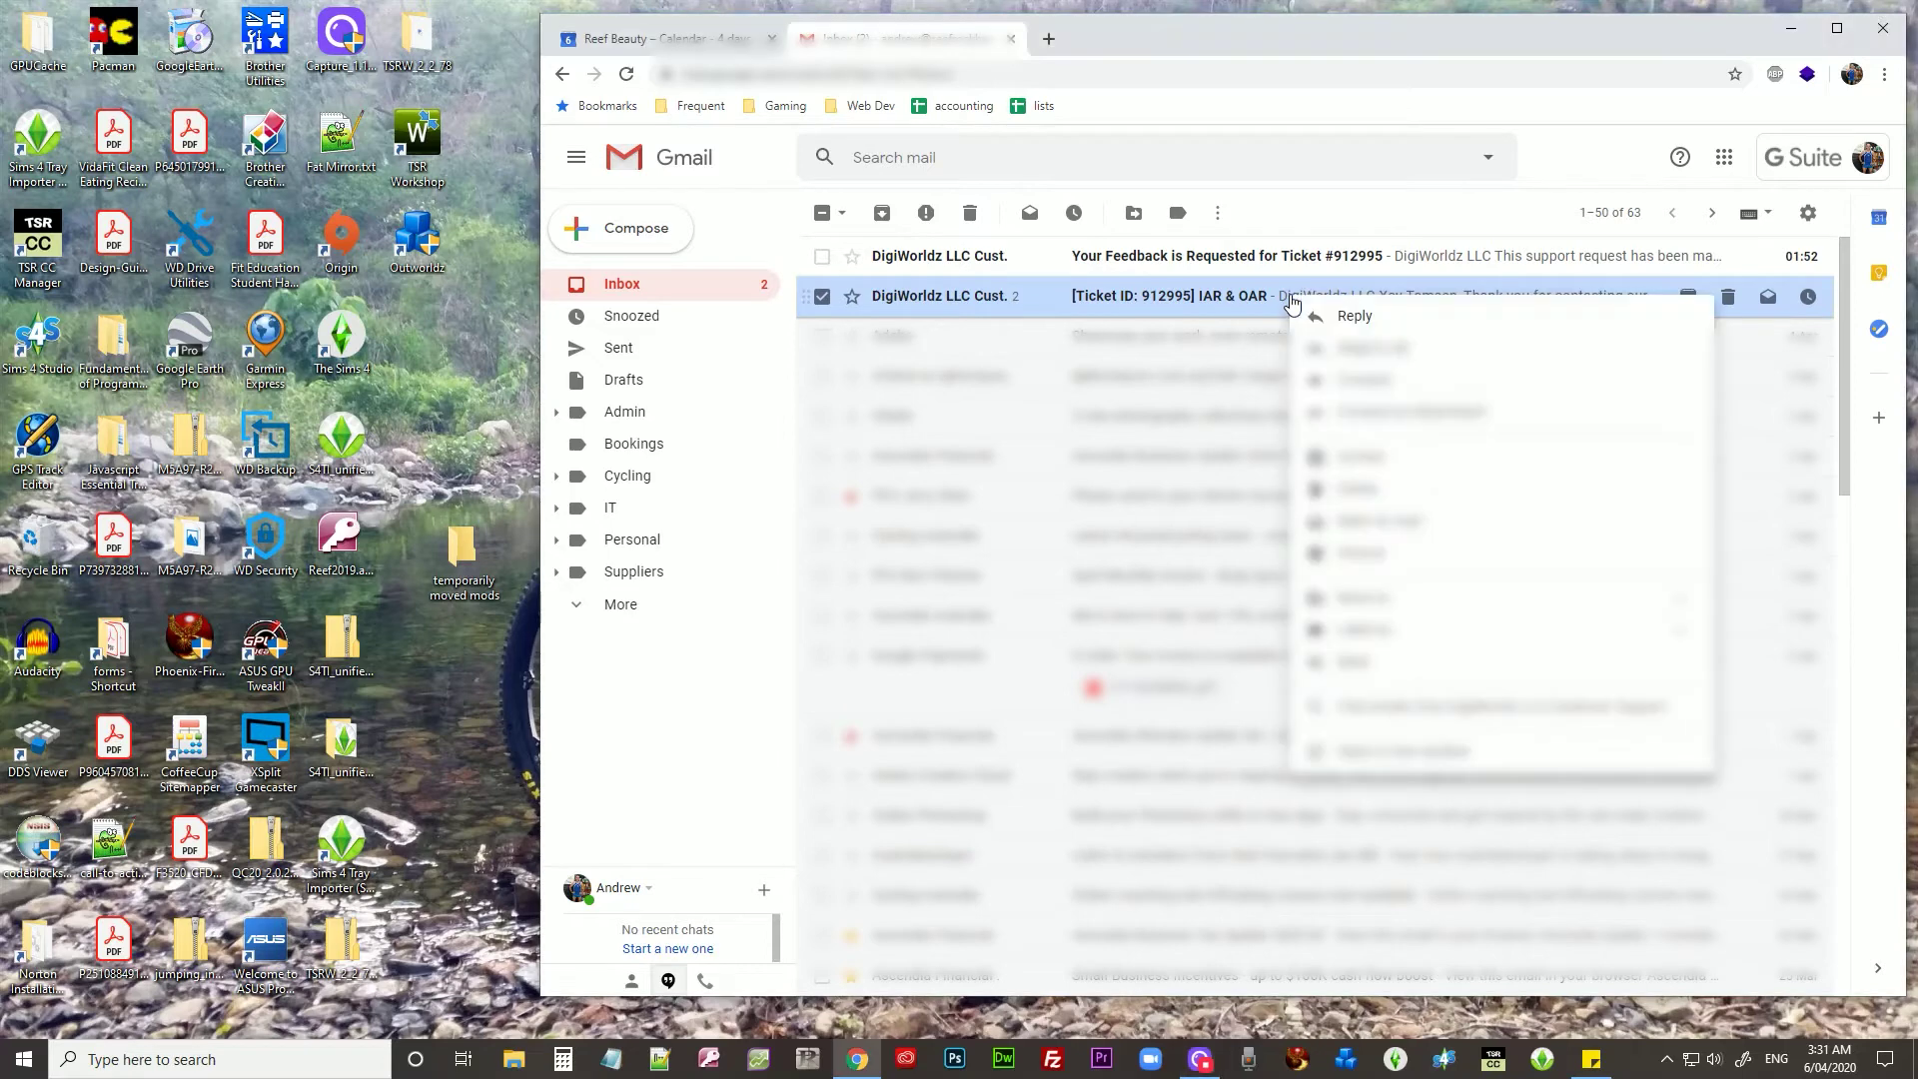
{"action": "left_click", "coordinate": [1226, 306]}
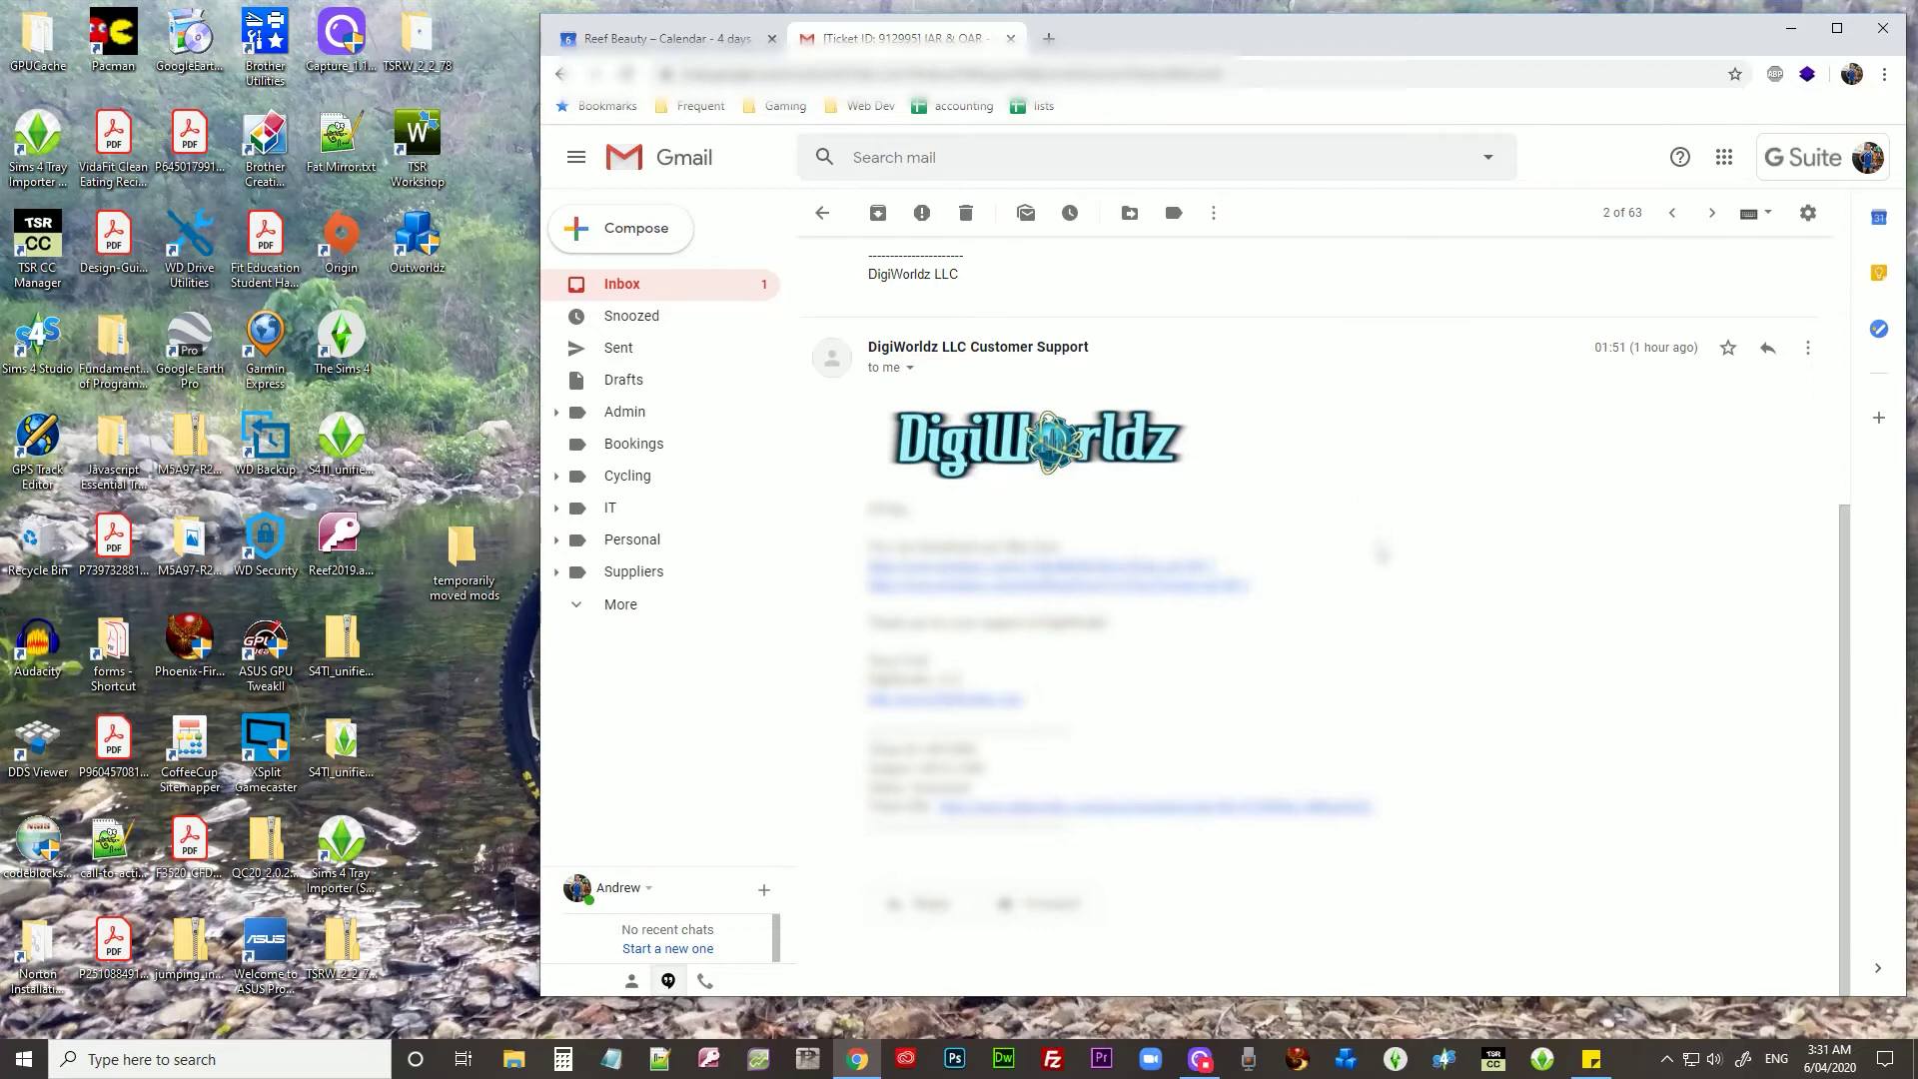
{"action": "scroll", "coordinate": [1381, 548], "scroll_direction": "up", "scroll_amount": 4}
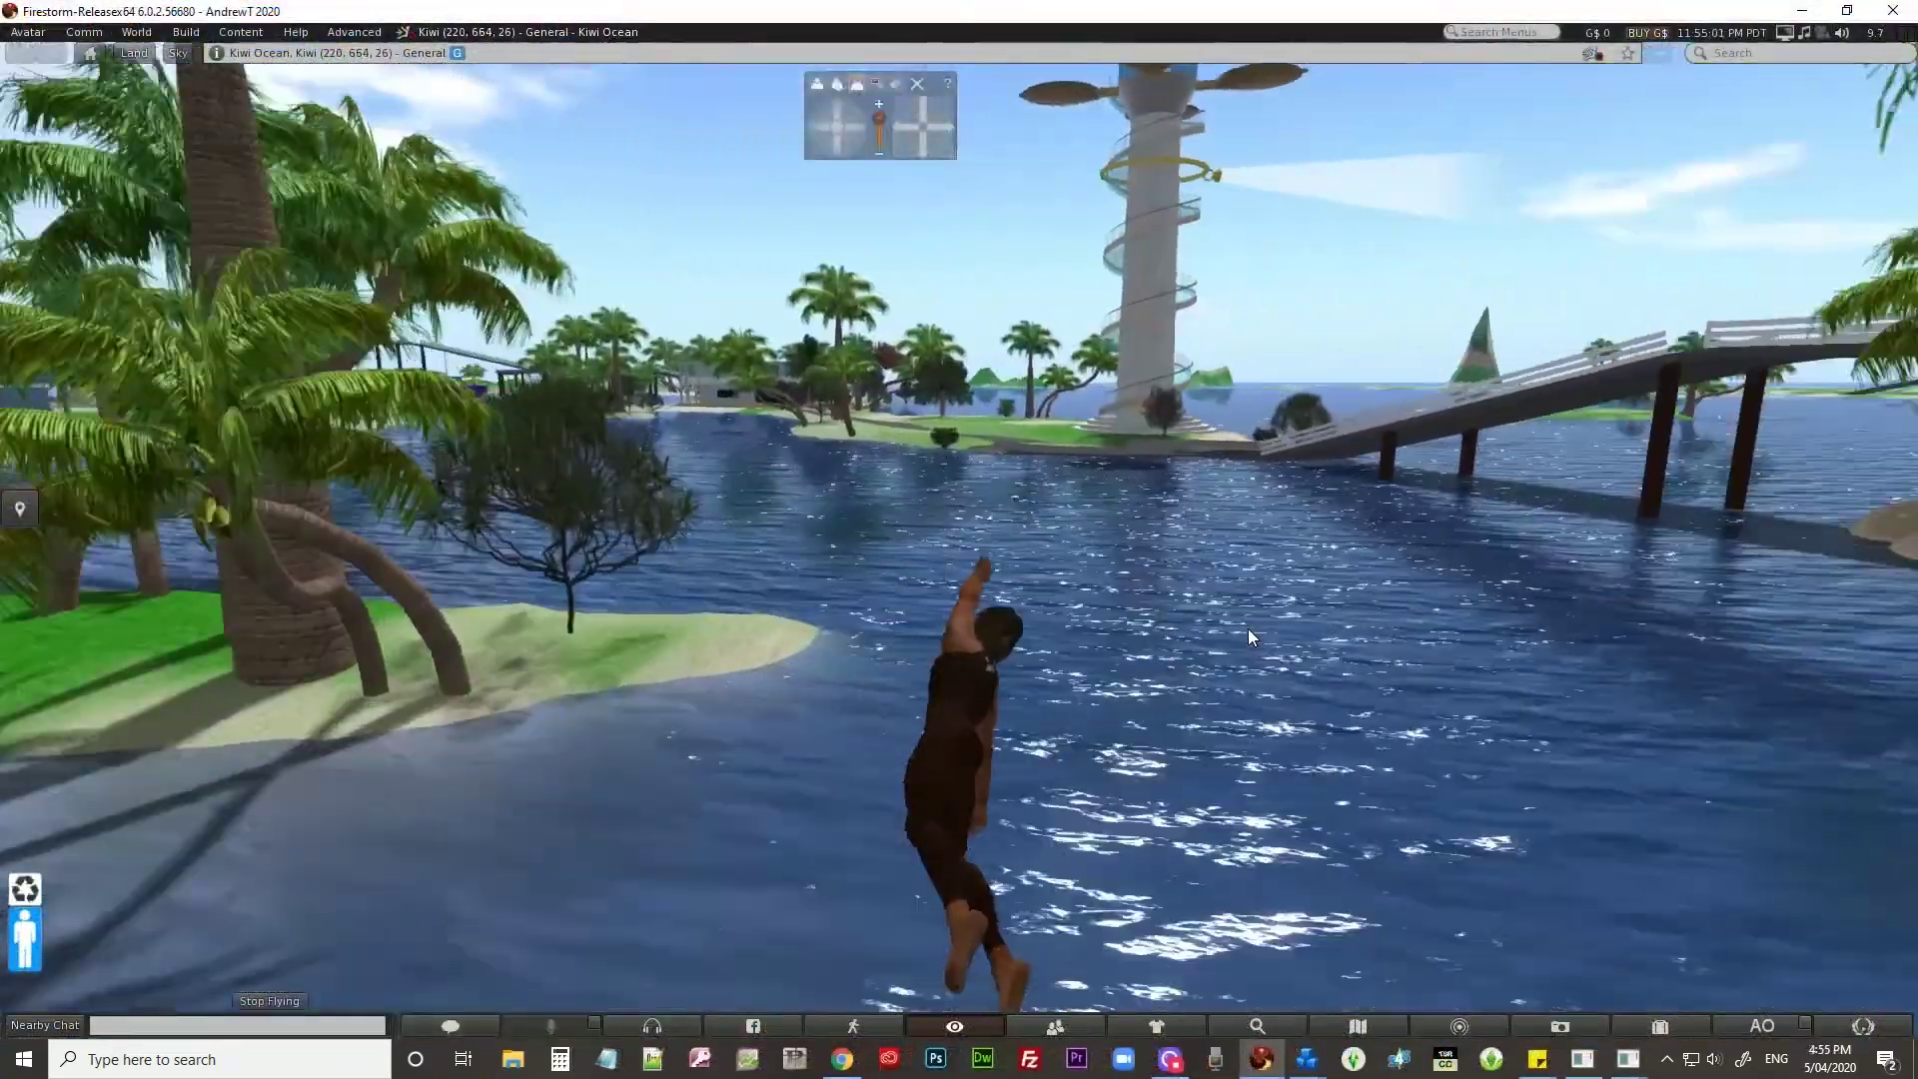
Fly over the water and bridge, then climb high over the island ahead.
{"action": "key", "text": "Up"}
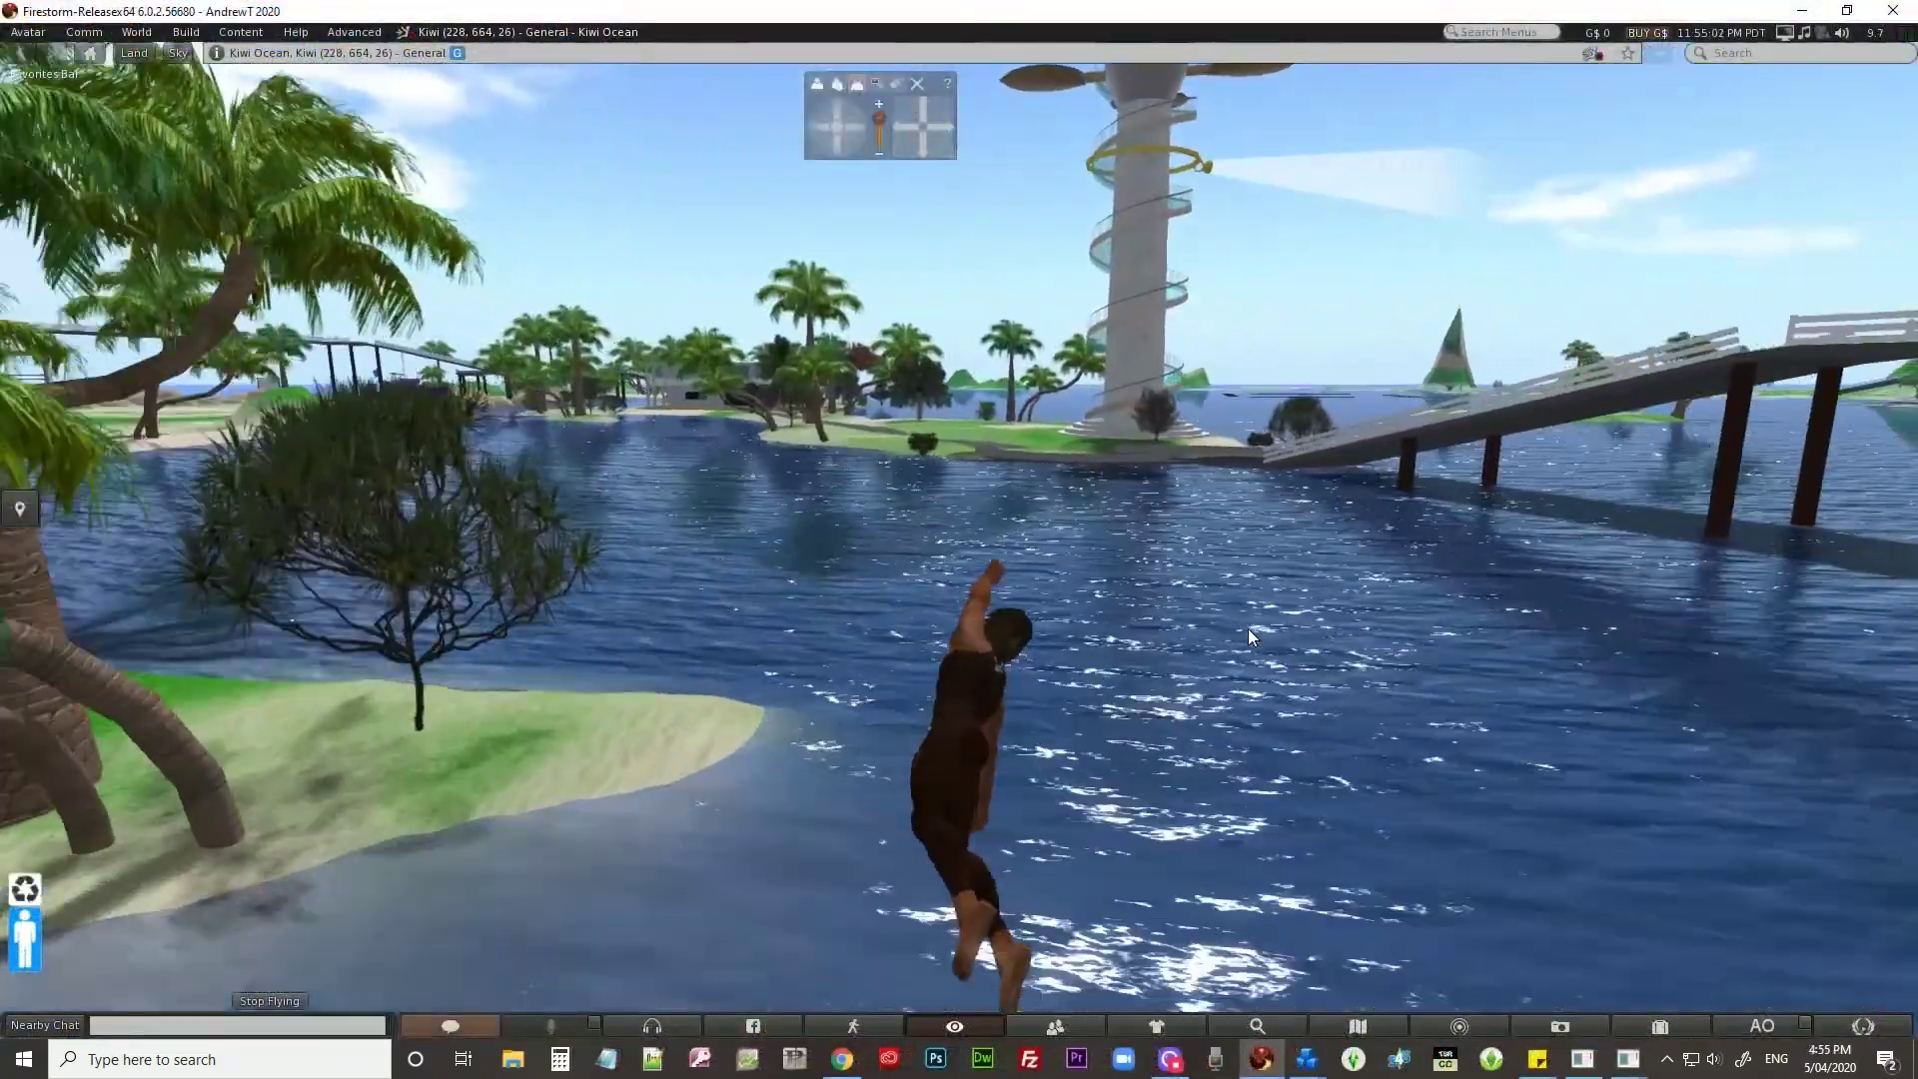
{"action": "key", "text": "Up"}
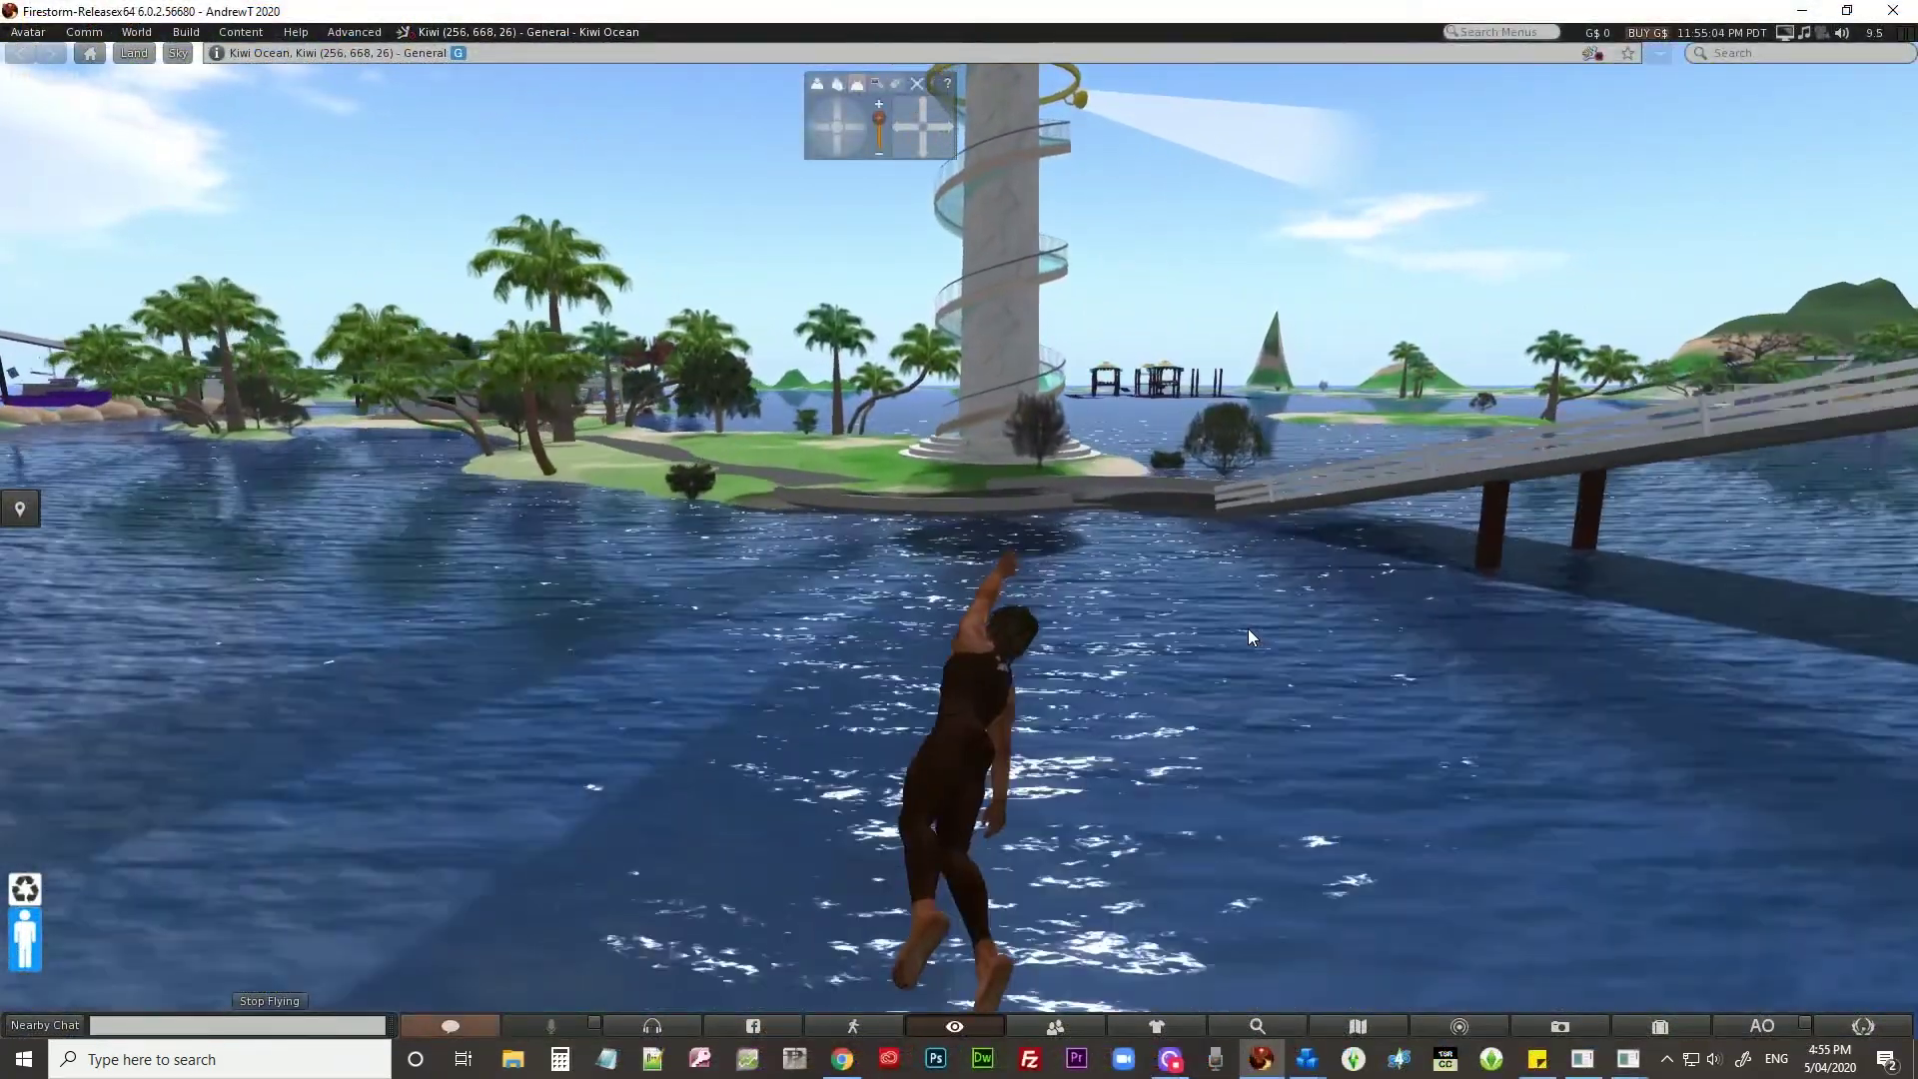
{"action": "key", "text": "Up"}
{"action": "key", "text": "Right"}
{"action": "key", "text": "Up"}
{"action": "key", "text": "Right"}
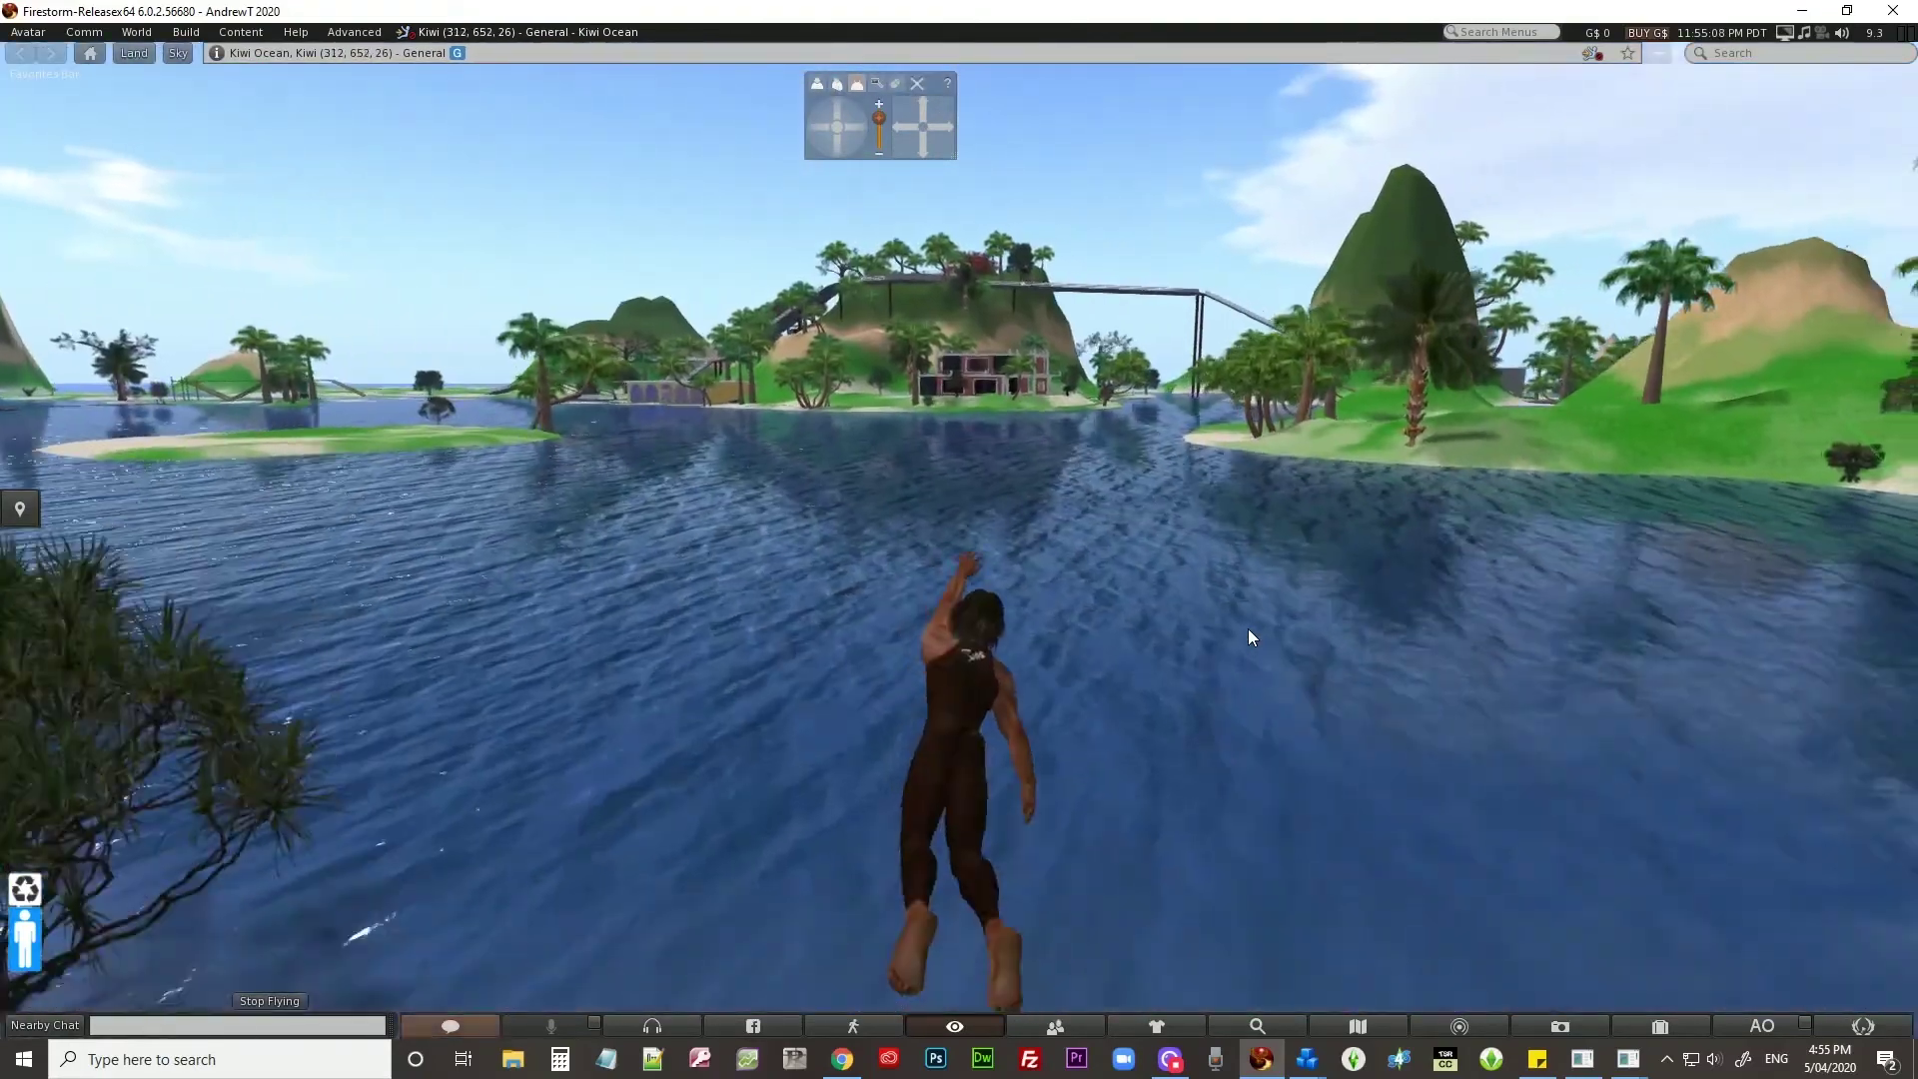
{"action": "key", "text": "Up"}
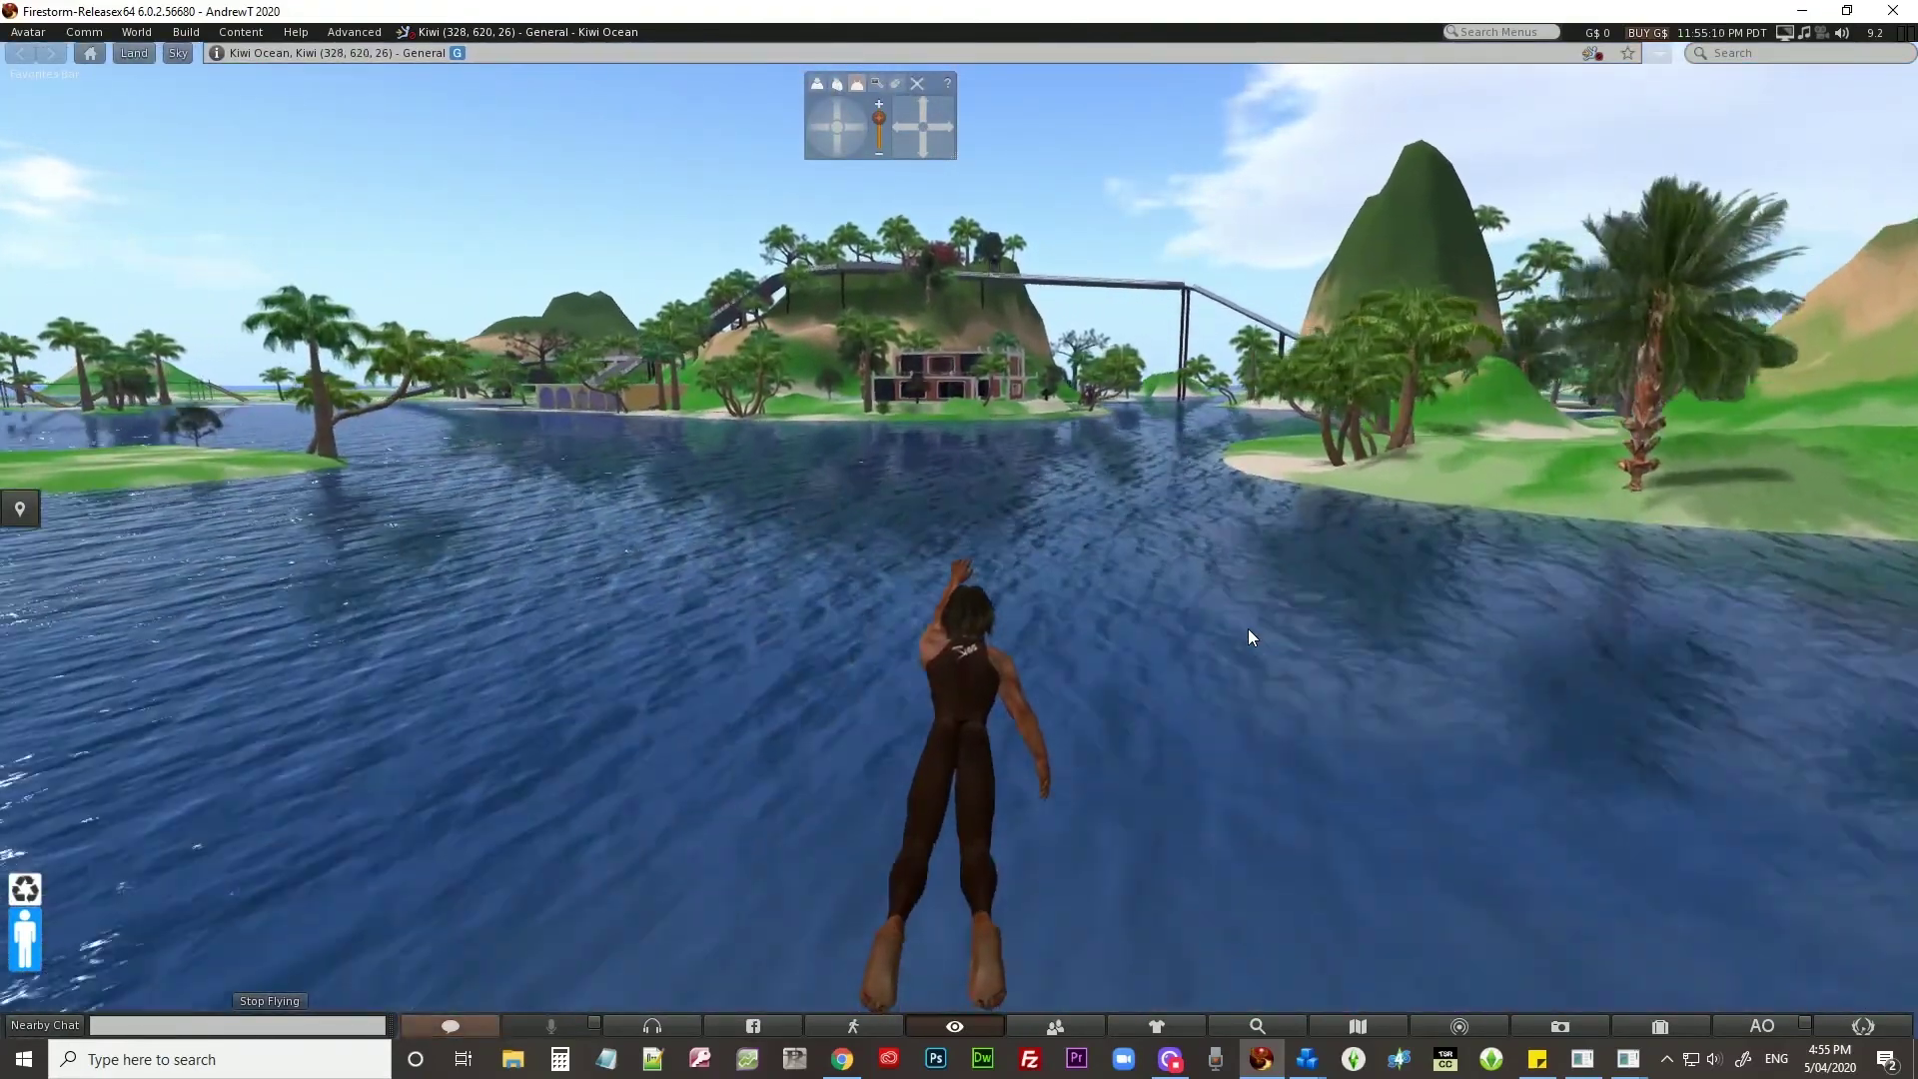
{"action": "key", "text": "Up"}
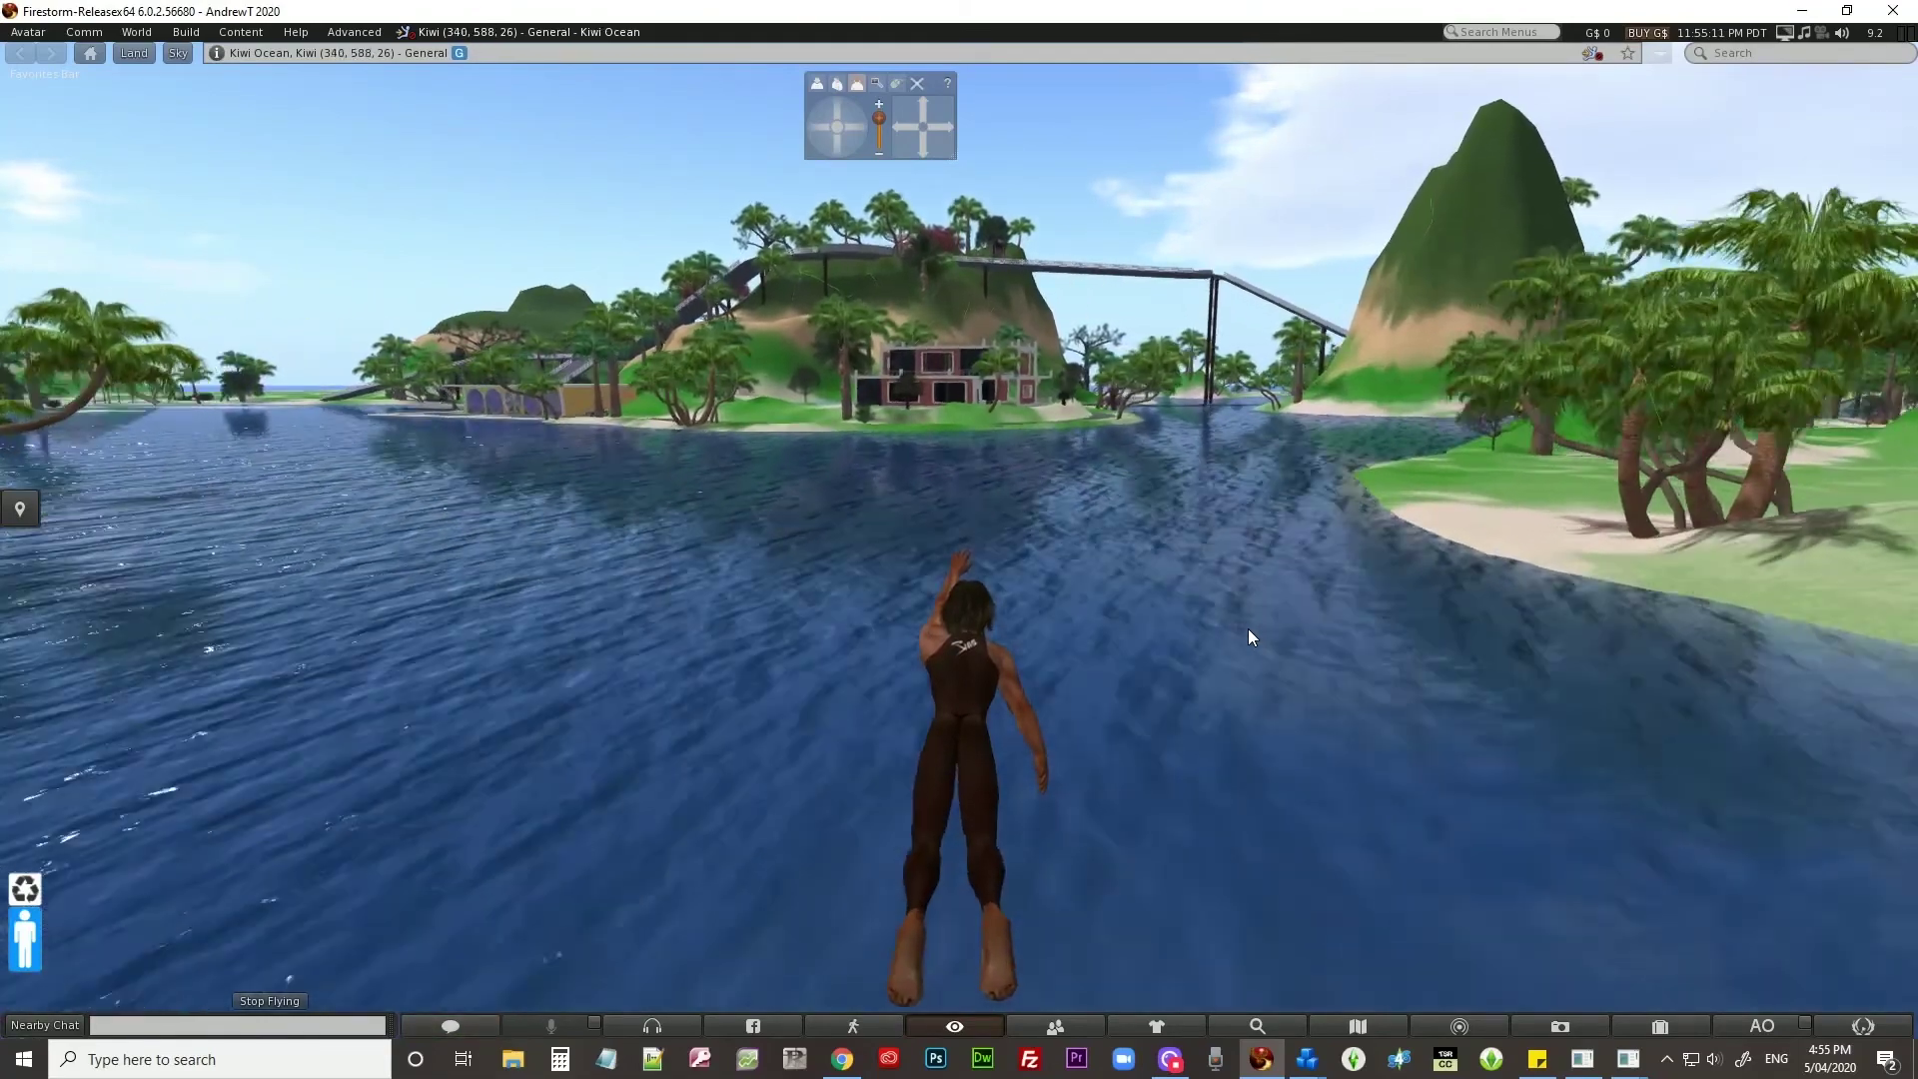
{"action": "key", "text": "Up"}
{"action": "key", "text": "Page_Up"}
{"action": "key", "text": "Up"}
{"action": "key", "text": "Page_Up"}
{"action": "key", "text": "Up"}
{"action": "key", "text": "Page_Up"}
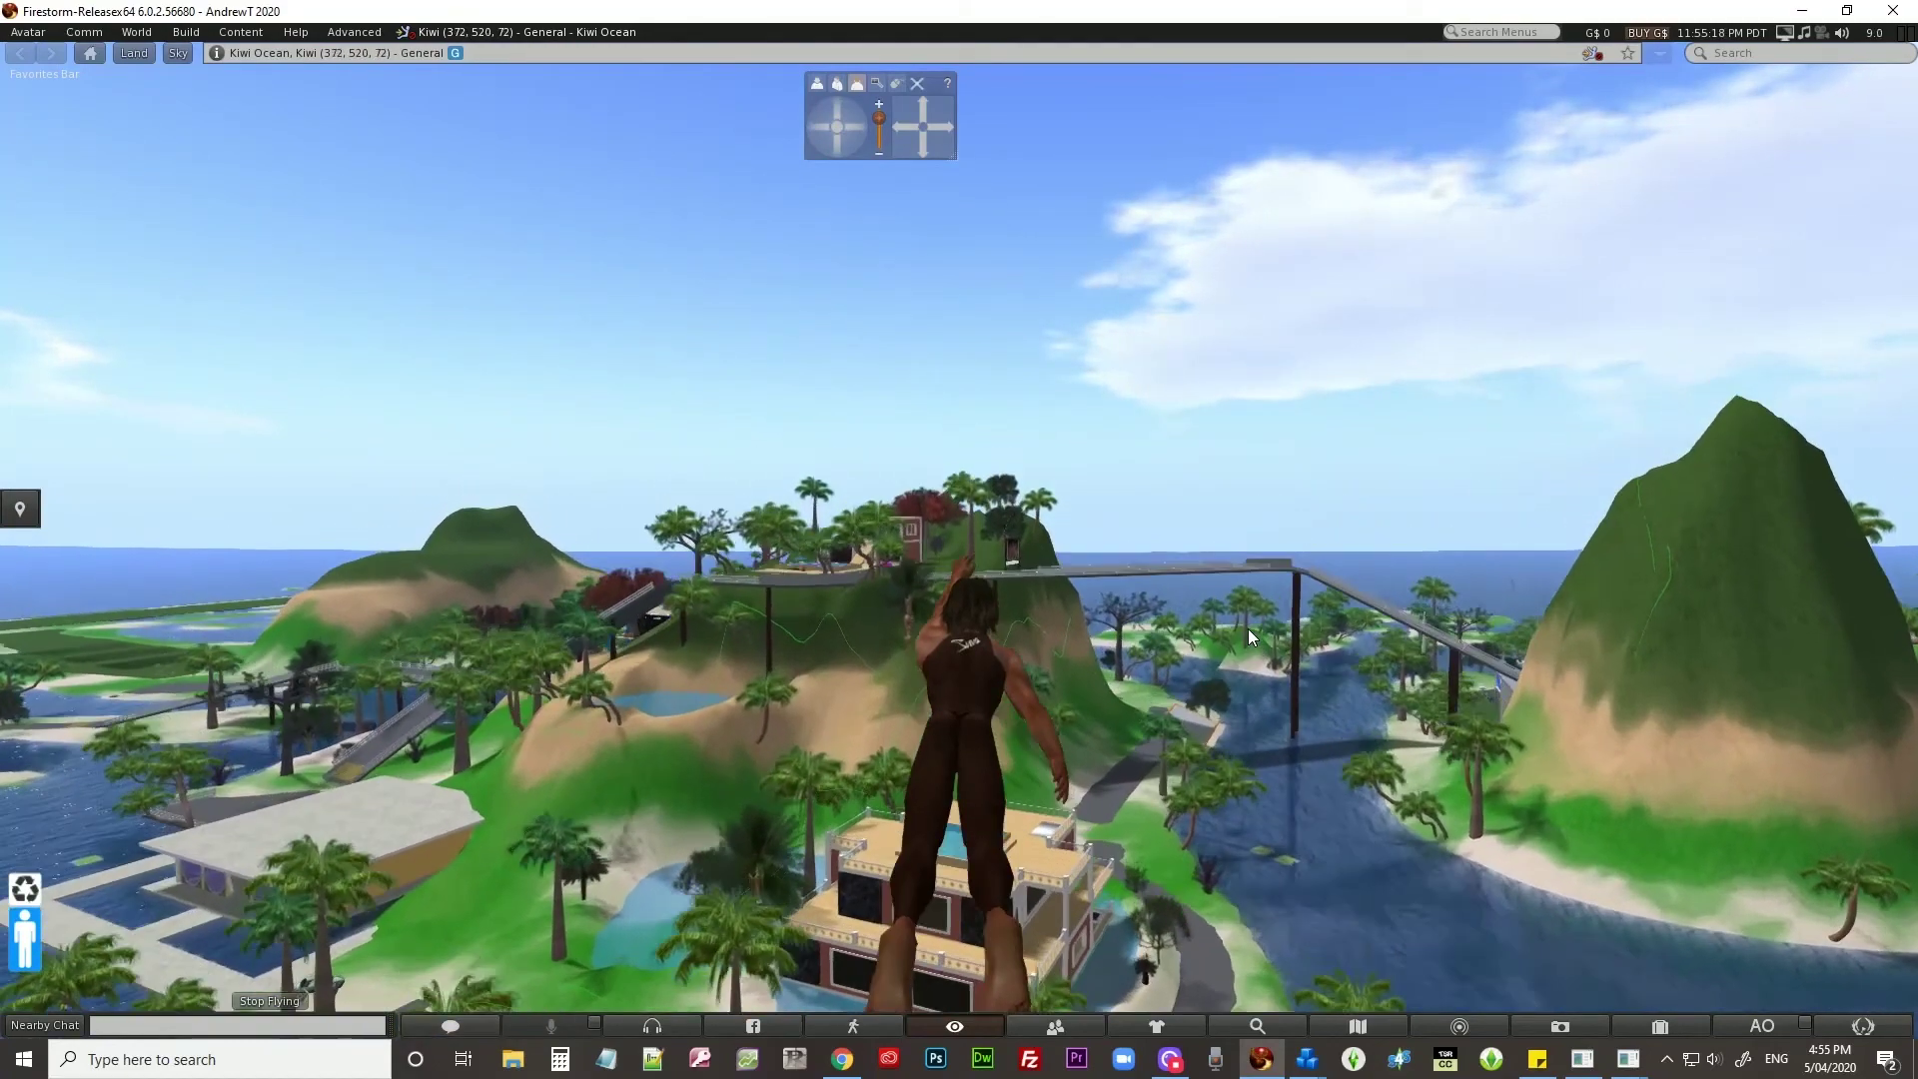
{"action": "key", "text": "Right"}
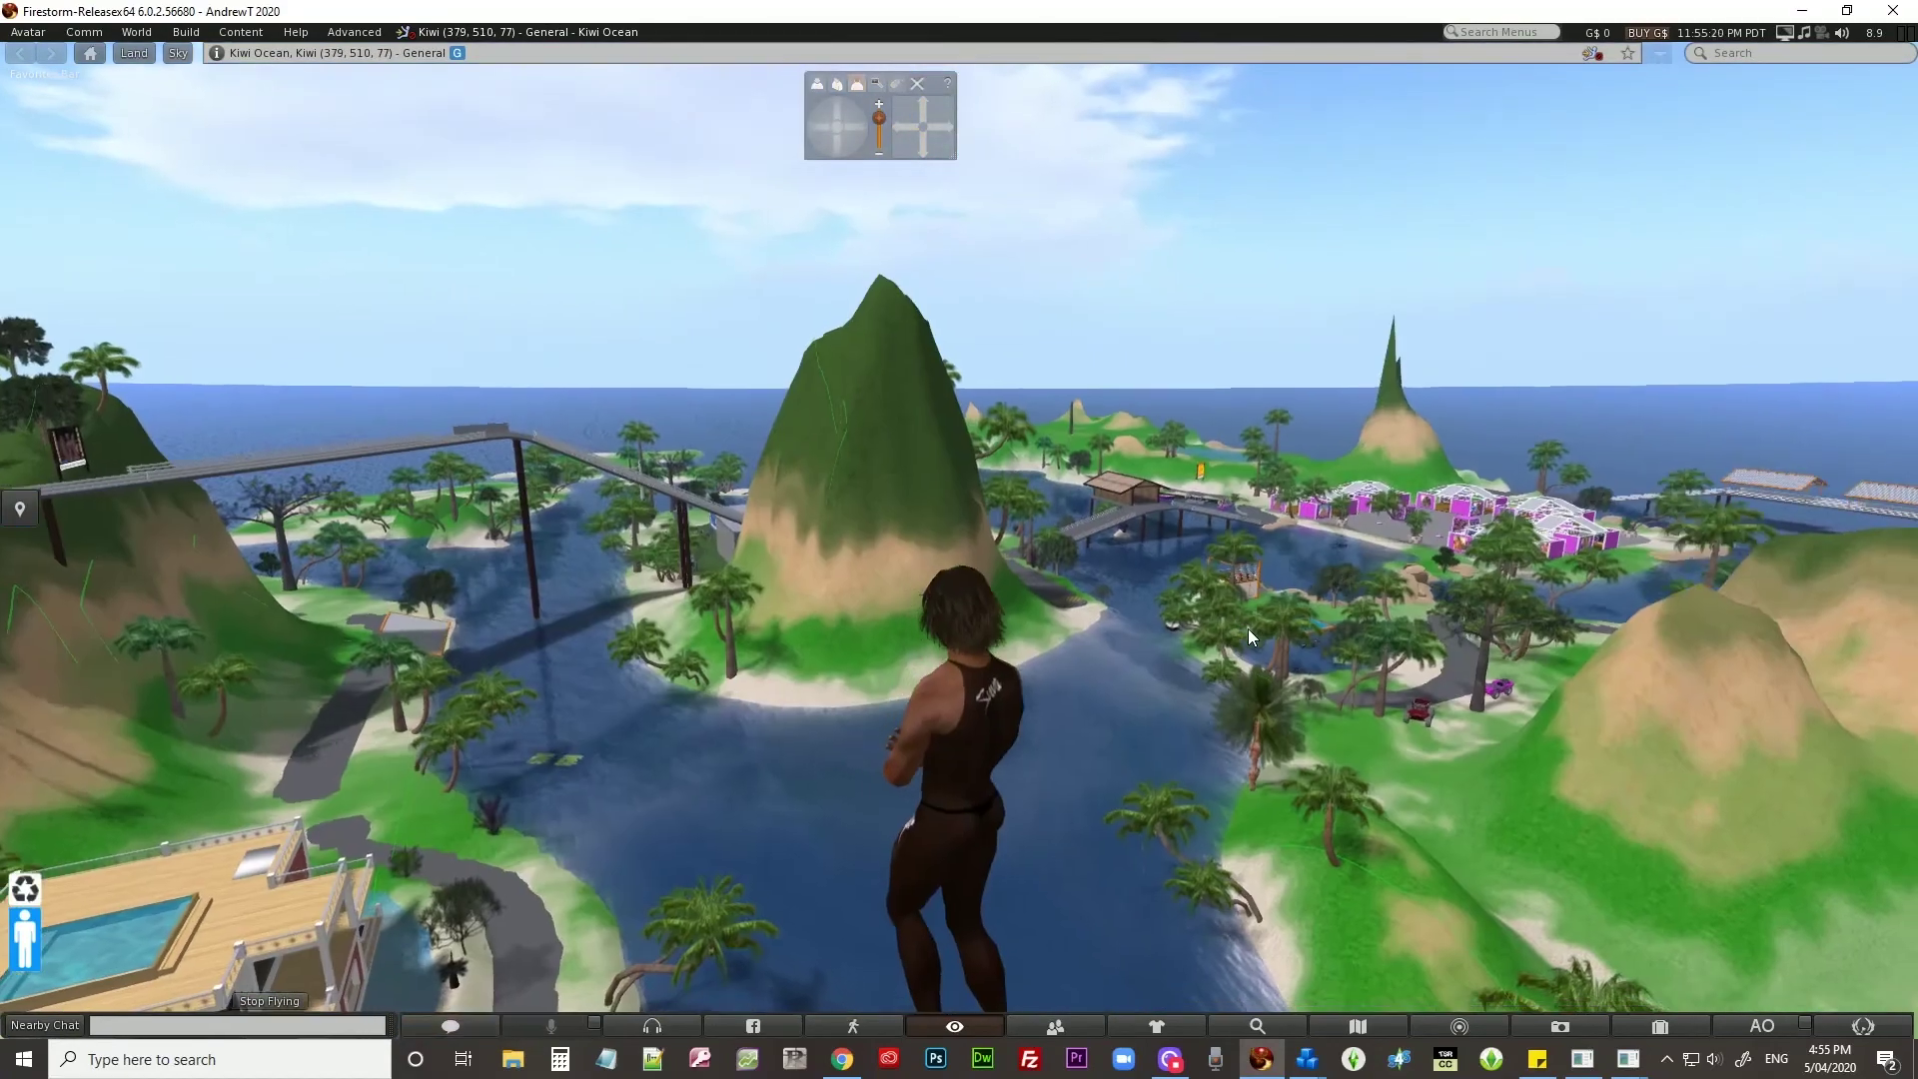
Fly to the hilltop house on Jen's On The Hill and turn to face the water platforms.
{"action": "key", "text": "Left"}
{"action": "key", "text": "Up"}
{"action": "key", "text": "Up"}
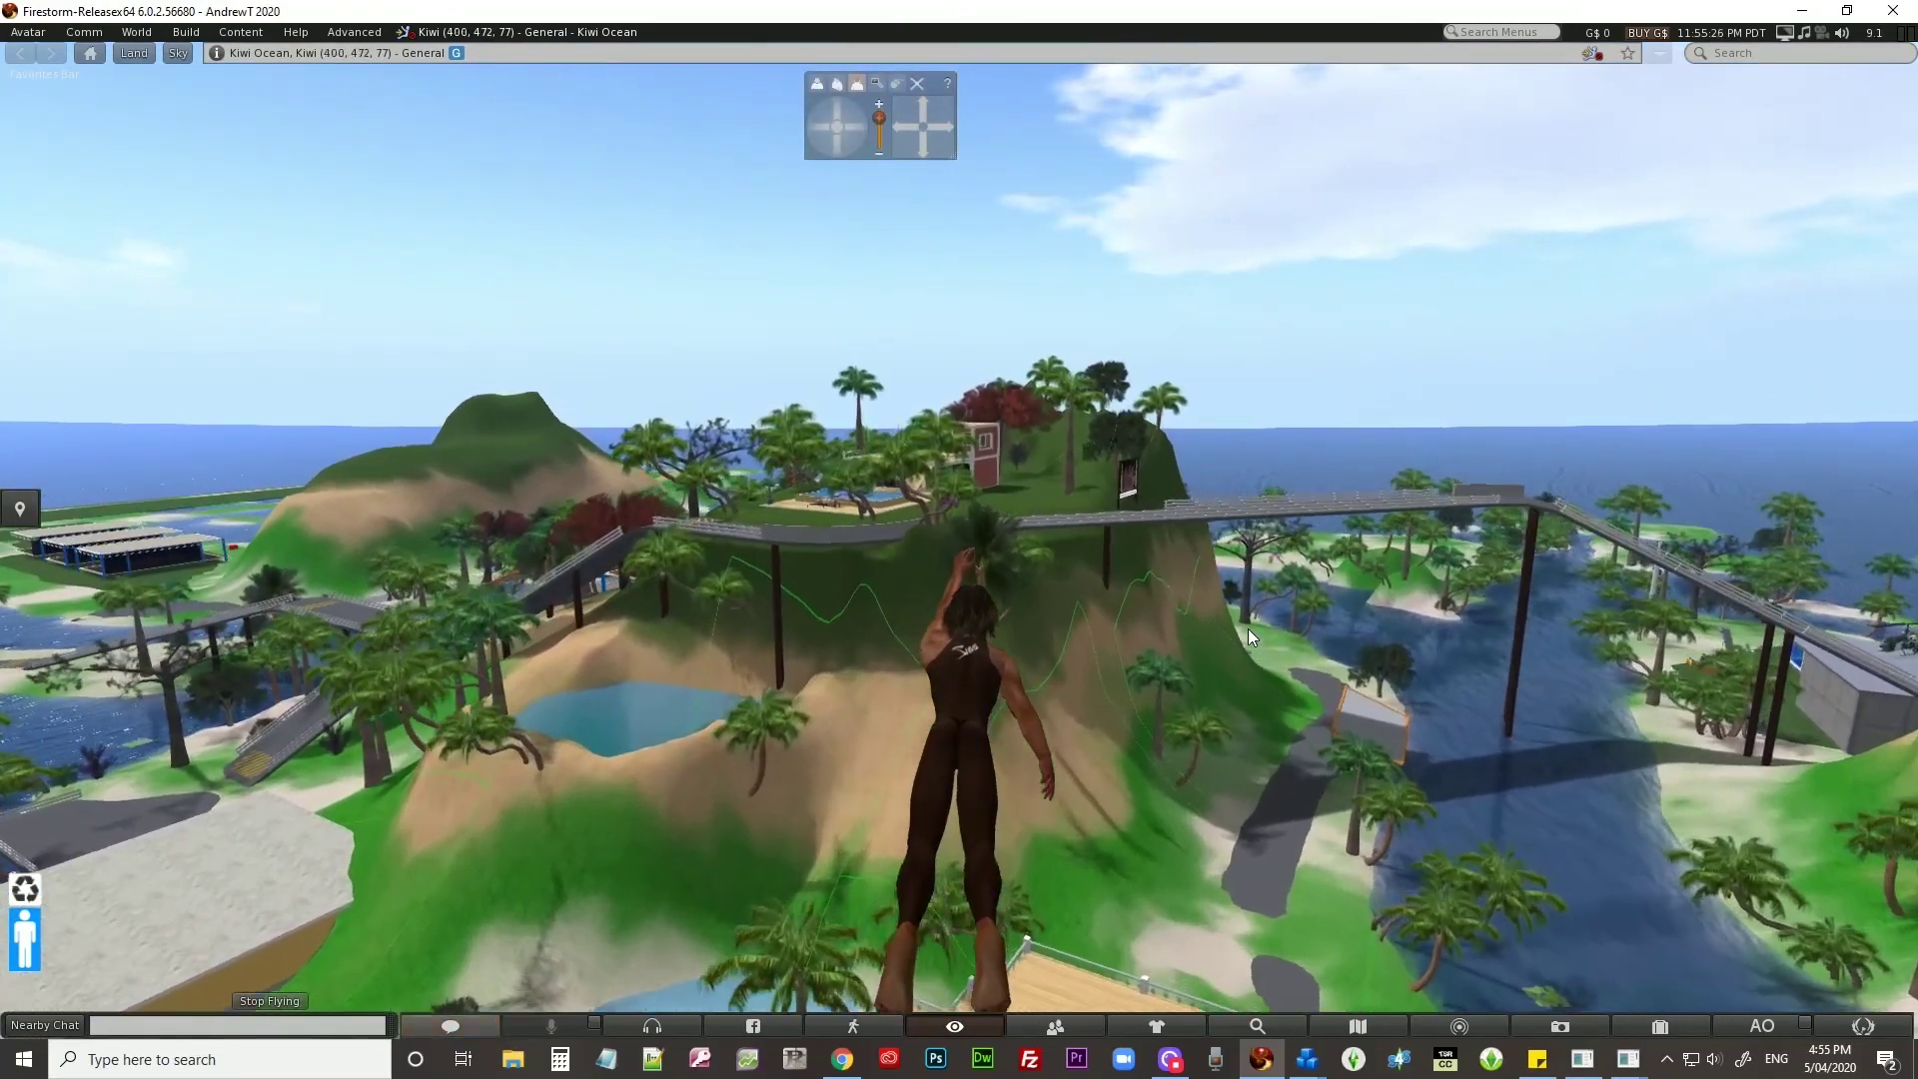
{"action": "key", "text": "Up"}
{"action": "key", "text": "Left"}
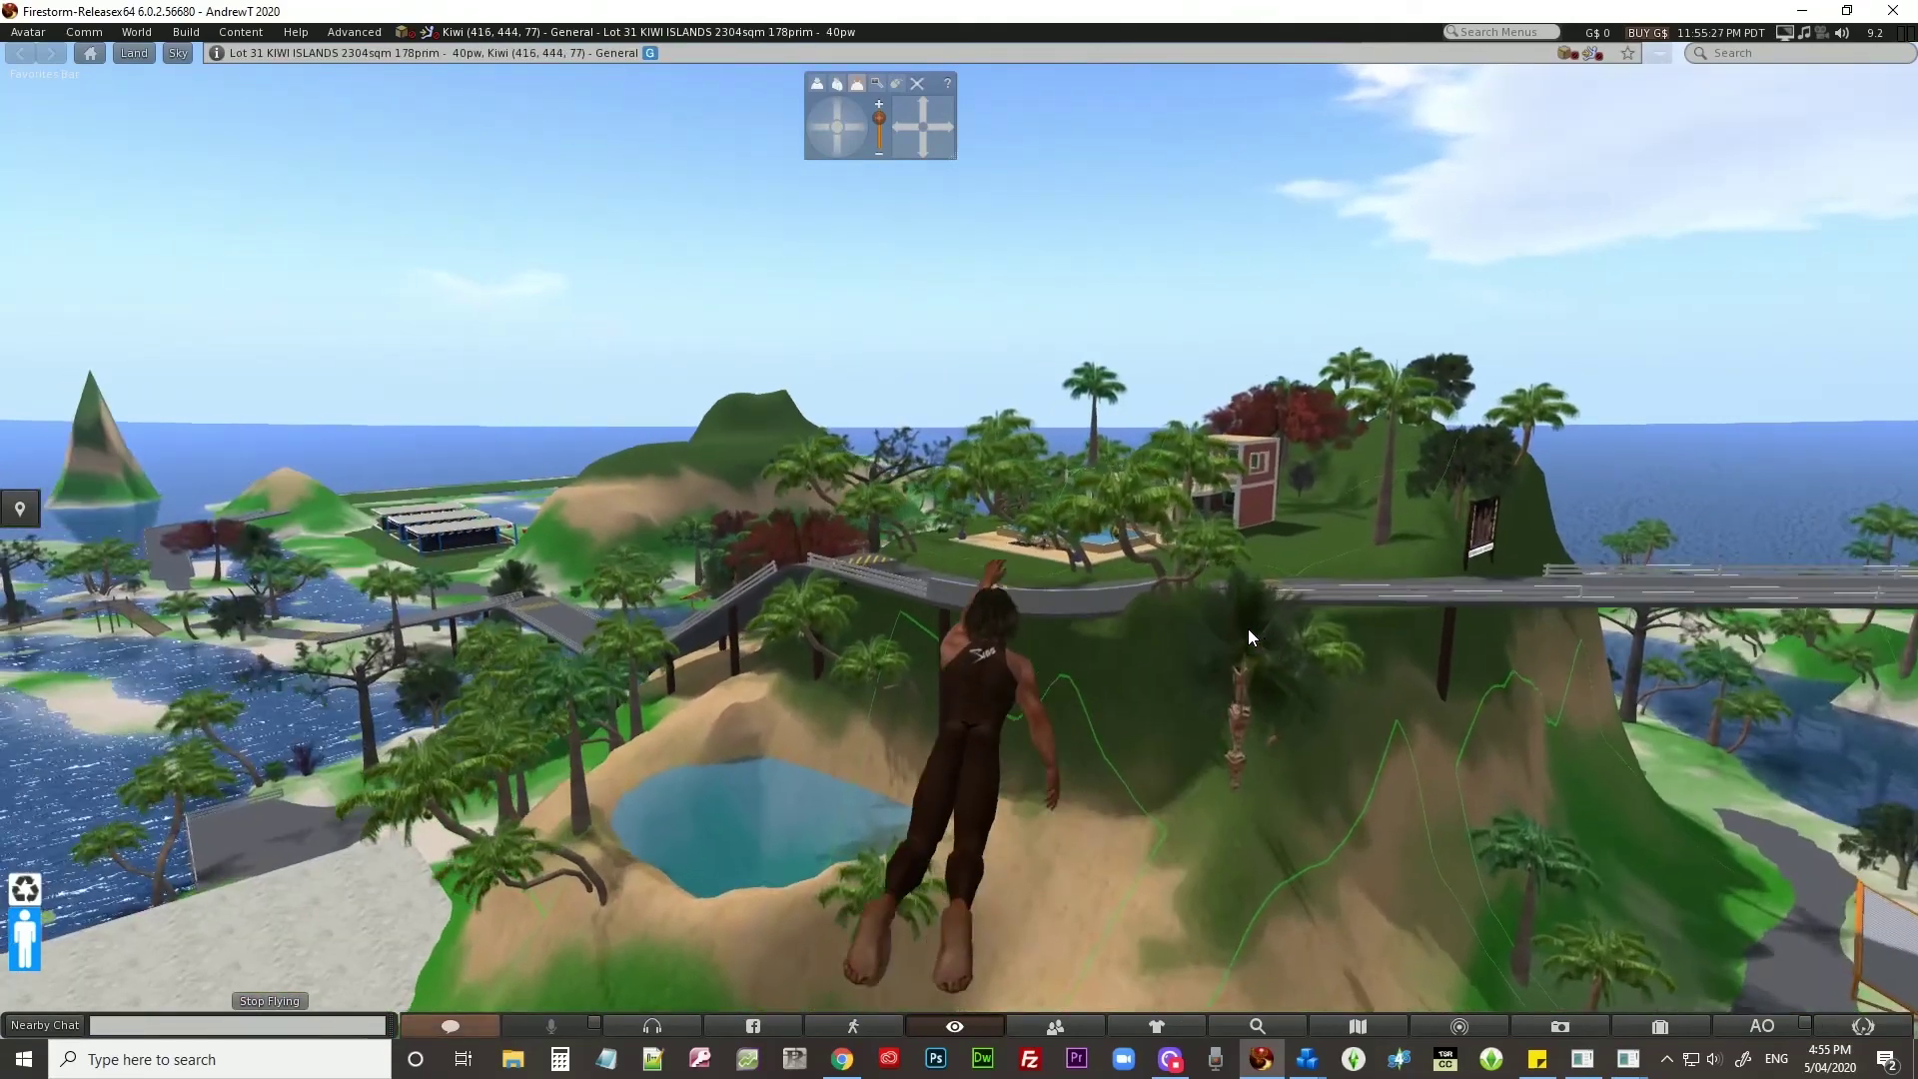
{"action": "key", "text": "Up"}
{"action": "key", "text": "Up"}
{"action": "key", "text": "Left"}
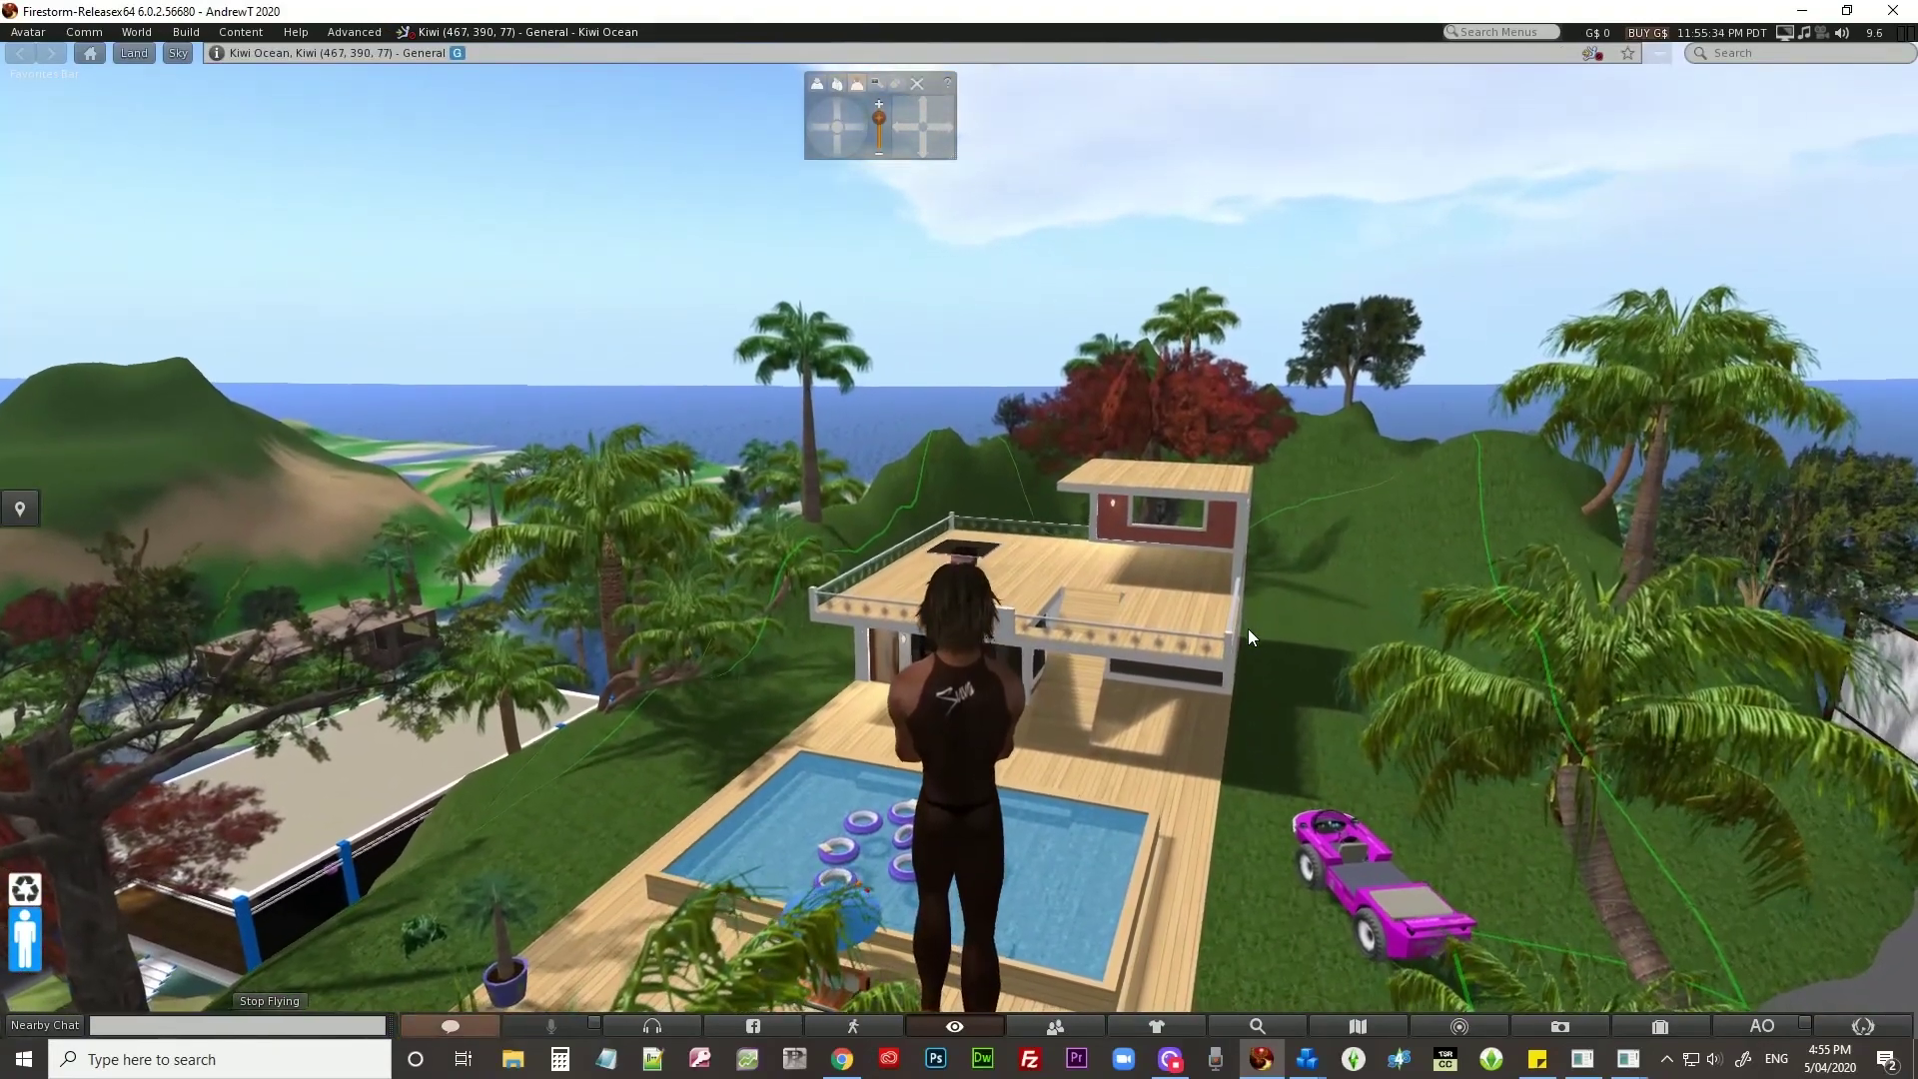
{"action": "key", "text": "Right"}
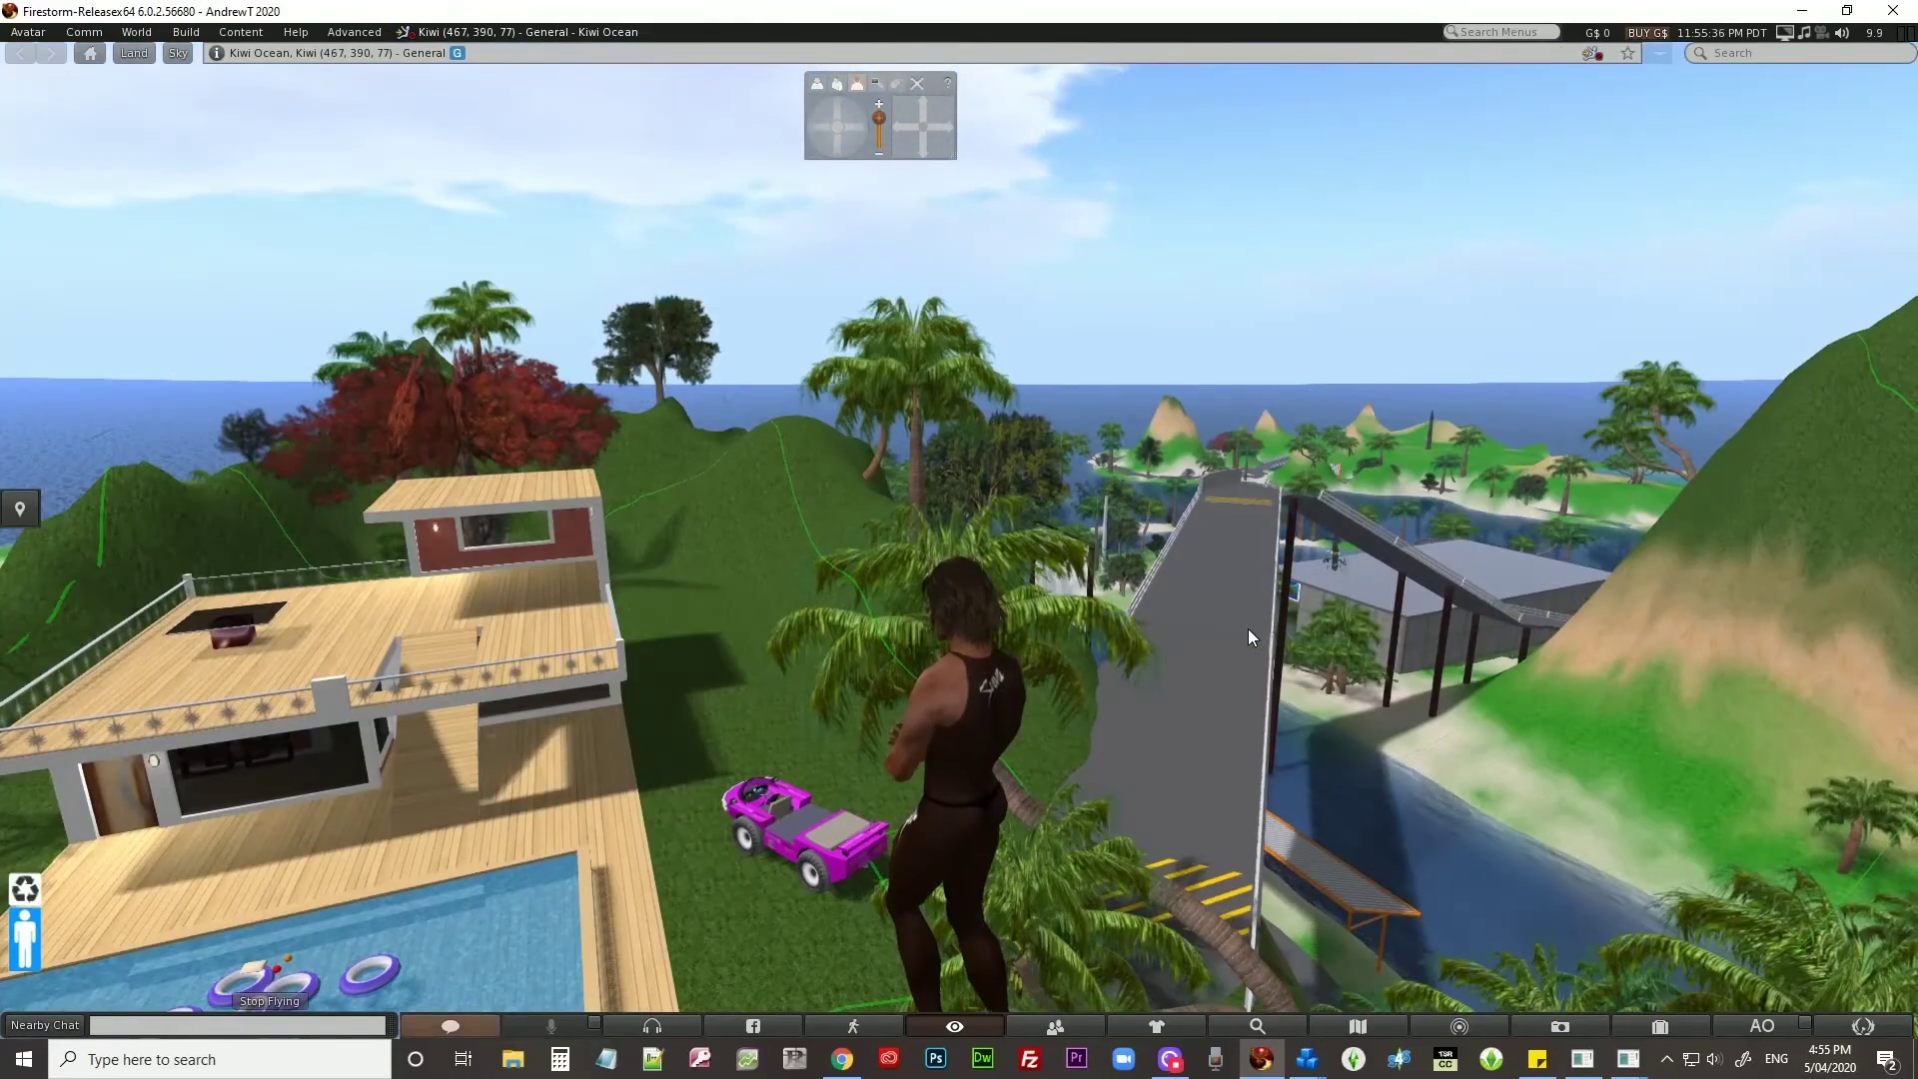
{"action": "key", "text": "Left"}
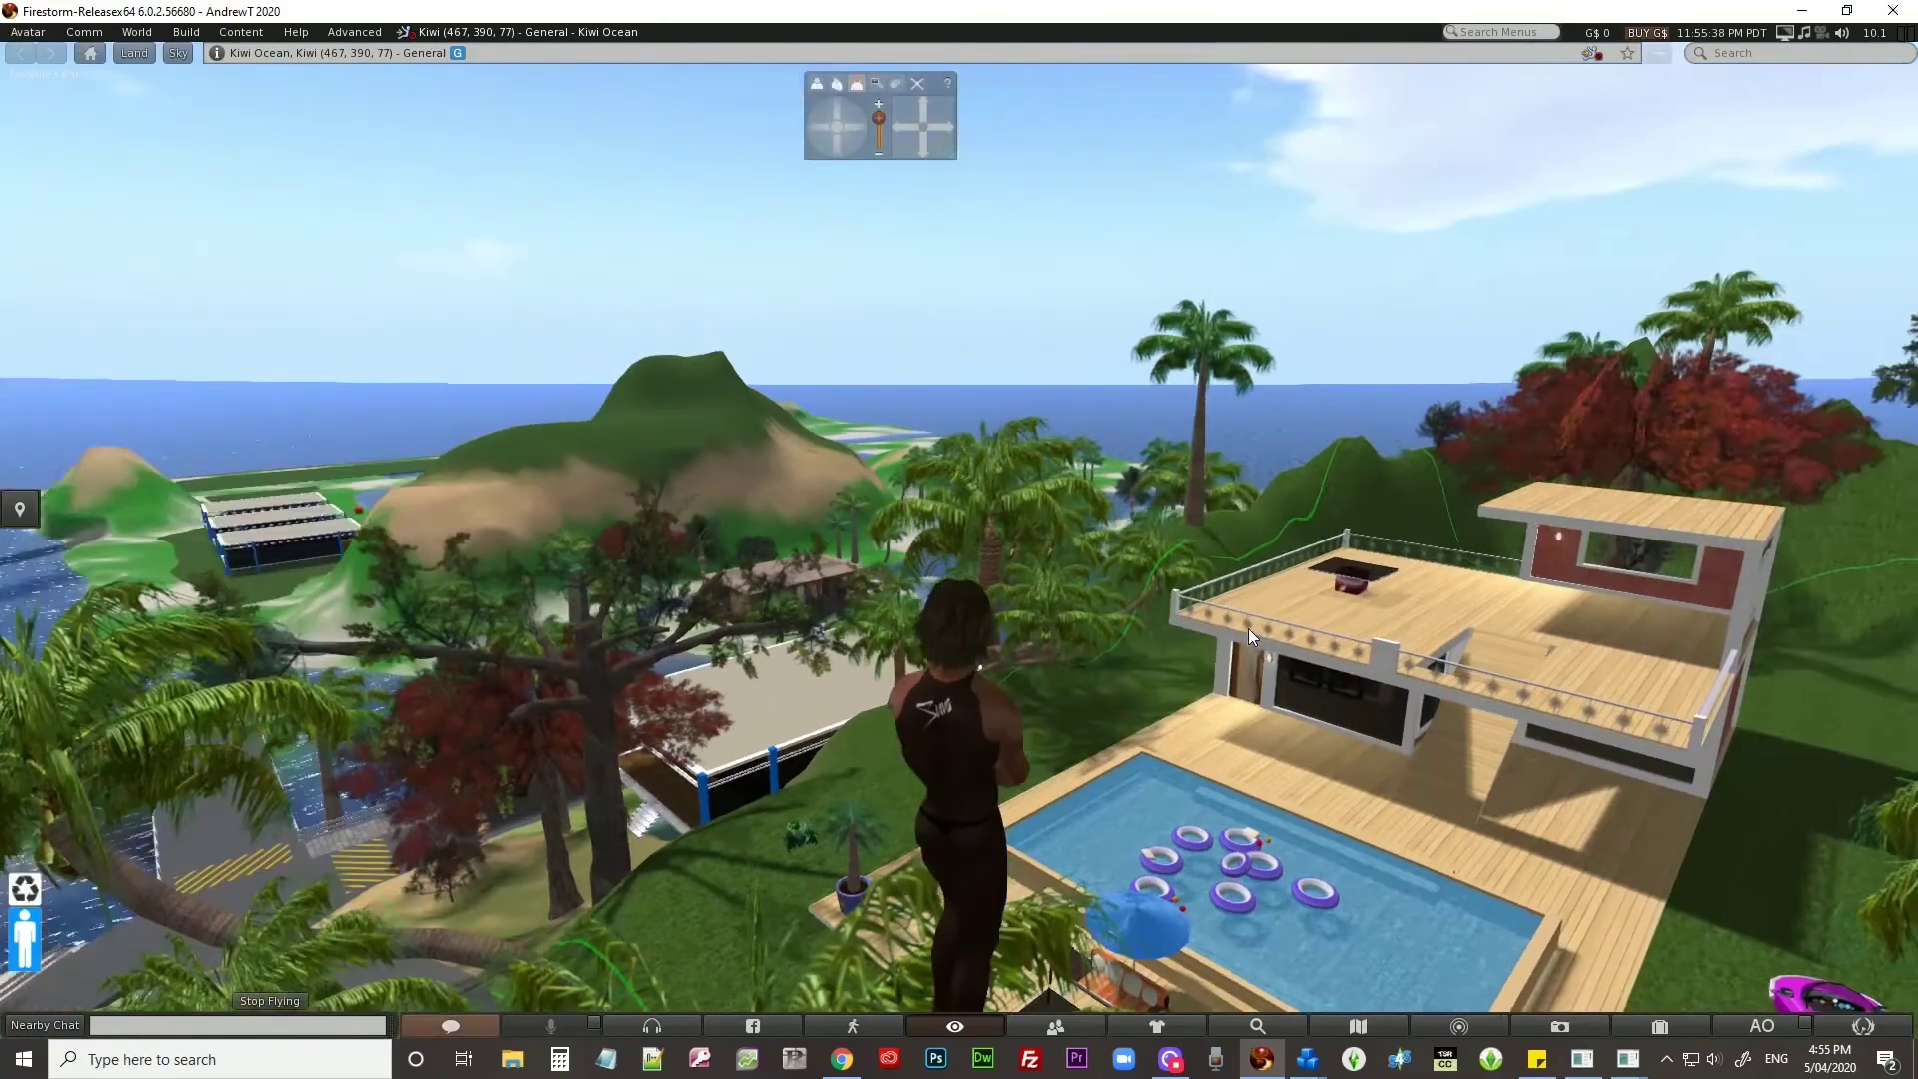
{"action": "key", "text": "Up"}
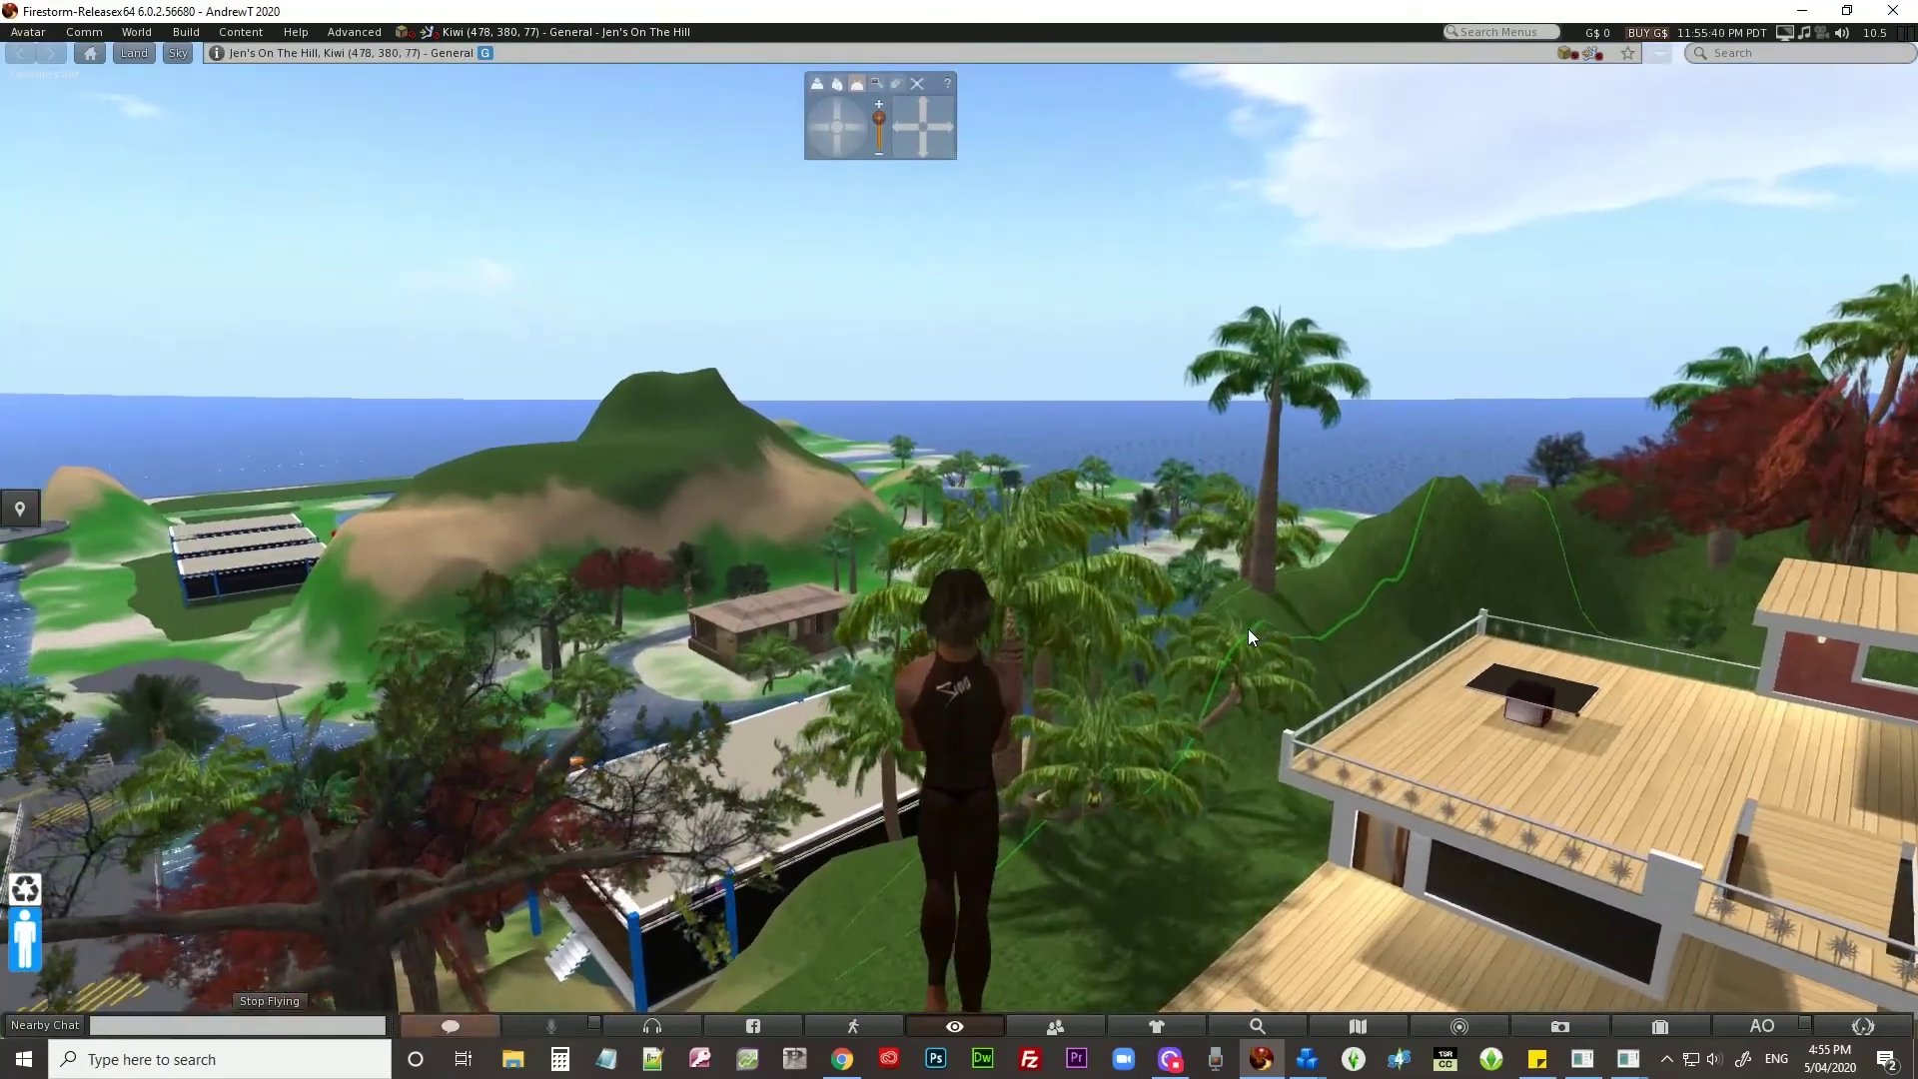
{"action": "key", "text": "Up"}
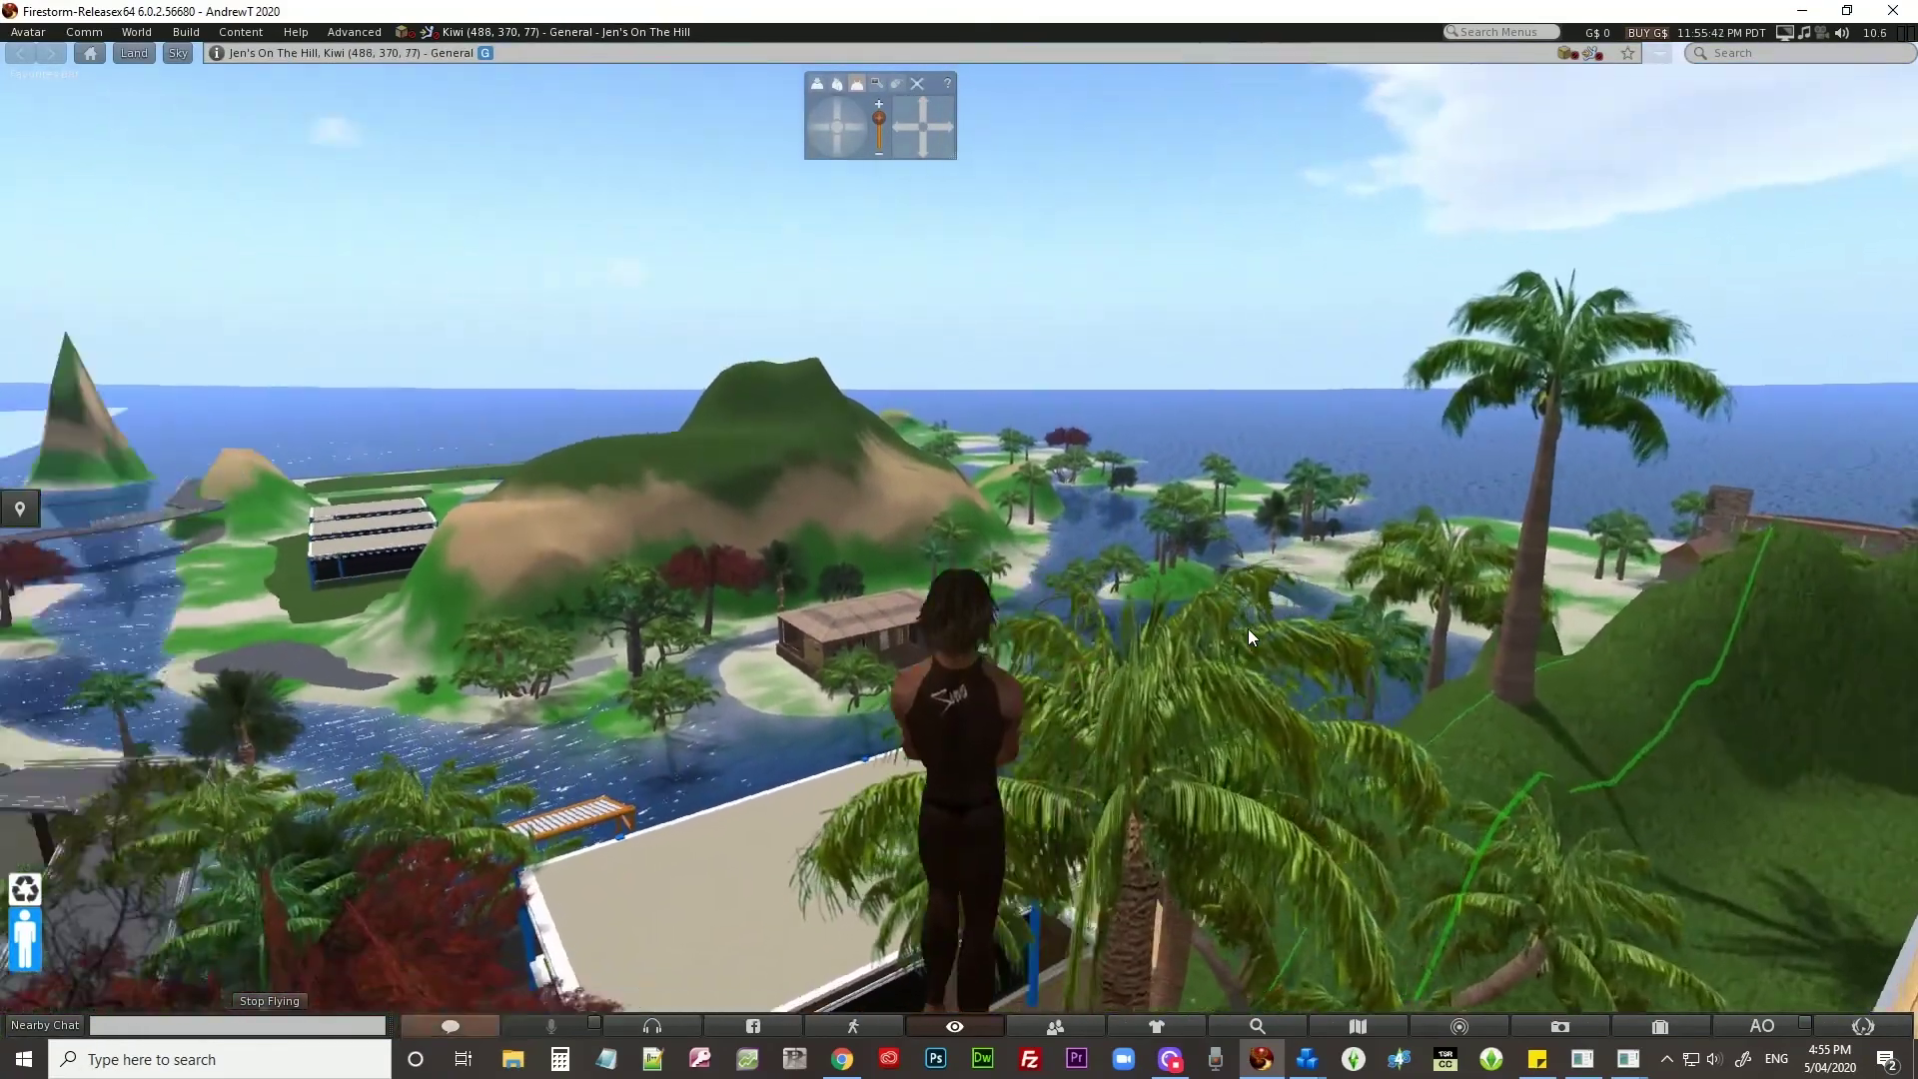
{"action": "key", "text": "Left"}
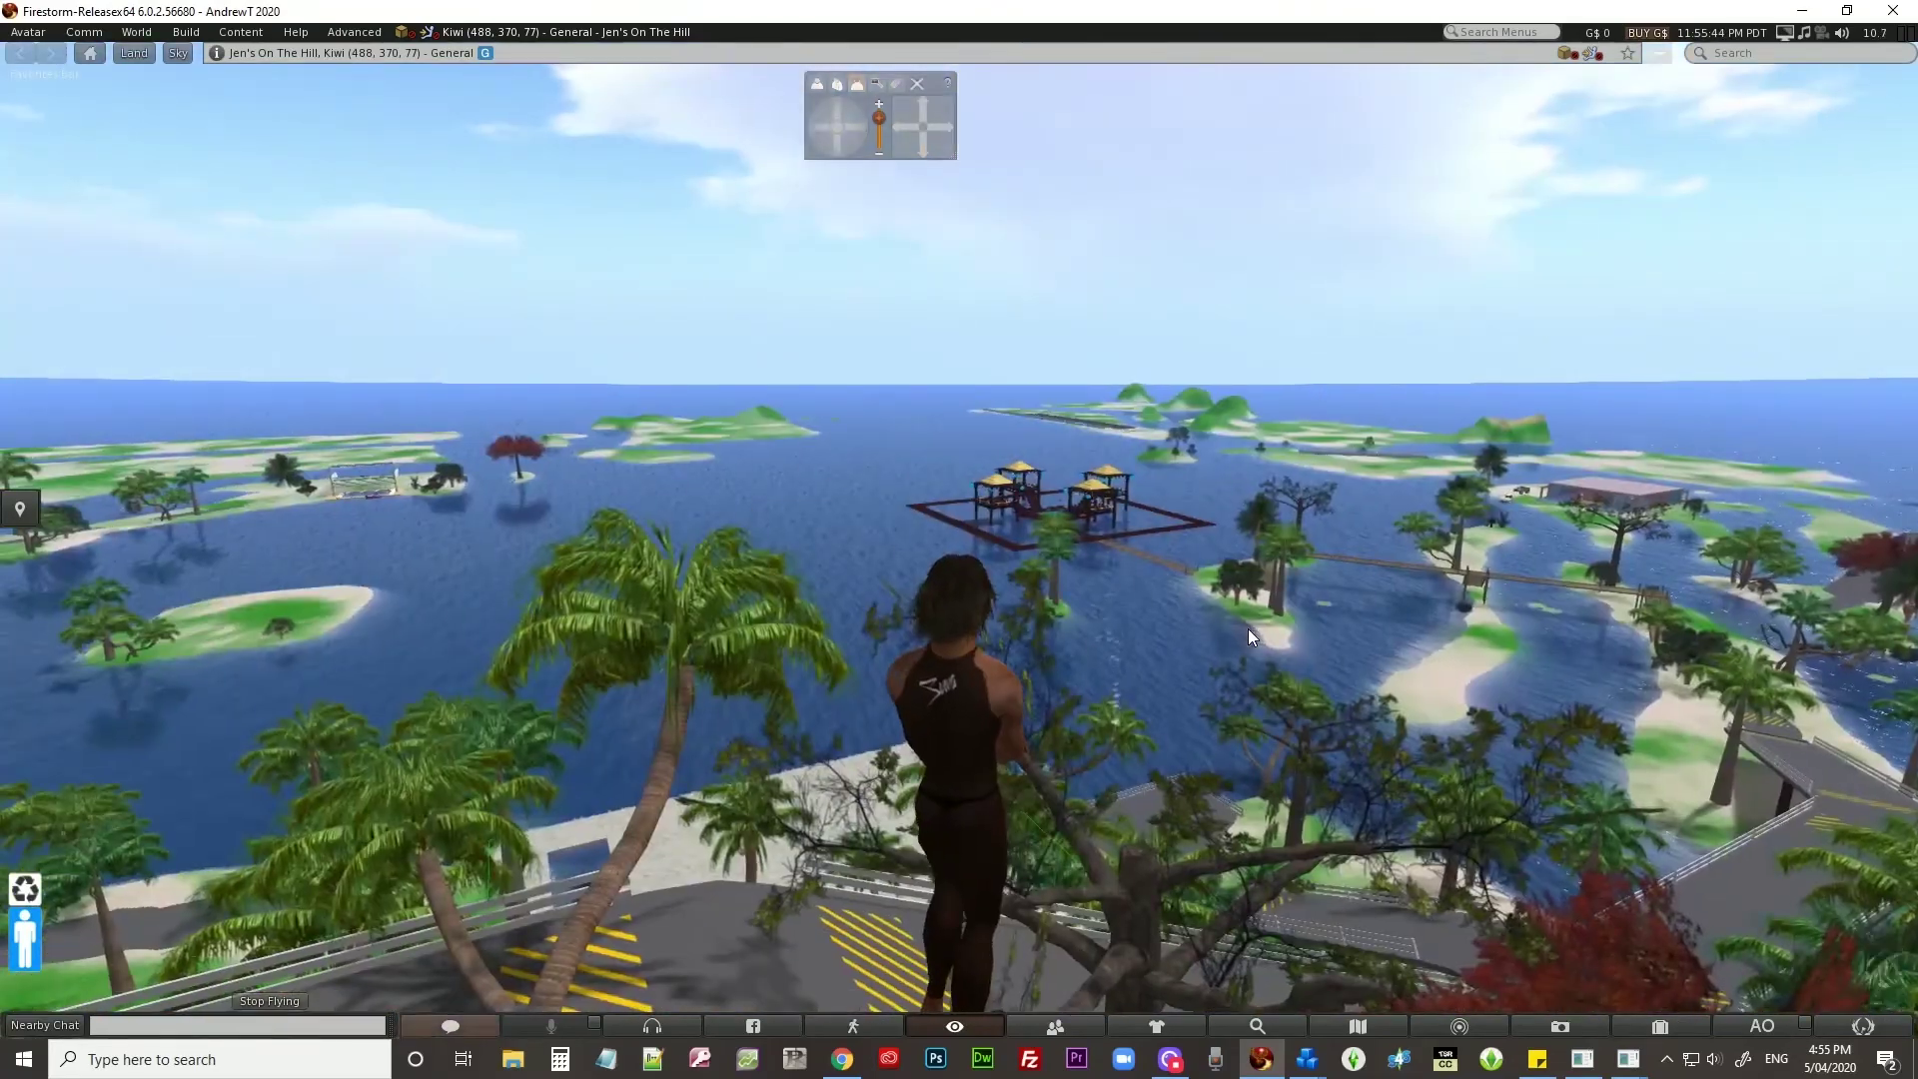